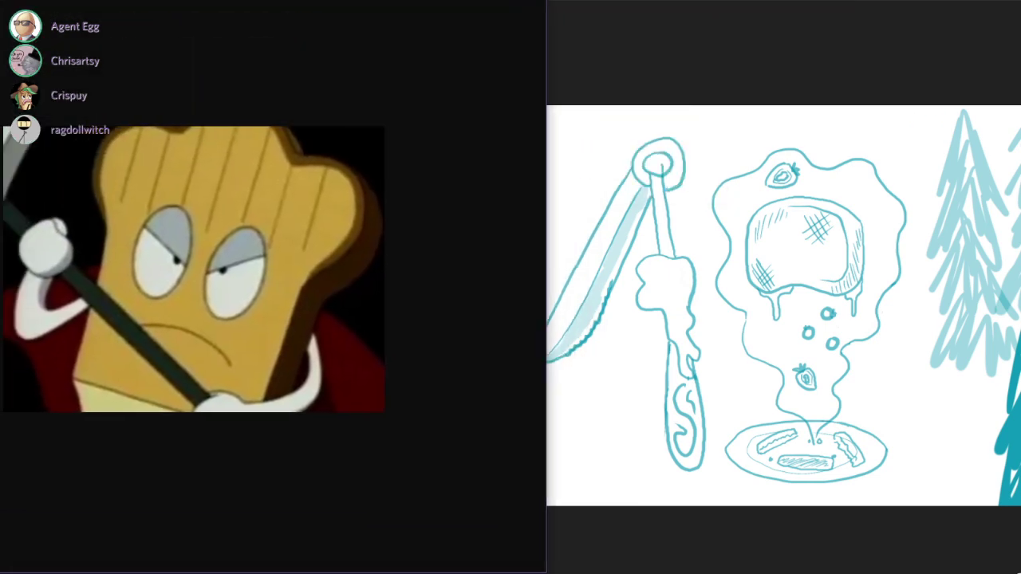
# Reposition the toast reference image window over the canvas so that the knife drawing is uncovered.
pyautogui.moveTo(240, 0); pyautogui.dragTo(359, 0)
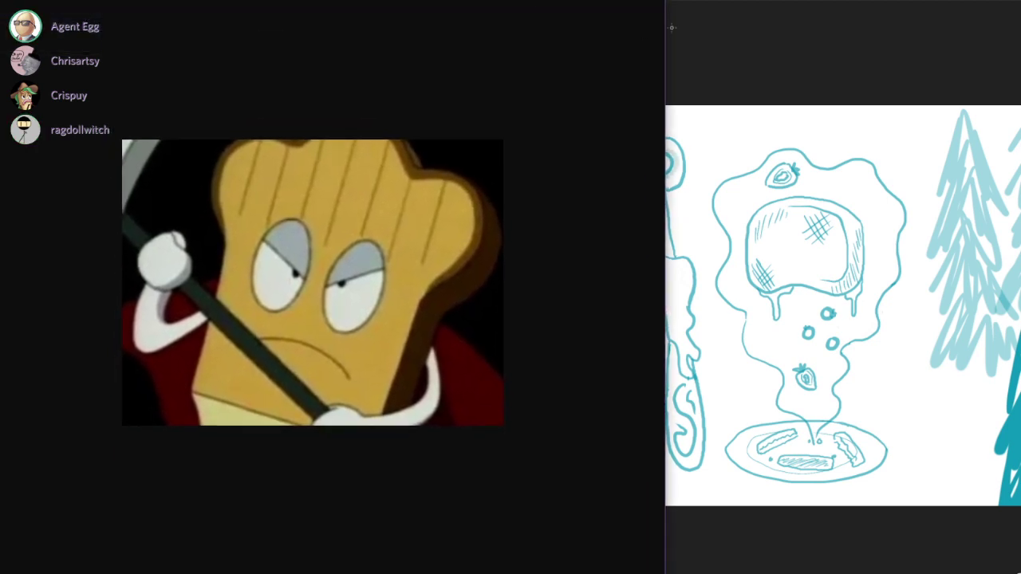
pyautogui.moveTo(665, 14); pyautogui.dragTo(408, 39)
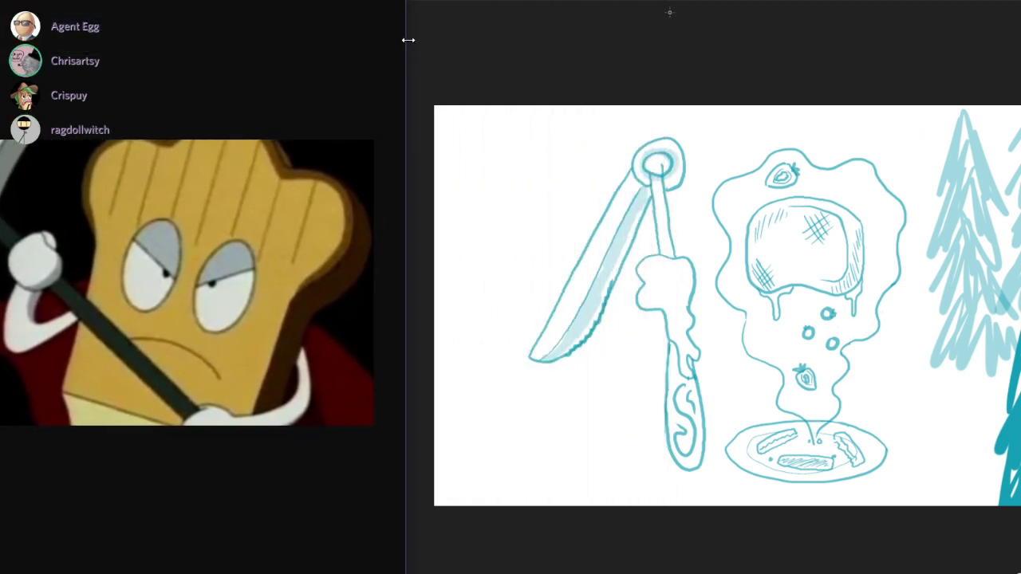
pyautogui.moveTo(319, 0); pyautogui.dragTo(419, 0)
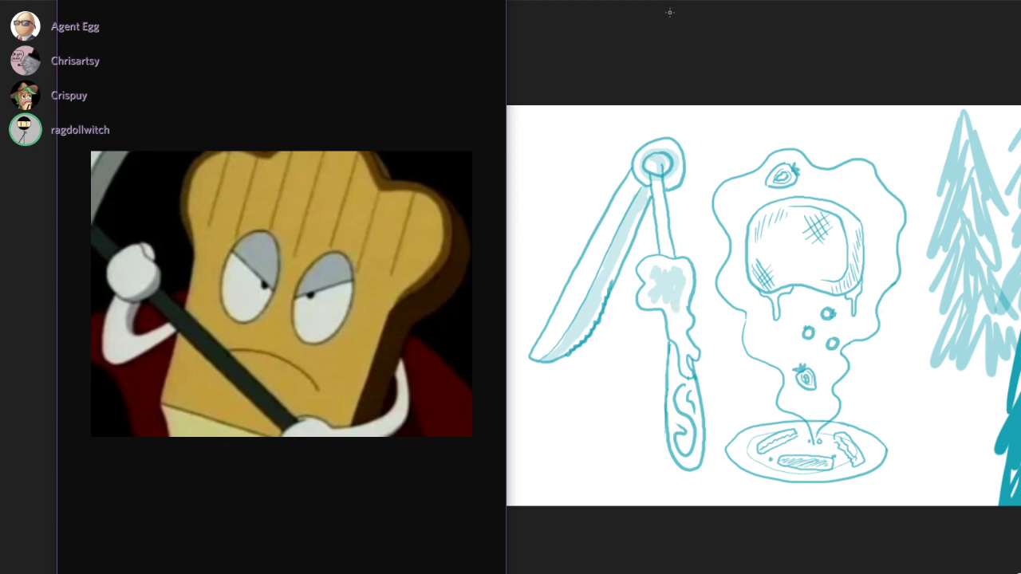
# Shade the knife, its dripping handle, the wavy cloud around the toast and the plate with pale teal strokes.
pyautogui.moveTo(679, 310); pyautogui.dragTo(673, 319)
pyautogui.hotkey('ctrl', 'z')
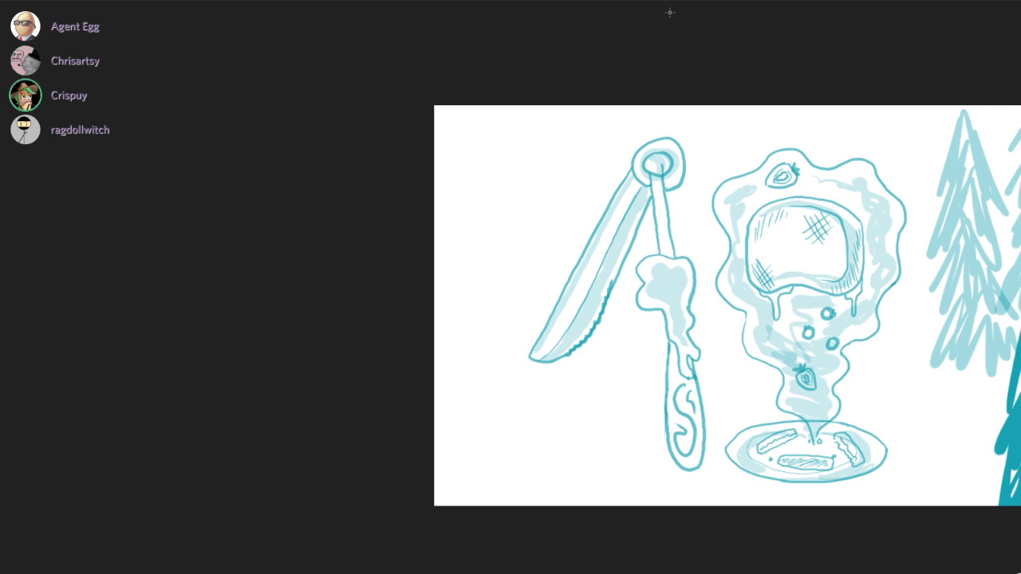
pyautogui.scroll(3, 766, 152)
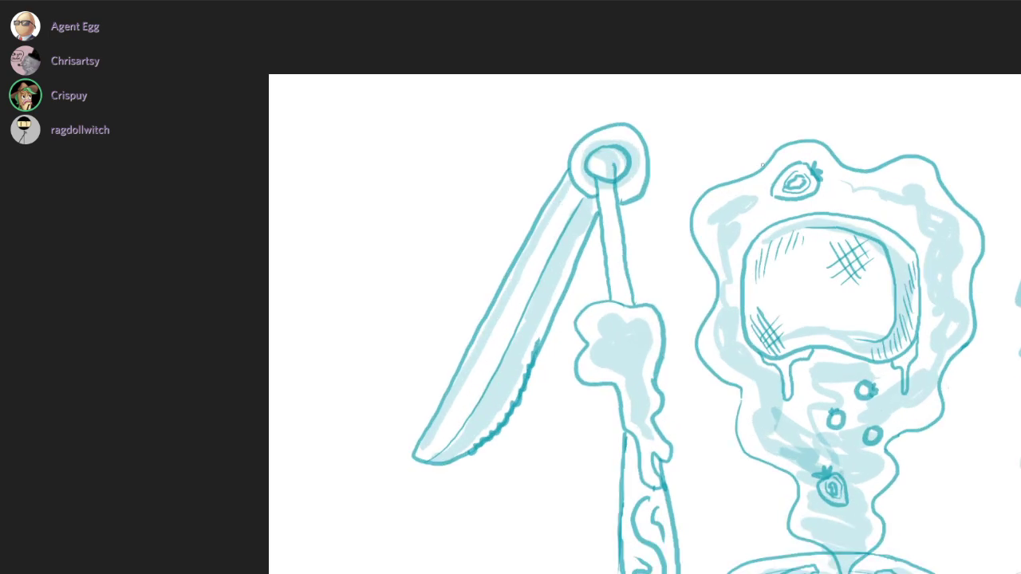
pyautogui.moveTo(783, 139); pyautogui.dragTo(454, 55)
pyautogui.scroll(-2, 548, 146)
pyautogui.moveTo(573, 148)
pyautogui.mouseDown()
pyautogui.moveTo(602, 169)
pyautogui.moveTo(533, 162)
pyautogui.moveTo(549, 169)
pyautogui.moveTo(559, 156)
pyautogui.mouseUp()
pyautogui.scroll(1, 561, 169)
pyautogui.scroll(1, 560, 161)
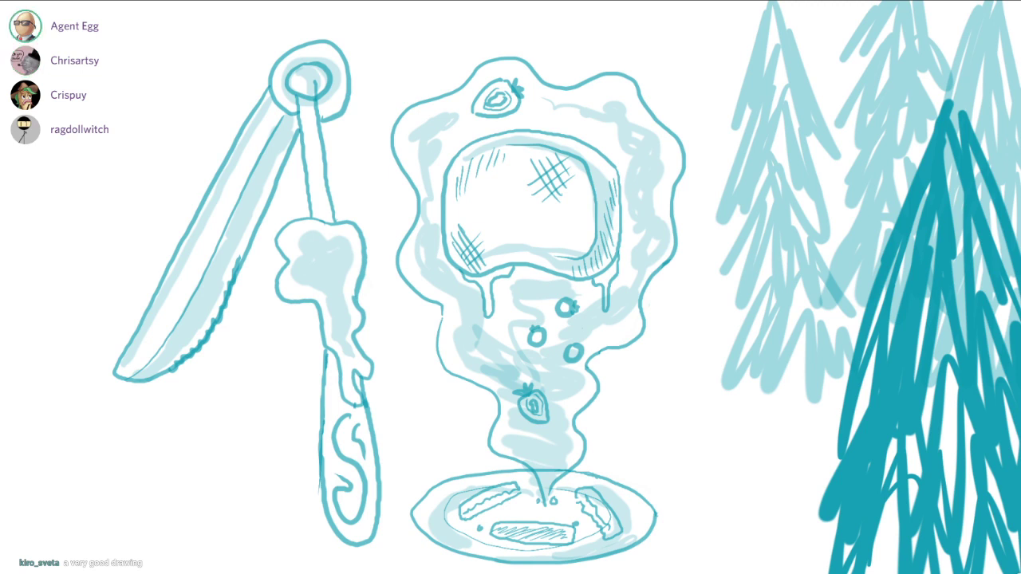
# Clear the whole teal drawing to leave a blank white canvas.
pyautogui.press('Delete')
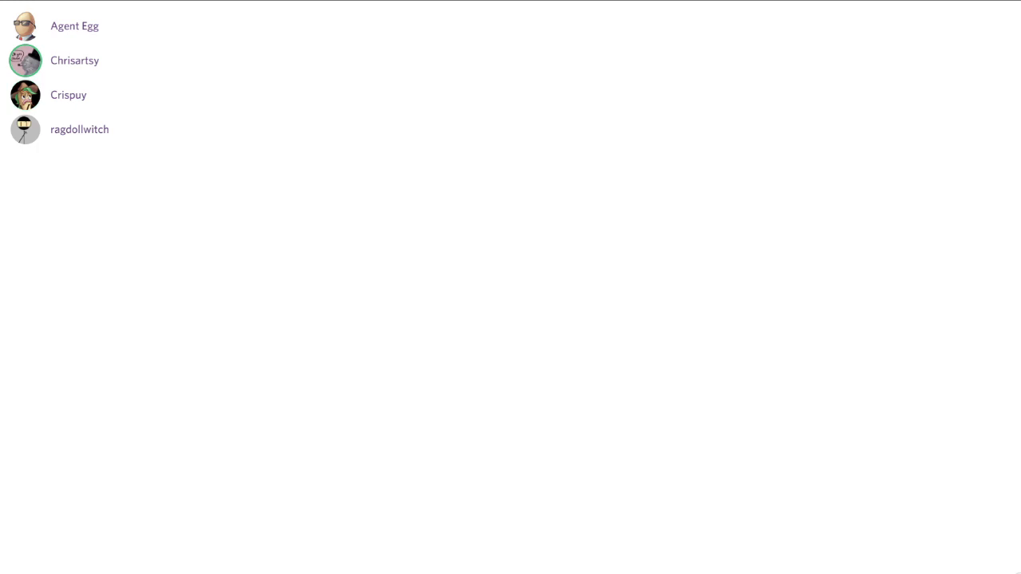
pyautogui.moveTo(586, 204)
pyautogui.mouseDown()
pyautogui.moveTo(627, 218)
pyautogui.moveTo(630, 278)
pyautogui.mouseUp()
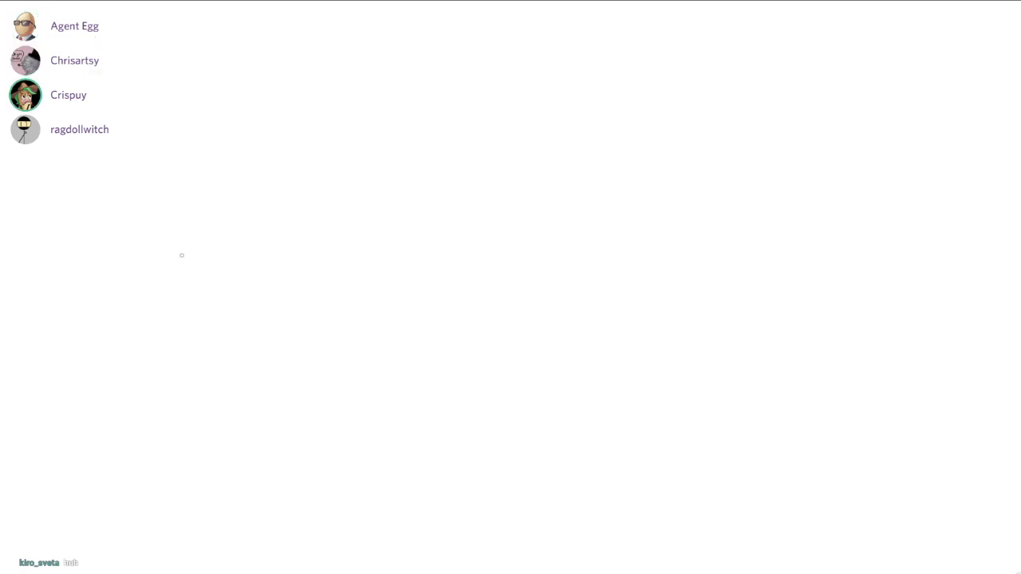
pyautogui.moveTo(77, 35)
pyautogui.mouseDown()
pyautogui.moveTo(82, 53)
pyautogui.moveTo(113, 35)
pyautogui.moveTo(108, 25)
pyautogui.mouseUp()
pyautogui.moveTo(129, 18)
pyautogui.mouseDown()
pyautogui.moveTo(122, 36)
pyautogui.moveTo(123, 27)
pyautogui.mouseUp()
pyautogui.moveTo(80, 58); pyautogui.dragTo(149, 32)
pyautogui.hotkey('ctrl', 'z')
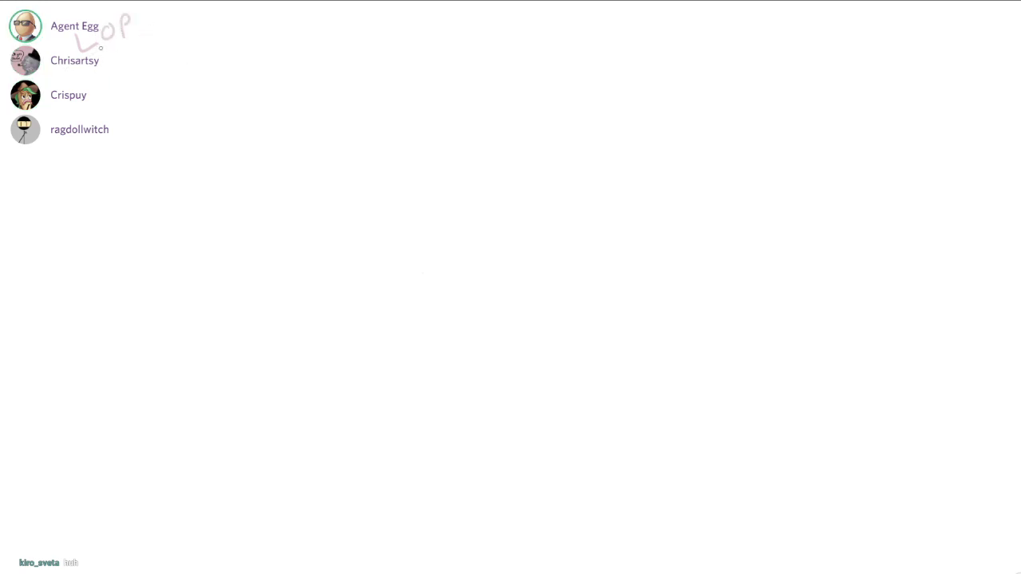
pyautogui.moveTo(99, 60); pyautogui.dragTo(134, 67)
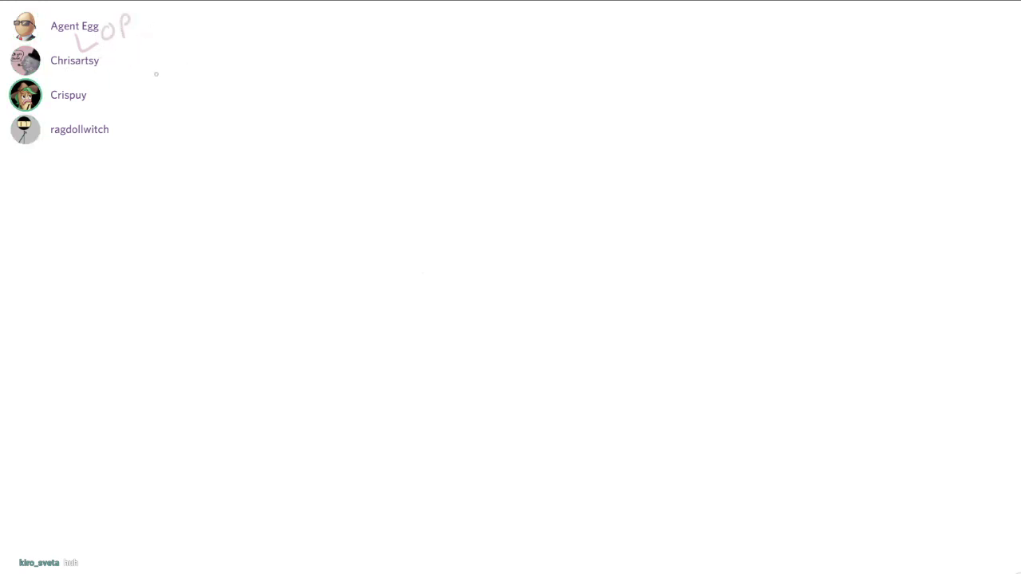
# Hand-letter "LOP" in the canvas's upper-right corner in pale pink and underline it with a zigzag stroke.
pyautogui.moveTo(915, 9)
pyautogui.mouseDown()
pyautogui.moveTo(911, 32)
pyautogui.moveTo(951, 38)
pyautogui.moveTo(949, 28)
pyautogui.moveTo(962, 51)
pyautogui.mouseUp()
pyautogui.hotkey('ctrl', 'z')
pyautogui.moveTo(967, 37)
pyautogui.mouseDown()
pyautogui.moveTo(978, 44)
pyautogui.moveTo(968, 46)
pyautogui.mouseUp()
pyautogui.moveTo(908, 43); pyautogui.dragTo(954, 70)
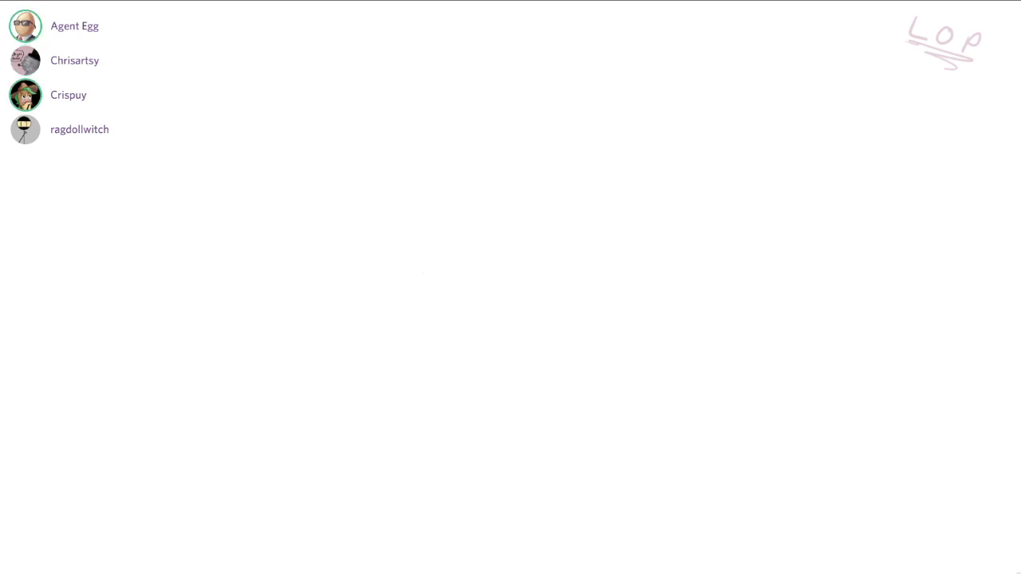
# Sketch a tilted helmet in faint pink, with a narrow elliptical brim and a domed crown, in the canvas's upper middle.
pyautogui.moveTo(406, 169); pyautogui.dragTo(530, 129)
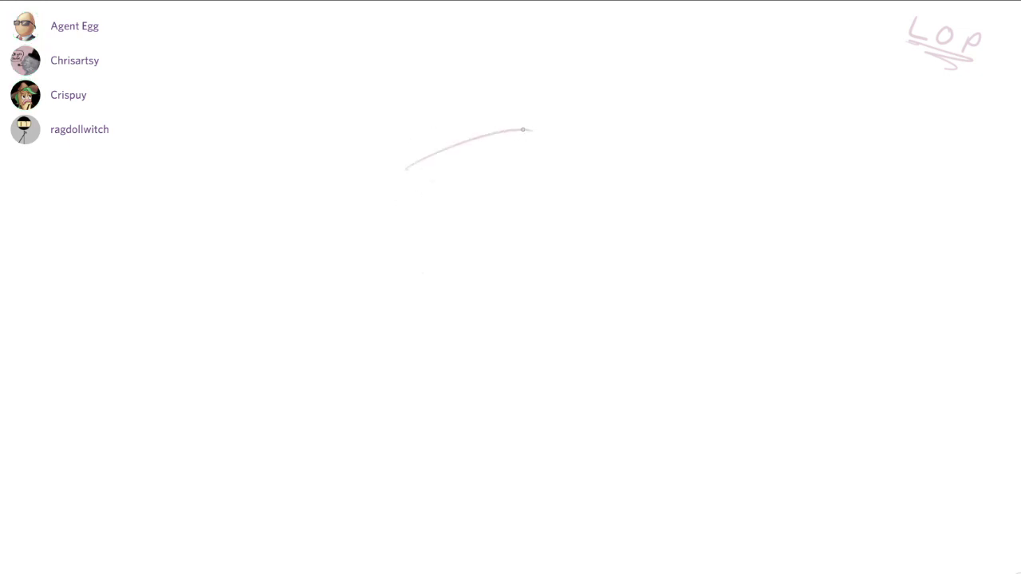
pyautogui.hotkey('ctrl', 'z')
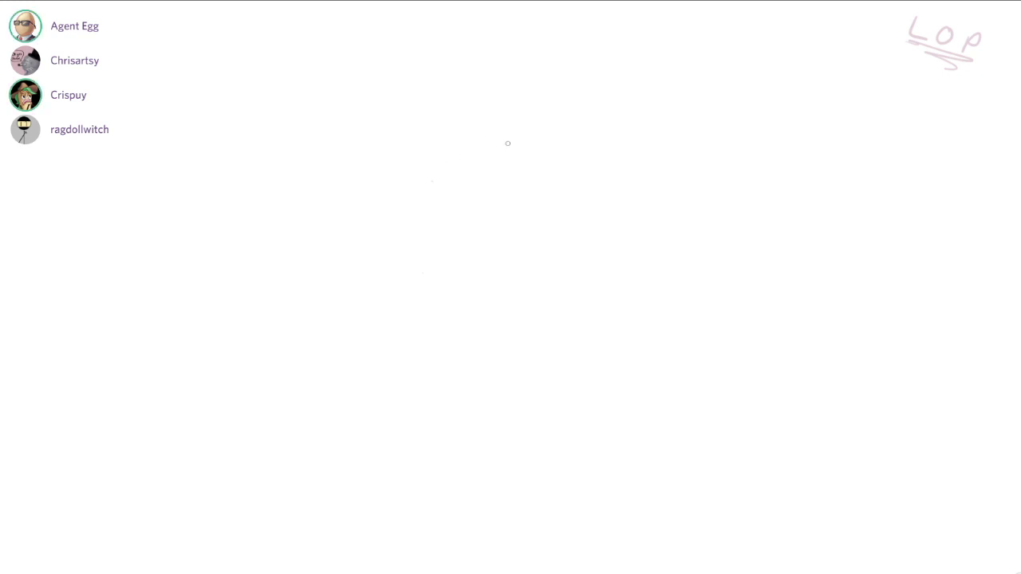
pyautogui.moveTo(403, 179); pyautogui.dragTo(588, 128)
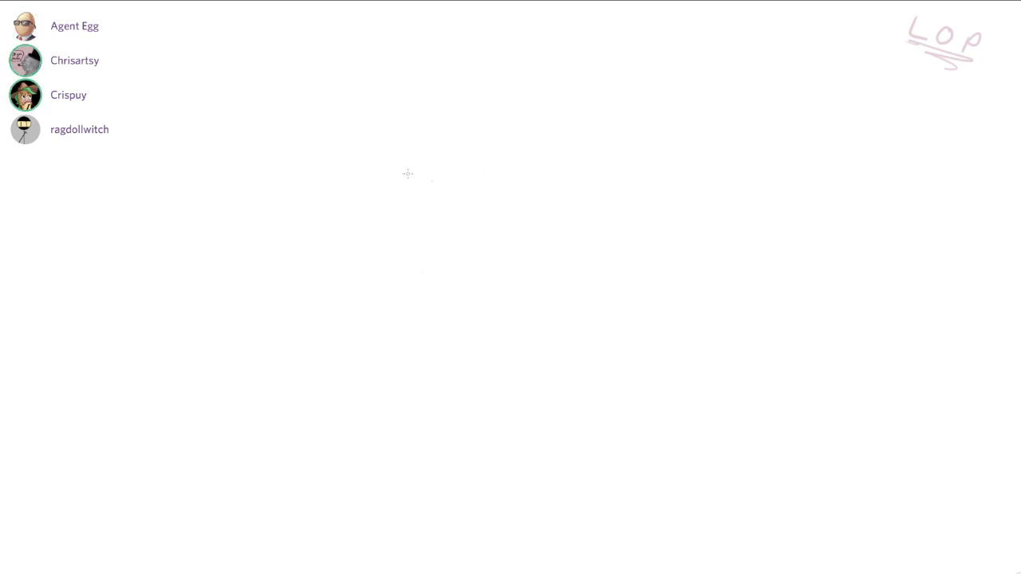
pyautogui.moveTo(396, 181); pyautogui.dragTo(567, 132)
pyautogui.moveTo(399, 189)
pyautogui.mouseDown()
pyautogui.moveTo(498, 140)
pyautogui.moveTo(373, 187)
pyautogui.moveTo(375, 176)
pyautogui.moveTo(560, 130)
pyautogui.mouseUp()
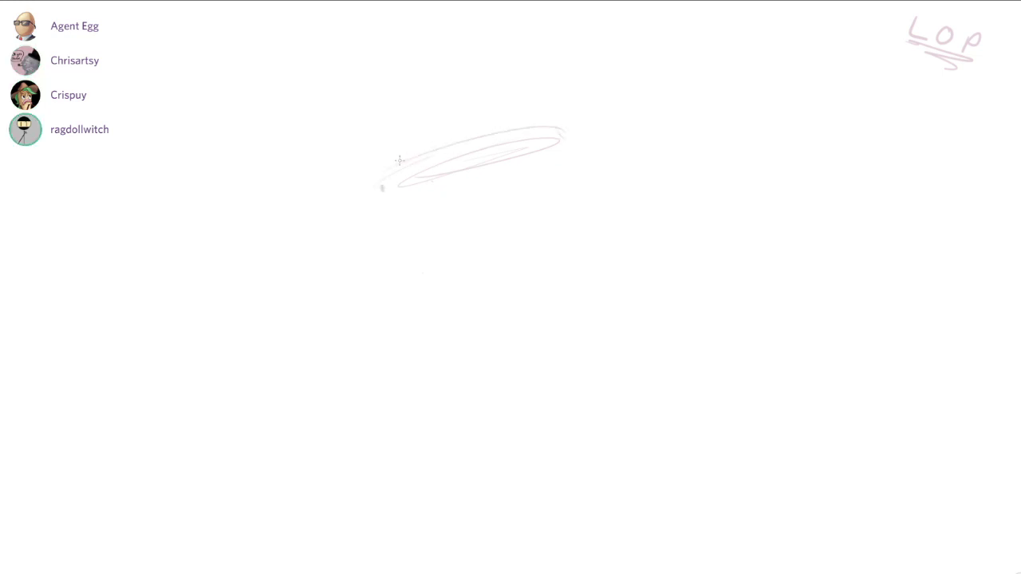
pyautogui.moveTo(399, 161)
pyautogui.mouseDown()
pyautogui.moveTo(488, 100)
pyautogui.moveTo(526, 138)
pyautogui.mouseUp()
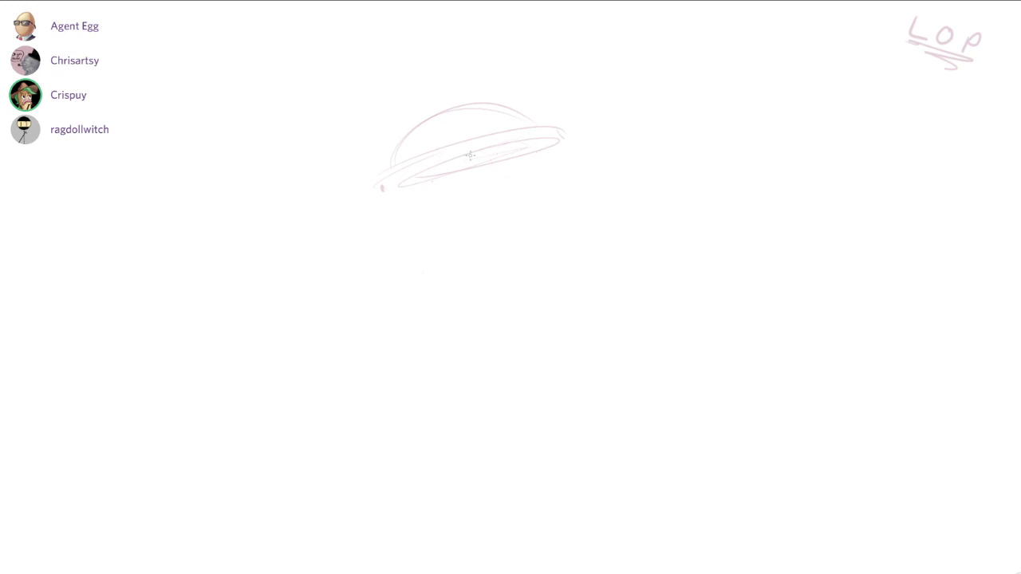
pyautogui.hotkey('ctrl', 'z')
# Sketch the face under the brim with a small and a large round eye, a mouth area and straight head outlines.
pyautogui.moveTo(483, 168); pyautogui.dragTo(485, 169)
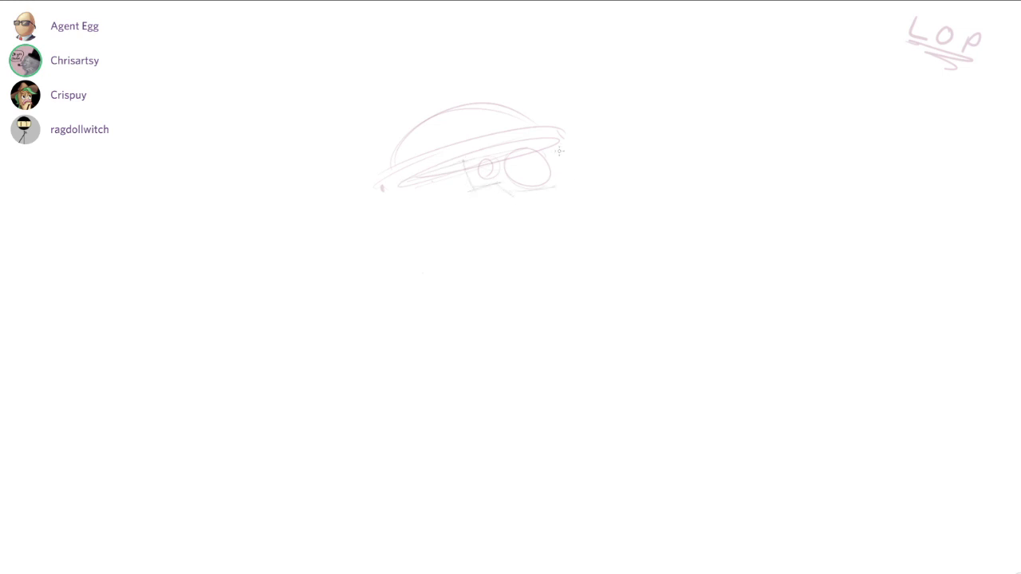
pyautogui.moveTo(498, 184); pyautogui.dragTo(545, 192)
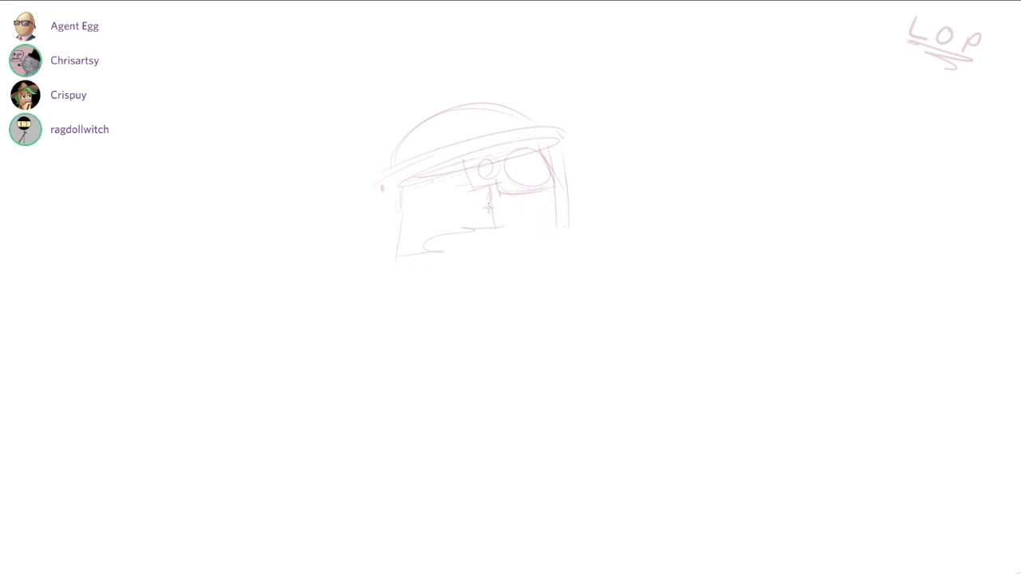
pyautogui.moveTo(542, 196); pyautogui.dragTo(564, 188)
pyautogui.hotkey('ctrl', 'z')
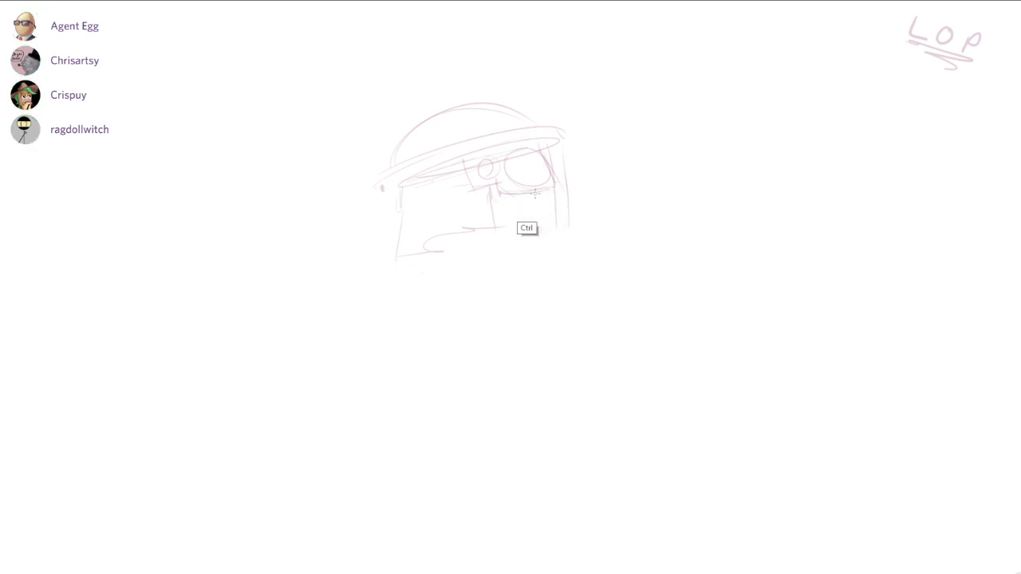
pyautogui.moveTo(498, 201); pyautogui.dragTo(551, 190)
pyautogui.hotkey('ctrl', 'z')
# Sketch the left half of the cape below the head with long curved strokes sweeping outward to a pointed hem.
pyautogui.moveTo(460, 240)
pyautogui.mouseDown()
pyautogui.moveTo(483, 308)
pyautogui.moveTo(489, 375)
pyautogui.mouseUp()
pyautogui.moveTo(424, 247); pyautogui.dragTo(361, 407)
pyautogui.moveTo(362, 408); pyautogui.dragTo(462, 307)
pyautogui.moveTo(469, 267); pyautogui.dragTo(453, 391)
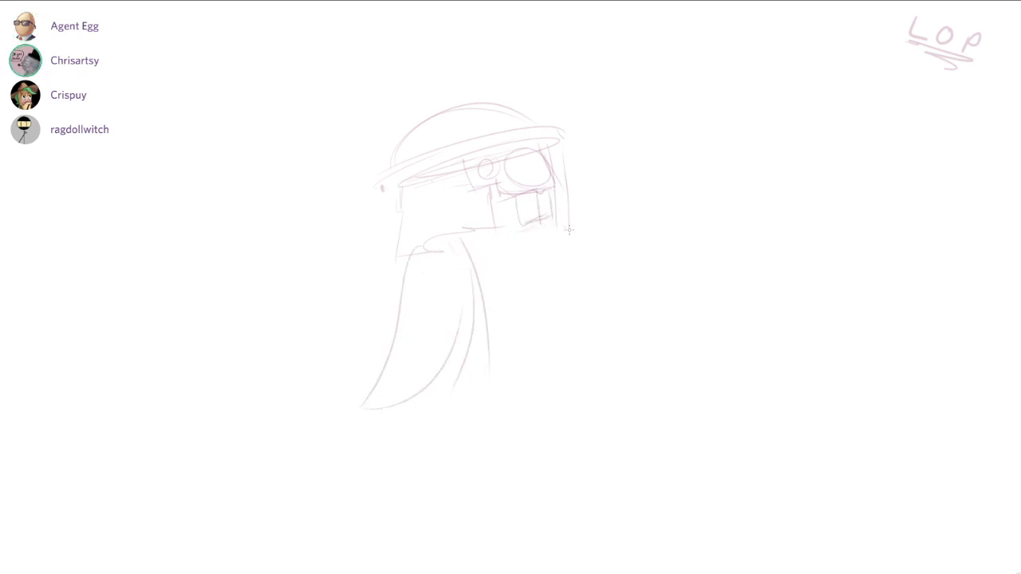
# Sketch the cape's right half with its inner fold curves, and draw the straight neckline beneath the jaw.
pyautogui.moveTo(569, 230); pyautogui.dragTo(614, 417)
pyautogui.moveTo(536, 353); pyautogui.dragTo(565, 396)
pyautogui.moveTo(534, 311); pyautogui.dragTo(568, 386)
pyautogui.moveTo(517, 231)
pyautogui.mouseDown()
pyautogui.moveTo(529, 399)
pyautogui.moveTo(542, 417)
pyautogui.mouseUp()
pyautogui.hotkey('ctrl', 'z')
pyautogui.hotkey('ctrl', 'z')
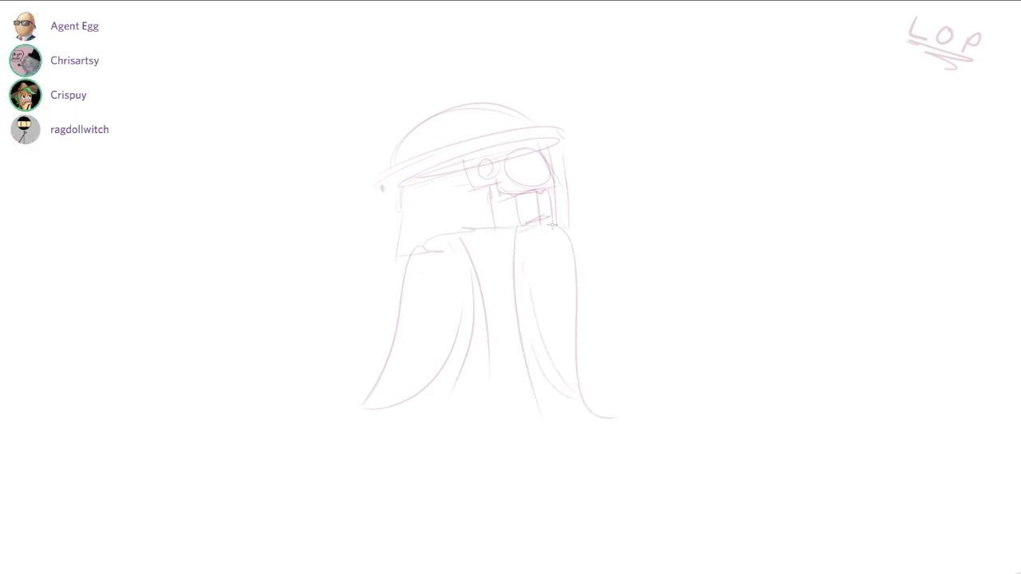
pyautogui.moveTo(465, 233)
pyautogui.mouseDown()
pyautogui.moveTo(552, 234)
pyautogui.moveTo(517, 234)
pyautogui.mouseUp()
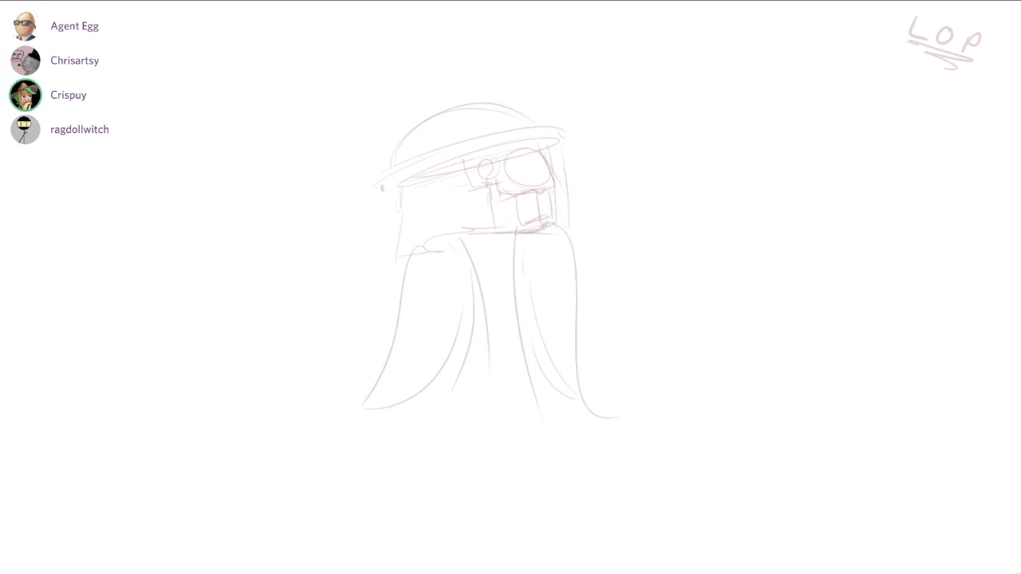
# Redraw the helmet larger, extending the brim past both sides of the head with a thick edge and raising the dome.
pyautogui.hotkey('ctrl', 'z')
pyautogui.moveTo(363, 191)
pyautogui.mouseDown()
pyautogui.moveTo(366, 201)
pyautogui.moveTo(565, 142)
pyautogui.mouseUp()
pyautogui.hotkey('ctrl', 'z')
pyautogui.hotkey('ctrl', 'z')
pyautogui.moveTo(383, 192)
pyautogui.mouseDown()
pyautogui.moveTo(583, 154)
pyautogui.moveTo(494, 147)
pyautogui.moveTo(571, 138)
pyautogui.moveTo(551, 136)
pyautogui.moveTo(567, 151)
pyautogui.moveTo(596, 141)
pyautogui.mouseUp()
pyautogui.hotkey('ctrl', 'z')
pyautogui.moveTo(449, 145)
pyautogui.mouseDown()
pyautogui.moveTo(563, 118)
pyautogui.moveTo(360, 192)
pyautogui.moveTo(434, 148)
pyautogui.moveTo(585, 126)
pyautogui.mouseUp()
pyautogui.hotkey('ctrl', 'z')
pyautogui.moveTo(356, 192)
pyautogui.mouseDown()
pyautogui.moveTo(356, 201)
pyautogui.moveTo(399, 193)
pyautogui.mouseUp()
pyautogui.moveTo(555, 120); pyautogui.dragTo(401, 141)
pyautogui.hotkey('ctrl', 'z')
pyautogui.moveTo(378, 173); pyautogui.dragTo(562, 145)
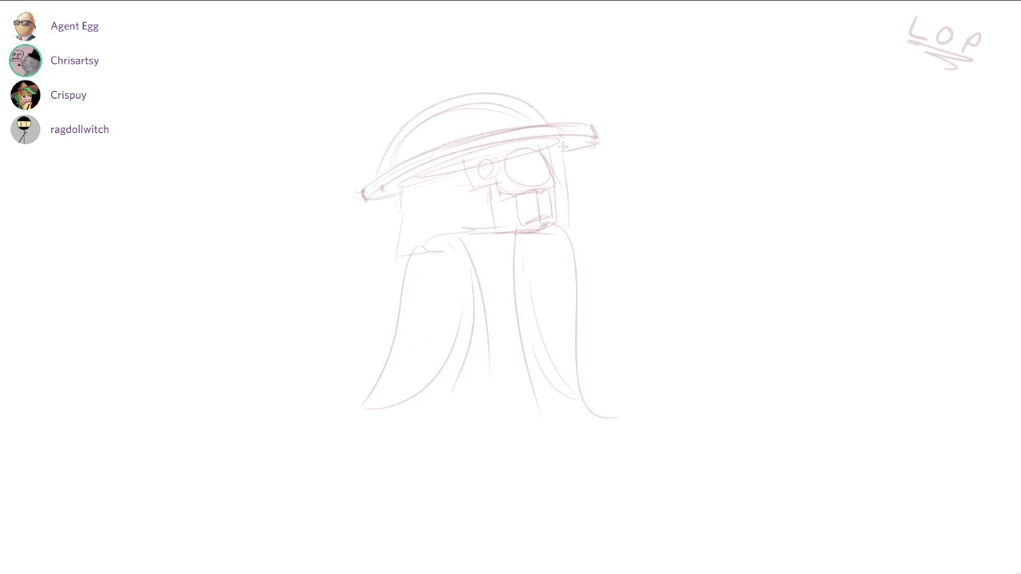
# Sketch long, nearly vertical lines down the inner edge of the cape's left half to extend the front opening.
pyautogui.moveTo(459, 293); pyautogui.dragTo(437, 182)
pyautogui.moveTo(451, 145); pyautogui.dragTo(467, 331)
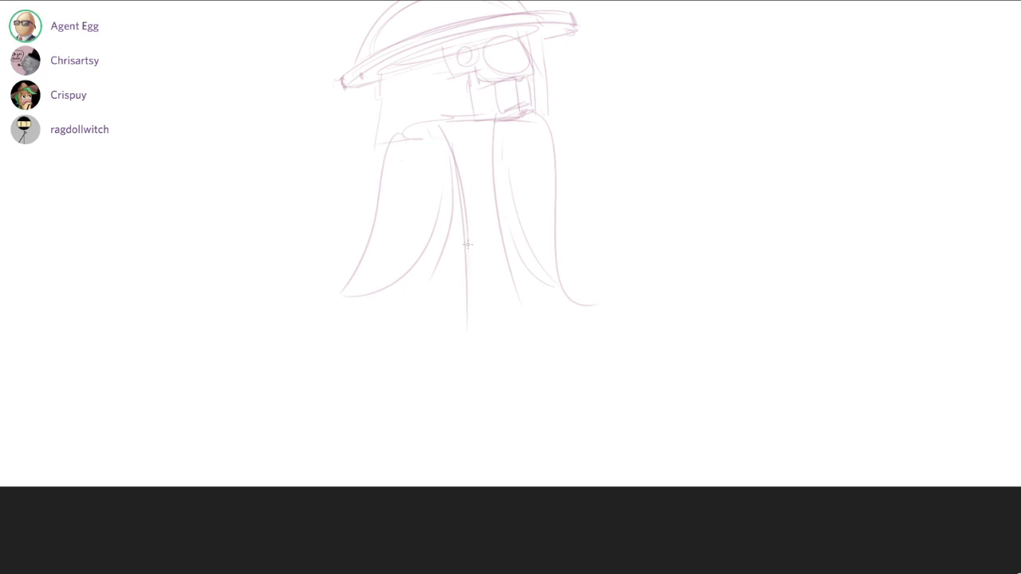
pyautogui.moveTo(444, 146); pyautogui.dragTo(472, 319)
pyautogui.moveTo(549, 255); pyautogui.dragTo(487, 413)
pyautogui.moveTo(488, 413)
pyautogui.mouseDown()
pyautogui.moveTo(438, 182)
pyautogui.moveTo(486, 158)
pyautogui.mouseUp()
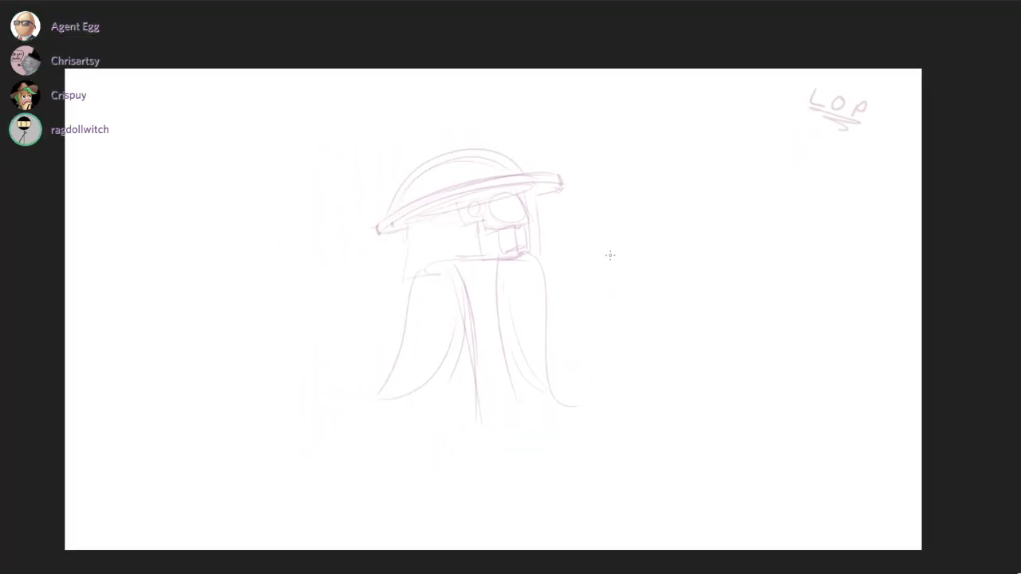
# Lasso the character sketch, scale it down slightly, move it higher on the canvas, and clear the selection.
pyautogui.moveTo(377, 131)
pyautogui.mouseDown()
pyautogui.moveTo(638, 214)
pyautogui.moveTo(378, 134)
pyautogui.mouseUp()
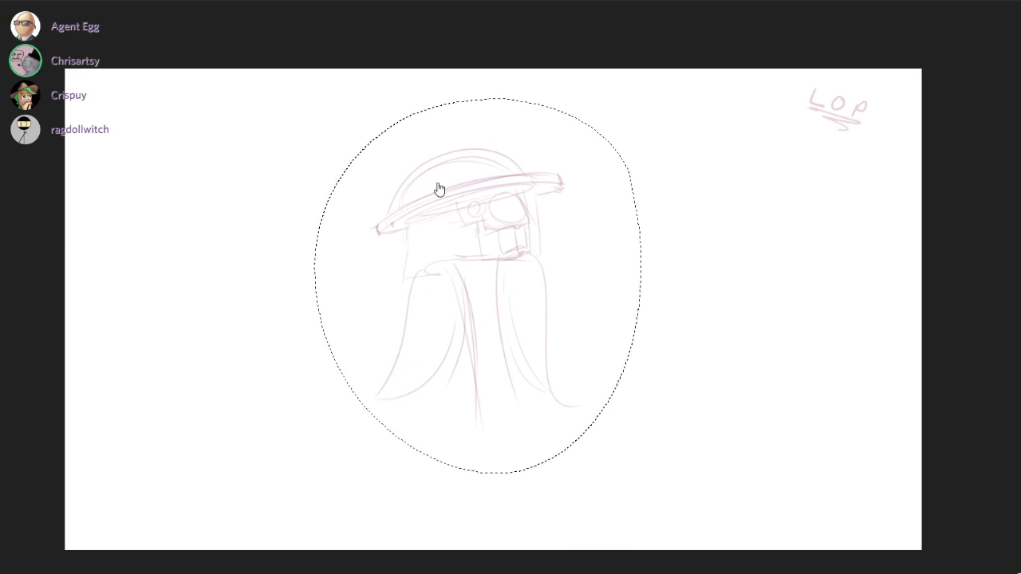
pyautogui.hotkey('ctrl', 't')
pyautogui.moveTo(438, 183); pyautogui.dragTo(444, 145)
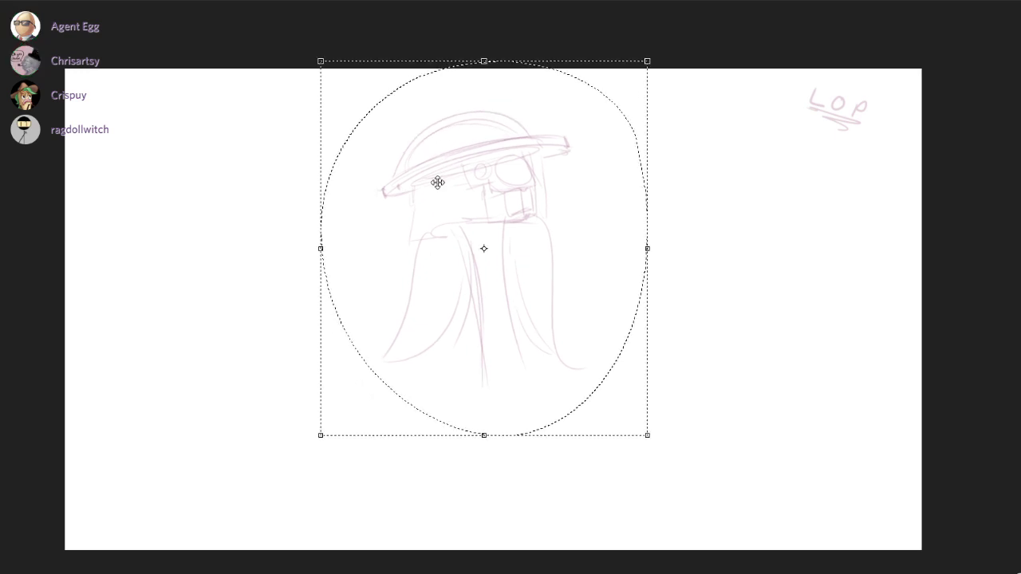
pyautogui.moveTo(647, 61); pyautogui.dragTo(608, 98)
pyautogui.moveTo(485, 239); pyautogui.dragTo(477, 230)
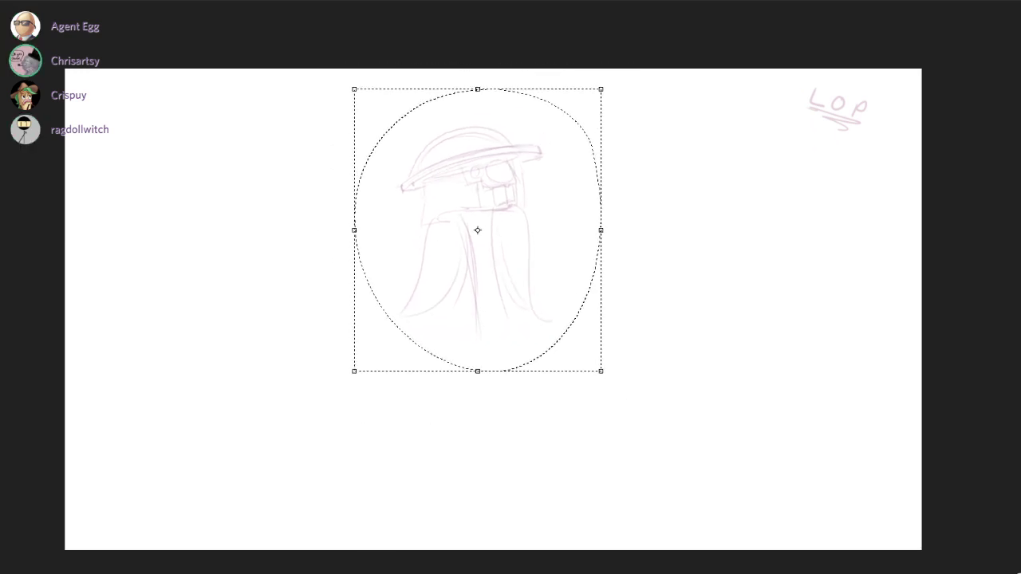
pyautogui.moveTo(601, 371); pyautogui.dragTo(634, 406)
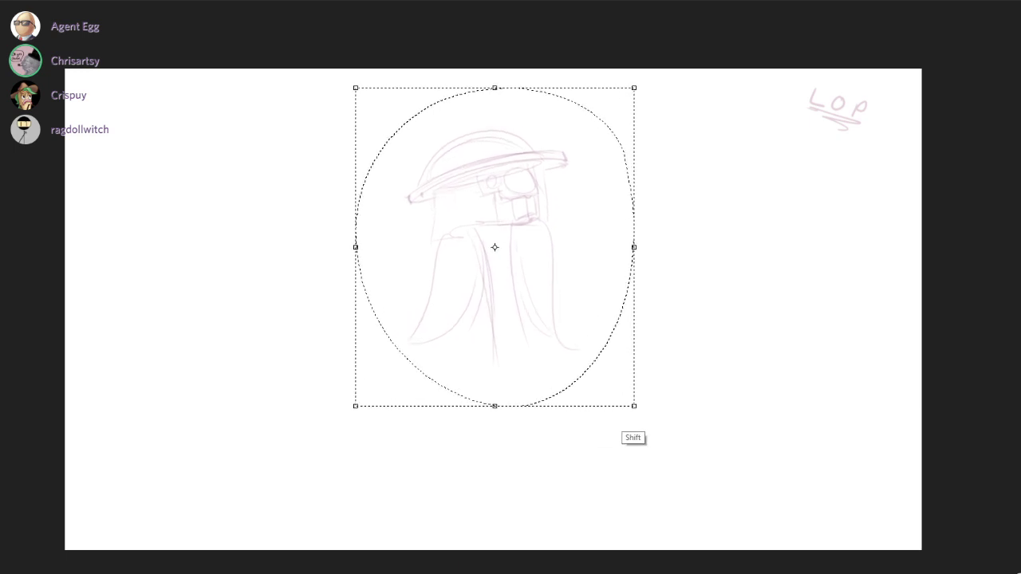
pyautogui.moveTo(445, 196)
pyautogui.mouseDown()
pyautogui.moveTo(434, 195)
pyautogui.moveTo(438, 183)
pyautogui.mouseUp()
pyautogui.press('Return')
pyautogui.hotkey('ctrl', 'd')
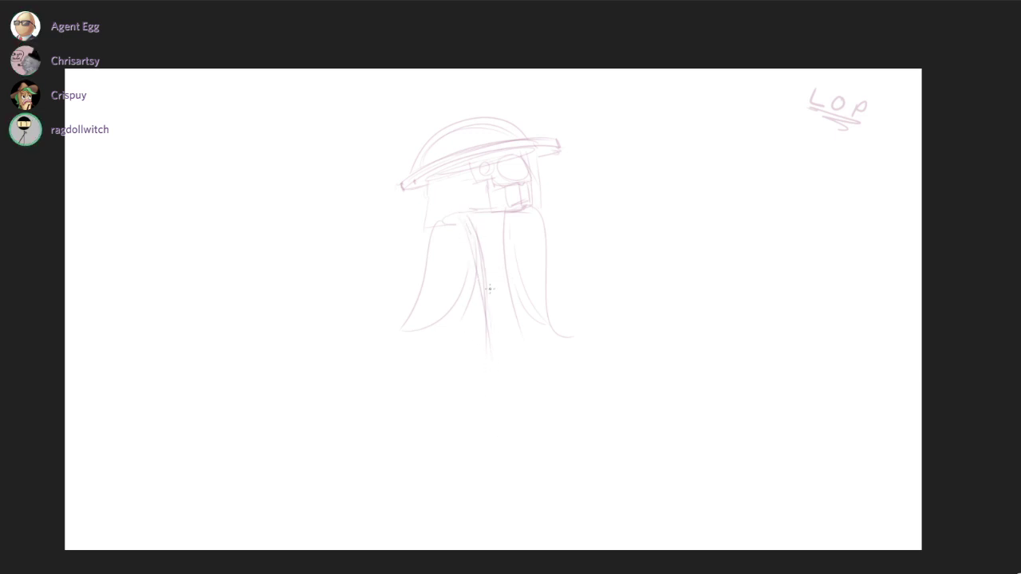
# Rework the cape folds with longer curves along the left half's inner edge and the right half's outer side.
pyautogui.moveTo(423, 274); pyautogui.dragTo(399, 350)
pyautogui.moveTo(409, 346); pyautogui.dragTo(466, 287)
pyautogui.hotkey('ctrl', 'z')
pyautogui.hotkey('ctrl', 'z')
pyautogui.moveTo(470, 231); pyautogui.dragTo(399, 338)
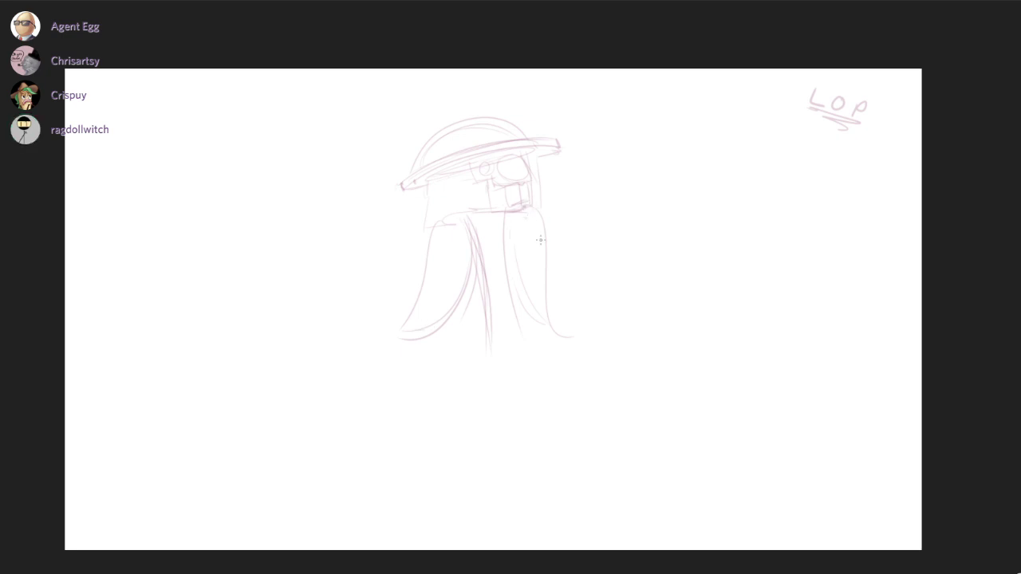
pyautogui.moveTo(541, 239); pyautogui.dragTo(561, 328)
pyautogui.moveTo(473, 224); pyautogui.dragTo(428, 335)
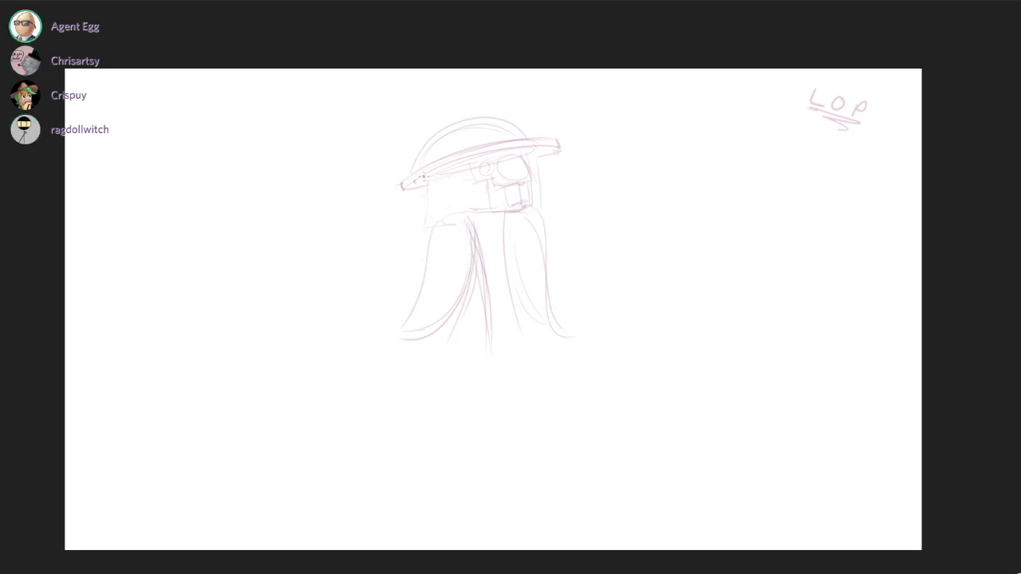
# Outline the boxy back of the head below the brim, adding a rounded collar loop beneath it and a short jaw stroke.
pyautogui.moveTo(423, 181)
pyautogui.mouseDown()
pyautogui.moveTo(444, 222)
pyautogui.moveTo(476, 221)
pyautogui.moveTo(474, 169)
pyautogui.mouseUp()
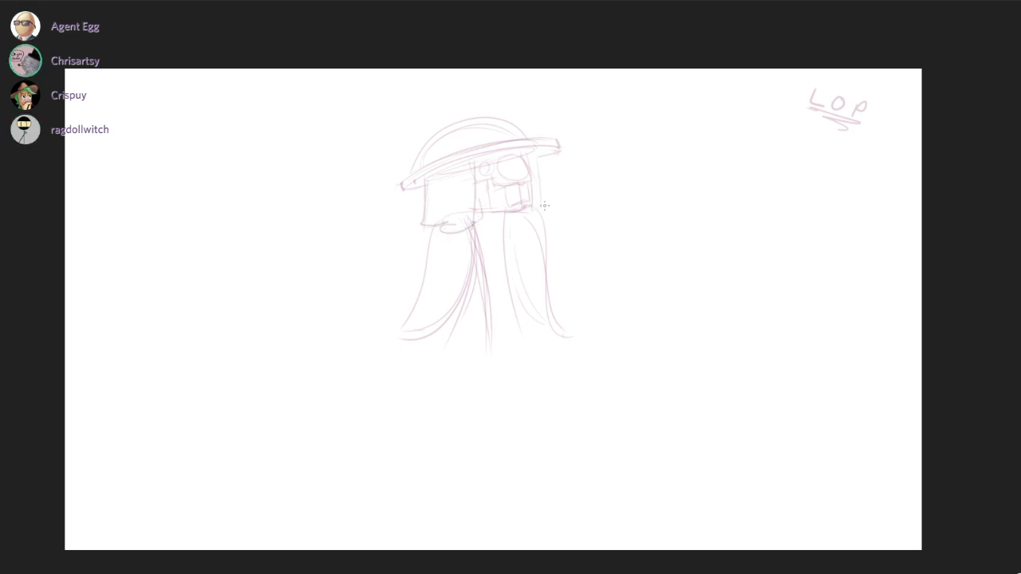
pyautogui.moveTo(539, 208); pyautogui.dragTo(555, 198)
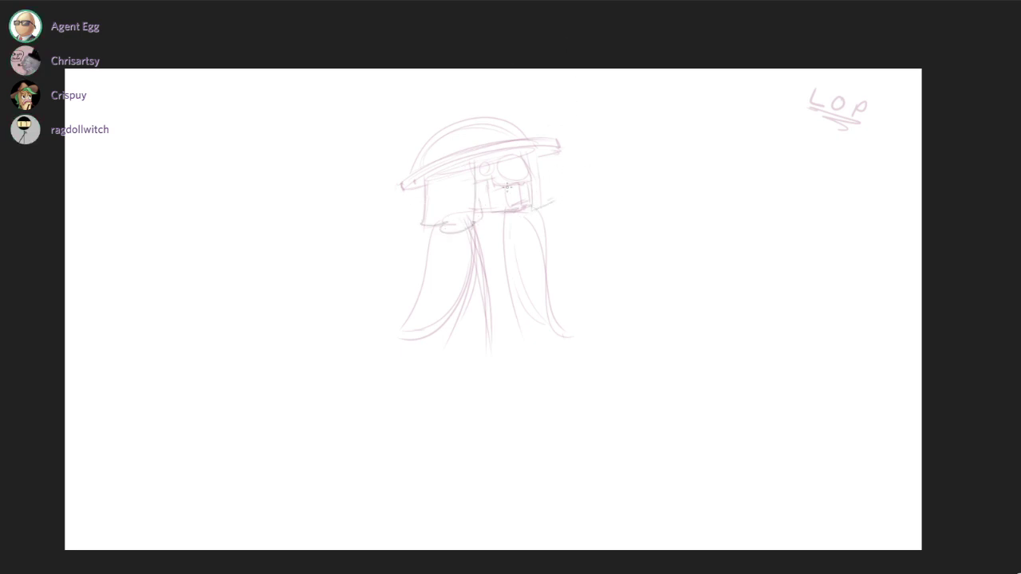
pyautogui.scroll(5, 511, 197)
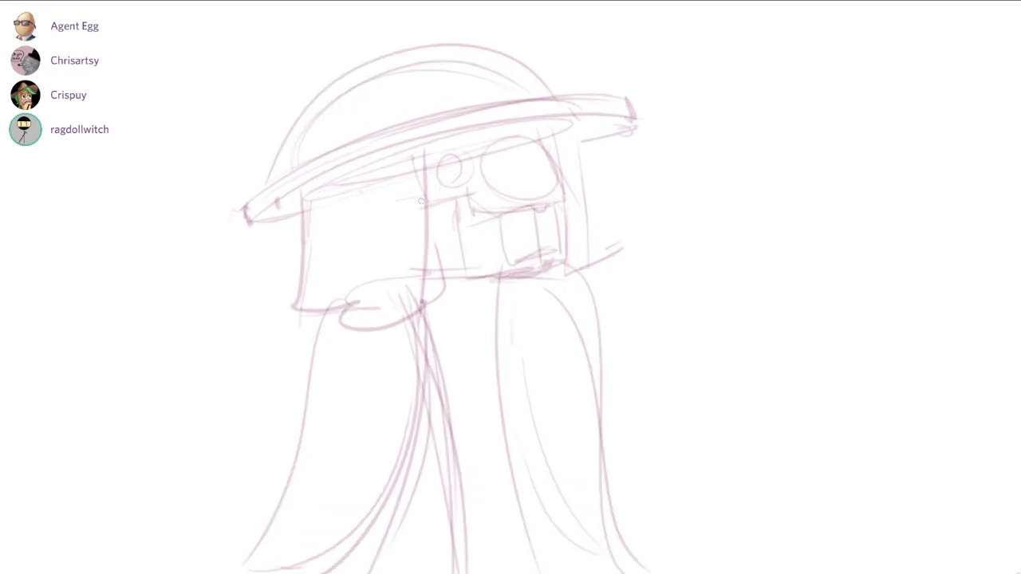
# Add a short stroke under the small eye and sketch a large egg-shaped body below the cape.
pyautogui.moveTo(423, 202); pyautogui.dragTo(471, 188)
pyautogui.scroll(-4, 556, 365)
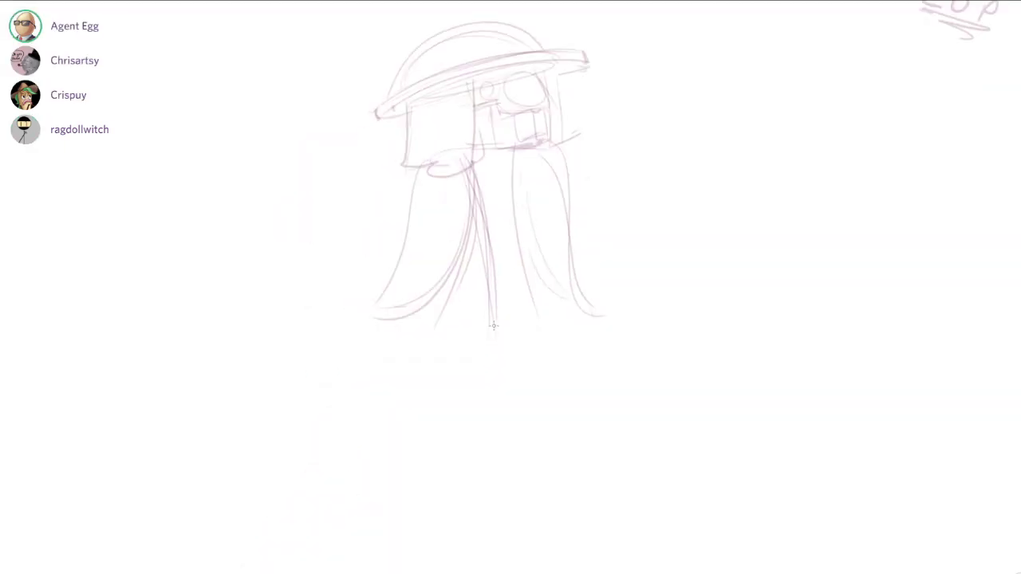
pyautogui.moveTo(493, 325); pyautogui.dragTo(444, 451)
pyautogui.hotkey('ctrl', 'z')
pyautogui.hotkey('ctrl', 'z')
pyautogui.moveTo(495, 327)
pyautogui.mouseDown()
pyautogui.moveTo(463, 413)
pyautogui.moveTo(500, 448)
pyautogui.mouseUp()
pyautogui.hotkey('ctrl', 'z')
pyautogui.moveTo(563, 345); pyautogui.dragTo(484, 539)
pyautogui.moveTo(562, 507); pyautogui.dragTo(460, 345)
pyautogui.moveTo(425, 487)
pyautogui.mouseDown()
pyautogui.moveTo(447, 541)
pyautogui.moveTo(471, 548)
pyautogui.mouseUp()
pyautogui.moveTo(437, 284); pyautogui.dragTo(437, 182)
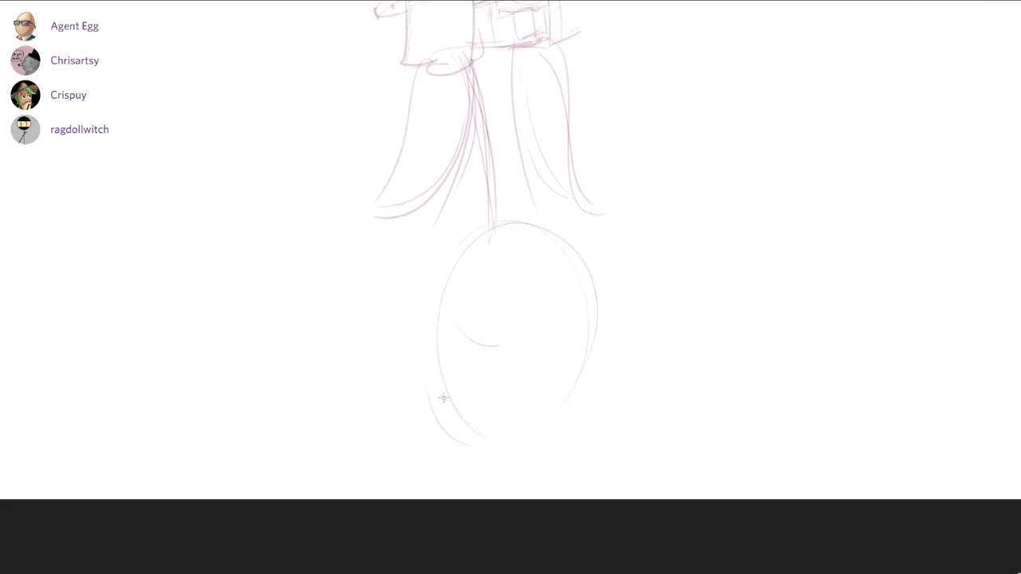
# Sketch the large near foot at the body's lower left, with a rounded toe, heel oval and flat sole.
pyautogui.moveTo(453, 452)
pyautogui.mouseDown()
pyautogui.moveTo(529, 421)
pyautogui.moveTo(497, 411)
pyautogui.mouseUp()
pyautogui.moveTo(421, 424)
pyautogui.mouseDown()
pyautogui.moveTo(329, 446)
pyautogui.moveTo(408, 475)
pyautogui.moveTo(520, 459)
pyautogui.mouseUp()
pyautogui.moveTo(546, 449); pyautogui.dragTo(502, 470)
pyautogui.moveTo(533, 413); pyautogui.dragTo(606, 413)
pyautogui.hotkey('ctrl', 'z')
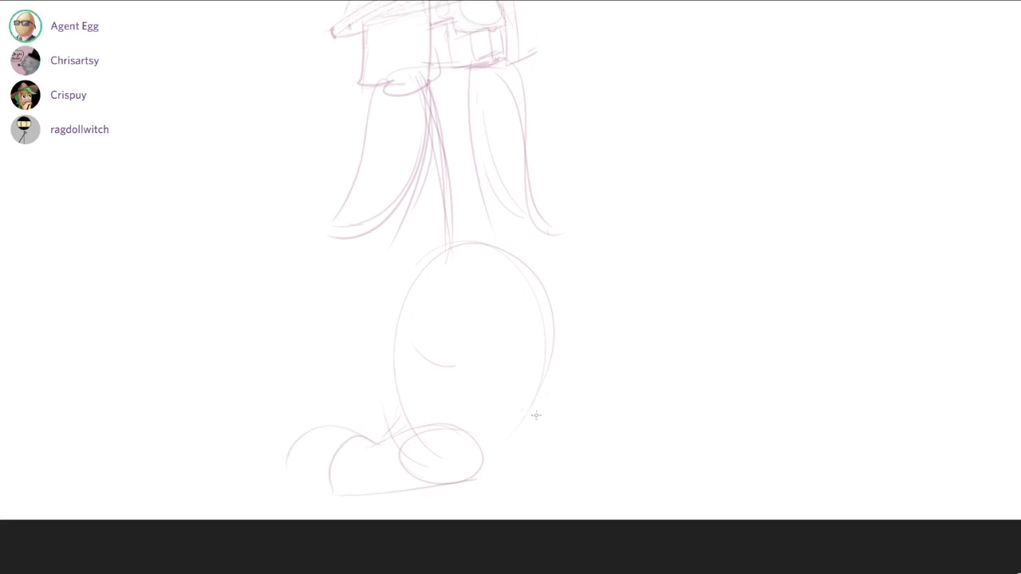
# Sketch the far leg sloping away from the body's lower right, with rounded thigh curves on both sides of the body.
pyautogui.moveTo(537, 415); pyautogui.dragTo(640, 468)
pyautogui.moveTo(394, 348); pyautogui.dragTo(416, 438)
pyautogui.moveTo(555, 341); pyautogui.dragTo(576, 410)
pyautogui.hotkey('ctrl', 'z')
pyautogui.moveTo(538, 359); pyautogui.dragTo(543, 423)
pyautogui.moveTo(545, 422); pyautogui.dragTo(542, 432)
pyautogui.moveTo(535, 256); pyautogui.dragTo(525, 323)
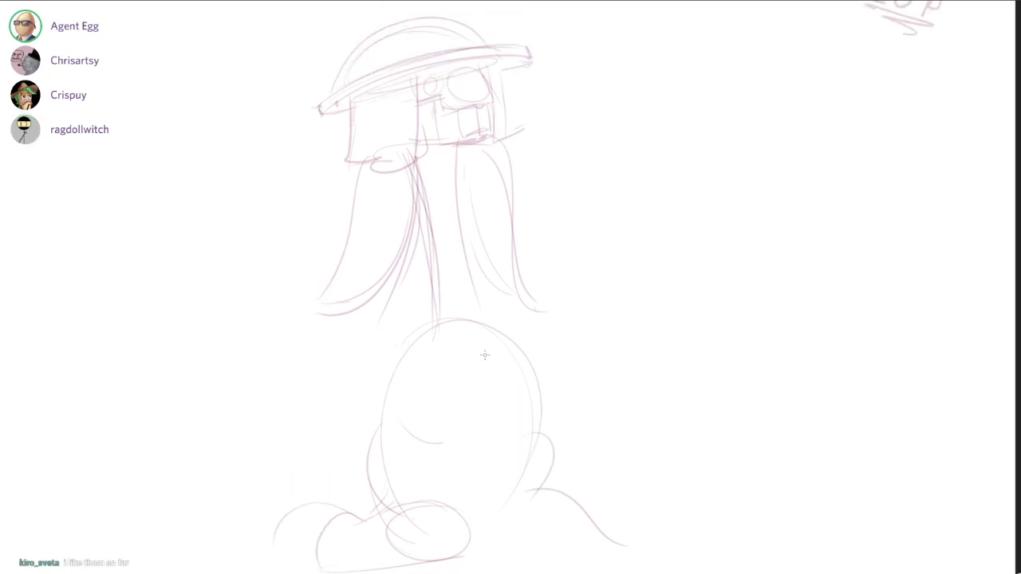
# Sketch a raised arm curving up from the body's right shoulder, with a circle for the hand.
pyautogui.moveTo(448, 172); pyautogui.dragTo(437, 181)
pyautogui.moveTo(585, 221); pyautogui.dragTo(627, 267)
pyautogui.hotkey('ctrl', 'z')
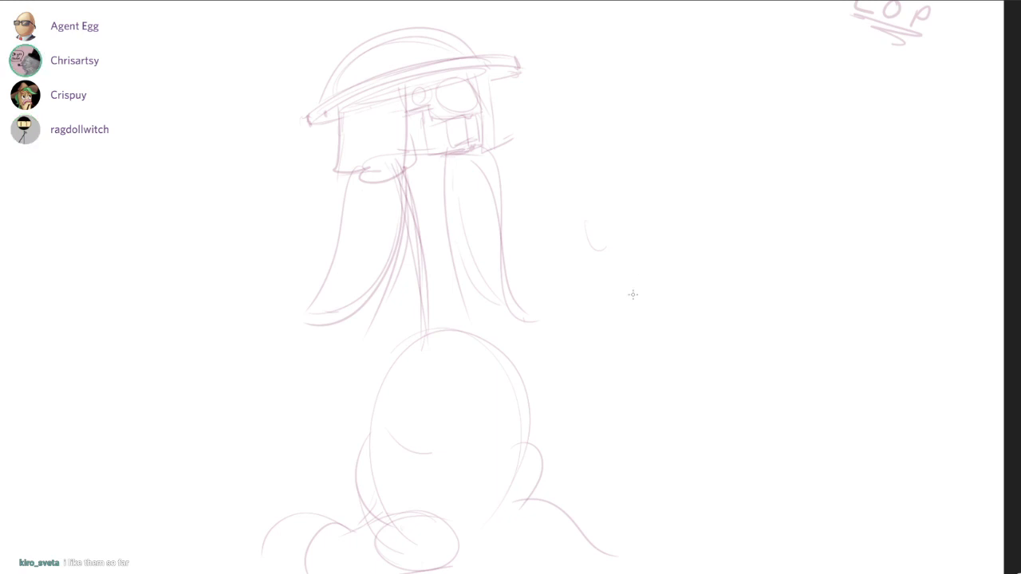
pyautogui.moveTo(514, 332); pyautogui.dragTo(556, 369)
pyautogui.moveTo(520, 377); pyautogui.dragTo(651, 336)
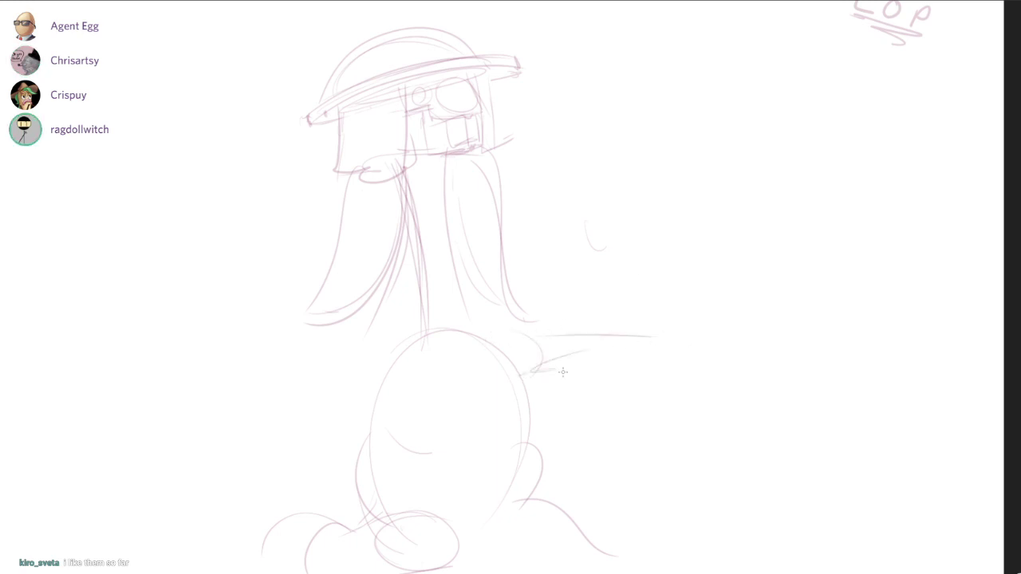
pyautogui.hotkey('ctrl', 'z')
pyautogui.moveTo(556, 367); pyautogui.dragTo(633, 325)
pyautogui.hotkey('ctrl', 'z')
pyautogui.moveTo(552, 381); pyautogui.dragTo(600, 302)
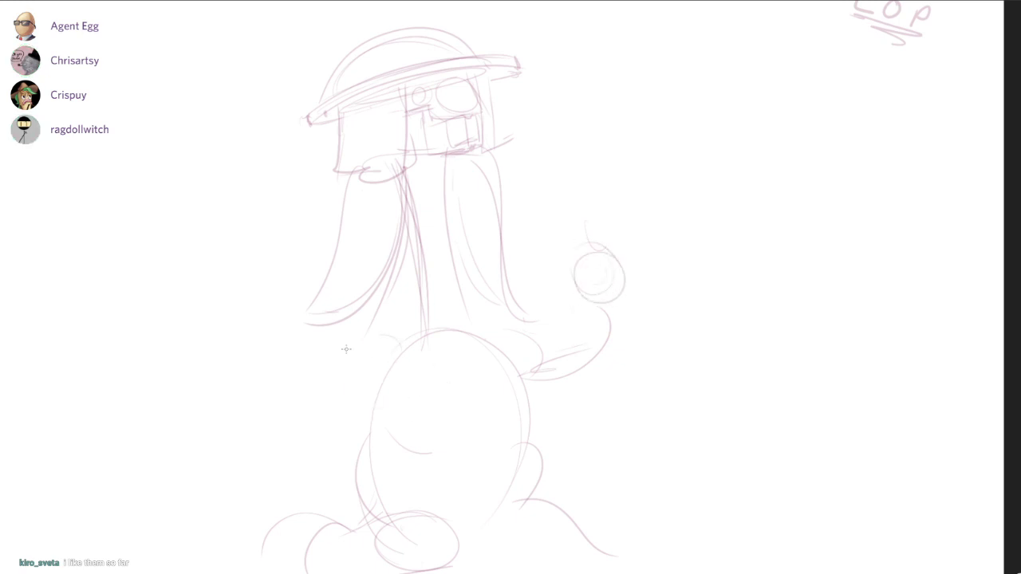
# Sketch the other arm with a round upper part on the left, its forearm and hand bent across the belly.
pyautogui.moveTo(346, 349); pyautogui.dragTo(353, 405)
pyautogui.hotkey('ctrl', 'z')
pyautogui.moveTo(387, 369); pyautogui.dragTo(370, 415)
pyautogui.moveTo(373, 381); pyautogui.dragTo(424, 399)
pyautogui.scroll(-1, 537, 375)
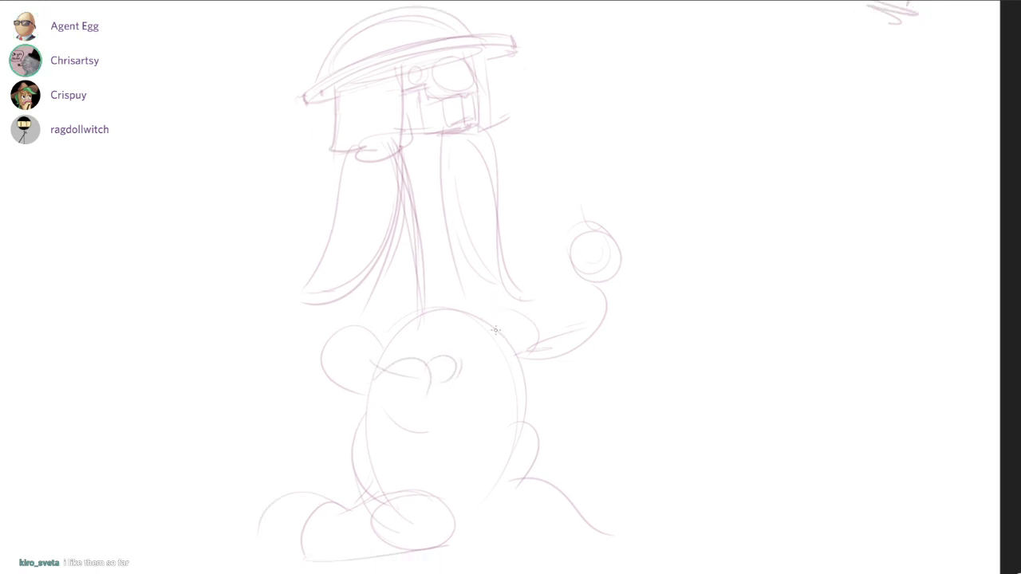
# Extend the neck lines downward so both sides flare out into the top of the egg-shaped body.
pyautogui.moveTo(443, 200)
pyautogui.mouseDown()
pyautogui.moveTo(455, 284)
pyautogui.moveTo(477, 321)
pyautogui.mouseUp()
pyautogui.moveTo(459, 293); pyautogui.dragTo(488, 332)
pyautogui.moveTo(414, 288); pyautogui.dragTo(397, 331)
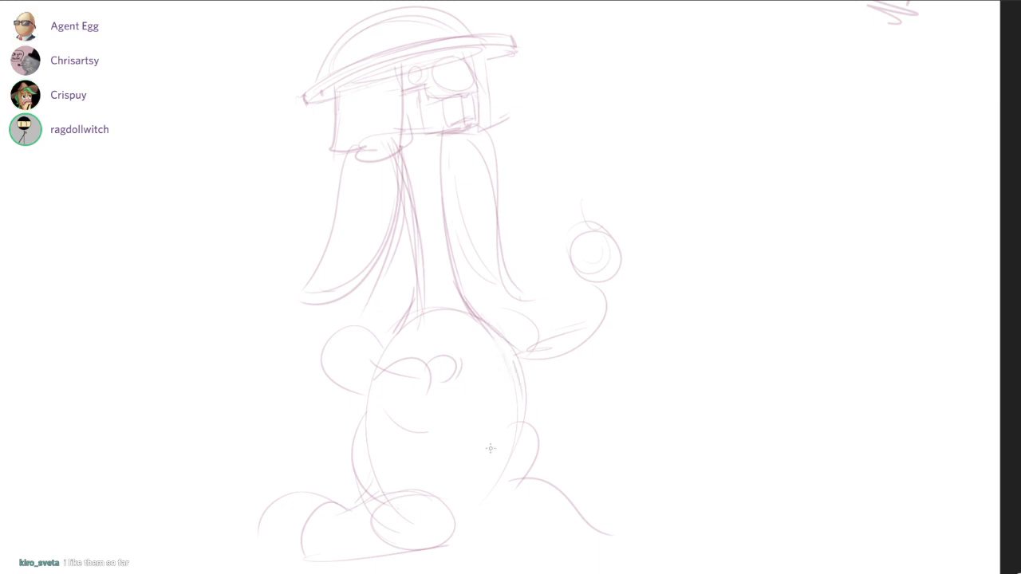
# Round out the fist over the belly and add a curved neckline with jagged collar edges at the neck's base.
pyautogui.scroll(4, 435, 178)
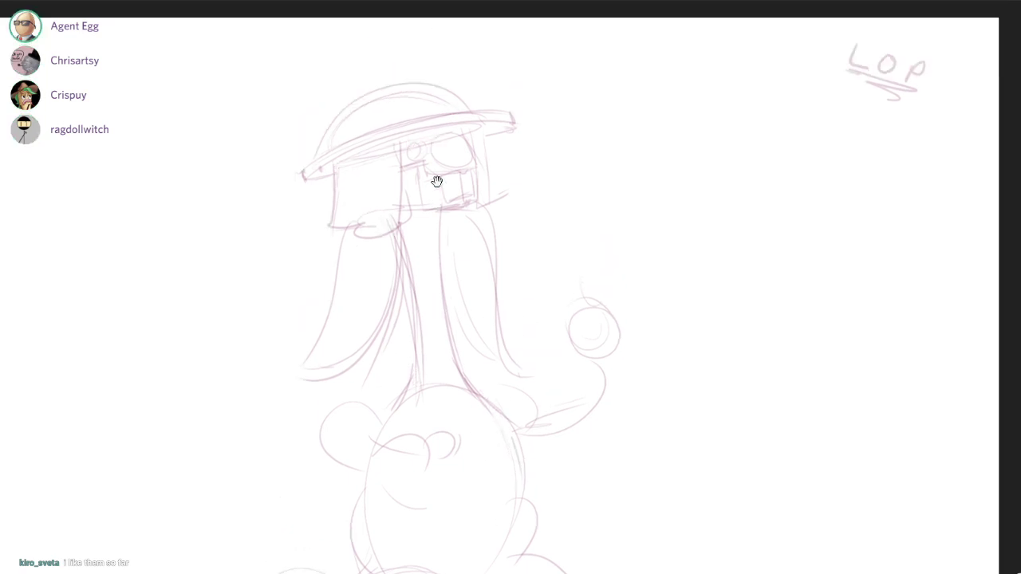
pyautogui.scroll(-1, 437, 182)
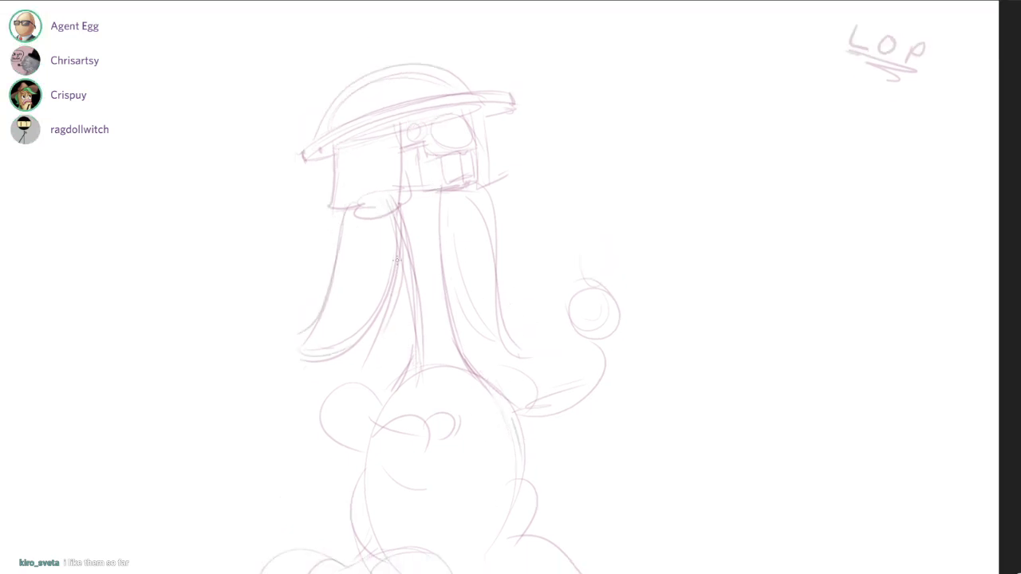
pyautogui.scroll(-3, 437, 182)
pyautogui.moveTo(437, 182); pyautogui.dragTo(432, 192)
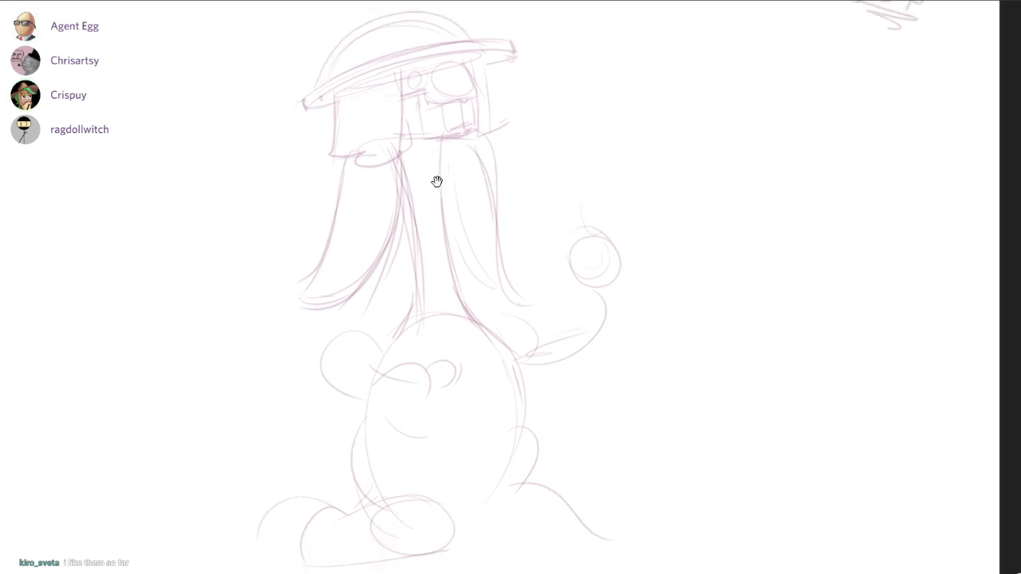
pyautogui.scroll(-2, 437, 182)
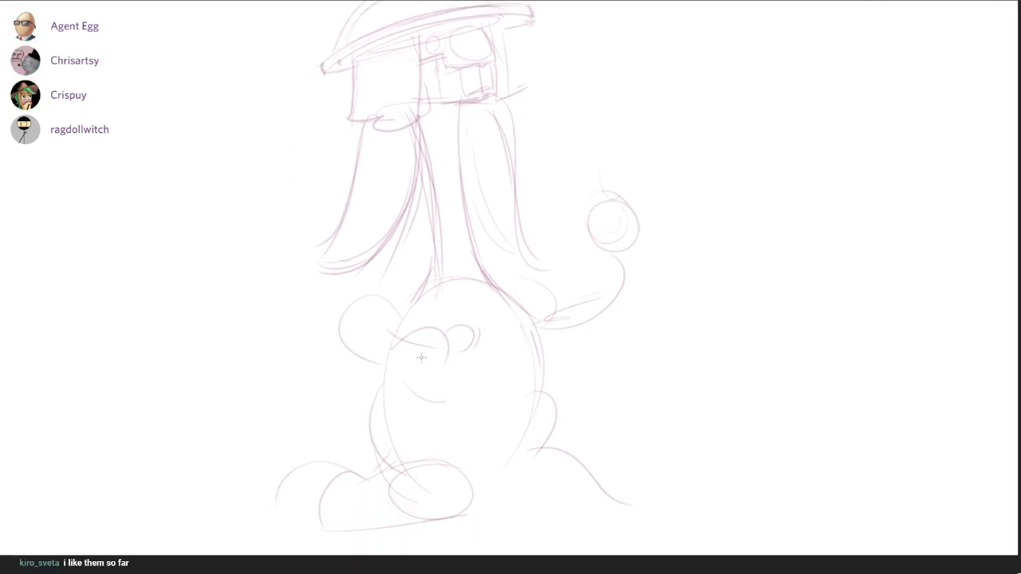
pyautogui.moveTo(447, 362); pyautogui.dragTo(471, 338)
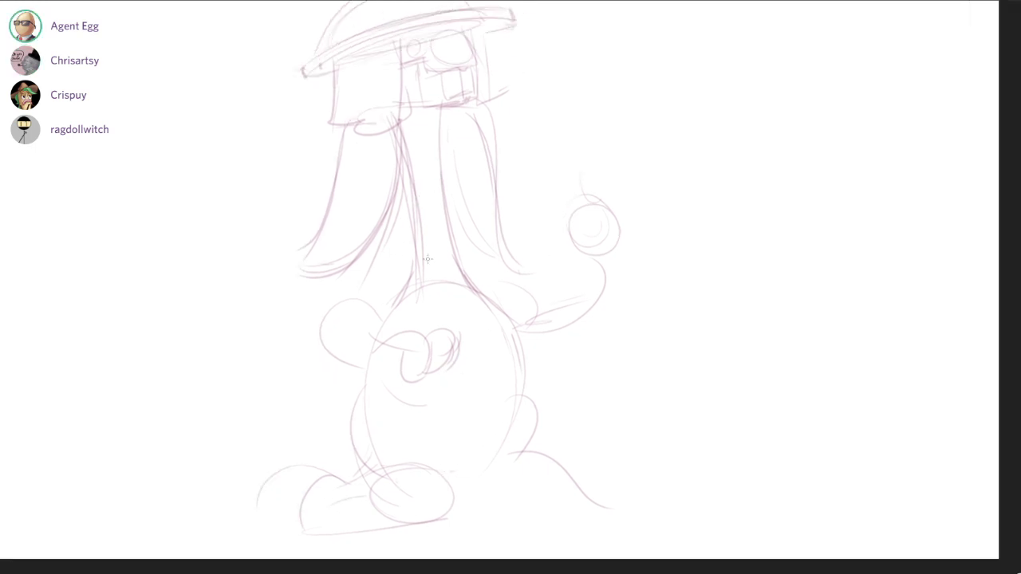
pyautogui.moveTo(415, 263)
pyautogui.mouseDown()
pyautogui.moveTo(393, 279)
pyautogui.moveTo(477, 293)
pyautogui.mouseUp()
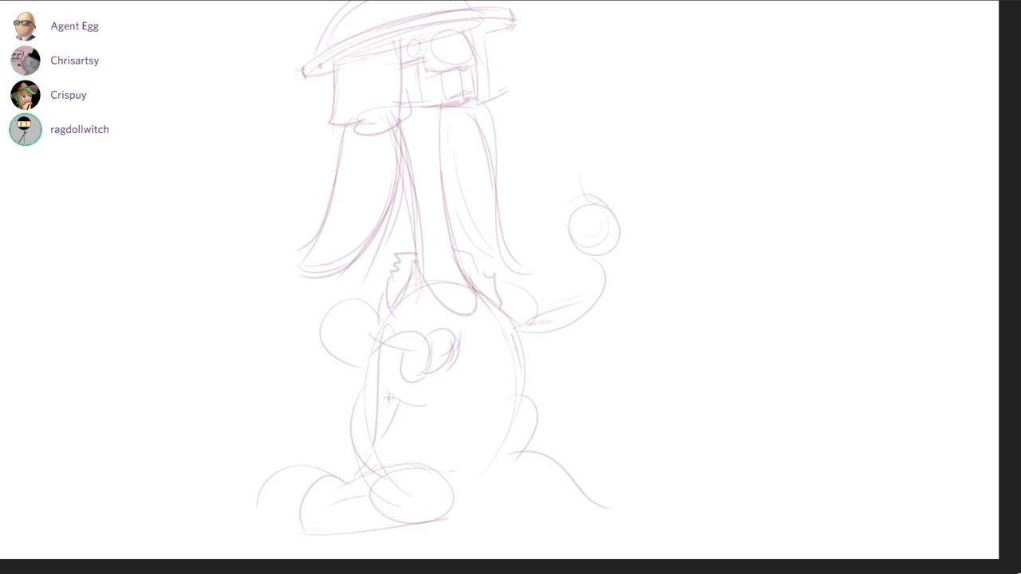
# Replace the raised hand's circle with a smaller oval palm, curled fingers and a thumb.
pyautogui.moveTo(580, 215); pyautogui.dragTo(583, 245)
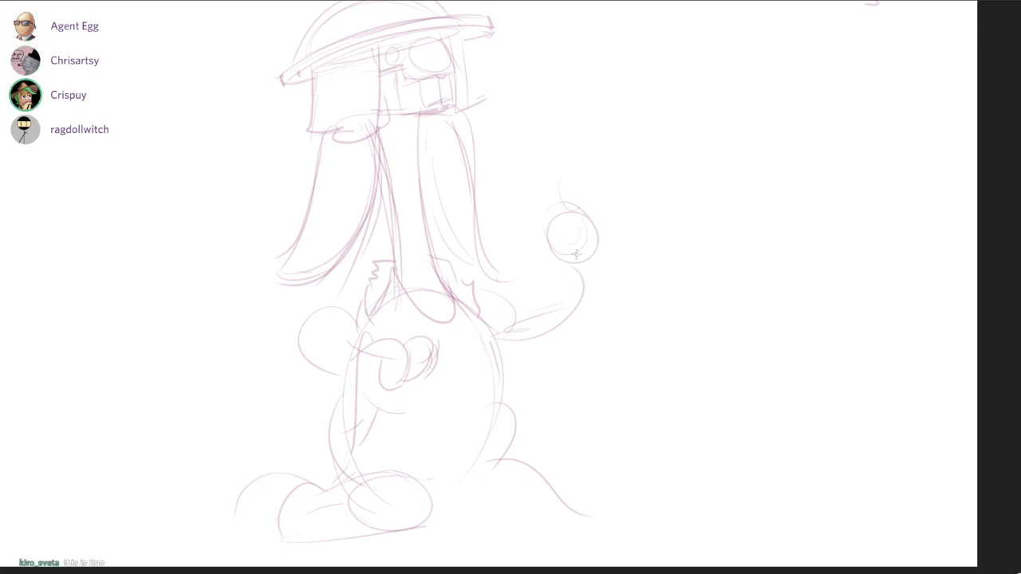
pyautogui.moveTo(547, 215)
pyautogui.mouseDown()
pyautogui.moveTo(547, 245)
pyautogui.moveTo(597, 259)
pyautogui.moveTo(570, 264)
pyautogui.moveTo(608, 245)
pyautogui.moveTo(591, 265)
pyautogui.moveTo(593, 223)
pyautogui.mouseUp()
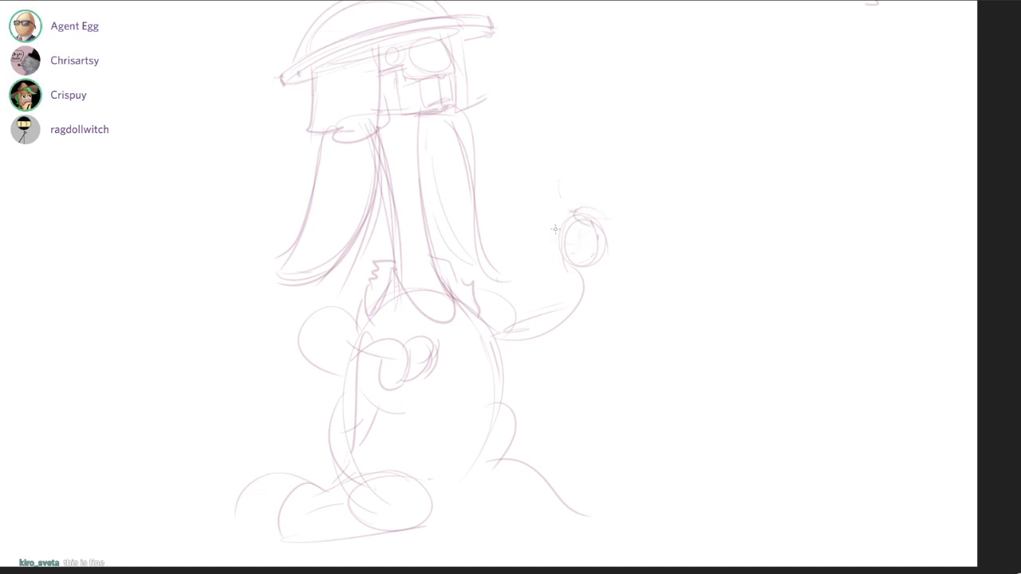
pyautogui.moveTo(546, 212)
pyautogui.mouseDown()
pyautogui.moveTo(577, 232)
pyautogui.moveTo(572, 209)
pyautogui.moveTo(600, 233)
pyautogui.moveTo(596, 265)
pyautogui.mouseUp()
pyautogui.hotkey('ctrl', 'z')
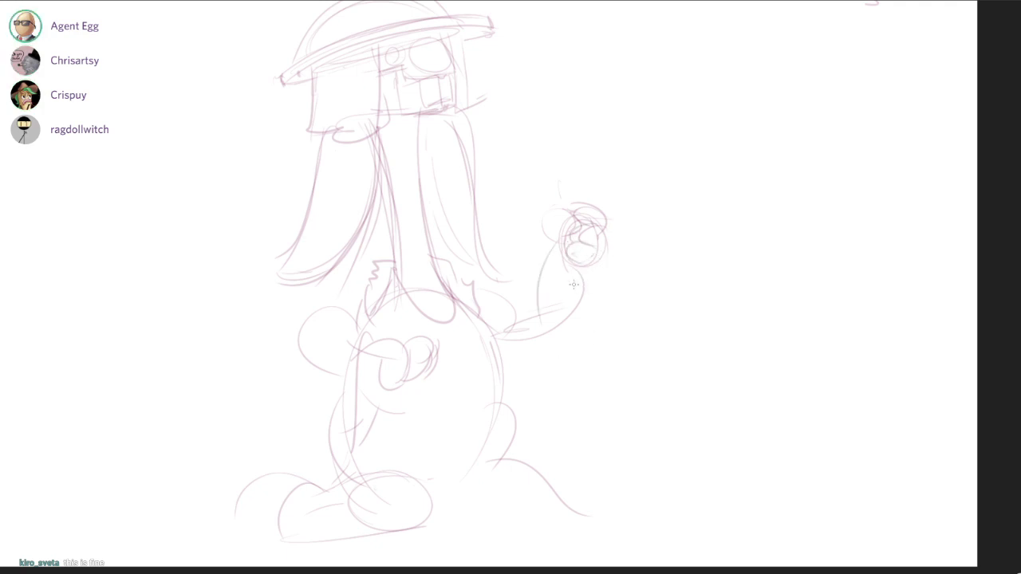
# Sketch the raised forearm's two sides between the hand and the elbow.
pyautogui.moveTo(559, 242); pyautogui.dragTo(544, 300)
pyautogui.moveTo(573, 266)
pyautogui.mouseDown()
pyautogui.moveTo(577, 346)
pyautogui.moveTo(573, 306)
pyautogui.mouseUp()
pyautogui.hotkey('ctrl', 'z')
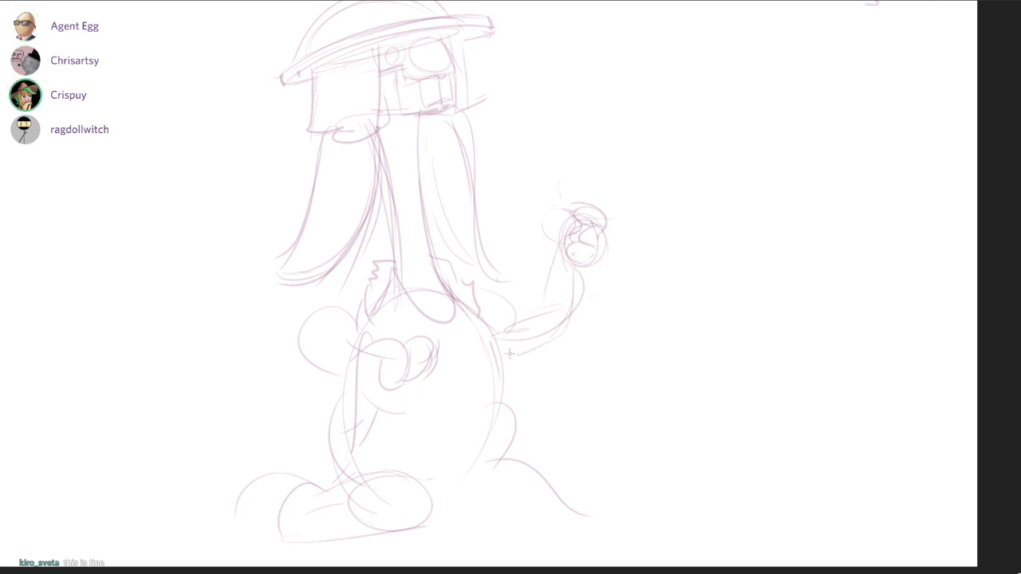
# Sketch a torn garment with jagged shoulder edges, a curved hem around the belly and a loose flap on the left.
pyautogui.moveTo(474, 288)
pyautogui.mouseDown()
pyautogui.moveTo(524, 300)
pyautogui.moveTo(452, 429)
pyautogui.mouseUp()
pyautogui.moveTo(313, 315)
pyautogui.mouseDown()
pyautogui.moveTo(372, 302)
pyautogui.moveTo(365, 333)
pyautogui.mouseUp()
pyautogui.moveTo(348, 374)
pyautogui.mouseDown()
pyautogui.moveTo(458, 453)
pyautogui.moveTo(515, 377)
pyautogui.mouseUp()
pyautogui.moveTo(321, 354)
pyautogui.mouseDown()
pyautogui.moveTo(304, 440)
pyautogui.moveTo(383, 400)
pyautogui.moveTo(362, 421)
pyautogui.mouseUp()
pyautogui.hotkey('ctrl', 'z')
pyautogui.hotkey('ctrl', 'z')
pyautogui.moveTo(607, 353); pyautogui.dragTo(601, 332)
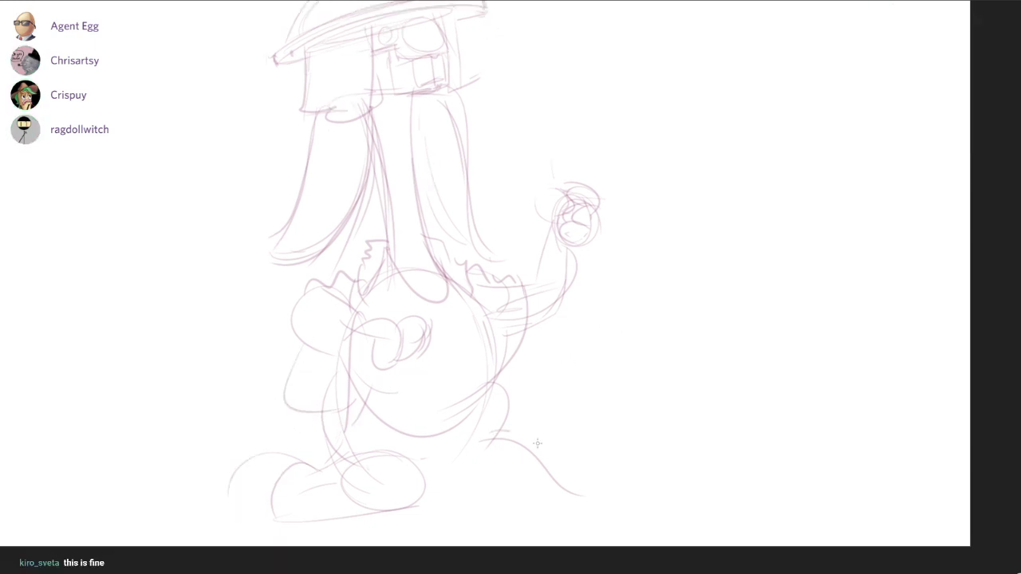
# Sketch the rounded far foot on the right, then add the body's underside, ground line and outer thigh curve.
pyautogui.moveTo(543, 461); pyautogui.dragTo(606, 496)
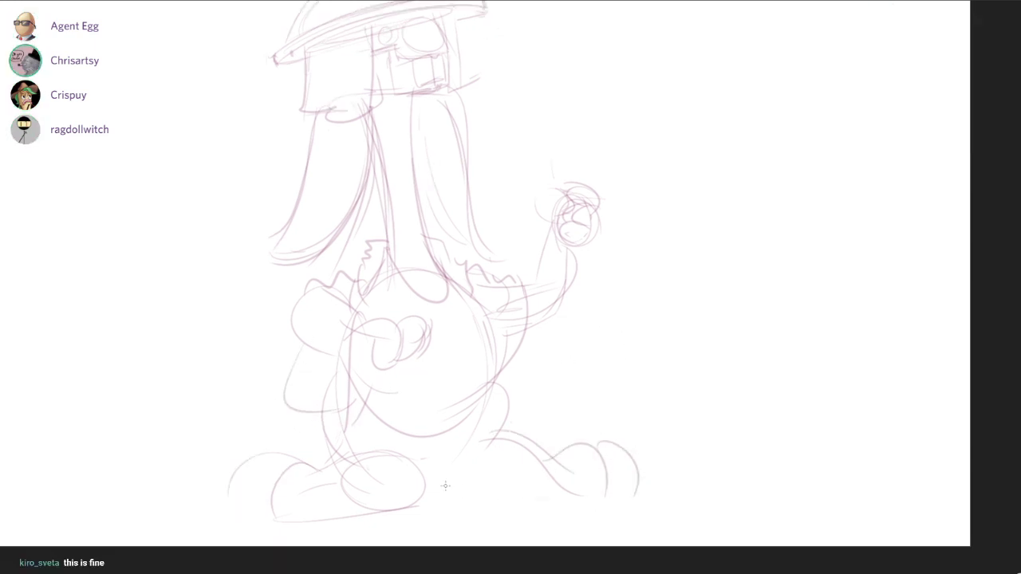
pyautogui.hotkey('ctrl', 'z')
pyautogui.moveTo(423, 476)
pyautogui.mouseDown()
pyautogui.moveTo(512, 427)
pyautogui.moveTo(484, 408)
pyautogui.mouseUp()
pyautogui.moveTo(446, 474); pyautogui.dragTo(552, 482)
pyautogui.moveTo(505, 352); pyautogui.dragTo(523, 442)
pyautogui.moveTo(441, 98); pyautogui.dragTo(437, 182)
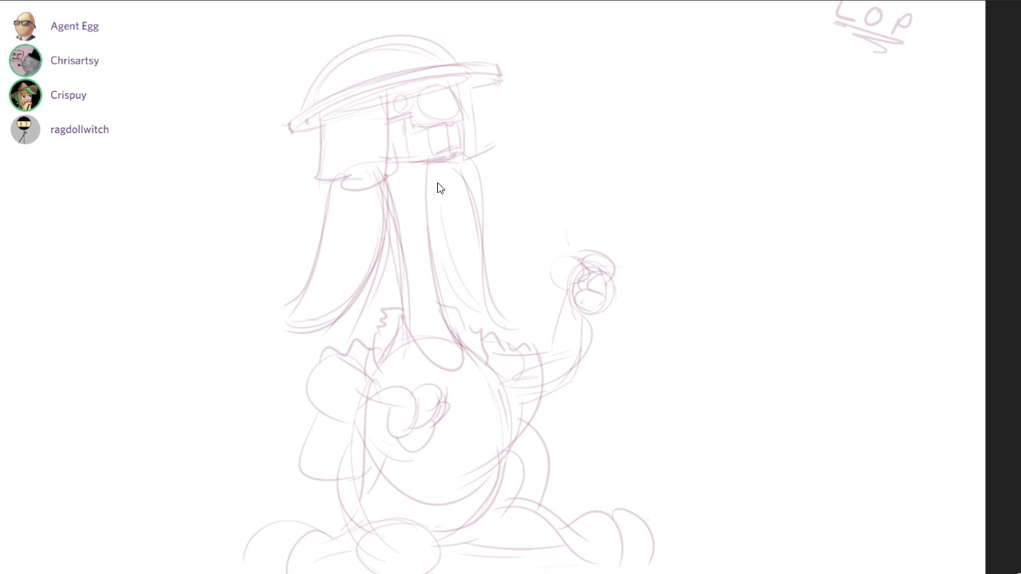
# Ink the helmet's wide tilted brim in dark magenta, including both end edges and the underside.
pyautogui.moveTo(342, 27); pyautogui.dragTo(437, 182)
pyautogui.moveTo(469, 264); pyautogui.dragTo(537, 232)
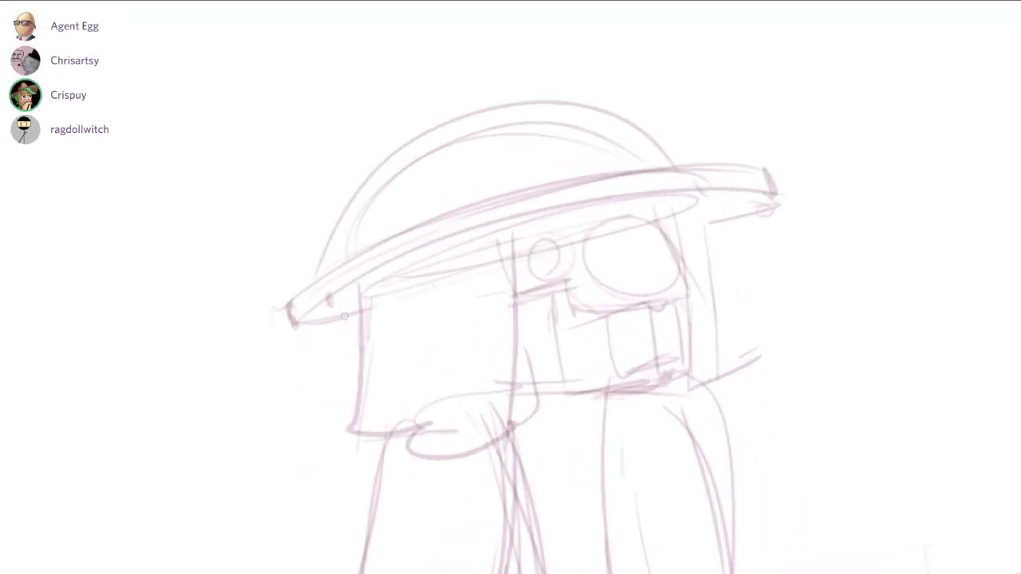
pyautogui.moveTo(344, 316)
pyautogui.mouseDown()
pyautogui.moveTo(521, 214)
pyautogui.moveTo(751, 194)
pyautogui.moveTo(295, 325)
pyautogui.moveTo(482, 227)
pyautogui.moveTo(780, 192)
pyautogui.moveTo(723, 225)
pyautogui.mouseUp()
pyautogui.hotkey('ctrl', 'z')
pyautogui.moveTo(267, 294)
pyautogui.mouseDown()
pyautogui.moveTo(772, 156)
pyautogui.moveTo(778, 184)
pyautogui.mouseUp()
pyautogui.moveTo(323, 249)
pyautogui.mouseDown()
pyautogui.moveTo(656, 133)
pyautogui.moveTo(327, 243)
pyautogui.mouseUp()
pyautogui.hotkey('ctrl', 'z')
pyautogui.hotkey('ctrl', 'z')
# Ink the helmet's dome as one smooth dark magenta arc rising from the brim.
pyautogui.moveTo(684, 152); pyautogui.dragTo(501, 77)
pyautogui.hotkey('ctrl', 'z')
pyautogui.moveTo(428, 105)
pyautogui.mouseDown()
pyautogui.moveTo(296, 260)
pyautogui.moveTo(687, 149)
pyautogui.moveTo(468, 99)
pyautogui.moveTo(305, 254)
pyautogui.mouseUp()
pyautogui.hotkey('ctrl', 'z')
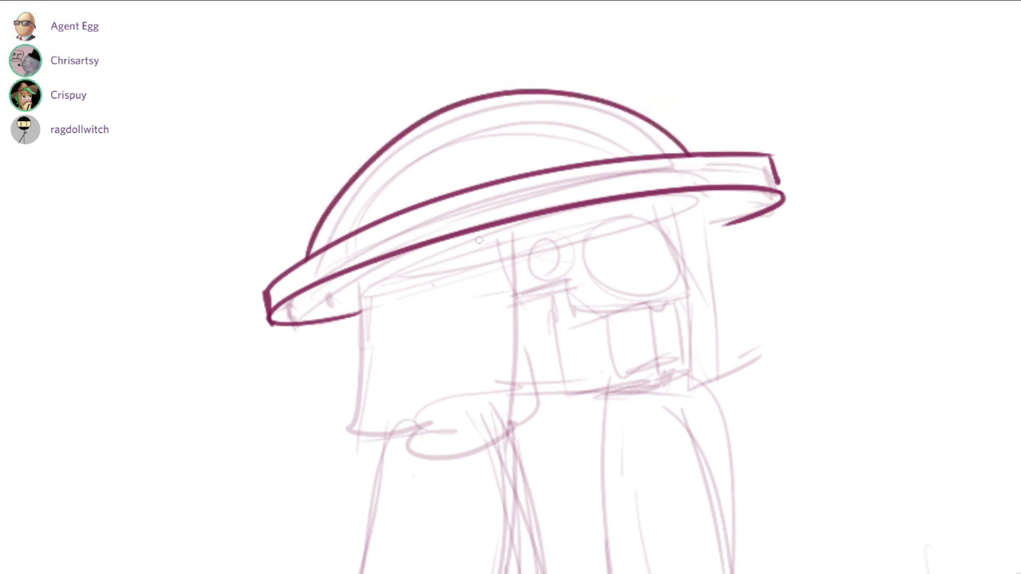
# Ink the side head flap with its notched, rounded lower edge and the straight-edged stepped face plate beneath the brim.
pyautogui.moveTo(358, 279)
pyautogui.mouseDown()
pyautogui.moveTo(351, 435)
pyautogui.moveTo(490, 465)
pyautogui.moveTo(519, 447)
pyautogui.mouseUp()
pyautogui.moveTo(515, 225); pyautogui.dragTo(518, 443)
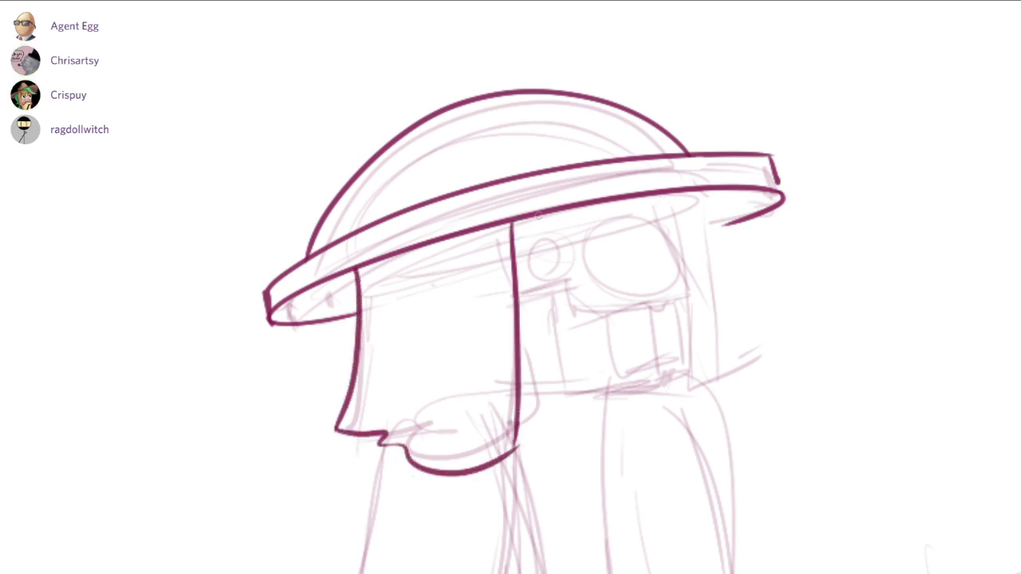
pyautogui.keyDown('shift'); pyautogui.click(568, 279); pyautogui.keyUp('shift')
pyautogui.keyDown('shift'); pyautogui.click(574, 327); pyautogui.keyUp('shift')
pyautogui.keyDown('shift'); pyautogui.click(702, 299); pyautogui.keyUp('shift')
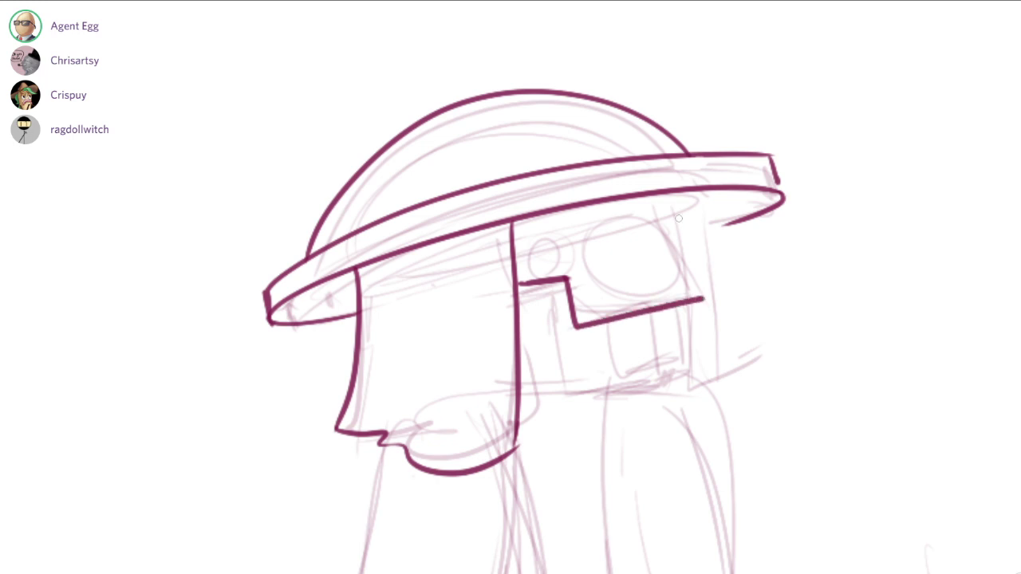
pyautogui.keyDown('shift'); pyautogui.click(676, 193); pyautogui.keyUp('shift')
pyautogui.hotkey('ctrl', 'z')
pyautogui.moveTo(684, 193); pyautogui.dragTo(702, 300)
pyautogui.moveTo(691, 201); pyautogui.dragTo(704, 284)
# Ink the large round eye on the face plate and fill its dark pupil, leaving a large and a small highlight.
pyautogui.moveTo(650, 204)
pyautogui.mouseDown()
pyautogui.moveTo(682, 235)
pyautogui.moveTo(622, 263)
pyautogui.mouseUp()
pyautogui.moveTo(621, 220)
pyautogui.mouseDown()
pyautogui.moveTo(684, 217)
pyautogui.moveTo(679, 269)
pyautogui.mouseUp()
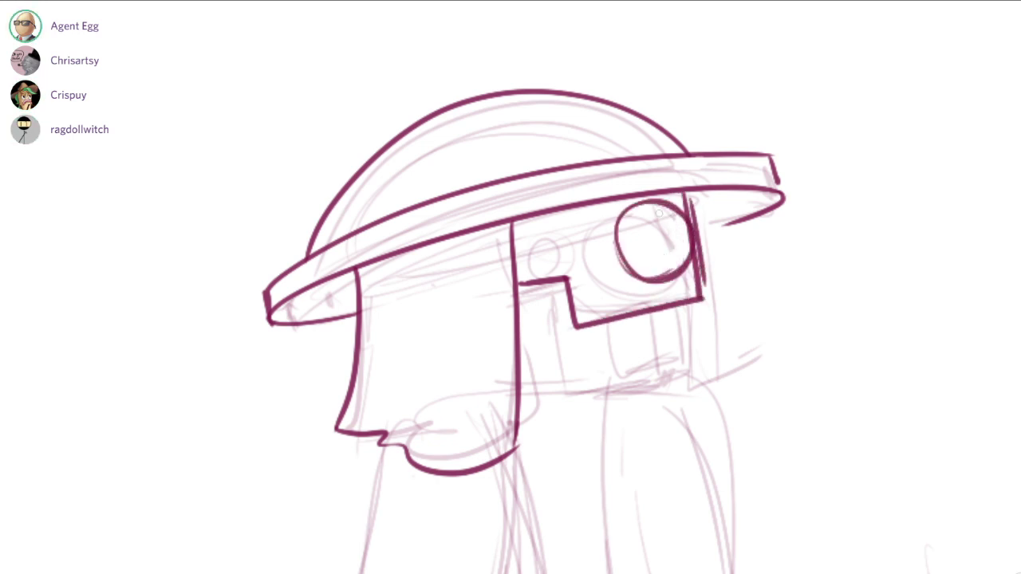
pyautogui.moveTo(626, 242)
pyautogui.mouseDown()
pyautogui.moveTo(647, 272)
pyautogui.moveTo(682, 244)
pyautogui.moveTo(636, 255)
pyautogui.moveTo(664, 225)
pyautogui.moveTo(654, 264)
pyautogui.mouseUp()
pyautogui.moveTo(678, 217); pyautogui.dragTo(630, 268)
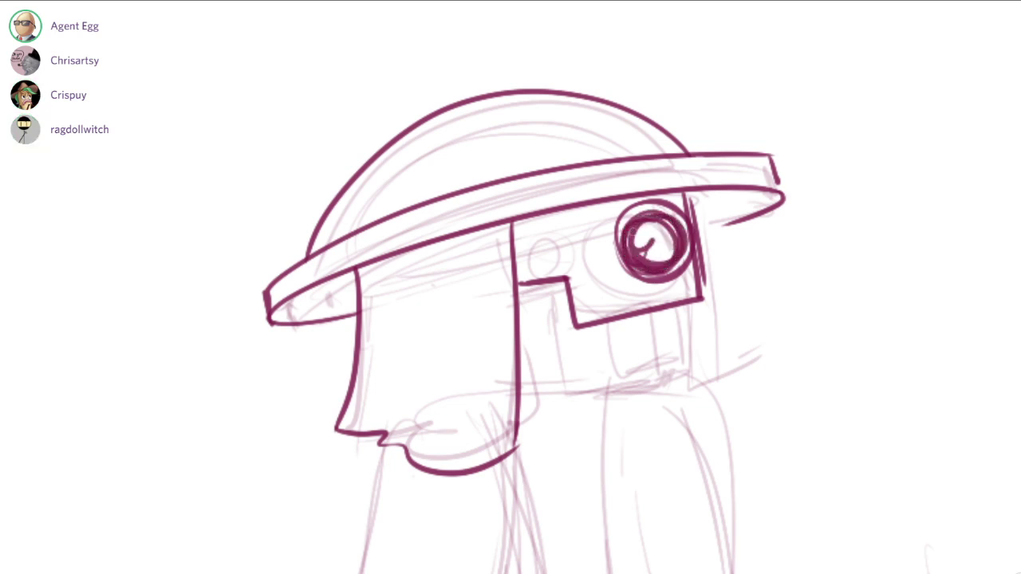
pyautogui.moveTo(642, 223)
pyautogui.mouseDown()
pyautogui.moveTo(665, 260)
pyautogui.moveTo(645, 257)
pyautogui.moveTo(662, 238)
pyautogui.moveTo(652, 224)
pyautogui.mouseUp()
pyautogui.click(635, 251)
# Ink the small eye's circle and add an outer ring around the left side of the large eye.
pyautogui.moveTo(590, 216)
pyautogui.mouseDown()
pyautogui.moveTo(552, 254)
pyautogui.moveTo(597, 225)
pyautogui.mouseUp()
pyautogui.moveTo(597, 262); pyautogui.dragTo(665, 268)
pyautogui.hotkey('ctrl', 'z')
pyautogui.moveTo(633, 204); pyautogui.dragTo(677, 279)
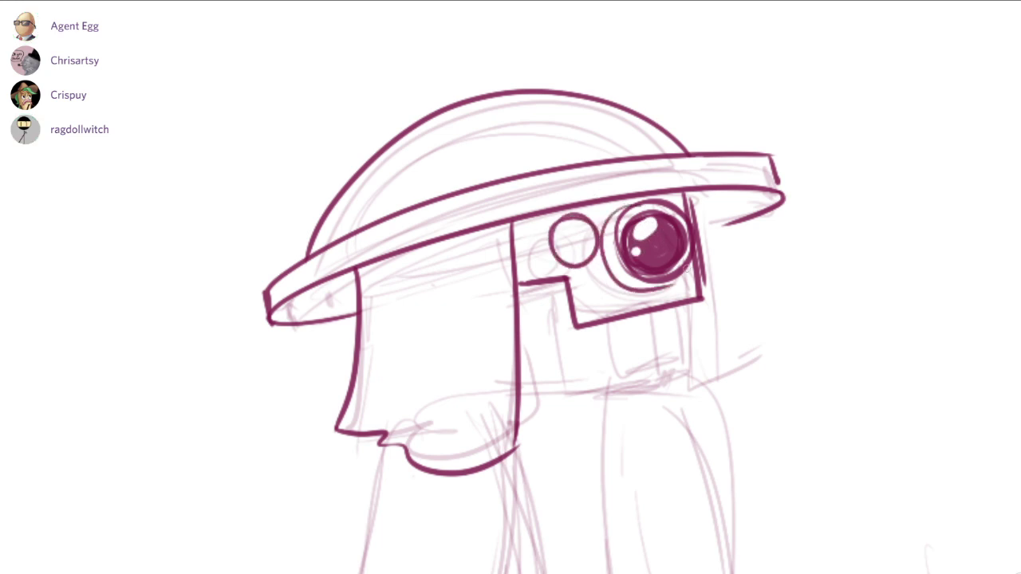
# Fill the small eye's dark pupil and give it a large highlight with a tiny dot beneath.
pyautogui.moveTo(709, 245)
pyautogui.mouseDown()
pyautogui.moveTo(634, 351)
pyautogui.moveTo(531, 145)
pyautogui.mouseUp()
pyautogui.scroll(-3, 438, 182)
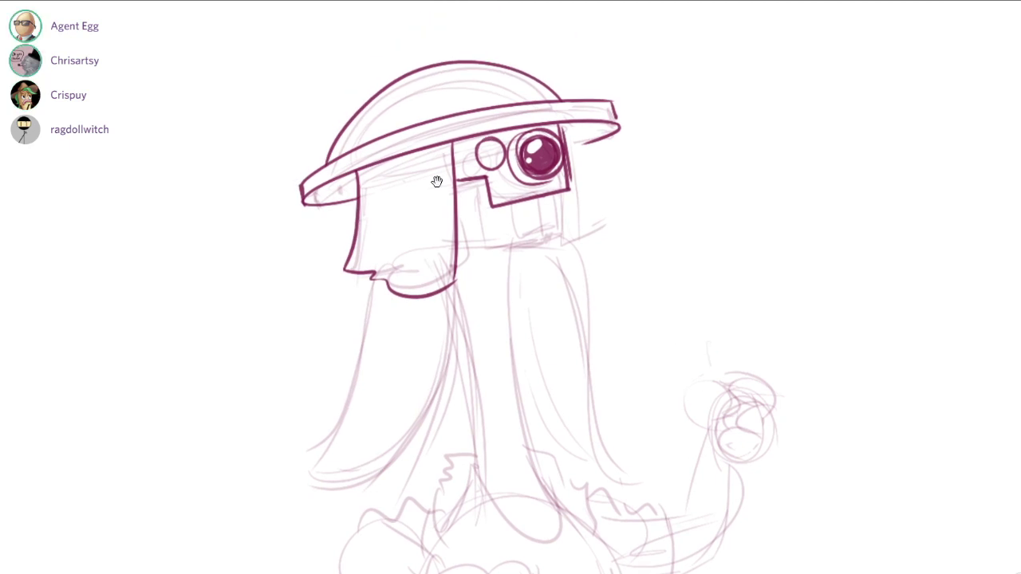
pyautogui.scroll(3, 437, 182)
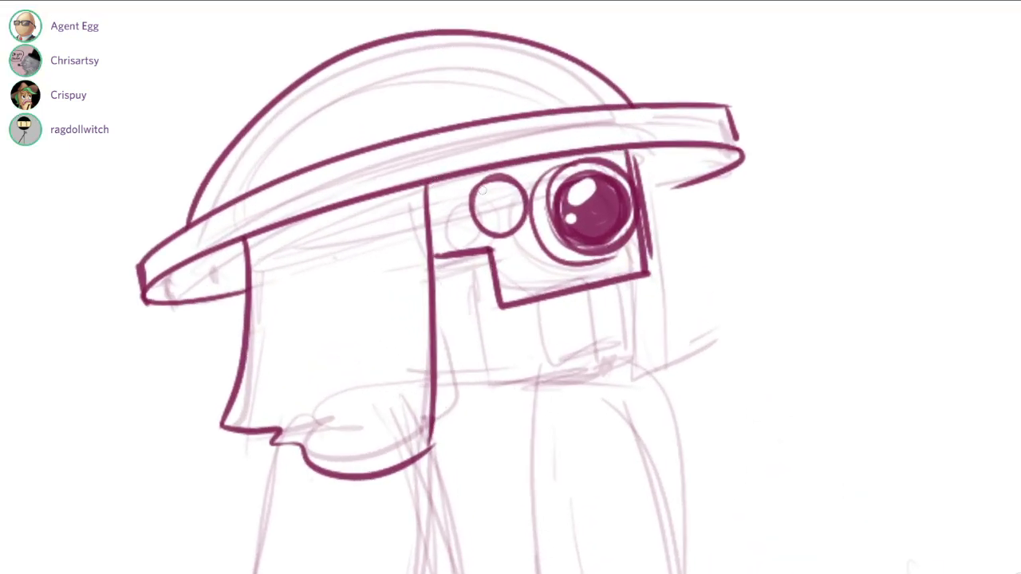
pyautogui.moveTo(493, 217)
pyautogui.mouseDown()
pyautogui.moveTo(498, 192)
pyautogui.moveTo(510, 213)
pyautogui.moveTo(500, 221)
pyautogui.mouseUp()
pyautogui.press('e')
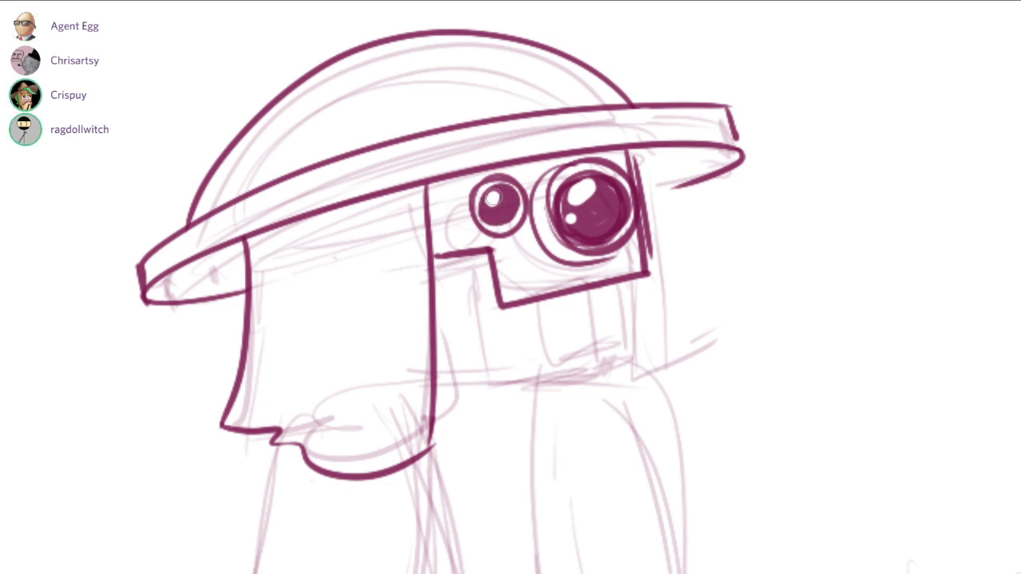
pyautogui.click(492, 213)
pyautogui.moveTo(448, 192)
pyautogui.mouseDown()
pyautogui.moveTo(437, 182)
pyautogui.moveTo(462, 231)
pyautogui.moveTo(482, 234)
pyautogui.mouseUp()
pyautogui.hotkey('ctrl', 'z')
pyautogui.moveTo(475, 168)
pyautogui.mouseDown()
pyautogui.moveTo(487, 223)
pyautogui.moveTo(450, 220)
pyautogui.moveTo(492, 236)
pyautogui.mouseUp()
pyautogui.hotkey('ctrl', 'z')
pyautogui.hotkey('ctrl', 'z')
pyautogui.hotkey('ctrl', 'z')
pyautogui.moveTo(471, 168); pyautogui.dragTo(472, 221)
# Draw rough red guide lines for the cape's edges and hem, and ink an outer ring around the small eye's left side.
pyautogui.moveTo(568, 199); pyautogui.dragTo(667, 388)
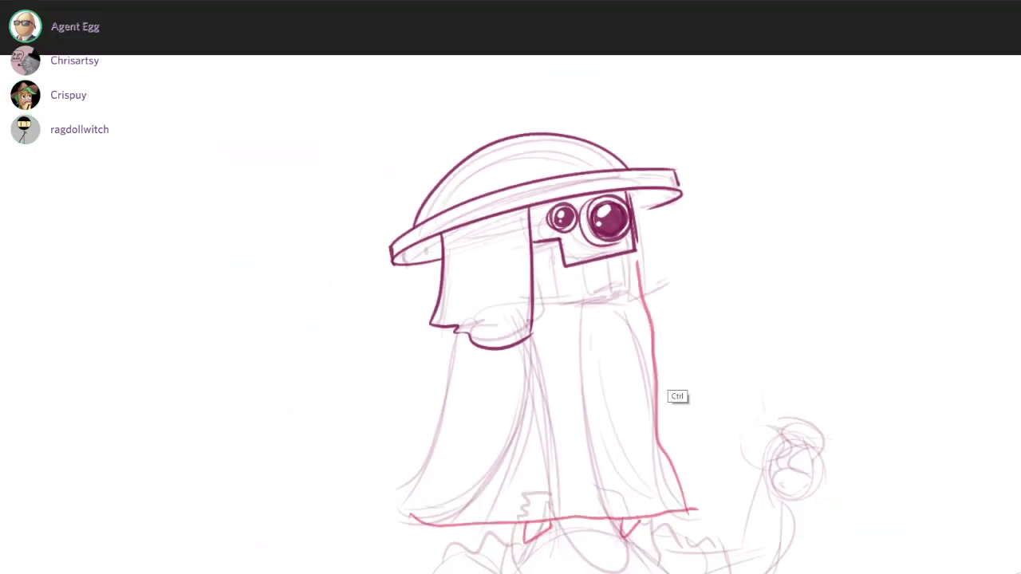
pyautogui.moveTo(599, 223); pyautogui.dragTo(657, 227)
pyautogui.hotkey('ctrl', 'z')
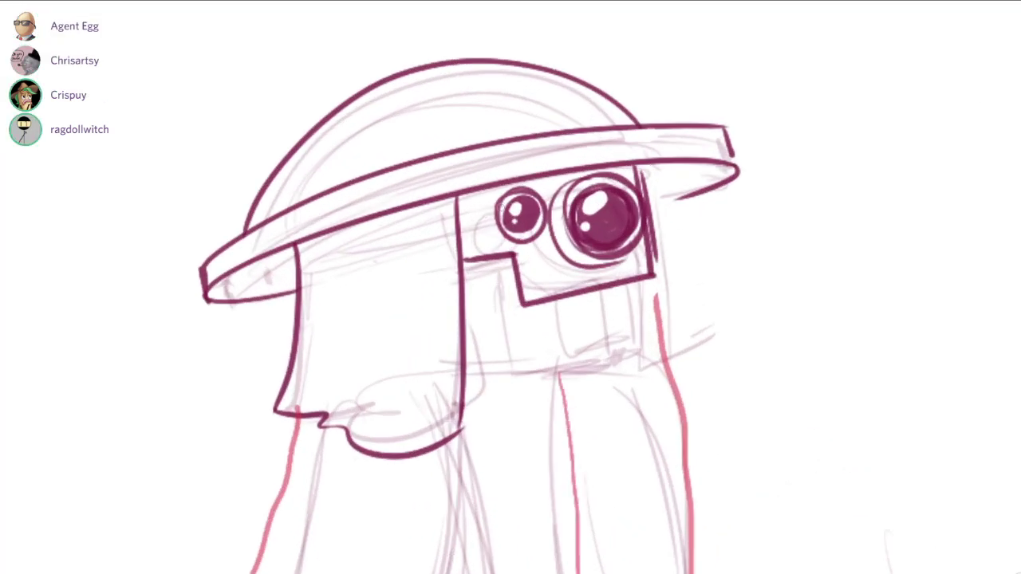
pyautogui.moveTo(515, 188); pyautogui.dragTo(521, 244)
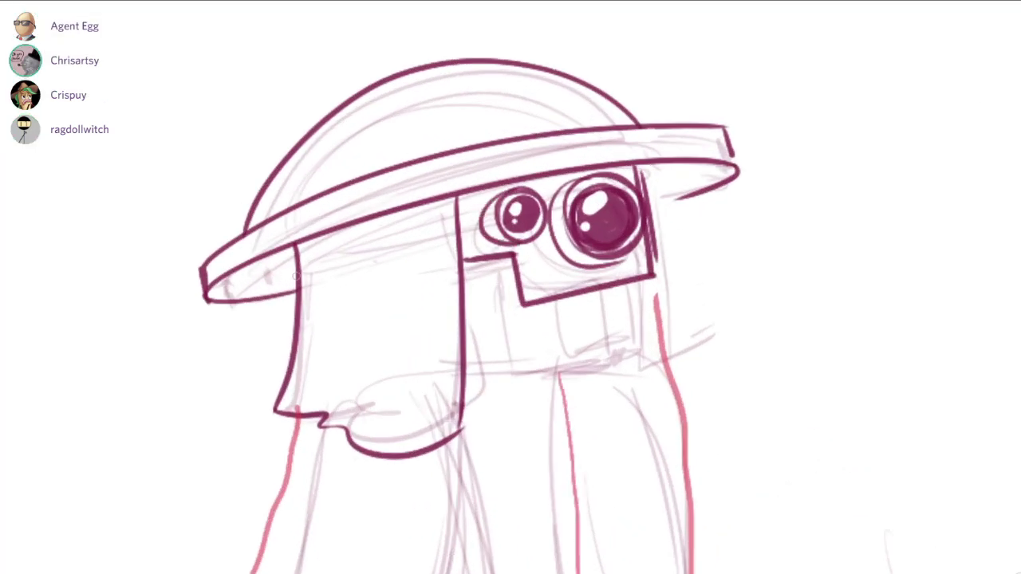
# Ink the back edge of the helmet's left cloth flap, adding a second layered fold with a pointed hem behind it.
pyautogui.moveTo(303, 252)
pyautogui.mouseDown()
pyautogui.moveTo(292, 249)
pyautogui.moveTo(291, 272)
pyautogui.moveTo(449, 195)
pyautogui.moveTo(278, 264)
pyautogui.moveTo(287, 411)
pyautogui.mouseUp()
pyautogui.hotkey('ctrl', 'z')
pyautogui.moveTo(294, 295); pyautogui.dragTo(276, 300)
pyautogui.moveTo(297, 258)
pyautogui.mouseDown()
pyautogui.moveTo(266, 279)
pyautogui.moveTo(251, 396)
pyautogui.moveTo(281, 392)
pyautogui.mouseUp()
pyautogui.moveTo(291, 342)
pyautogui.mouseDown()
pyautogui.moveTo(274, 410)
pyautogui.moveTo(328, 415)
pyautogui.mouseUp()
# Ink vertical crease lines of differing lengths down the left cloth flap.
pyautogui.moveTo(342, 241); pyautogui.dragTo(342, 267)
pyautogui.moveTo(364, 226); pyautogui.dragTo(373, 323)
pyautogui.hotkey('ctrl', 'z')
pyautogui.moveTo(378, 232); pyautogui.dragTo(381, 357)
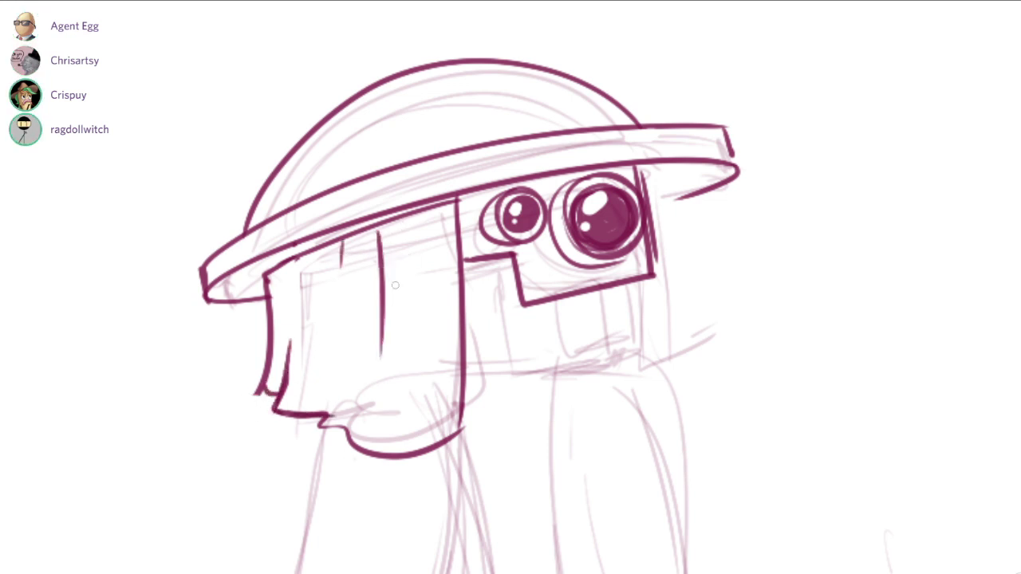
pyautogui.moveTo(402, 316); pyautogui.dragTo(399, 382)
pyautogui.moveTo(447, 182); pyautogui.dragTo(437, 182)
# Ink the cloth flap on the right of the face, with a curved outer edge, layered hem and rounded top fold.
pyautogui.moveTo(640, 200); pyautogui.dragTo(663, 412)
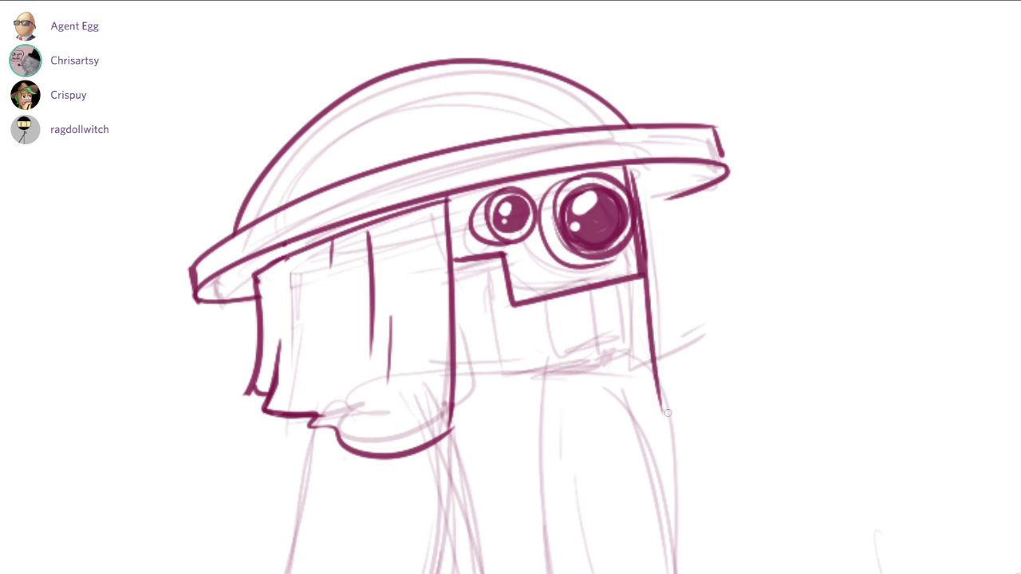
pyautogui.moveTo(665, 169)
pyautogui.mouseDown()
pyautogui.moveTo(722, 405)
pyautogui.moveTo(745, 363)
pyautogui.mouseUp()
pyautogui.hotkey('ctrl', 'z')
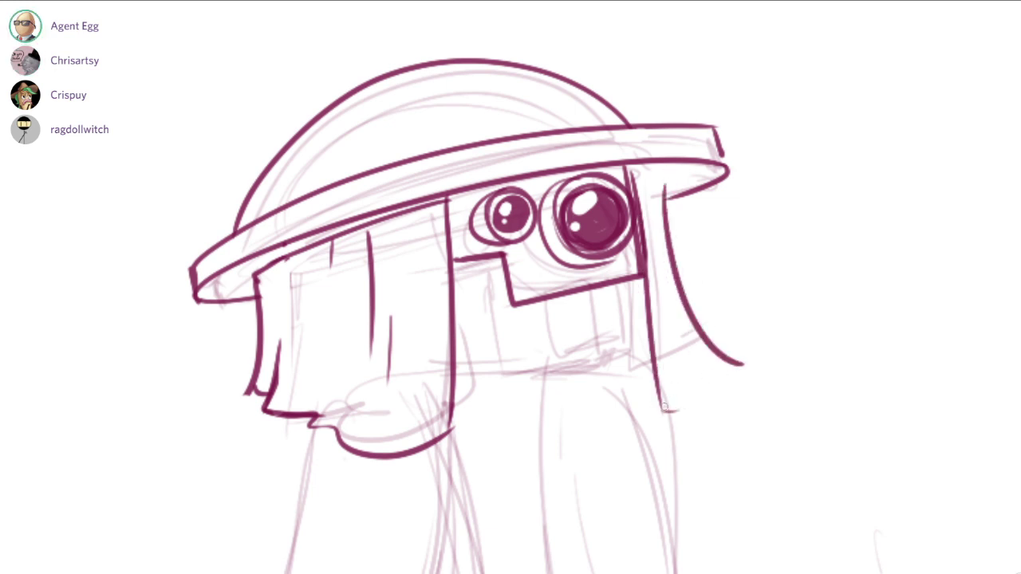
pyautogui.moveTo(664, 408); pyautogui.dragTo(740, 363)
pyautogui.moveTo(680, 312)
pyautogui.mouseDown()
pyautogui.moveTo(716, 394)
pyautogui.moveTo(706, 391)
pyautogui.mouseUp()
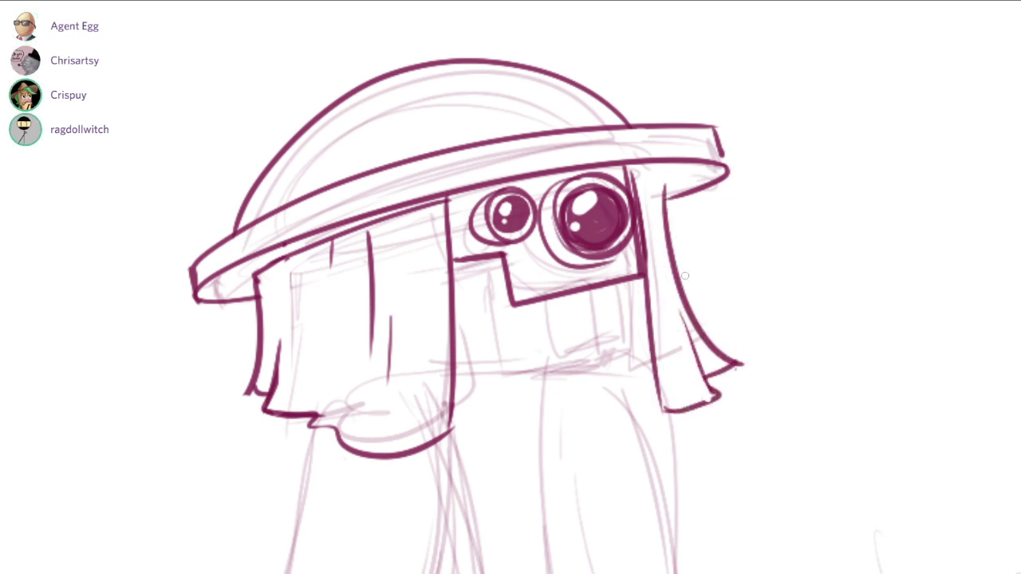
pyautogui.moveTo(684, 276); pyautogui.dragTo(683, 269)
pyautogui.moveTo(622, 165); pyautogui.dragTo(668, 182)
pyautogui.hotkey('ctrl', 'z')
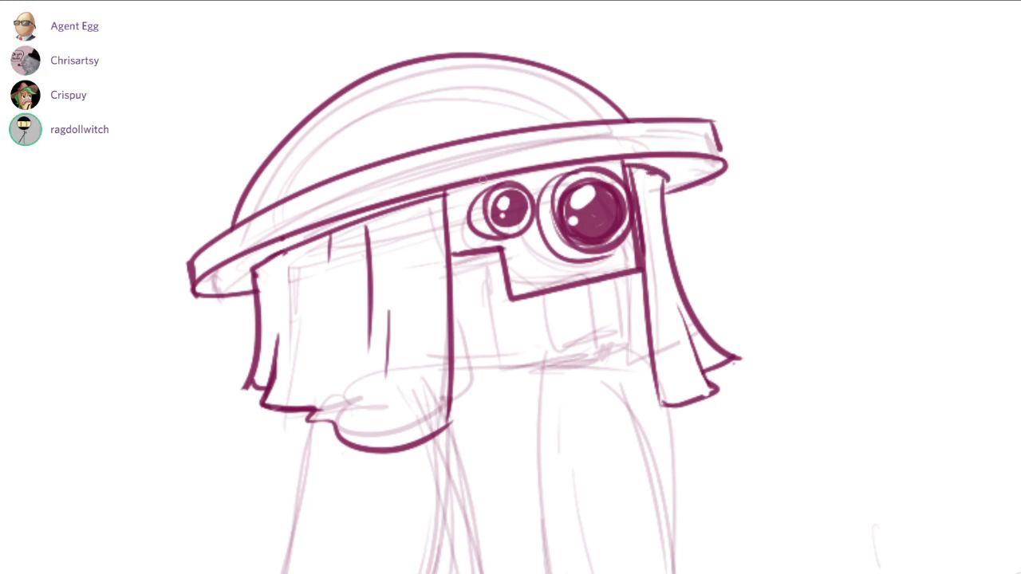
# Ink a second line beneath the helmet brim above both eyes, joining the tops of the two cloth flaps.
pyautogui.moveTo(455, 193); pyautogui.dragTo(647, 167)
pyautogui.moveTo(424, 199); pyautogui.dragTo(623, 169)
pyautogui.hotkey('ctrl', 'z')
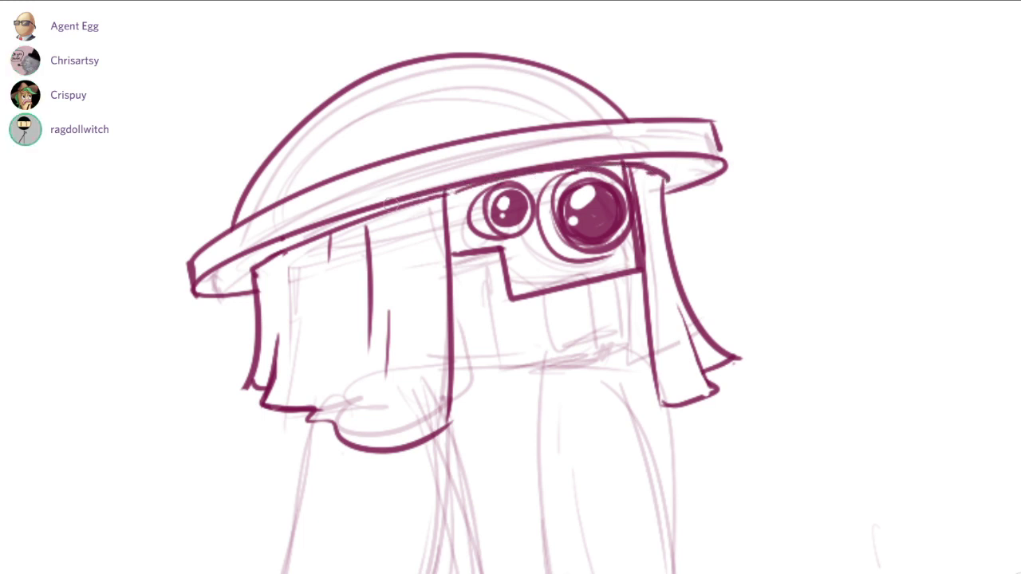
pyautogui.moveTo(389, 209); pyautogui.dragTo(648, 167)
pyautogui.hotkey('ctrl', 'z')
pyautogui.hotkey('ctrl', 'z')
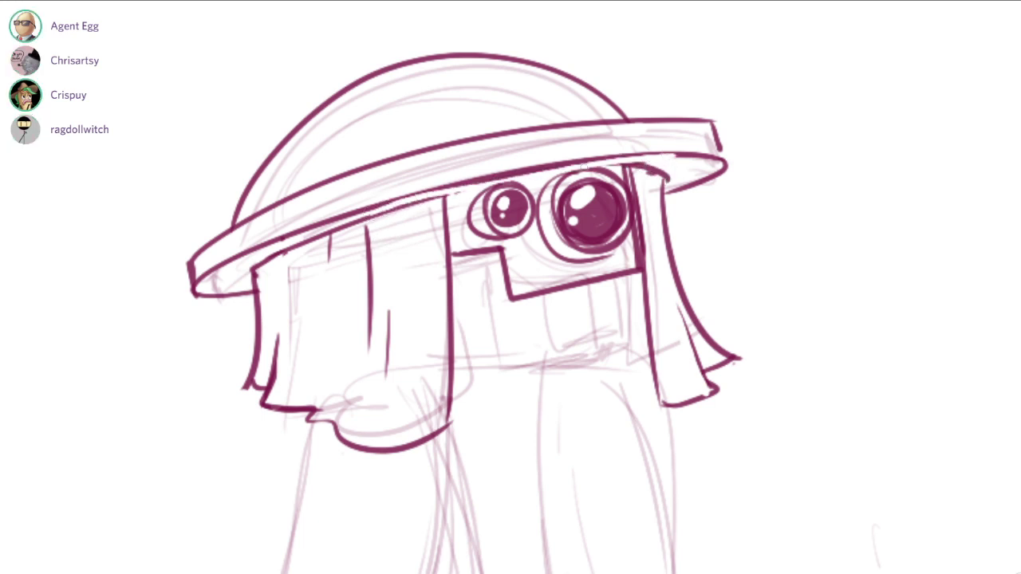
pyautogui.moveTo(438, 199)
pyautogui.mouseDown()
pyautogui.moveTo(640, 170)
pyautogui.moveTo(533, 179)
pyautogui.moveTo(413, 209)
pyautogui.mouseUp()
pyautogui.moveTo(653, 152); pyautogui.dragTo(716, 156)
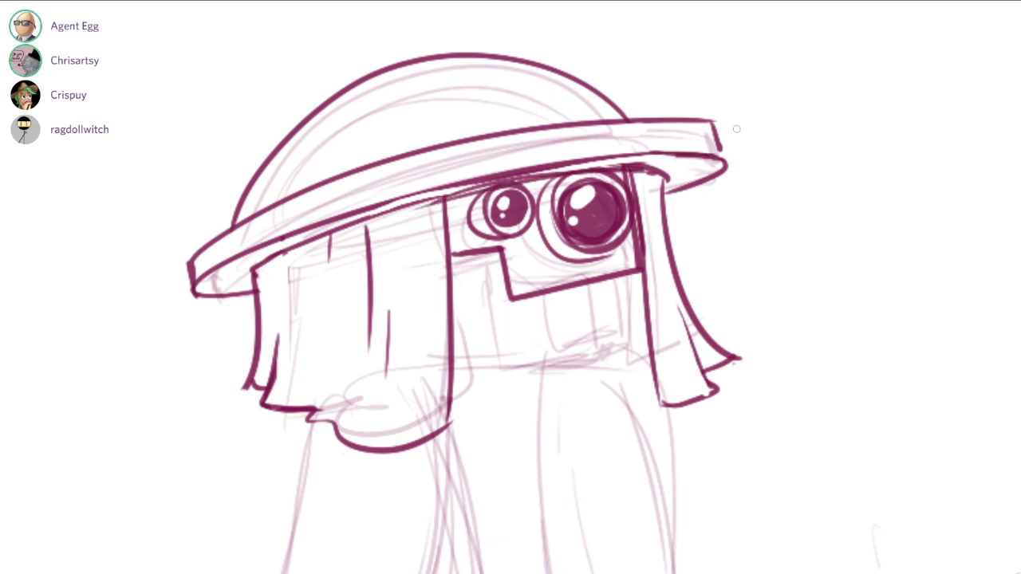
# Ink a jagged broken patch on the upper left of the helmet's dome.
pyautogui.moveTo(720, 114); pyautogui.dragTo(717, 119)
pyautogui.moveTo(345, 147); pyautogui.dragTo(349, 139)
pyautogui.moveTo(312, 111); pyautogui.dragTo(268, 157)
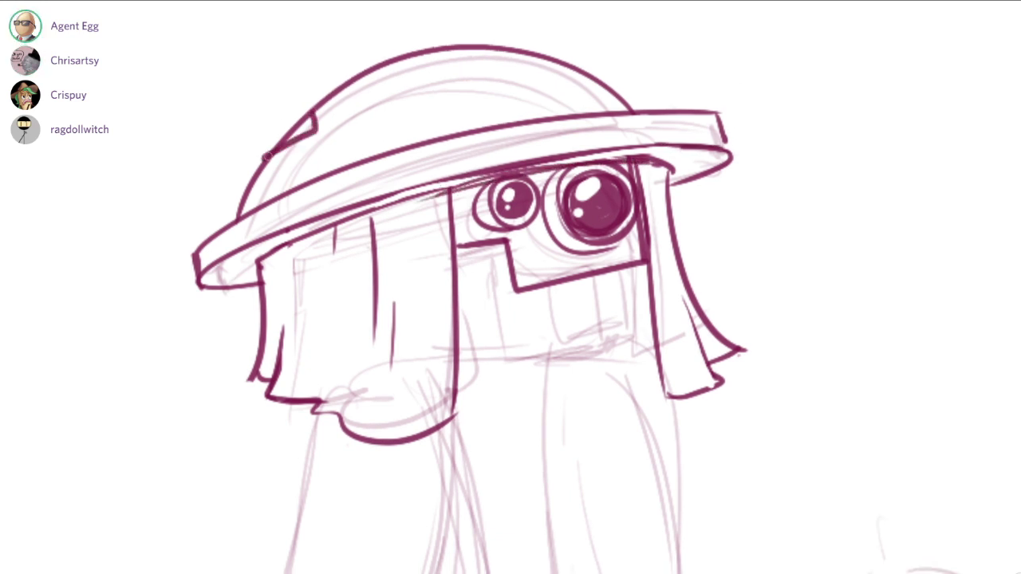
pyautogui.hotkey('ctrl', 'z')
pyautogui.moveTo(313, 113)
pyautogui.mouseDown()
pyautogui.moveTo(265, 153)
pyautogui.moveTo(275, 159)
pyautogui.moveTo(354, 98)
pyautogui.mouseUp()
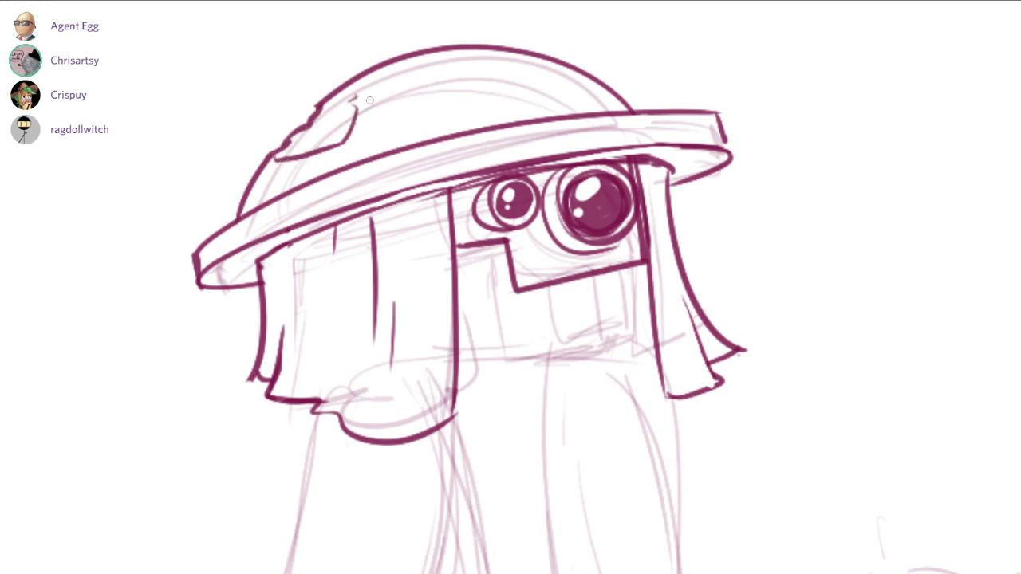
# Ink the curved chin line below the face plate and a short mouth line with a hooked corner on its left.
pyautogui.scroll(-3, 438, 182)
pyautogui.scroll(1, 436, 182)
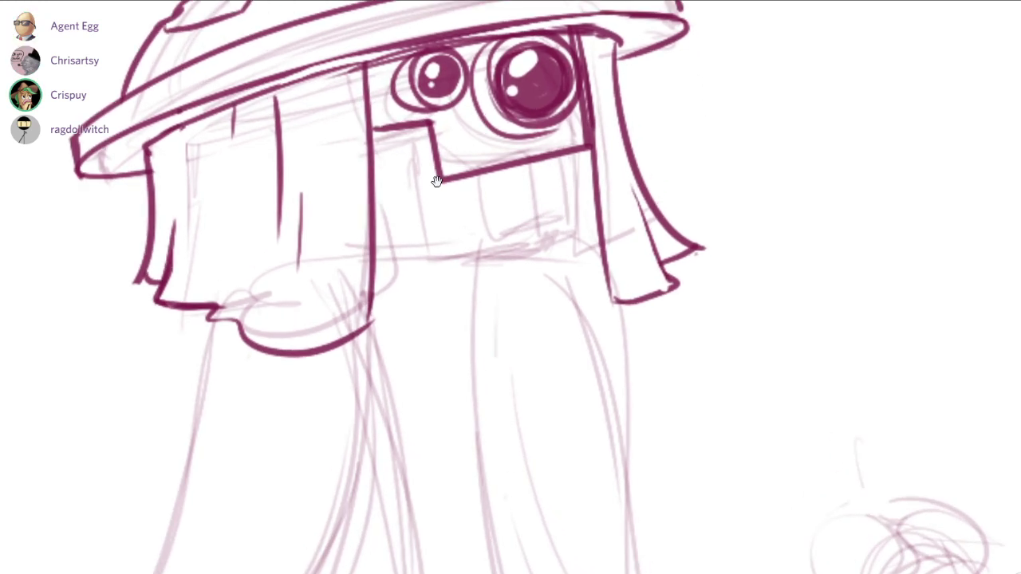
pyautogui.moveTo(387, 259)
pyautogui.mouseDown()
pyautogui.moveTo(504, 254)
pyautogui.moveTo(417, 260)
pyautogui.moveTo(501, 275)
pyautogui.mouseUp()
pyautogui.hotkey('ctrl', 'z')
pyautogui.moveTo(496, 273)
pyautogui.mouseDown()
pyautogui.moveTo(565, 247)
pyautogui.moveTo(590, 206)
pyautogui.moveTo(581, 215)
pyautogui.mouseUp()
pyautogui.hotkey('ctrl', 'z')
pyautogui.hotkey('ctrl', 'z')
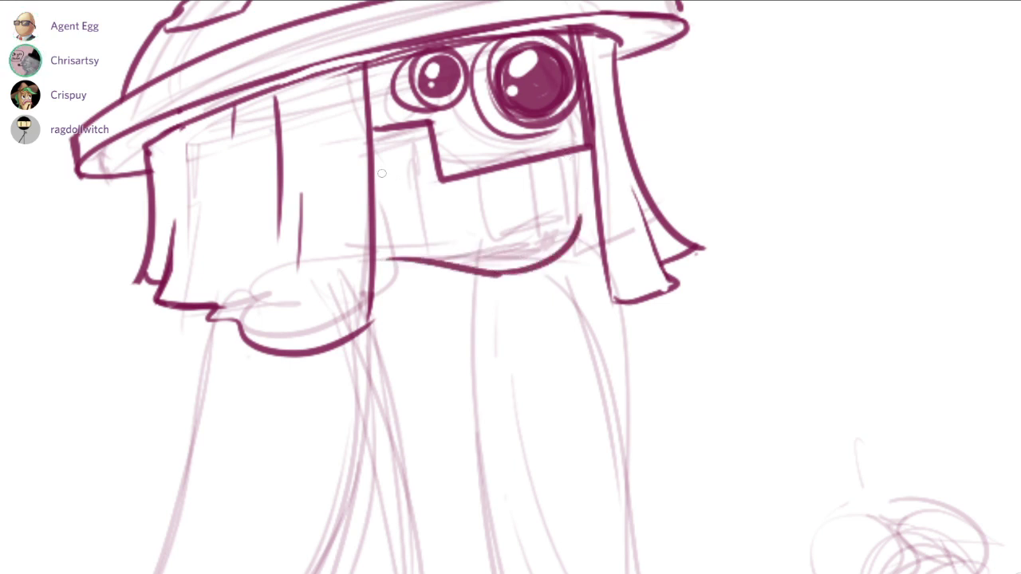
pyautogui.moveTo(378, 188); pyautogui.dragTo(460, 159)
pyautogui.hotkey('ctrl', 'z')
pyautogui.moveTo(378, 164)
pyautogui.mouseDown()
pyautogui.moveTo(437, 159)
pyautogui.moveTo(381, 167)
pyautogui.mouseUp()
# Ink two large front teeth hanging below the face plate and mark them with short vertical lines.
pyautogui.moveTo(477, 178)
pyautogui.mouseDown()
pyautogui.moveTo(530, 233)
pyautogui.moveTo(536, 222)
pyautogui.mouseUp()
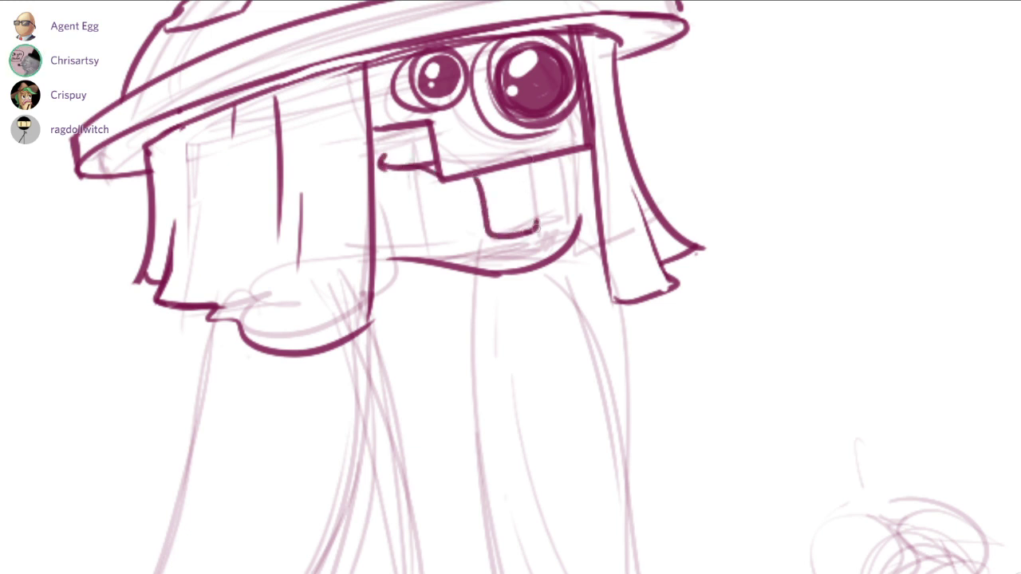
pyautogui.moveTo(531, 177)
pyautogui.mouseDown()
pyautogui.moveTo(538, 228)
pyautogui.moveTo(580, 201)
pyautogui.moveTo(578, 160)
pyautogui.mouseUp()
pyautogui.moveTo(582, 197); pyautogui.dragTo(556, 220)
pyautogui.moveTo(506, 166); pyautogui.dragTo(509, 179)
pyautogui.moveTo(516, 163); pyautogui.dragTo(520, 188)
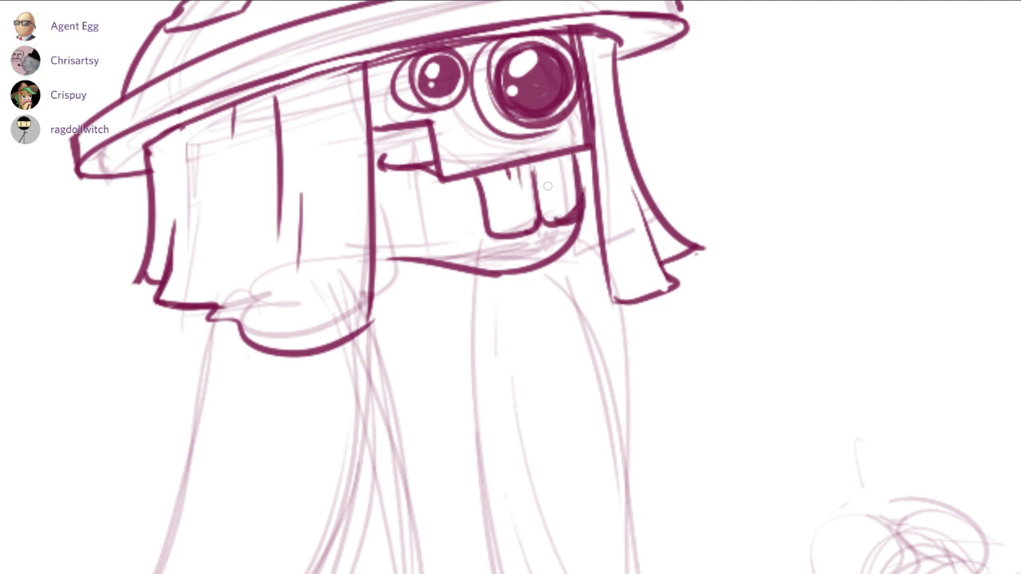
pyautogui.moveTo(561, 157); pyautogui.dragTo(567, 213)
pyautogui.hotkey('ctrl', 'z')
pyautogui.hotkey('ctrl', 'z')
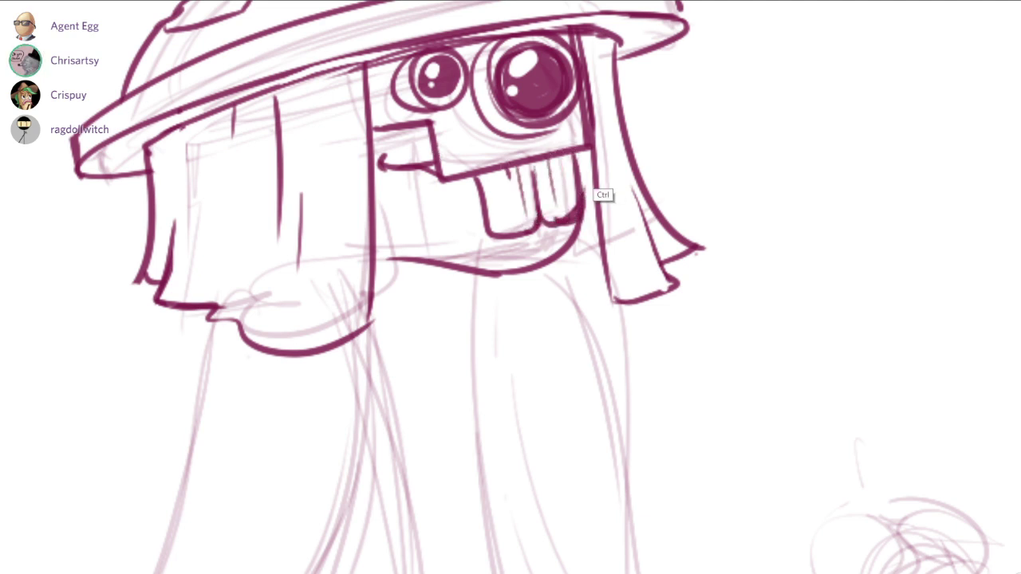
# Ink both sides of the long neck running from the chin down to the collar.
pyautogui.moveTo(601, 164); pyautogui.dragTo(494, 291)
pyautogui.moveTo(613, 238); pyautogui.dragTo(586, 201)
pyautogui.moveTo(497, 197)
pyautogui.mouseDown()
pyautogui.moveTo(492, 270)
pyautogui.moveTo(535, 503)
pyautogui.mouseUp()
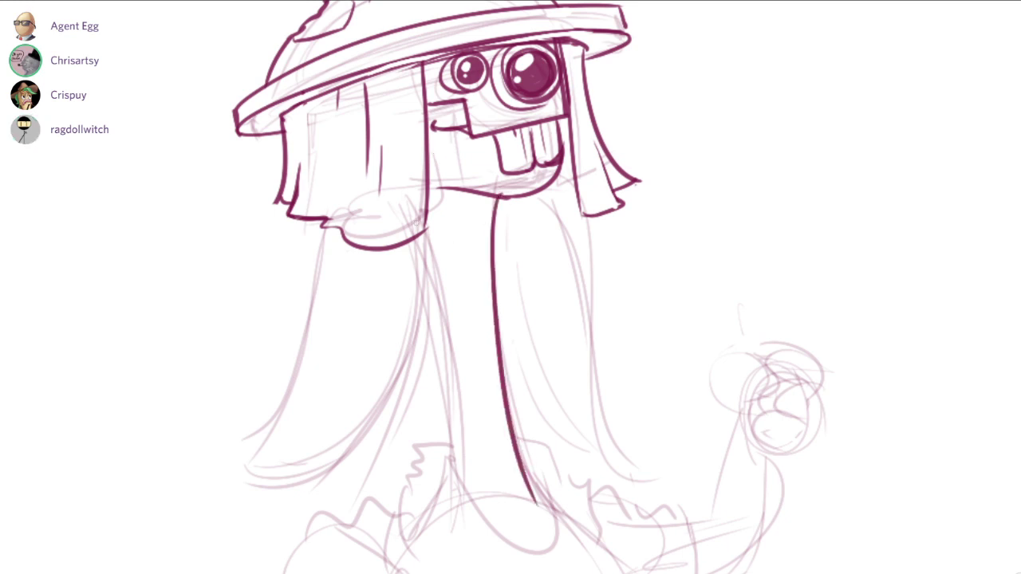
pyautogui.moveTo(426, 268); pyautogui.dragTo(463, 490)
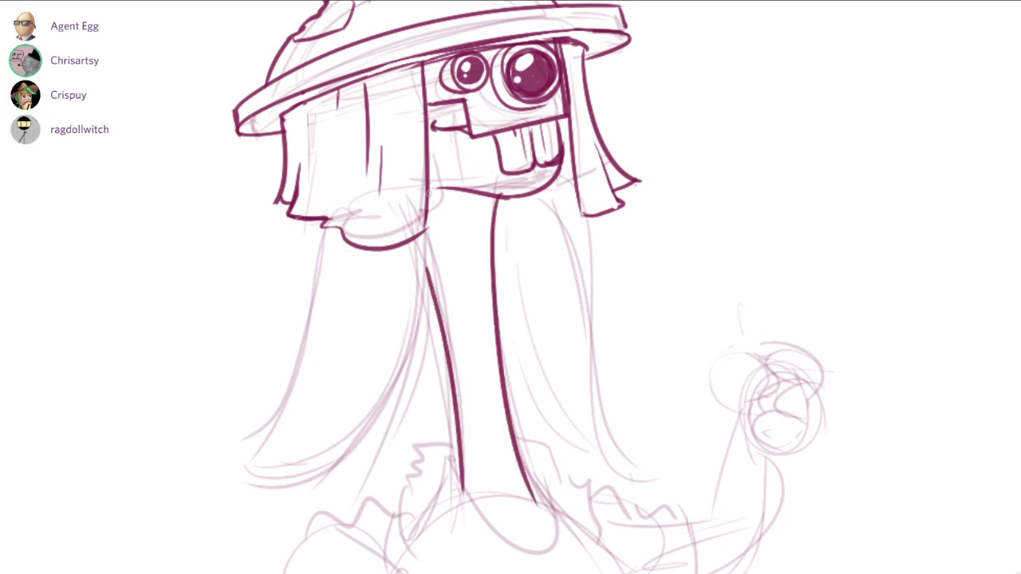
# Ink the long curved, pointed drapes hanging on both sides of the neck, with a double edge on the right one.
pyautogui.moveTo(429, 193); pyautogui.dragTo(267, 485)
pyautogui.moveTo(327, 223)
pyautogui.mouseDown()
pyautogui.moveTo(235, 470)
pyautogui.moveTo(311, 488)
pyautogui.mouseUp()
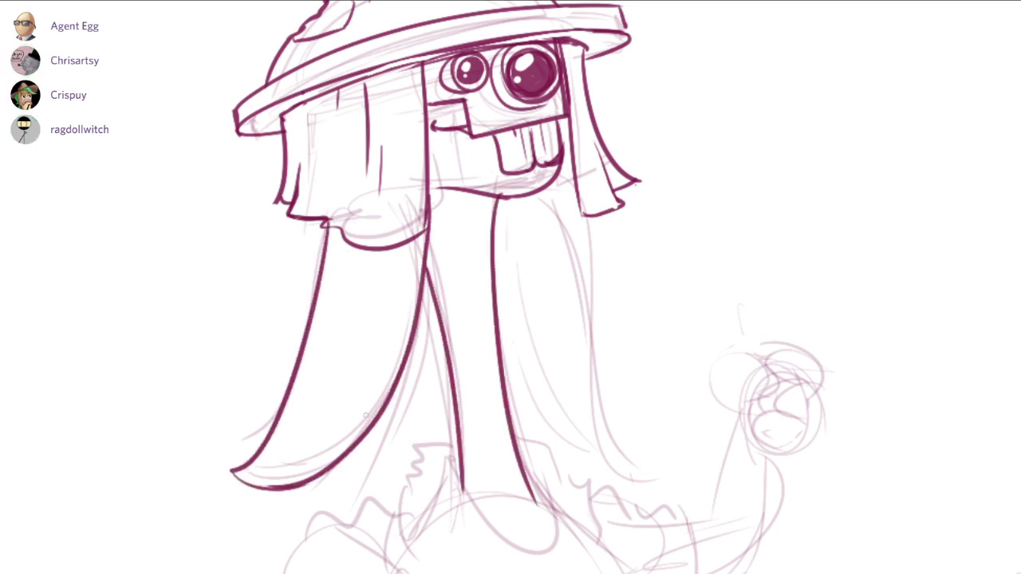
pyautogui.moveTo(544, 189)
pyautogui.mouseDown()
pyautogui.moveTo(585, 315)
pyautogui.moveTo(599, 441)
pyautogui.mouseUp()
pyautogui.moveTo(588, 209); pyautogui.dragTo(638, 466)
pyautogui.moveTo(502, 308); pyautogui.dragTo(628, 461)
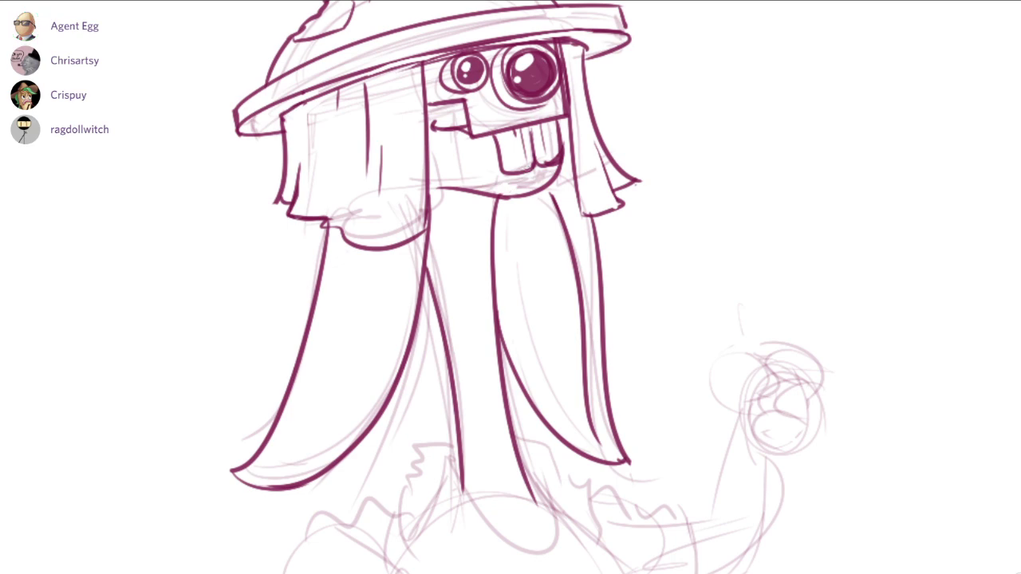
# Add thin broken crease strokes along the left side of the neck.
pyautogui.moveTo(441, 124); pyautogui.dragTo(438, 152)
pyautogui.moveTo(429, 243); pyautogui.dragTo(462, 403)
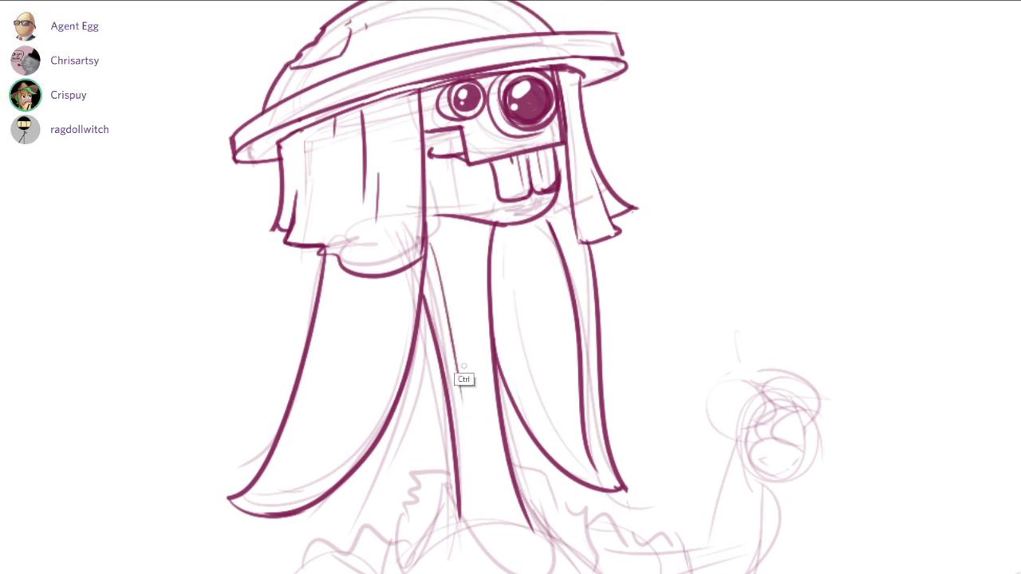
pyautogui.hotkey('ctrl', 'z')
pyautogui.moveTo(427, 220); pyautogui.dragTo(437, 275)
pyautogui.moveTo(449, 311); pyautogui.dragTo(455, 362)
# Ink the folded collar around the neck's base, with pointed folds on the left and curved bands on the right.
pyautogui.moveTo(618, 239); pyautogui.dragTo(559, 479)
pyautogui.moveTo(510, 523)
pyautogui.mouseDown()
pyautogui.moveTo(444, 285)
pyautogui.moveTo(445, 206)
pyautogui.moveTo(396, 259)
pyautogui.mouseUp()
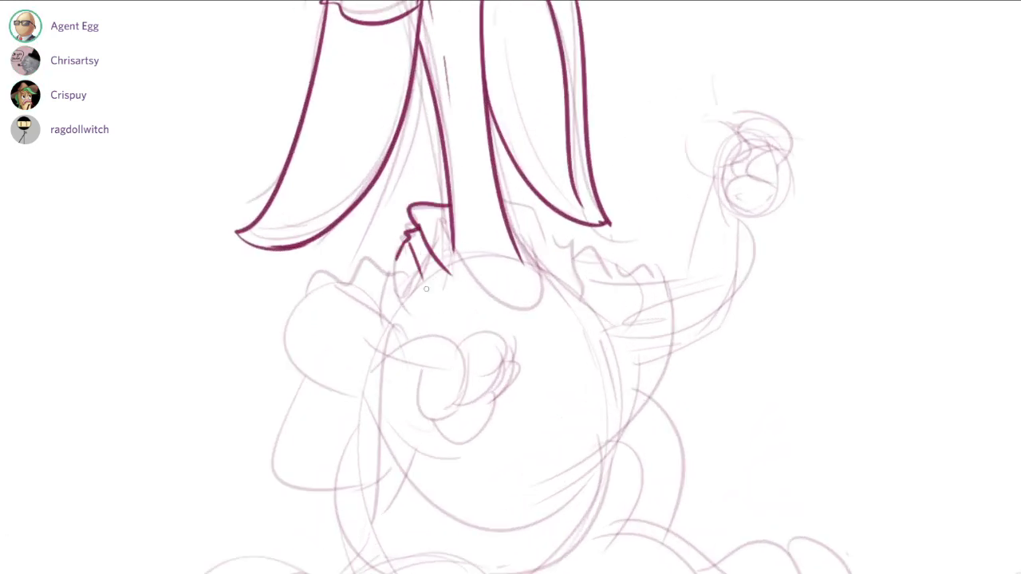
pyautogui.moveTo(440, 223); pyautogui.dragTo(507, 316)
pyautogui.moveTo(507, 219); pyautogui.dragTo(539, 268)
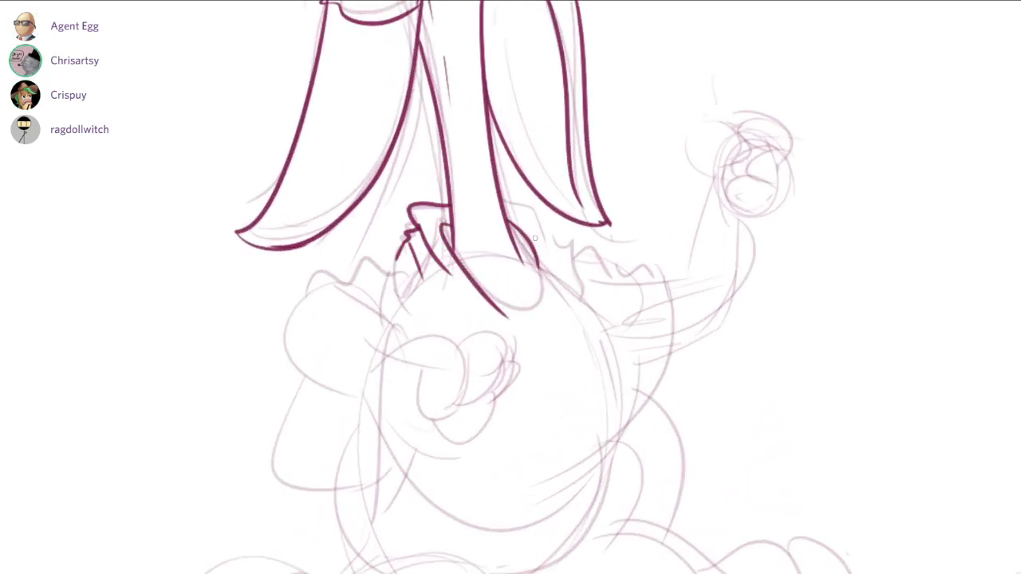
pyautogui.moveTo(503, 201)
pyautogui.mouseDown()
pyautogui.moveTo(560, 249)
pyautogui.moveTo(561, 292)
pyautogui.mouseUp()
pyautogui.hotkey('ctrl', 'z')
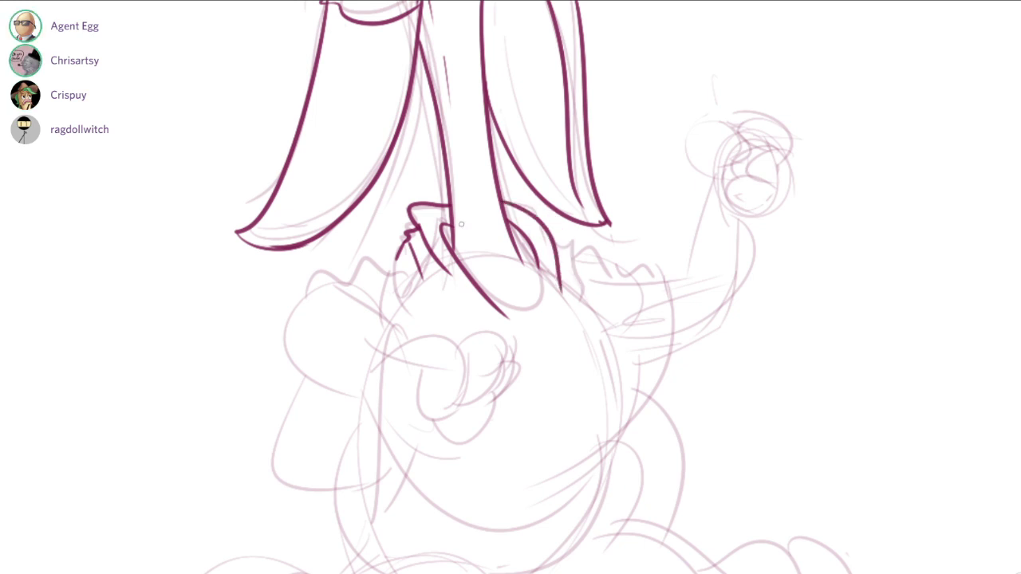
# Ink the wavy ruffled edge running from the collar out over the left shoulder.
pyautogui.moveTo(399, 255)
pyautogui.mouseDown()
pyautogui.moveTo(397, 290)
pyautogui.moveTo(468, 350)
pyautogui.mouseUp()
pyautogui.hotkey('ctrl', 'z')
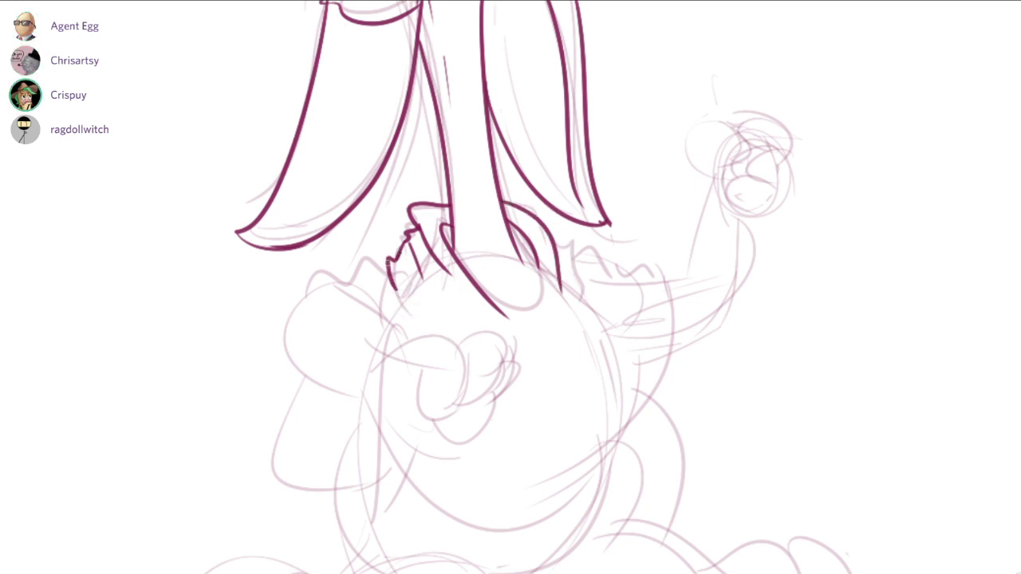
pyautogui.moveTo(389, 262)
pyautogui.mouseDown()
pyautogui.moveTo(397, 308)
pyautogui.moveTo(351, 285)
pyautogui.moveTo(389, 295)
pyautogui.mouseUp()
pyautogui.hotkey('ctrl', 'z')
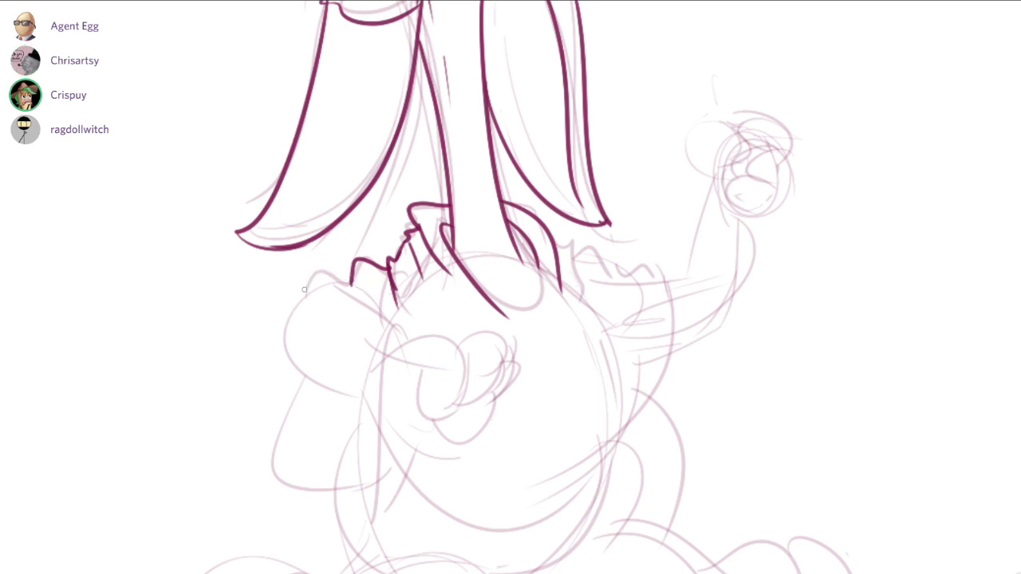
pyautogui.moveTo(329, 277); pyautogui.dragTo(381, 319)
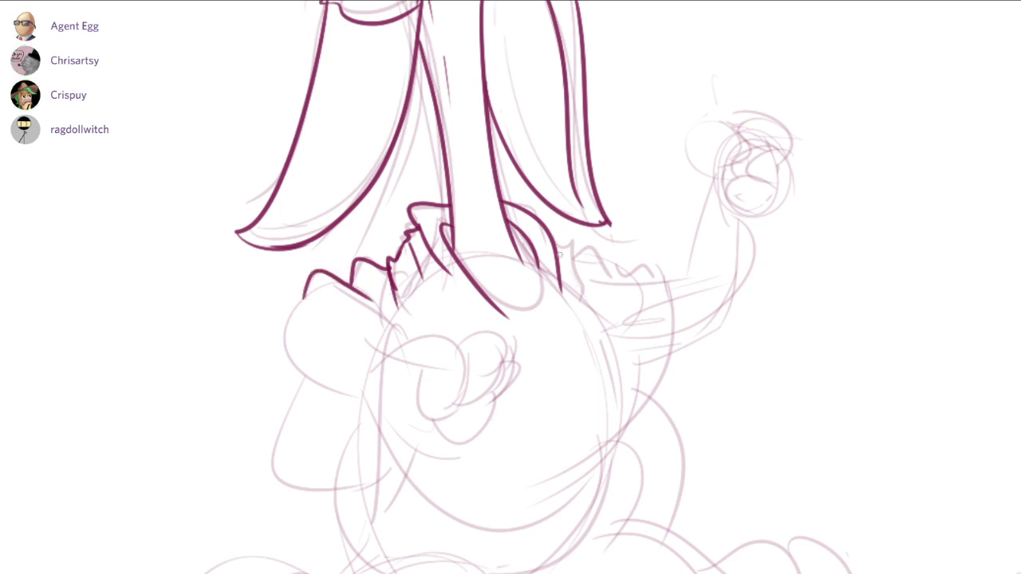
# Ink the right shoulder's ruffled edge with its outer side and fold lines, and close the looped neckline below the neck.
pyautogui.moveTo(559, 255); pyautogui.dragTo(579, 256)
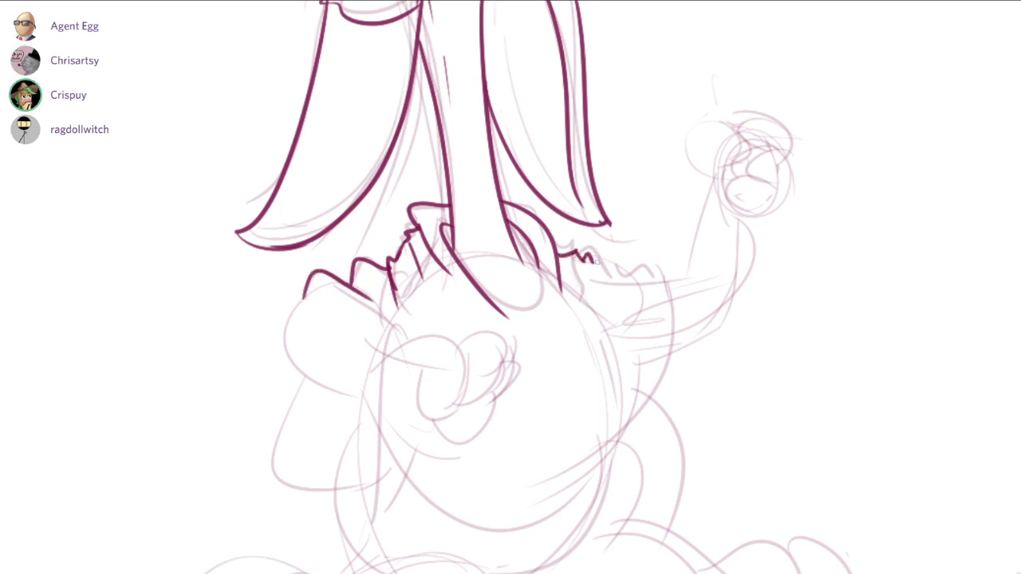
pyautogui.press('ctrl')
pyautogui.moveTo(665, 272); pyautogui.dragTo(664, 344)
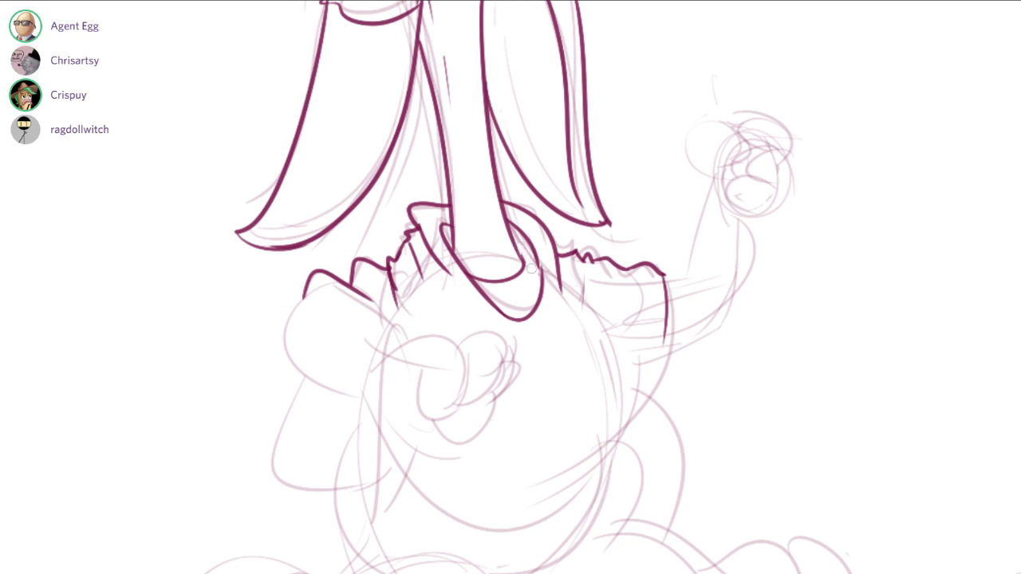
pyautogui.moveTo(438, 152); pyautogui.dragTo(416, 158)
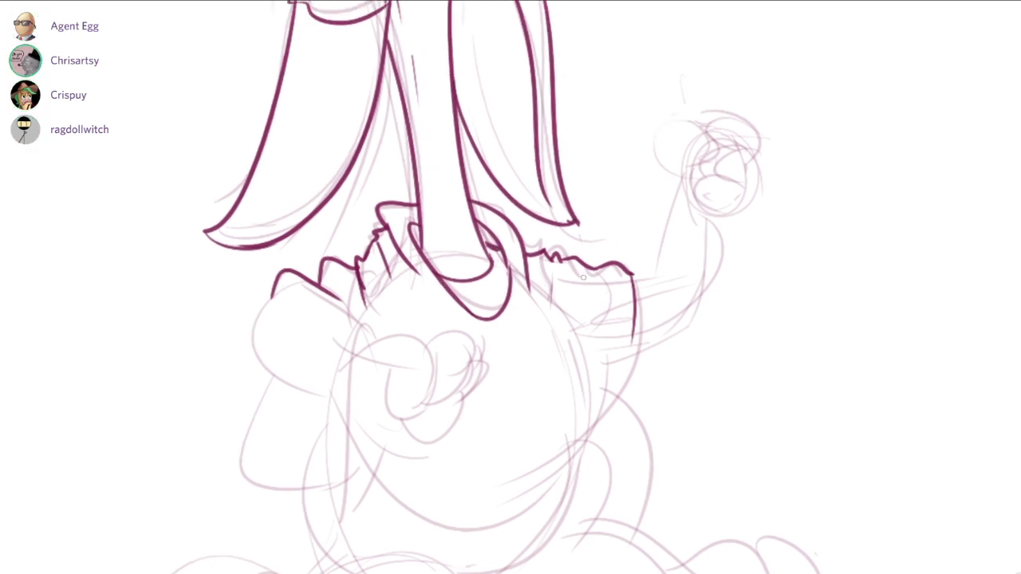
pyautogui.moveTo(595, 287); pyautogui.dragTo(560, 408)
# Ink the top curve of the hand in front of the chest and the curled outline of its palm.
pyautogui.moveTo(371, 392); pyautogui.dragTo(492, 386)
pyautogui.keyDown('ctrl'); pyautogui.click(433, 397); pyautogui.keyUp('ctrl')
pyautogui.hotkey('ctrl', 'z')
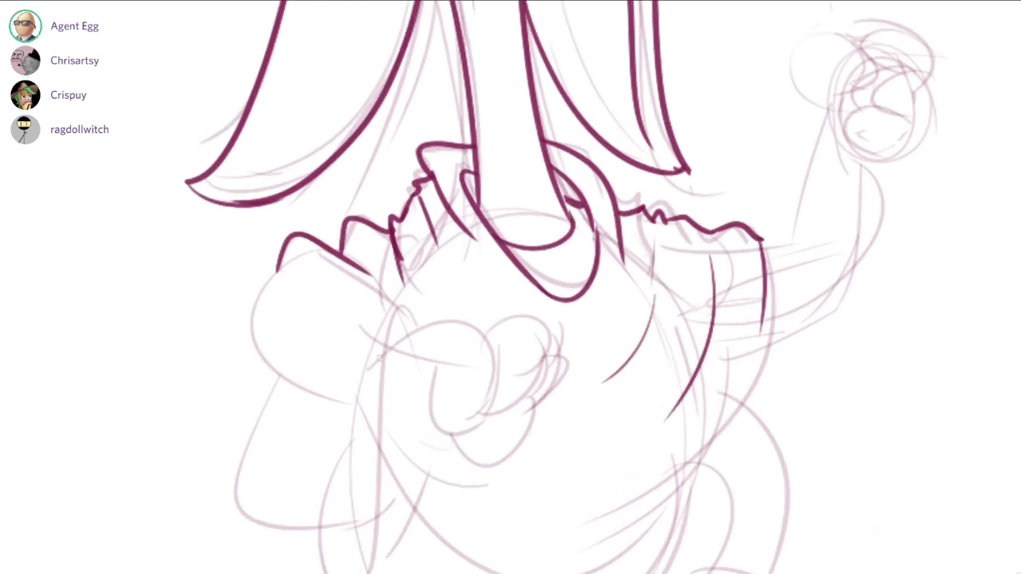
pyautogui.moveTo(384, 351); pyautogui.dragTo(482, 335)
pyautogui.moveTo(429, 390)
pyautogui.mouseDown()
pyautogui.moveTo(413, 418)
pyautogui.moveTo(443, 427)
pyautogui.moveTo(486, 361)
pyautogui.mouseUp()
pyautogui.hotkey('ctrl', 'z')
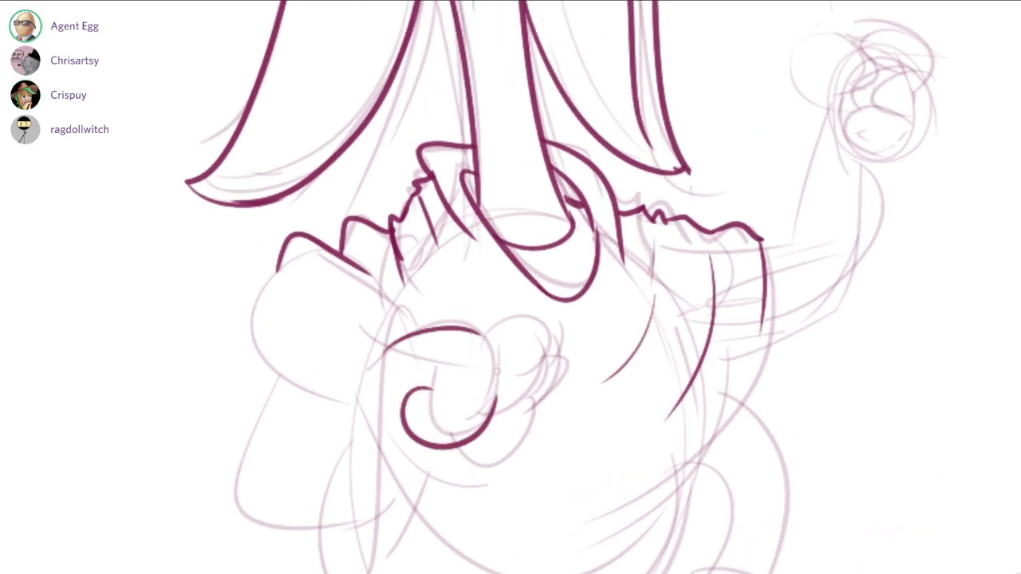
pyautogui.hotkey('ctrl', 'z')
pyautogui.moveTo(432, 381)
pyautogui.mouseDown()
pyautogui.moveTo(475, 350)
pyautogui.moveTo(498, 435)
pyautogui.moveTo(467, 422)
pyautogui.mouseUp()
# Ink the fist's outer knuckle curve and the rounded finger beneath it.
pyautogui.moveTo(522, 333); pyautogui.dragTo(533, 430)
pyautogui.moveTo(467, 436); pyautogui.dragTo(533, 429)
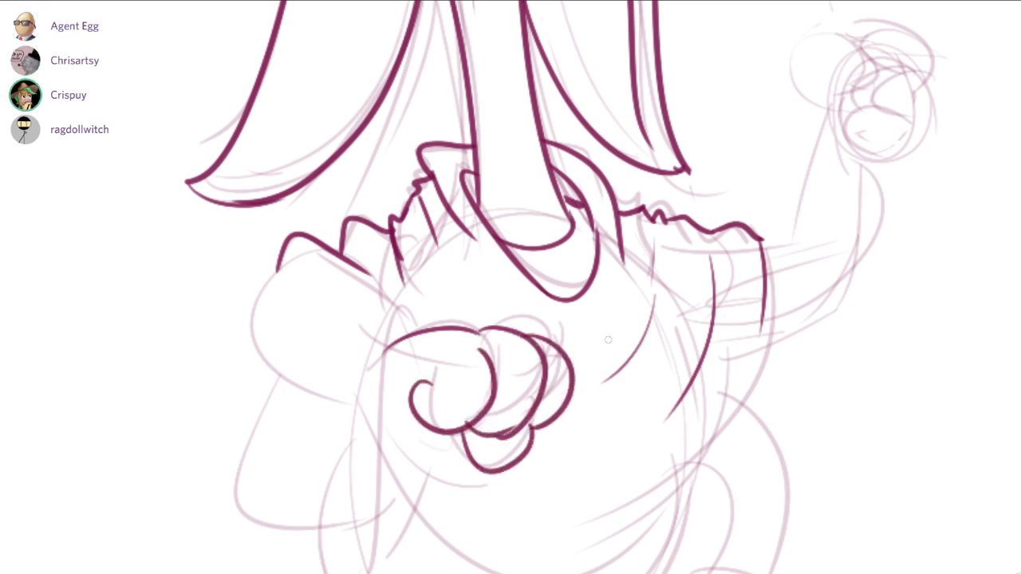
pyautogui.hotkey('ctrl', 'z')
pyautogui.moveTo(468, 443); pyautogui.dragTo(532, 428)
pyautogui.hotkey('ctrl', 'z')
pyautogui.moveTo(456, 429); pyautogui.dragTo(534, 423)
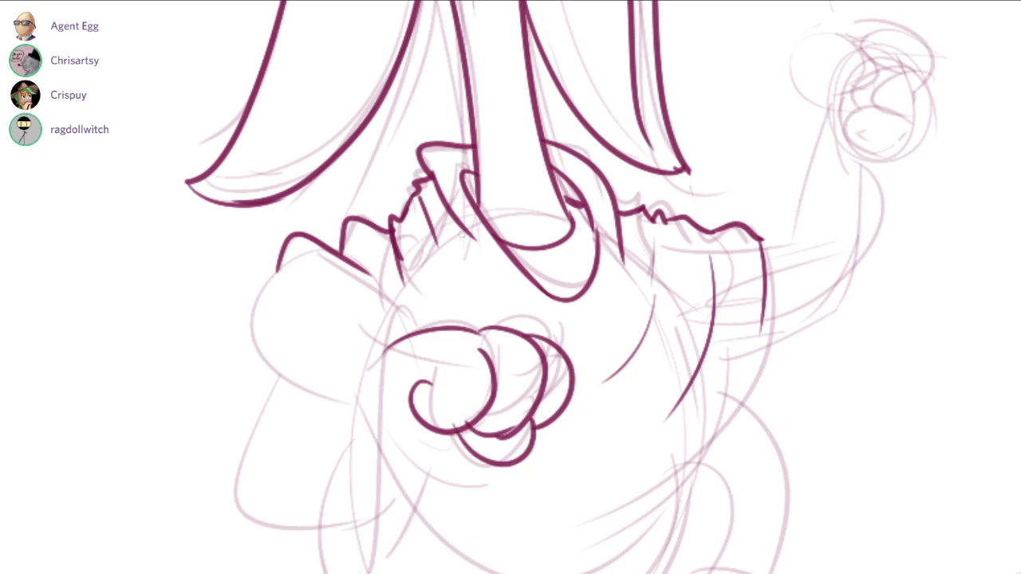
pyautogui.moveTo(402, 355); pyautogui.dragTo(445, 323)
# Ink a long curved strap held in the fist, sweeping down to a blunt end at the lower left.
pyautogui.scroll(-2, 445, 323)
pyautogui.moveTo(458, 399); pyautogui.dragTo(458, 390)
pyautogui.moveTo(470, 324)
pyautogui.mouseDown()
pyautogui.moveTo(399, 421)
pyautogui.moveTo(468, 363)
pyautogui.moveTo(476, 320)
pyautogui.moveTo(404, 436)
pyautogui.moveTo(458, 321)
pyautogui.moveTo(344, 504)
pyautogui.moveTo(383, 526)
pyautogui.moveTo(483, 339)
pyautogui.moveTo(441, 364)
pyautogui.moveTo(387, 517)
pyautogui.mouseUp()
pyautogui.hotkey('ctrl', 'z')
pyautogui.hotkey('ctrl', 'z')
pyautogui.hotkey('ctrl', 'z')
pyautogui.moveTo(522, 349); pyautogui.dragTo(504, 360)
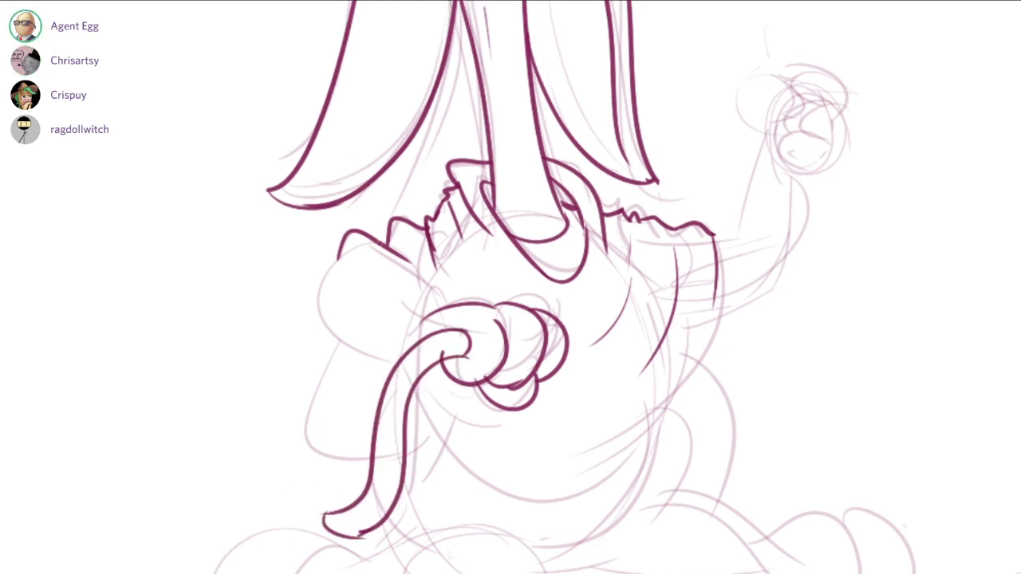
# Ink the upper edge and inner fold line of the sleeve beneath the left shoulder's ruffle.
pyautogui.moveTo(345, 255); pyautogui.dragTo(439, 315)
pyautogui.hotkey('ctrl', 'z')
pyautogui.moveTo(373, 276); pyautogui.dragTo(437, 317)
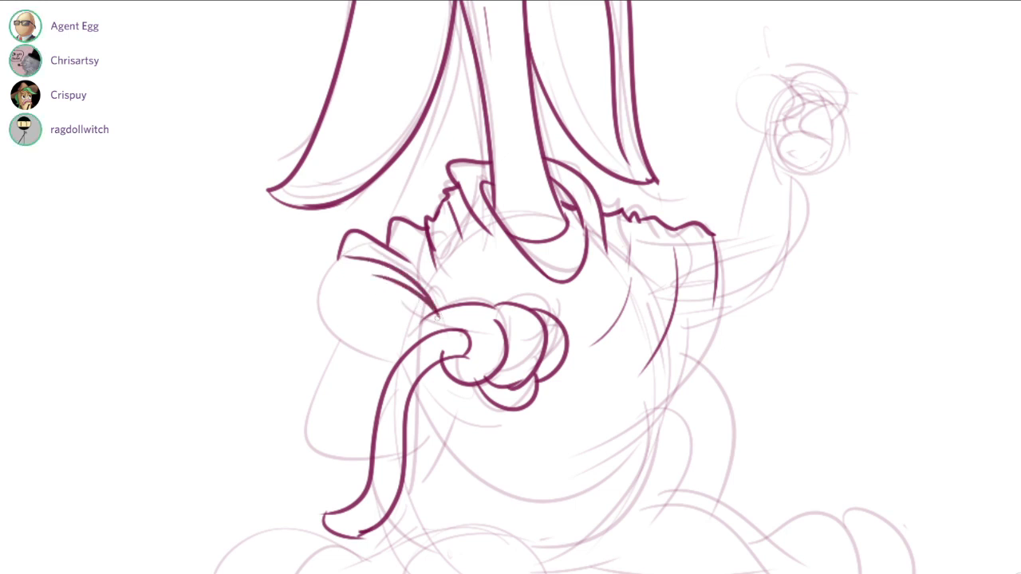
# Ink the rounded outline of the left upper sleeve, curving from the shoulder down to the strap.
pyautogui.moveTo(351, 255)
pyautogui.mouseDown()
pyautogui.moveTo(325, 316)
pyautogui.moveTo(379, 356)
pyautogui.moveTo(319, 295)
pyautogui.moveTo(401, 364)
pyautogui.mouseUp()
pyautogui.hotkey('ctrl', 'z')
pyautogui.hotkey('ctrl', 'z')
pyautogui.hotkey('ctrl', 'z')
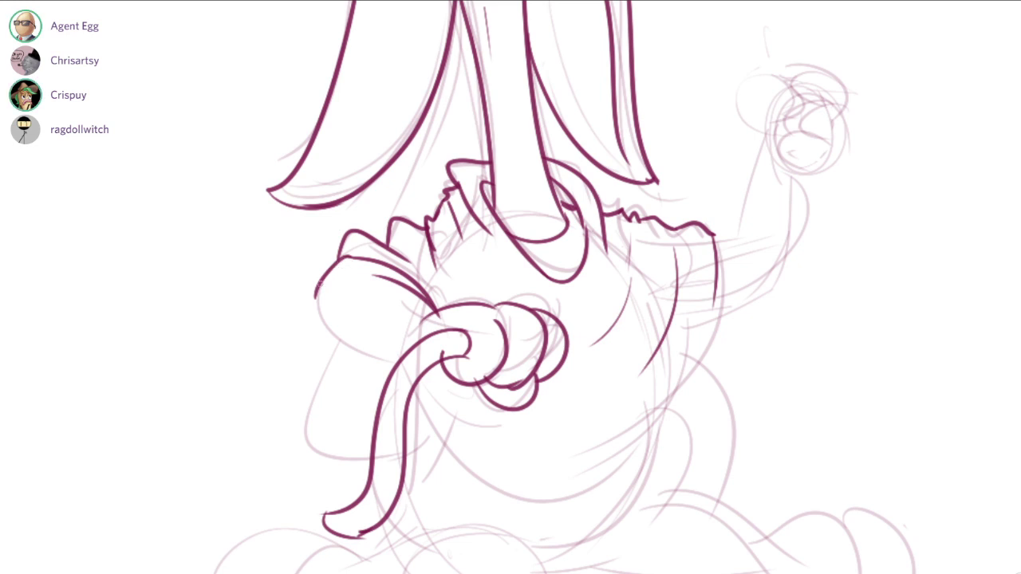
pyautogui.hotkey('ctrl', 'z')
pyautogui.moveTo(317, 283)
pyautogui.mouseDown()
pyautogui.moveTo(389, 366)
pyautogui.moveTo(410, 362)
pyautogui.moveTo(323, 321)
pyautogui.moveTo(401, 361)
pyautogui.moveTo(343, 296)
pyautogui.mouseUp()
pyautogui.hotkey('ctrl', 'z')
pyautogui.moveTo(336, 311); pyautogui.dragTo(305, 303)
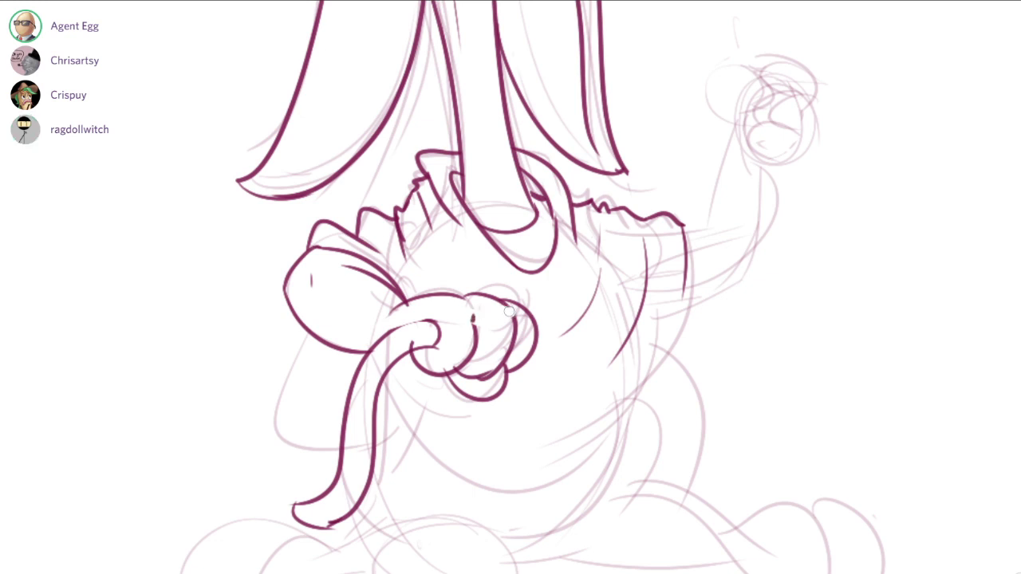
# Add short crease marks at the fist's knuckles and ink fold lines on the chest beside the neckline.
pyautogui.moveTo(444, 154); pyautogui.dragTo(438, 152)
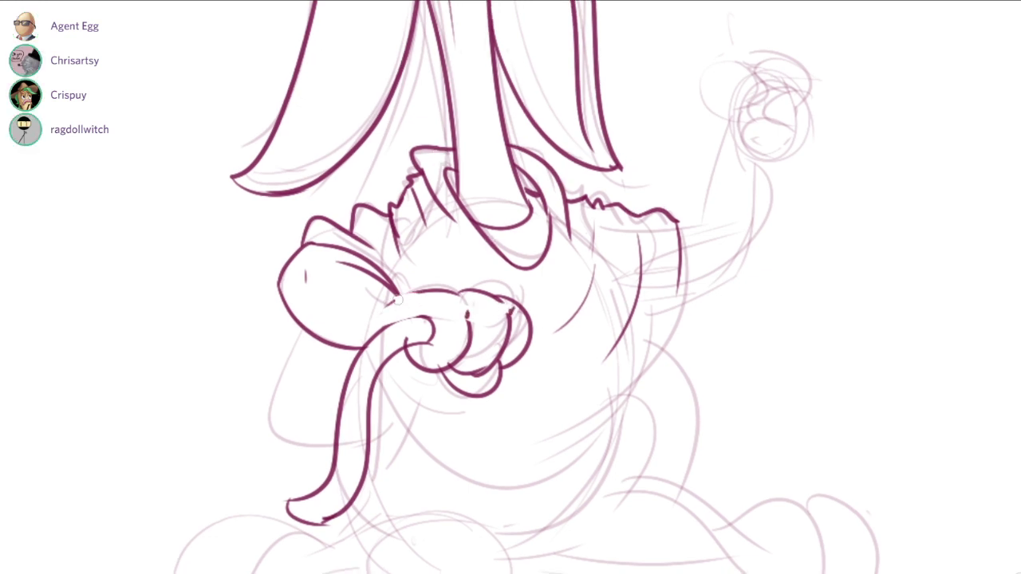
pyautogui.moveTo(421, 233); pyautogui.dragTo(399, 226)
pyautogui.hotkey('ctrl', 'z')
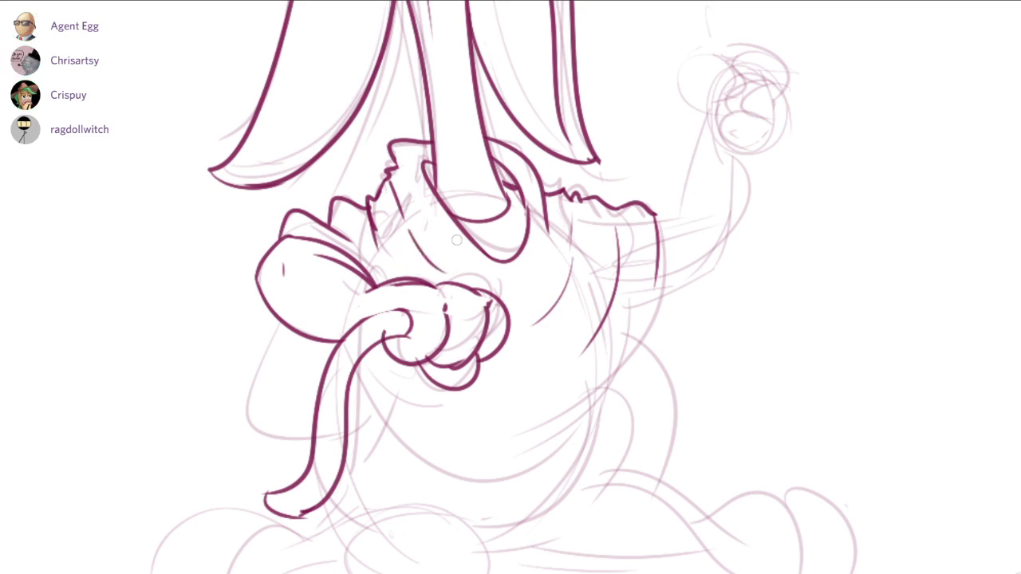
pyautogui.moveTo(397, 163); pyautogui.dragTo(445, 246)
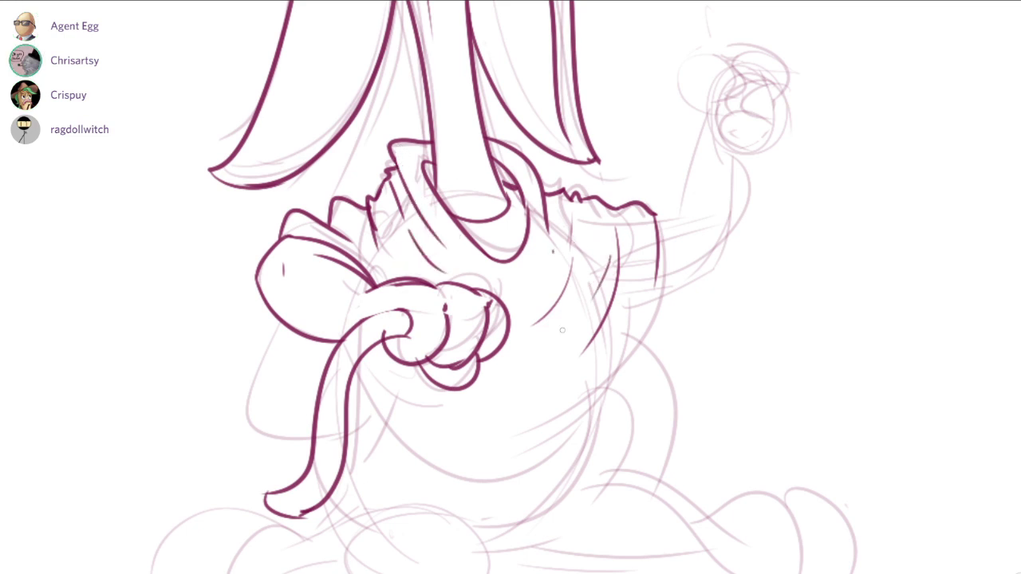
# Ink the garment's large curved lower edge, sweeping from the right shoulder under the fist to the strap.
pyautogui.moveTo(658, 256); pyautogui.dragTo(389, 417)
pyautogui.hotkey('ctrl', 'z')
pyautogui.moveTo(358, 365)
pyautogui.mouseDown()
pyautogui.moveTo(409, 449)
pyautogui.moveTo(647, 300)
pyautogui.moveTo(414, 453)
pyautogui.moveTo(356, 363)
pyautogui.mouseUp()
pyautogui.hotkey('ctrl', 'z')
pyautogui.moveTo(297, 299); pyautogui.dragTo(384, 250)
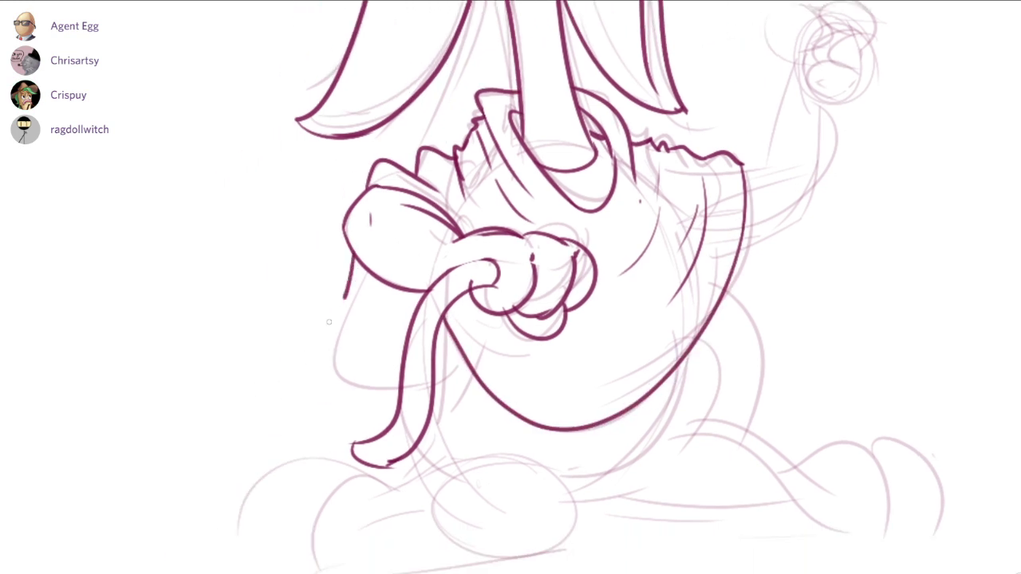
# Ink the flared cloth hanging below the left sleeve and add vertical fold lines inside it.
pyautogui.moveTo(328, 322); pyautogui.dragTo(295, 397)
pyautogui.moveTo(295, 393)
pyautogui.mouseDown()
pyautogui.moveTo(354, 396)
pyautogui.moveTo(405, 380)
pyautogui.mouseUp()
pyautogui.hotkey('ctrl', 'z')
pyautogui.hotkey('ctrl', 'z')
pyautogui.moveTo(353, 254)
pyautogui.mouseDown()
pyautogui.moveTo(323, 345)
pyautogui.moveTo(375, 389)
pyautogui.moveTo(401, 388)
pyautogui.mouseUp()
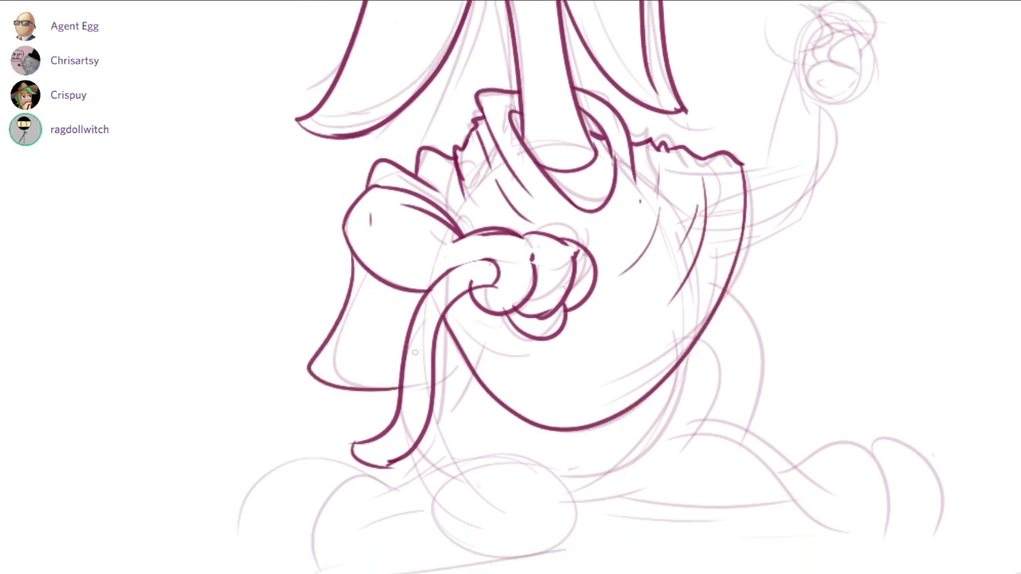
pyautogui.moveTo(366, 277); pyautogui.dragTo(357, 366)
pyautogui.moveTo(389, 290); pyautogui.dragTo(396, 351)
pyautogui.moveTo(386, 283); pyautogui.dragTo(397, 349)
# Ink the torso's left side beside the strap and the left thigh's curve running into the lower hem.
pyautogui.moveTo(438, 151); pyautogui.dragTo(455, 44)
pyautogui.moveTo(470, 218); pyautogui.dragTo(456, 288)
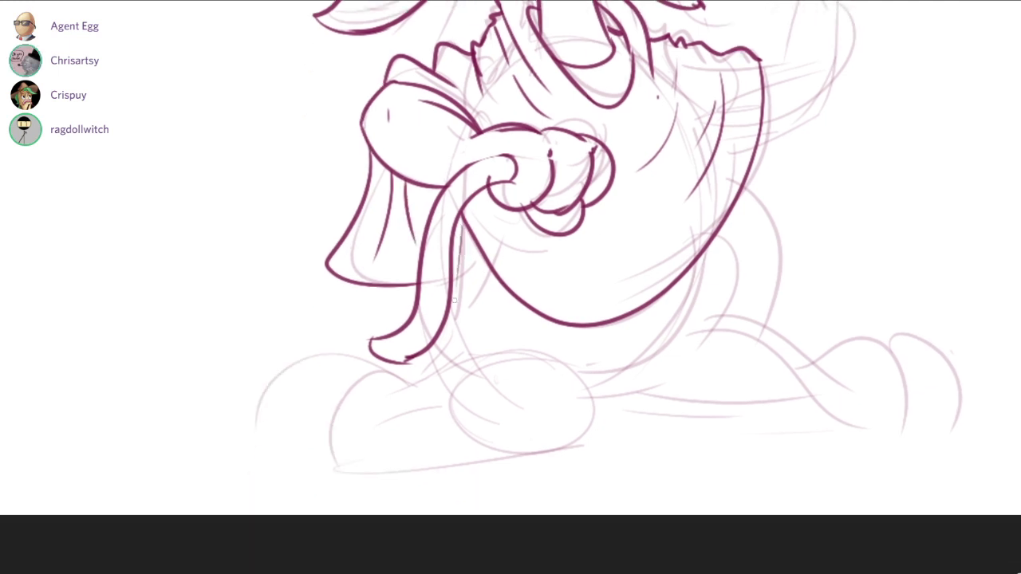
pyautogui.hotkey('ctrl', 'z')
pyautogui.moveTo(466, 219); pyautogui.dragTo(449, 373)
pyautogui.hotkey('ctrl', 'z')
pyautogui.moveTo(471, 232)
pyautogui.mouseDown()
pyautogui.moveTo(439, 365)
pyautogui.moveTo(568, 444)
pyautogui.moveTo(704, 416)
pyautogui.mouseUp()
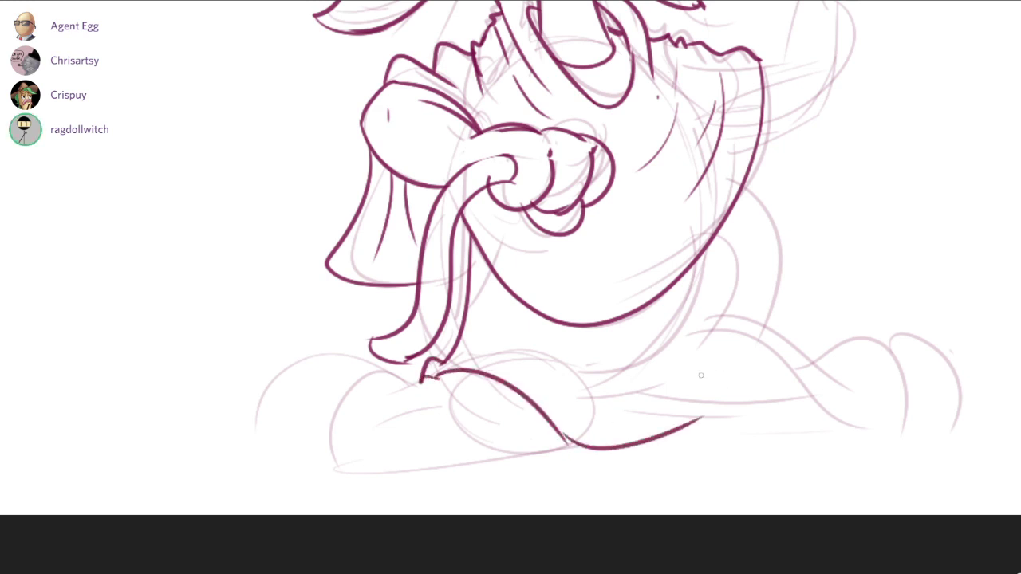
# Redraw the lower hem to the right leg's cuff, and ink the right hip and the top of the leg.
pyautogui.hotkey('ctrl', 'z')
pyautogui.moveTo(562, 434)
pyautogui.mouseDown()
pyautogui.moveTo(693, 442)
pyautogui.moveTo(764, 411)
pyautogui.moveTo(797, 337)
pyautogui.mouseUp()
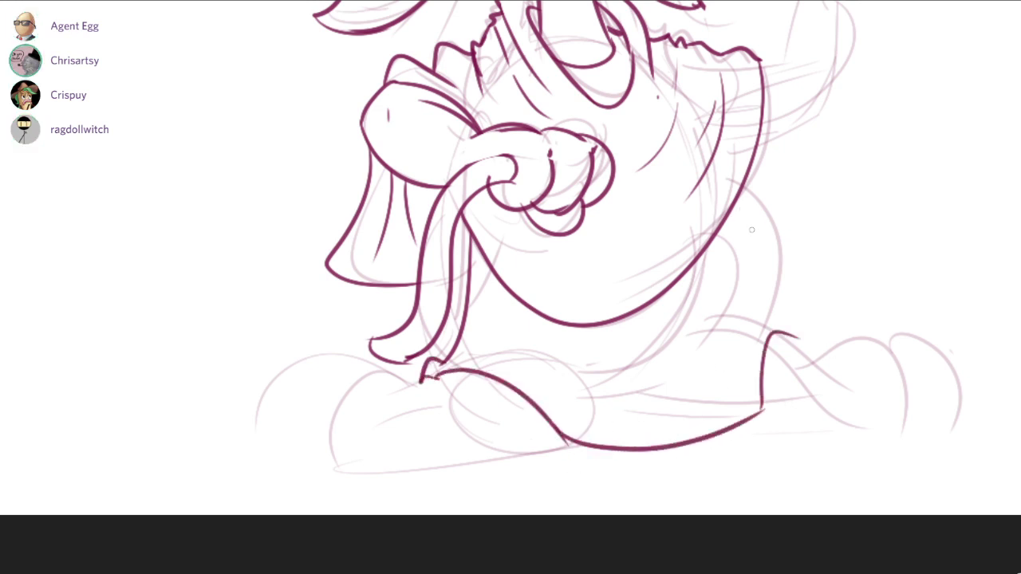
pyautogui.moveTo(724, 284)
pyautogui.mouseDown()
pyautogui.moveTo(767, 306)
pyautogui.moveTo(802, 343)
pyautogui.mouseUp()
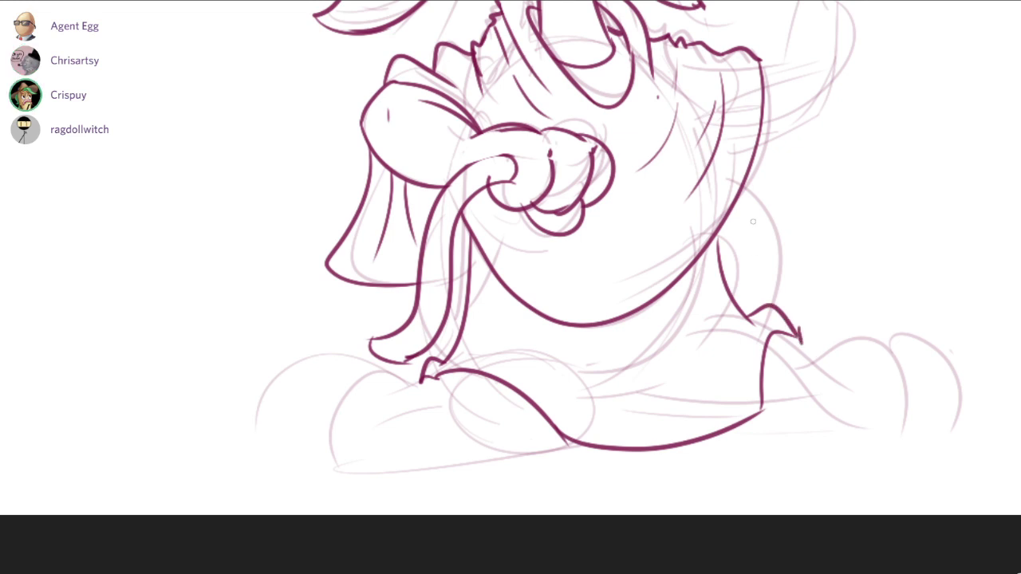
# Ink curved fold lines across the lap between the two legs.
pyautogui.moveTo(743, 332); pyautogui.dragTo(576, 386)
pyautogui.moveTo(496, 356); pyautogui.dragTo(604, 388)
pyautogui.moveTo(507, 338); pyautogui.dragTo(618, 371)
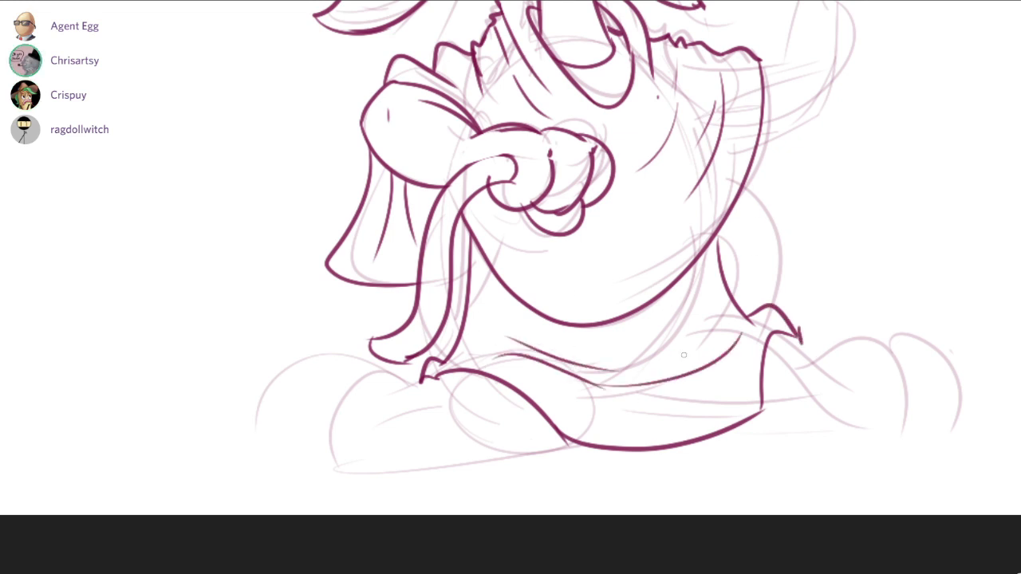
pyautogui.moveTo(708, 312); pyautogui.dragTo(619, 359)
# Ink the left foot's two rounded lobes, from the ankle down to the ground.
pyautogui.moveTo(281, 258); pyautogui.dragTo(438, 151)
pyautogui.scroll(2, 585, 303)
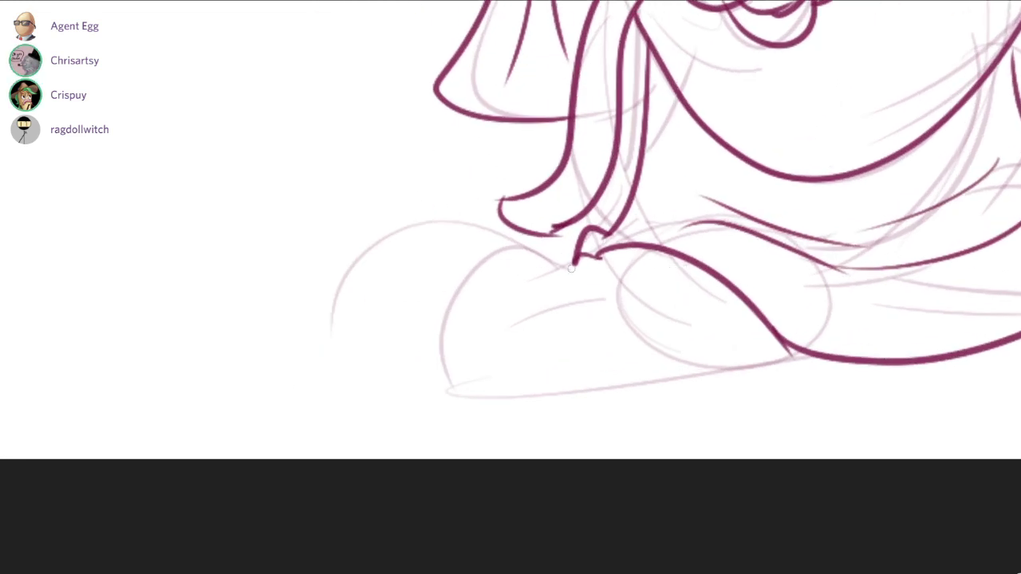
pyautogui.moveTo(594, 266)
pyautogui.mouseDown()
pyautogui.moveTo(480, 272)
pyautogui.moveTo(469, 389)
pyautogui.mouseUp()
pyautogui.moveTo(517, 252)
pyautogui.mouseDown()
pyautogui.moveTo(445, 240)
pyautogui.moveTo(427, 407)
pyautogui.moveTo(447, 253)
pyautogui.moveTo(445, 387)
pyautogui.moveTo(488, 401)
pyautogui.mouseUp()
pyautogui.hotkey('ctrl', 'z')
pyautogui.hotkey('ctrl', 'z')
pyautogui.hotkey('ctrl', 'z')
pyautogui.moveTo(484, 267)
pyautogui.mouseDown()
pyautogui.moveTo(415, 390)
pyautogui.moveTo(461, 397)
pyautogui.mouseUp()
pyautogui.hotkey('ctrl', 'z')
pyautogui.moveTo(394, 390)
pyautogui.mouseDown()
pyautogui.moveTo(567, 401)
pyautogui.moveTo(630, 381)
pyautogui.mouseUp()
pyautogui.hotkey('ctrl', 'z')
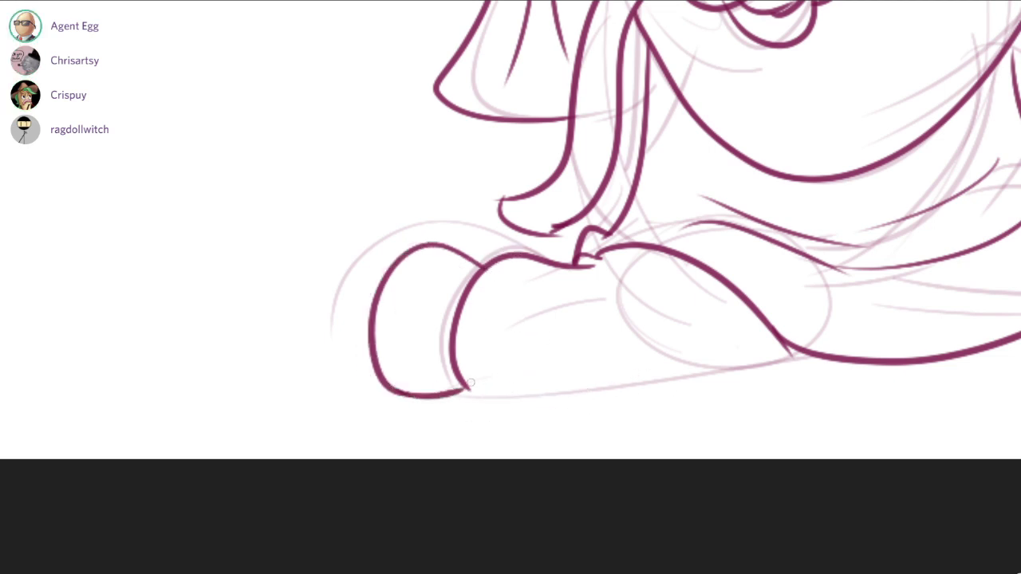
# Ink the underside of the left foot and leg, and add thin sole lines inside both lobes.
pyautogui.moveTo(467, 388)
pyautogui.mouseDown()
pyautogui.moveTo(618, 364)
pyautogui.moveTo(648, 377)
pyautogui.moveTo(784, 351)
pyautogui.mouseUp()
pyautogui.hotkey('ctrl', 'z')
pyautogui.moveTo(613, 375); pyautogui.dragTo(769, 352)
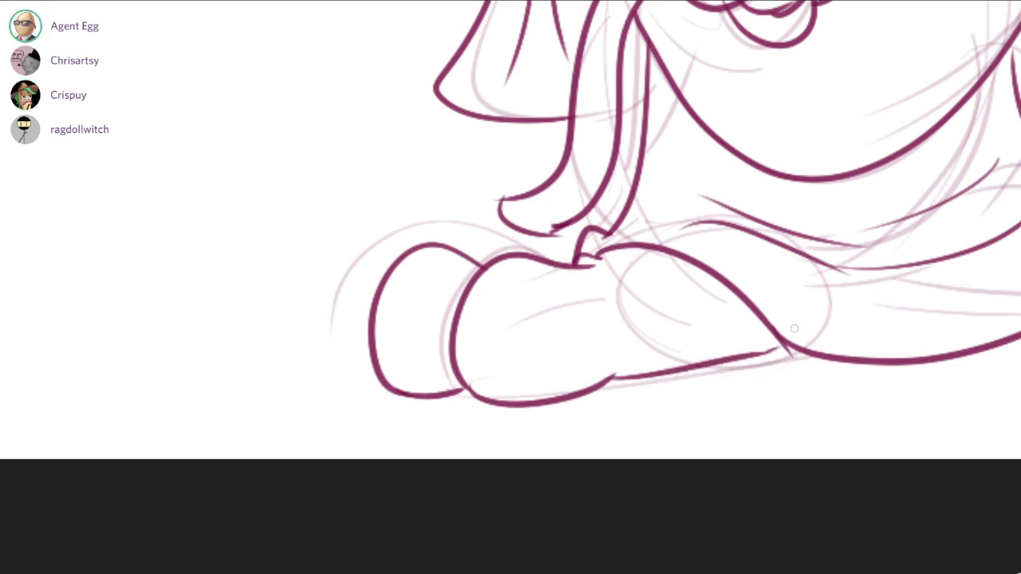
pyautogui.moveTo(491, 399); pyautogui.dragTo(583, 390)
pyautogui.moveTo(398, 382); pyautogui.dragTo(454, 377)
# Ink the right foot's instep, its two rounded lobes and the underside back to the leg cuff.
pyautogui.moveTo(809, 71)
pyautogui.mouseDown()
pyautogui.moveTo(438, 152)
pyautogui.moveTo(366, 154)
pyautogui.mouseUp()
pyautogui.moveTo(666, 273)
pyautogui.mouseDown()
pyautogui.moveTo(740, 301)
pyautogui.moveTo(725, 307)
pyautogui.moveTo(861, 404)
pyautogui.mouseUp()
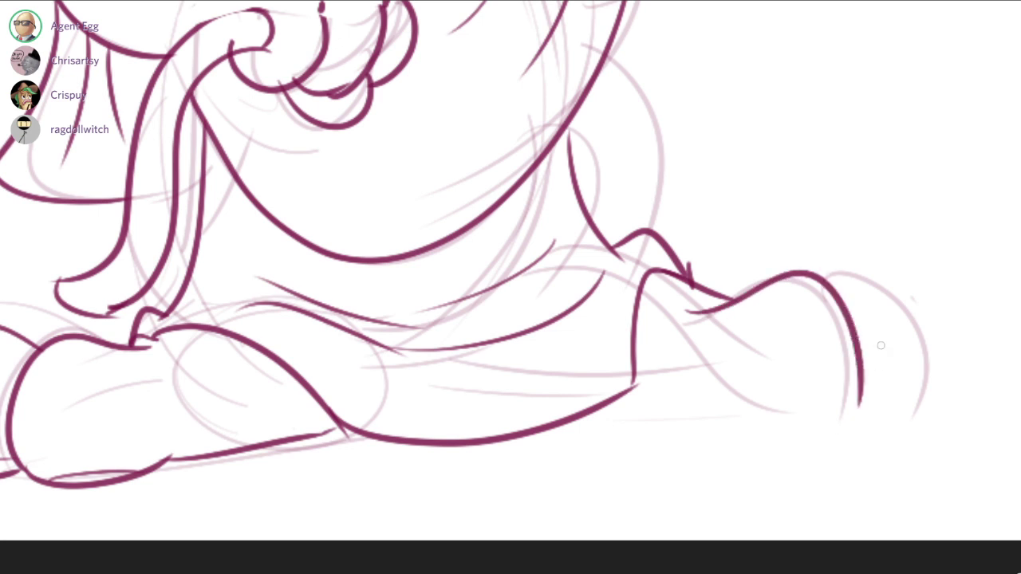
pyautogui.moveTo(826, 276); pyautogui.dragTo(918, 408)
pyautogui.hotkey('ctrl', 'z')
pyautogui.moveTo(830, 275); pyautogui.dragTo(899, 402)
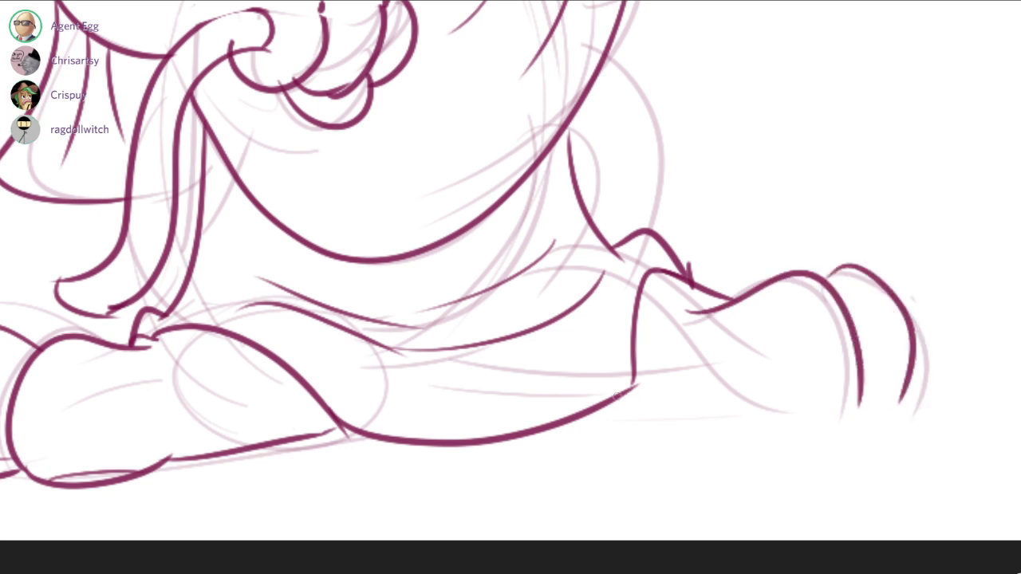
pyautogui.moveTo(630, 391)
pyautogui.mouseDown()
pyautogui.moveTo(811, 418)
pyautogui.moveTo(883, 392)
pyautogui.moveTo(908, 390)
pyautogui.moveTo(906, 400)
pyautogui.moveTo(927, 343)
pyautogui.mouseUp()
# Erase the leftover sketch lines inside the right foot and ink a contour along its upper edge.
pyautogui.press('e')
pyautogui.moveTo(438, 152); pyautogui.dragTo(488, 110)
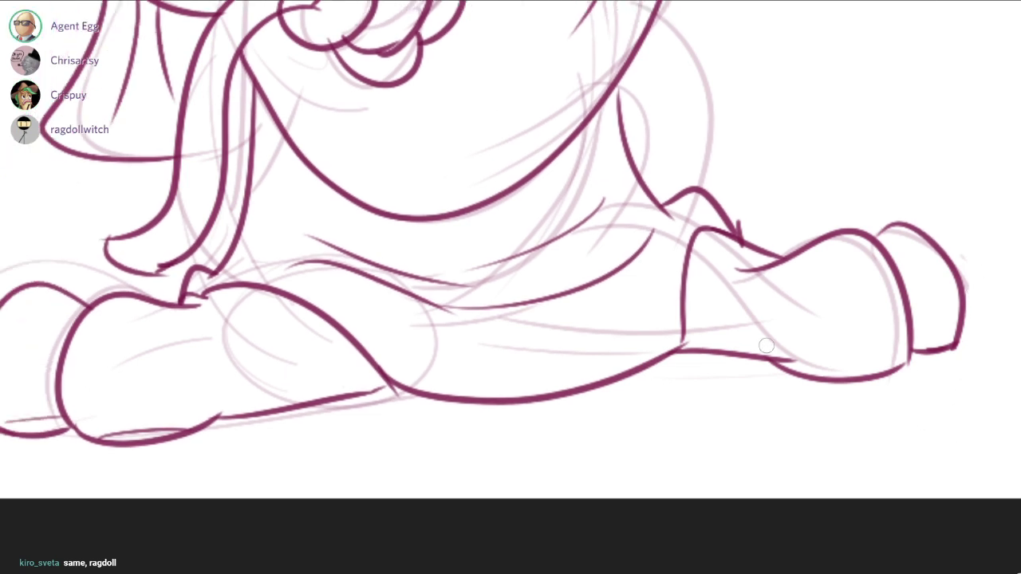
pyautogui.moveTo(778, 291); pyautogui.dragTo(820, 318)
pyautogui.press('b')
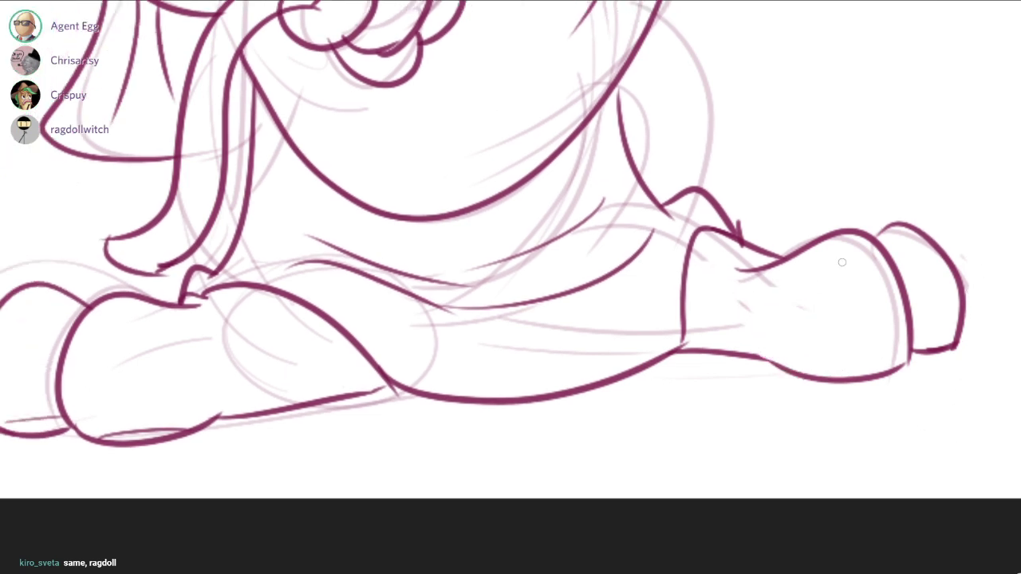
pyautogui.moveTo(789, 162); pyautogui.dragTo(773, 251)
pyautogui.moveTo(761, 355); pyautogui.dragTo(853, 321)
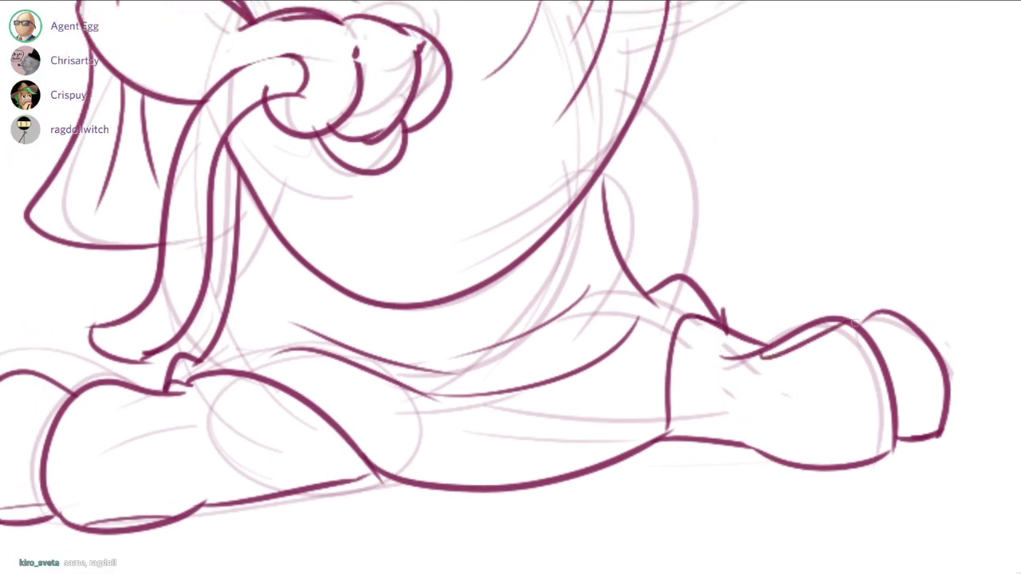
# Ink looped contours on top of the left foot's lobes and erase the extra sole line under the front one.
pyautogui.moveTo(197, 201); pyautogui.dragTo(438, 151)
pyautogui.moveTo(318, 343)
pyautogui.mouseDown()
pyautogui.moveTo(394, 365)
pyautogui.moveTo(404, 347)
pyautogui.mouseUp()
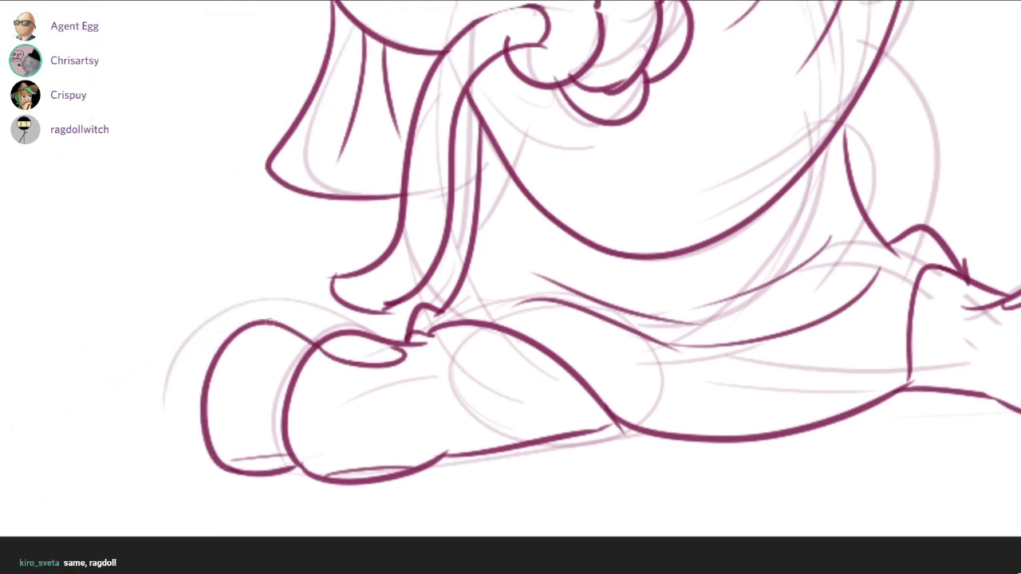
pyautogui.moveTo(243, 329); pyautogui.dragTo(310, 358)
pyautogui.moveTo(332, 464); pyautogui.dragTo(442, 455)
pyautogui.moveTo(597, 384); pyautogui.dragTo(533, 452)
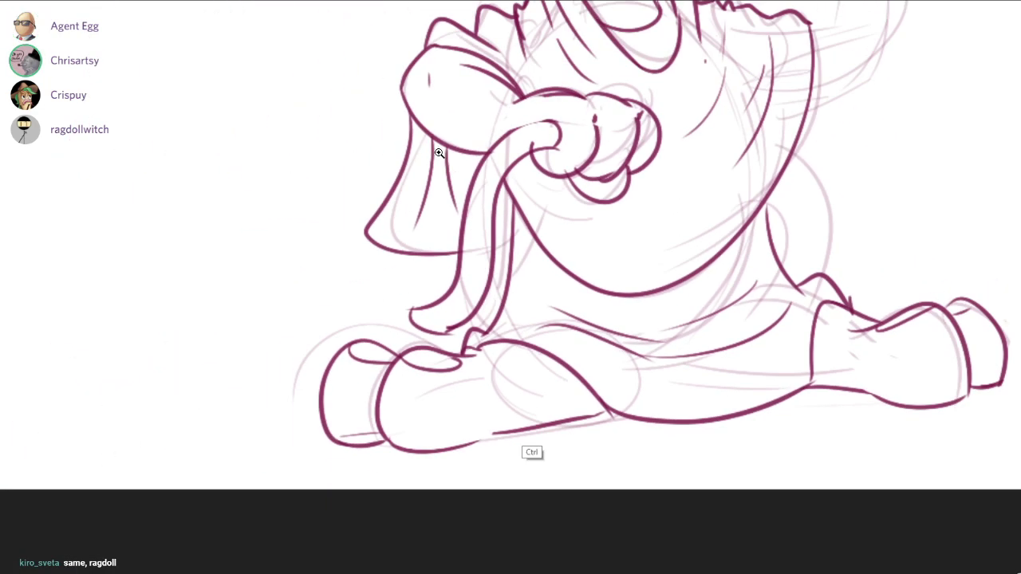
# Ink a small jagged fold where the right hip meets the leg.
pyautogui.moveTo(1020, 155); pyautogui.dragTo(832, 280)
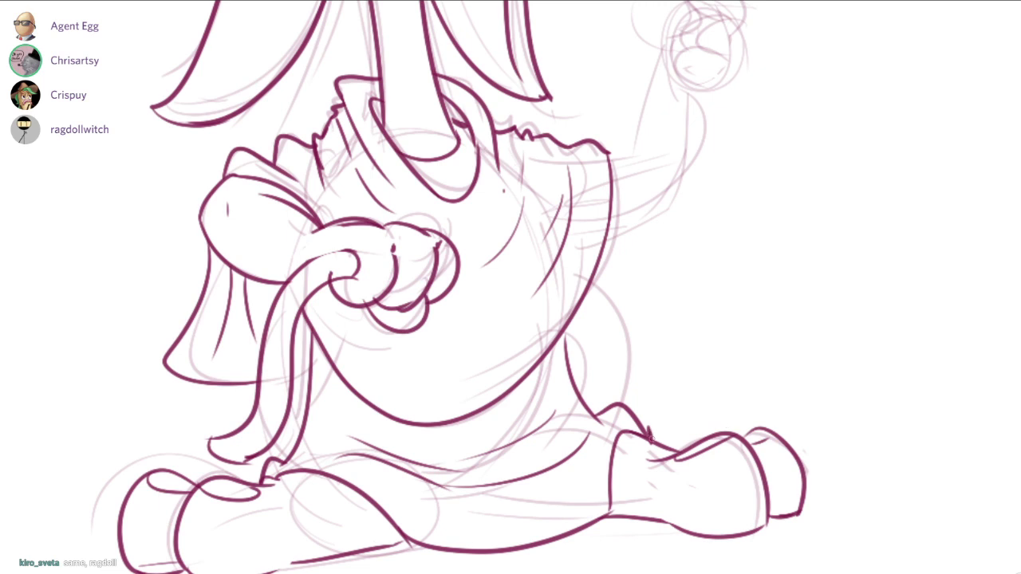
pyautogui.moveTo(446, 130); pyautogui.dragTo(439, 151)
pyautogui.moveTo(590, 444); pyautogui.dragTo(589, 425)
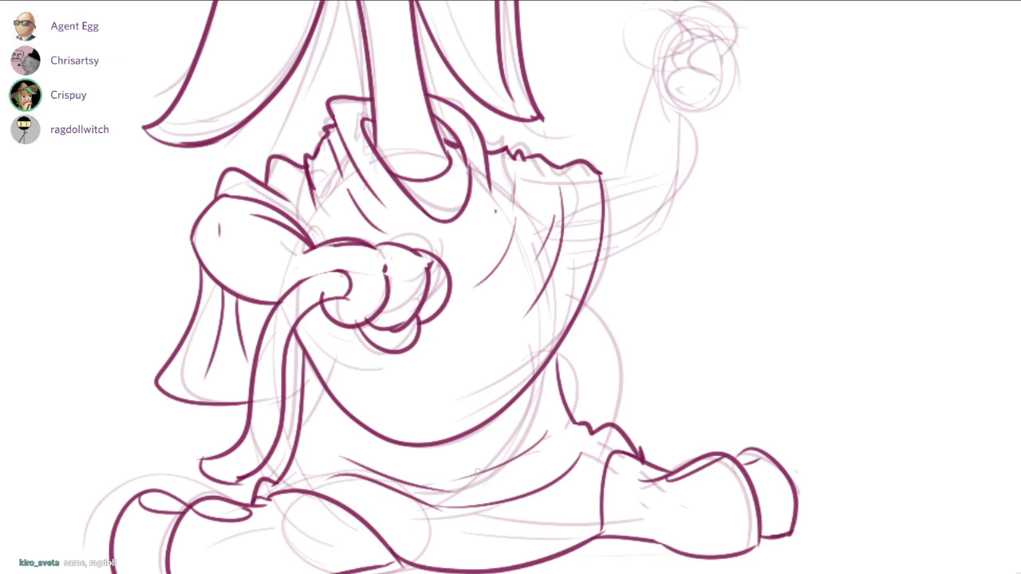
# Ink the short upper edge of the raised arm, extending from the right shoulder's ruffled edge.
pyautogui.moveTo(603, 132); pyautogui.dragTo(550, 281)
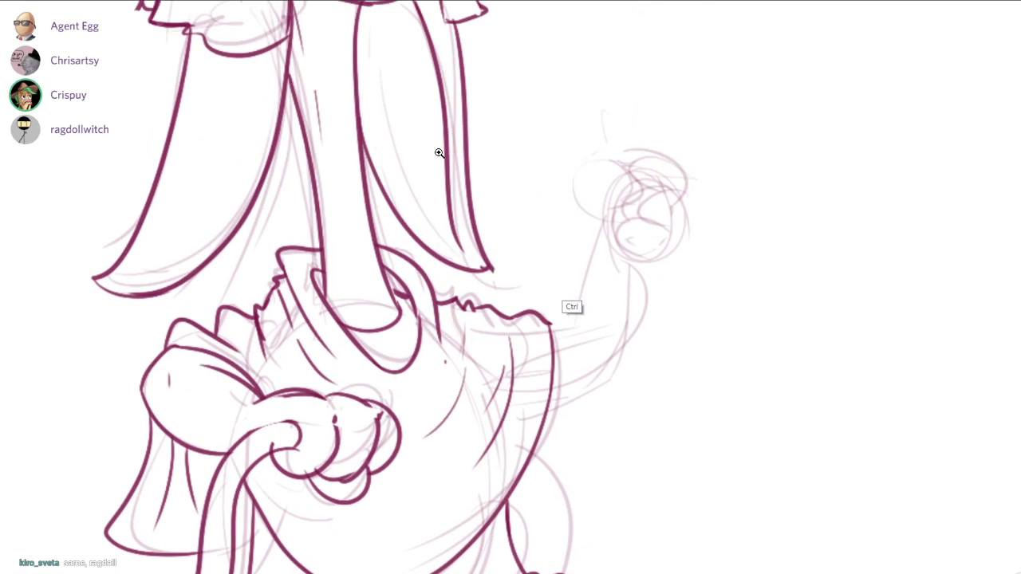
pyautogui.keyDown('ctrl'); pyautogui.click(550, 282); pyautogui.keyUp('ctrl')
pyautogui.moveTo(547, 337); pyautogui.dragTo(586, 336)
pyautogui.moveTo(577, 344); pyautogui.dragTo(588, 379)
pyautogui.hotkey('ctrl', 'z')
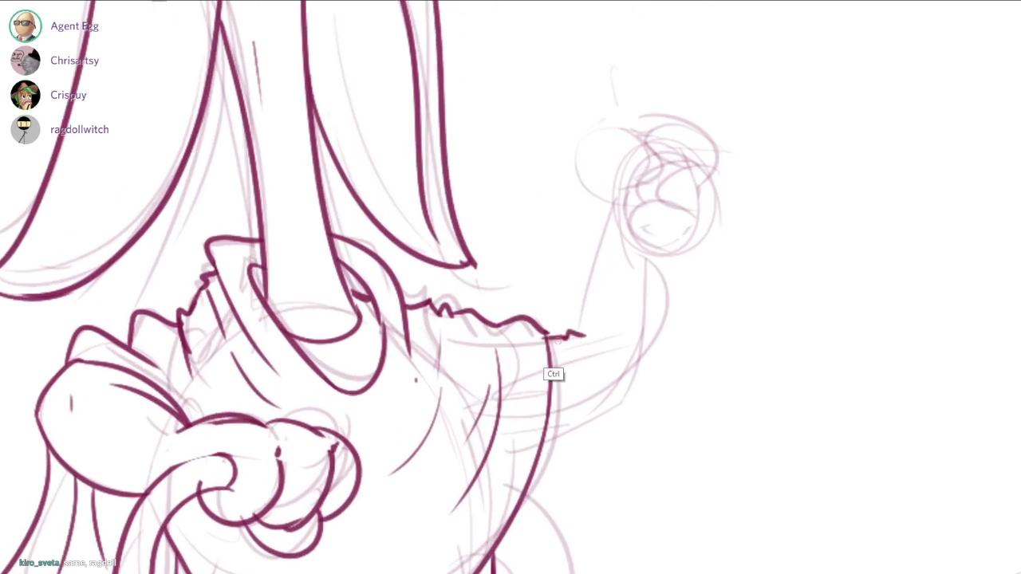
pyautogui.hotkey('ctrl', 'z')
pyautogui.moveTo(550, 338); pyautogui.dragTo(576, 333)
pyautogui.hotkey('ctrl', 'z')
# Ink both sides of the raised forearm and the bent elbow's underside back to the garment.
pyautogui.moveTo(615, 204); pyautogui.dragTo(585, 330)
pyautogui.hotkey('ctrl', 'z')
pyautogui.moveTo(618, 203); pyautogui.dragTo(581, 329)
pyautogui.moveTo(646, 255)
pyautogui.mouseDown()
pyautogui.moveTo(632, 390)
pyautogui.moveTo(548, 430)
pyautogui.mouseUp()
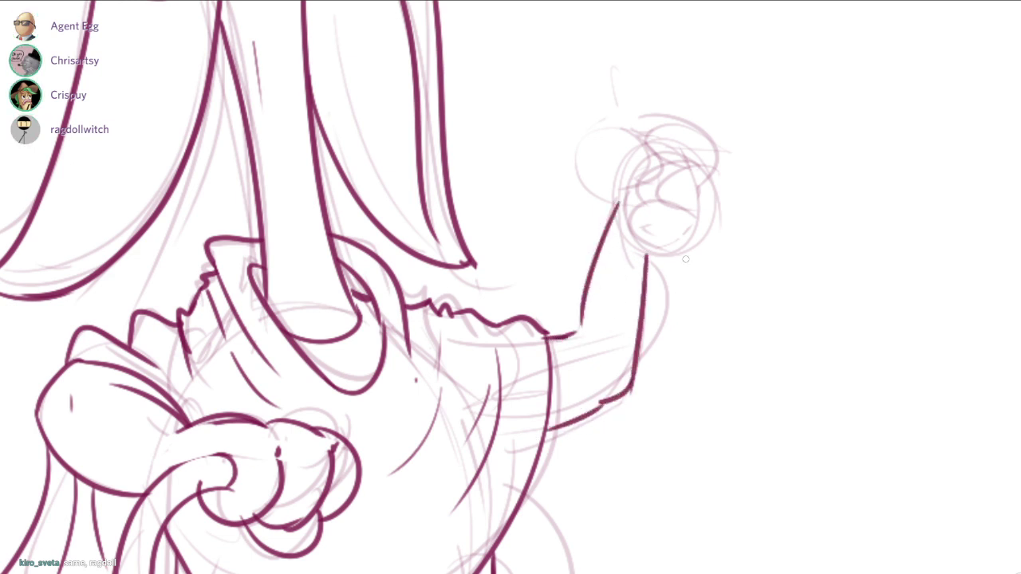
# Ink the raised hand's rounded thumb and its upper two curled fingers.
pyautogui.moveTo(685, 259)
pyautogui.mouseDown()
pyautogui.moveTo(625, 289)
pyautogui.moveTo(577, 336)
pyautogui.moveTo(565, 409)
pyautogui.mouseUp()
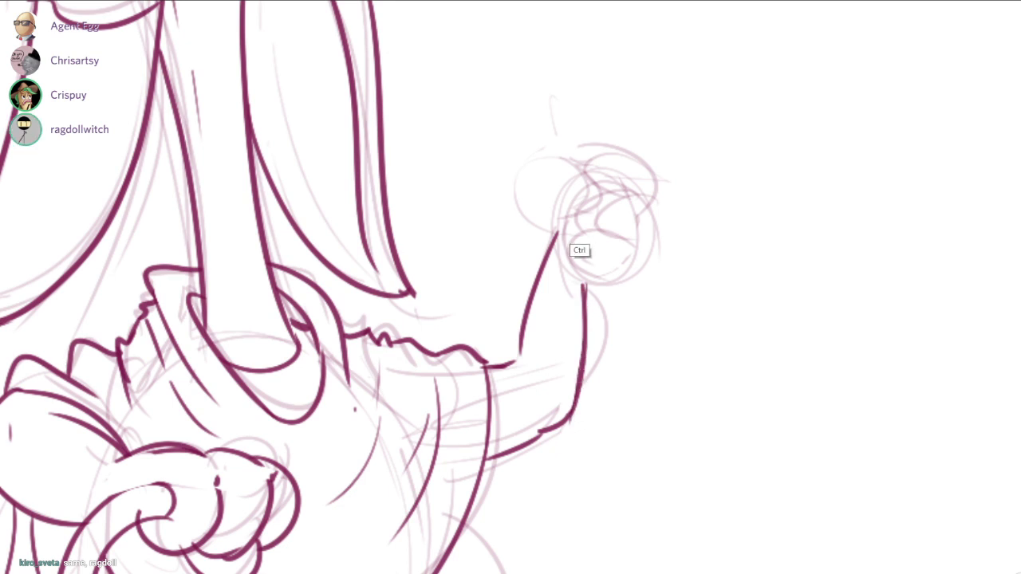
pyautogui.moveTo(581, 250)
pyautogui.mouseDown()
pyautogui.moveTo(589, 280)
pyautogui.moveTo(562, 168)
pyautogui.moveTo(575, 242)
pyautogui.moveTo(551, 177)
pyautogui.moveTo(600, 191)
pyautogui.mouseUp()
pyautogui.hotkey('ctrl', 'z')
pyautogui.hotkey('ctrl', 'z')
pyautogui.moveTo(557, 267)
pyautogui.mouseDown()
pyautogui.moveTo(611, 200)
pyautogui.moveTo(556, 222)
pyautogui.mouseUp()
pyautogui.moveTo(595, 178); pyautogui.dragTo(678, 243)
pyautogui.moveTo(613, 221); pyautogui.dragTo(648, 286)
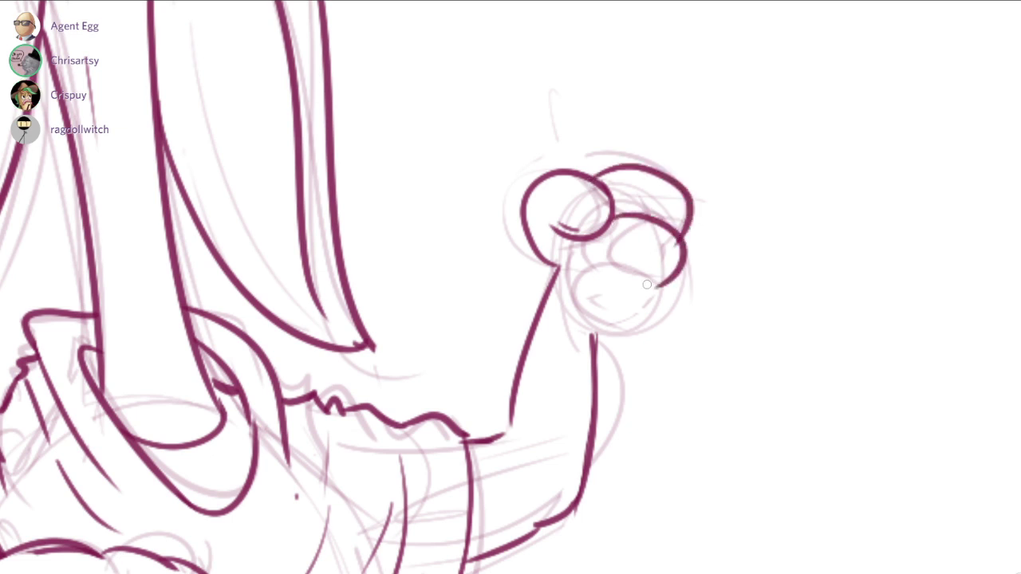
# Ink the oval lowest finger of the raised hand.
pyautogui.moveTo(596, 258)
pyautogui.mouseDown()
pyautogui.moveTo(638, 321)
pyautogui.moveTo(604, 314)
pyautogui.mouseUp()
pyautogui.hotkey('ctrl', 'z')
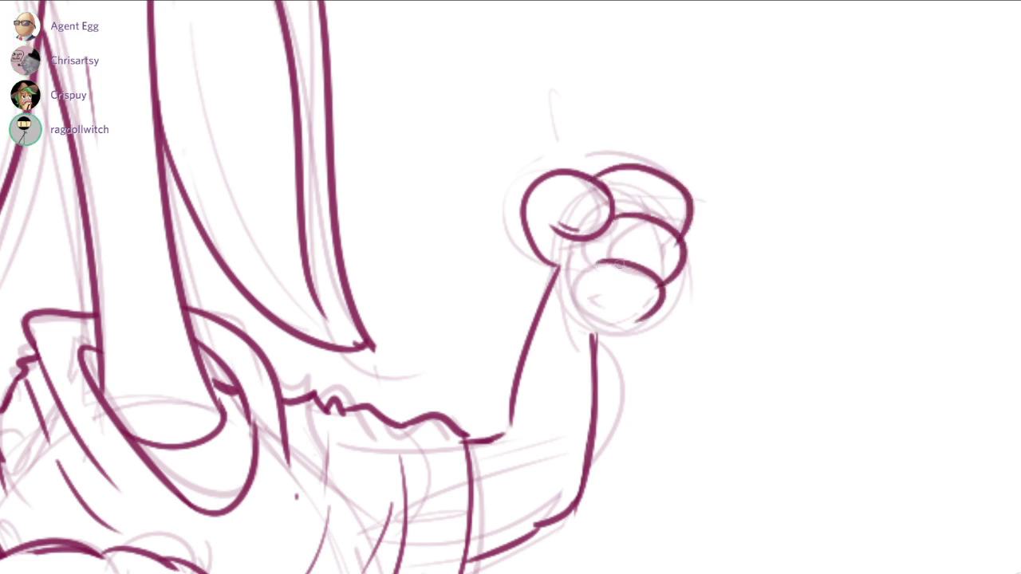
pyautogui.moveTo(622, 265)
pyautogui.mouseDown()
pyautogui.moveTo(625, 322)
pyautogui.moveTo(603, 334)
pyautogui.moveTo(651, 307)
pyautogui.mouseUp()
pyautogui.hotkey('ctrl', 'z')
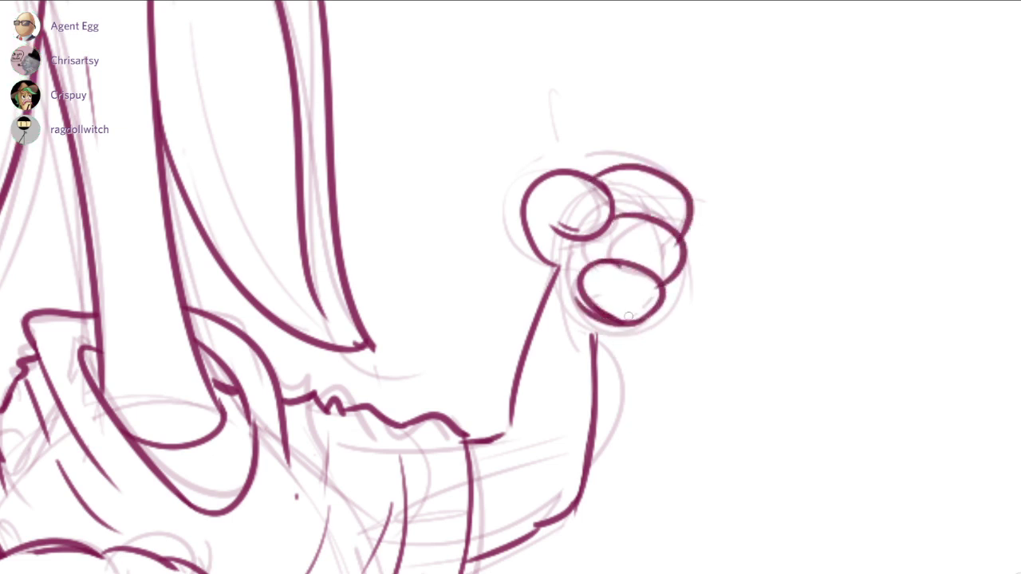
pyautogui.moveTo(570, 293)
pyautogui.mouseDown()
pyautogui.moveTo(621, 332)
pyautogui.moveTo(593, 335)
pyautogui.mouseUp()
pyautogui.hotkey('ctrl', 'z')
# Erase the join between thumb and wrist, and redraw the thumb's outer curve and the palm's edge.
pyautogui.moveTo(552, 265); pyautogui.dragTo(583, 274)
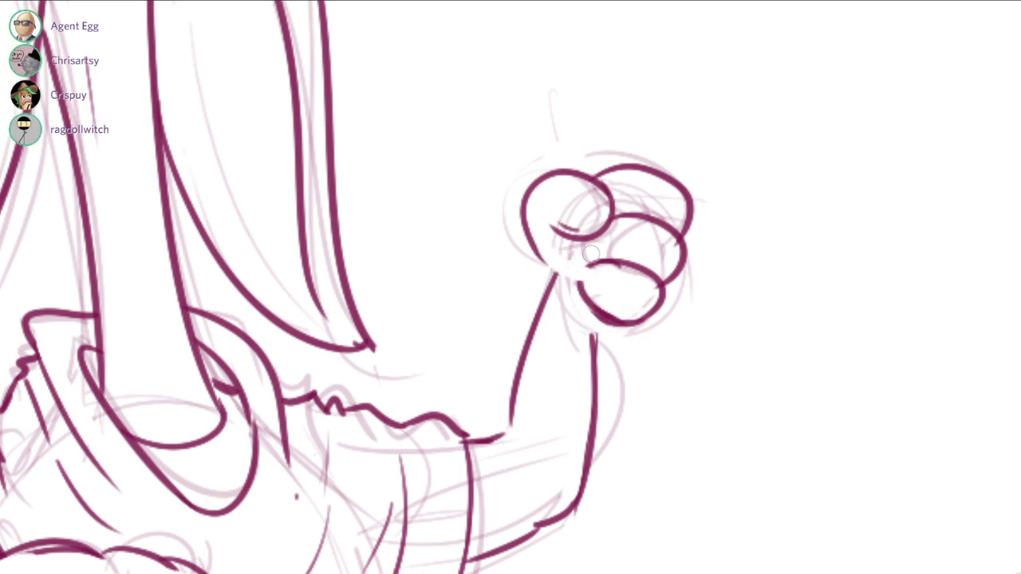
pyautogui.moveTo(527, 197)
pyautogui.mouseDown()
pyautogui.moveTo(545, 265)
pyautogui.moveTo(609, 175)
pyautogui.moveTo(584, 170)
pyautogui.moveTo(535, 190)
pyautogui.mouseUp()
pyautogui.moveTo(552, 227); pyautogui.dragTo(558, 235)
pyautogui.moveTo(574, 168); pyautogui.dragTo(549, 279)
pyautogui.hotkey('ctrl', 'z')
pyautogui.moveTo(552, 240)
pyautogui.mouseDown()
pyautogui.moveTo(547, 303)
pyautogui.moveTo(556, 282)
pyautogui.moveTo(568, 285)
pyautogui.mouseUp()
pyautogui.hotkey('ctrl', 'z')
pyautogui.hotkey('ctrl', 'z')
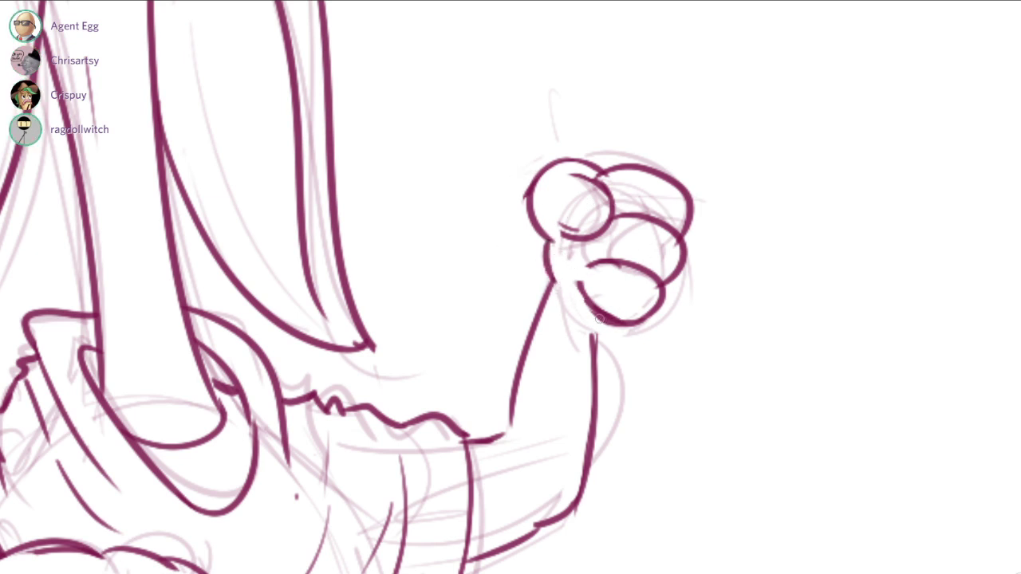
# Touch up the raised wrist below the fingers and erase stray sketch lines around the hand and forearm.
pyautogui.moveTo(600, 318); pyautogui.dragTo(594, 363)
pyautogui.moveTo(438, 151); pyautogui.dragTo(436, 149)
pyautogui.hotkey('ctrl', 'z')
pyautogui.press('e')
pyautogui.moveTo(599, 325); pyautogui.dragTo(580, 485)
pyautogui.moveTo(599, 371); pyautogui.dragTo(447, 366)
pyautogui.moveTo(471, 462); pyautogui.dragTo(541, 263)
pyautogui.moveTo(518, 370)
pyautogui.mouseDown()
pyautogui.moveTo(439, 153)
pyautogui.moveTo(415, 263)
pyautogui.mouseUp()
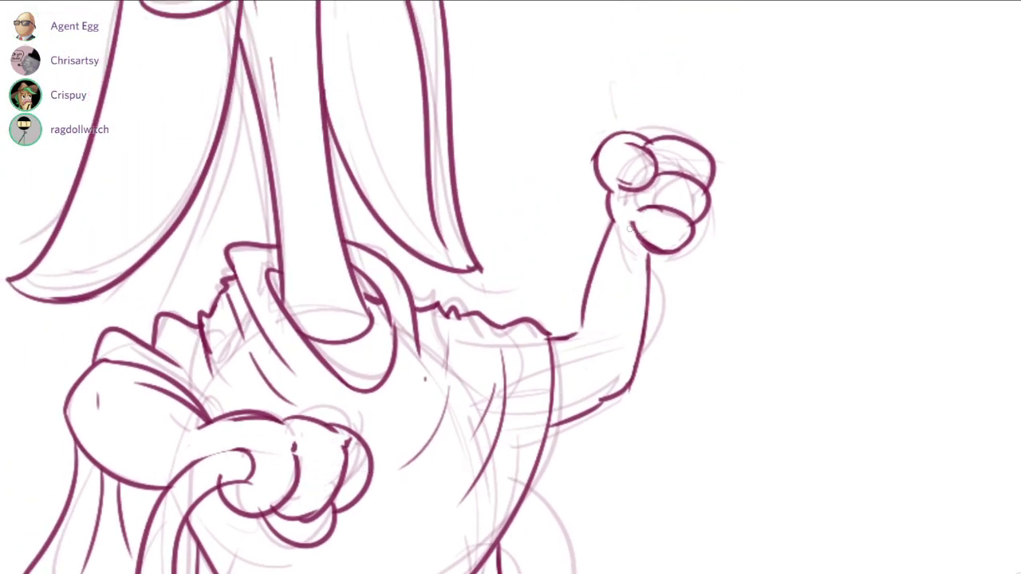
# Ink a rope curving from the raised fist down across the chest to the lower fist, with diagonal twist marks along it.
pyautogui.moveTo(630, 217)
pyautogui.mouseDown()
pyautogui.moveTo(460, 451)
pyautogui.moveTo(372, 474)
pyautogui.moveTo(587, 390)
pyautogui.mouseUp()
pyautogui.moveTo(647, 254)
pyautogui.mouseDown()
pyautogui.moveTo(582, 390)
pyautogui.moveTo(463, 460)
pyautogui.moveTo(568, 400)
pyautogui.mouseUp()
pyautogui.moveTo(412, 480); pyautogui.dragTo(487, 469)
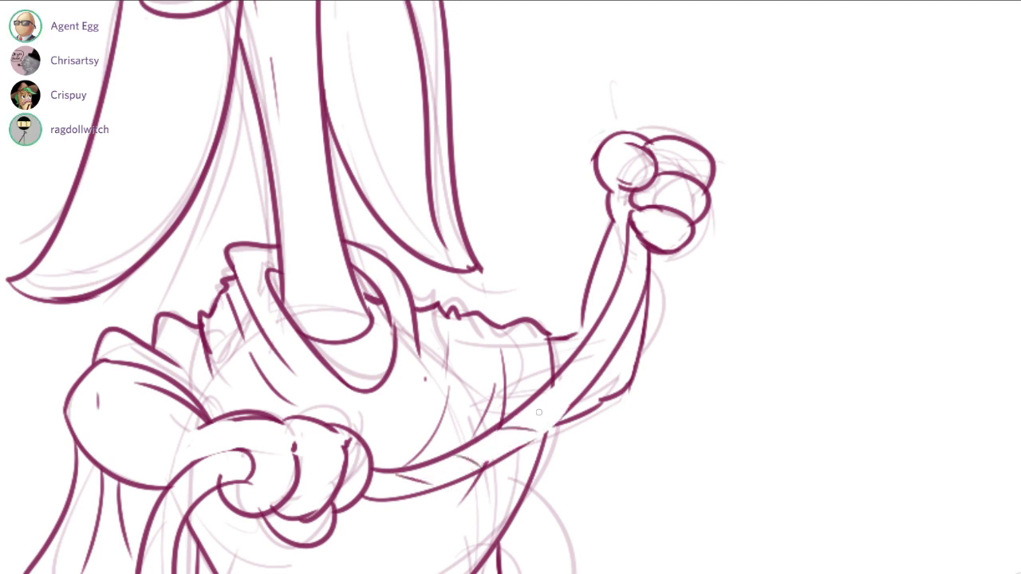
pyautogui.moveTo(598, 314); pyautogui.dragTo(643, 290)
pyautogui.moveTo(627, 263); pyautogui.dragTo(648, 253)
# Ink twist marks along the loose rope end hanging from the lower fist.
pyautogui.moveTo(208, 457)
pyautogui.mouseDown()
pyautogui.moveTo(439, 152)
pyautogui.moveTo(431, 162)
pyautogui.moveTo(476, 173)
pyautogui.mouseUp()
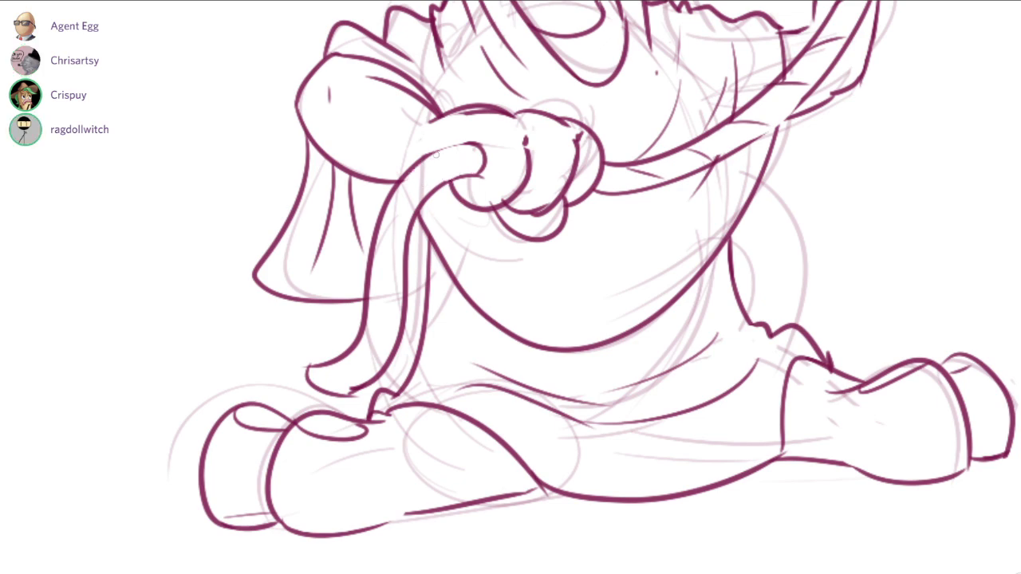
pyautogui.moveTo(374, 274); pyautogui.dragTo(400, 258)
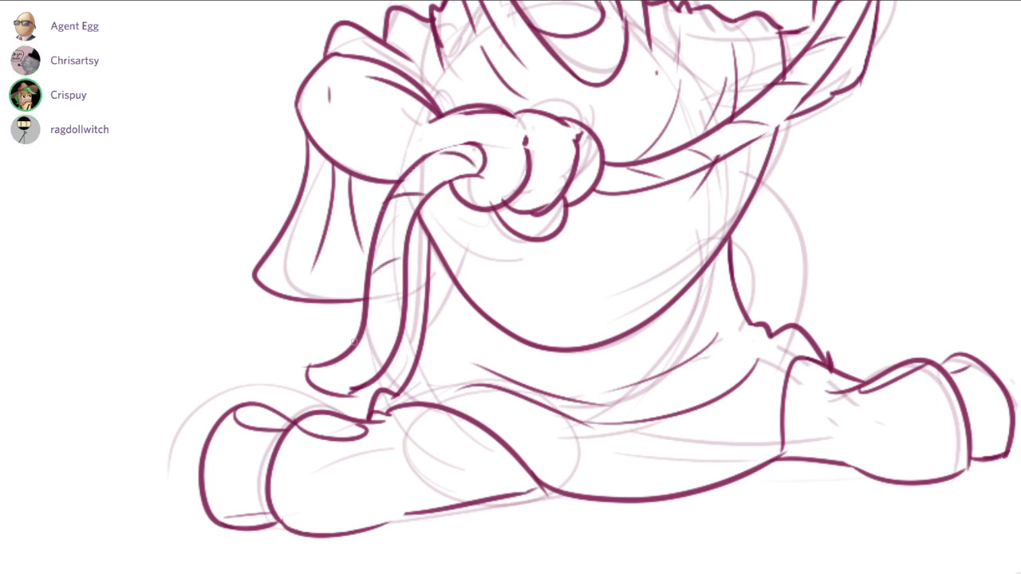
pyautogui.moveTo(360, 338); pyautogui.dragTo(404, 329)
# Ink two parallel, slightly curved lines rising from the raised fist to form the rope's upright section.
pyautogui.moveTo(678, 48); pyautogui.dragTo(383, 557)
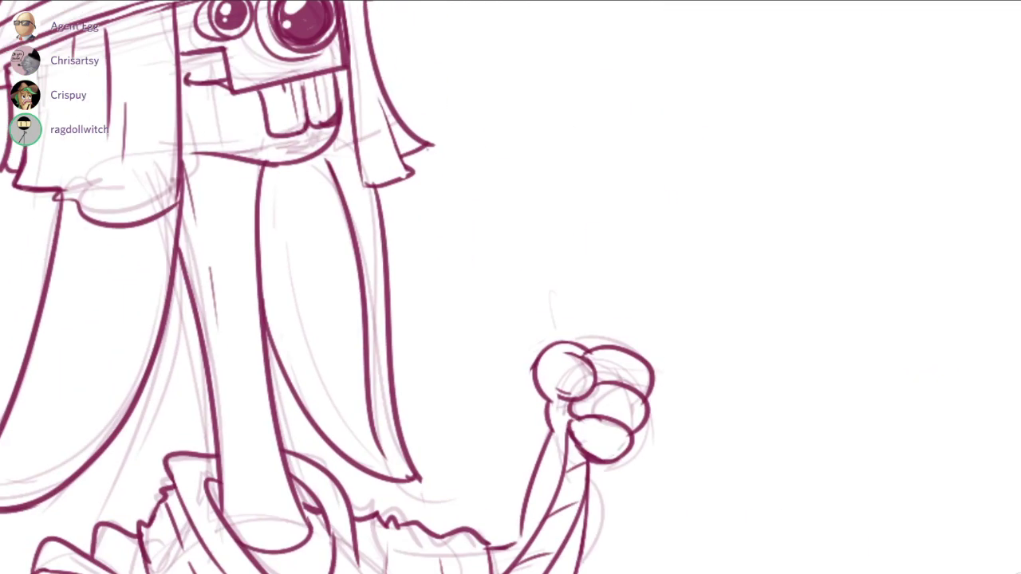
pyautogui.moveTo(667, 359); pyautogui.dragTo(530, 420)
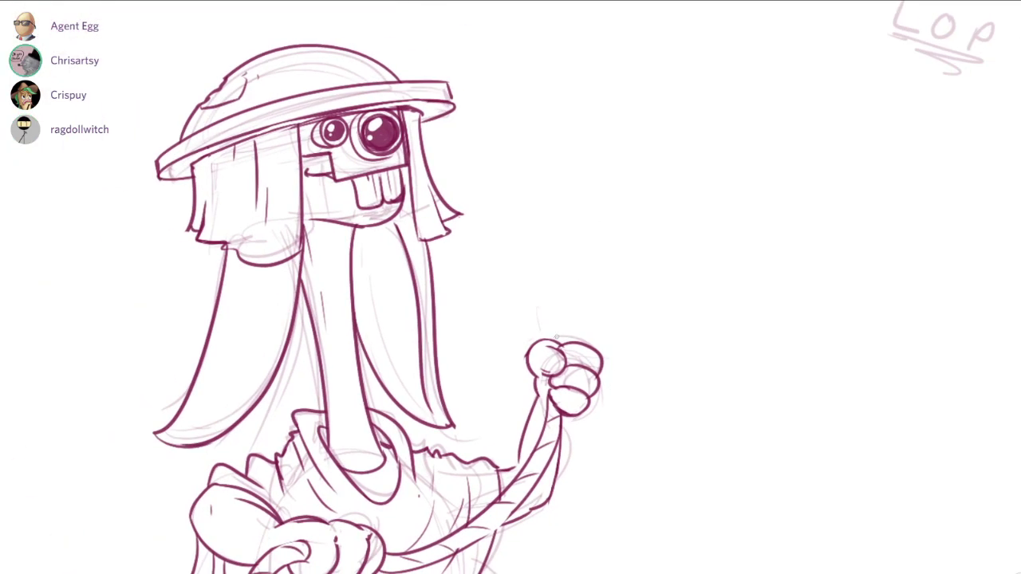
pyautogui.moveTo(557, 345); pyautogui.dragTo(548, 109)
pyautogui.hotkey('ctrl', 'z')
pyautogui.moveTo(530, 265); pyautogui.dragTo(517, 171)
pyautogui.hotkey('ctrl', 'z')
pyautogui.moveTo(548, 342)
pyautogui.mouseDown()
pyautogui.moveTo(510, 157)
pyautogui.moveTo(573, 297)
pyautogui.mouseUp()
pyautogui.hotkey('ctrl', 'z')
pyautogui.moveTo(531, 152); pyautogui.dragTo(573, 339)
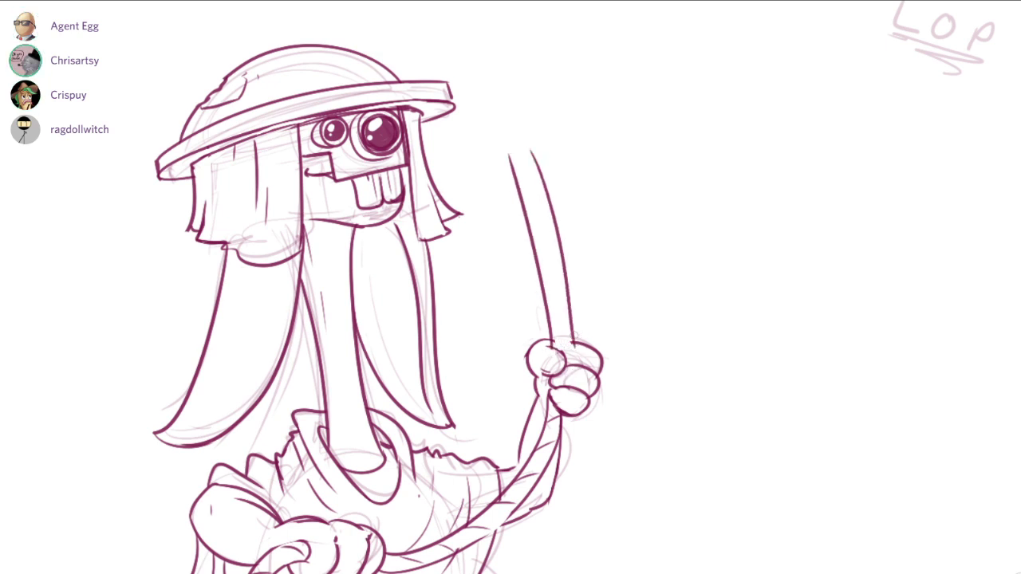
# Ink the lasso's large tilted oval loop with inner and outer edges, and a knot joining it to the upright rope.
pyautogui.moveTo(600, 258); pyautogui.dragTo(589, 408)
pyautogui.scroll(1, 588, 408)
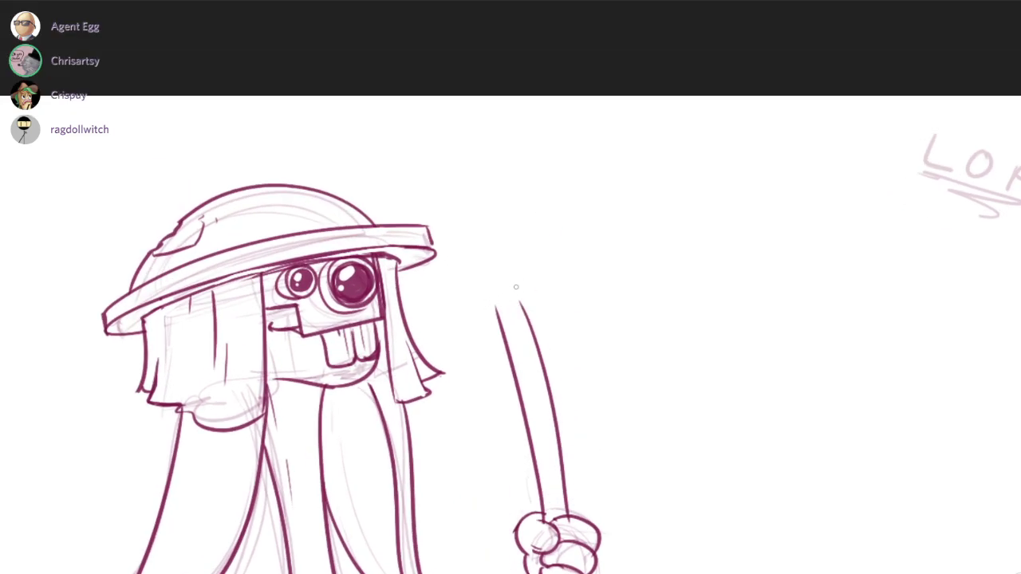
pyautogui.moveTo(496, 310)
pyautogui.mouseDown()
pyautogui.moveTo(506, 279)
pyautogui.moveTo(504, 308)
pyautogui.moveTo(788, 283)
pyautogui.mouseUp()
pyautogui.moveTo(517, 304)
pyautogui.mouseDown()
pyautogui.moveTo(823, 274)
pyautogui.moveTo(854, 259)
pyautogui.moveTo(841, 225)
pyautogui.mouseUp()
pyautogui.hotkey('ctrl', 'z')
pyautogui.moveTo(500, 274)
pyautogui.mouseDown()
pyautogui.moveTo(824, 150)
pyautogui.moveTo(692, 273)
pyautogui.moveTo(545, 182)
pyautogui.moveTo(860, 183)
pyautogui.moveTo(508, 241)
pyautogui.moveTo(859, 157)
pyautogui.moveTo(778, 253)
pyautogui.moveTo(630, 276)
pyautogui.moveTo(816, 210)
pyautogui.moveTo(847, 176)
pyautogui.moveTo(567, 281)
pyautogui.moveTo(622, 279)
pyautogui.mouseUp()
pyautogui.hotkey('ctrl', 'z')
pyautogui.hotkey('ctrl', 'z')
pyautogui.hotkey('ctrl', 'z')
pyautogui.hotkey('ctrl', 'z')
pyautogui.hotkey('ctrl', 'z')
pyautogui.hotkey('ctrl', 'z')
pyautogui.moveTo(478, 272); pyautogui.dragTo(512, 262)
pyautogui.press('e')
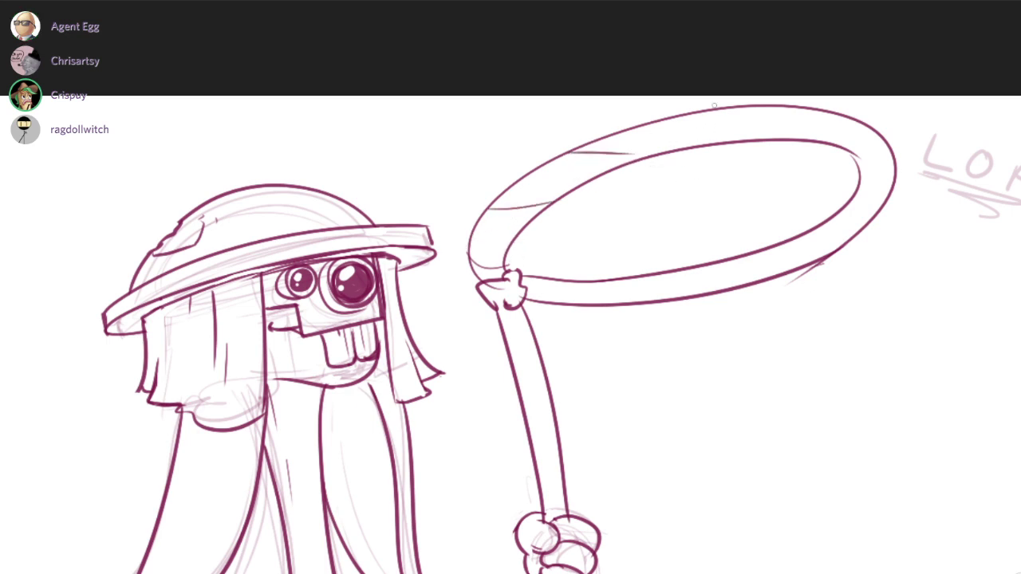
# Ink curved twist marks around the lasso loop and down the upright rope, and refine the knot's outline.
pyautogui.moveTo(786, 108); pyautogui.dragTo(834, 144)
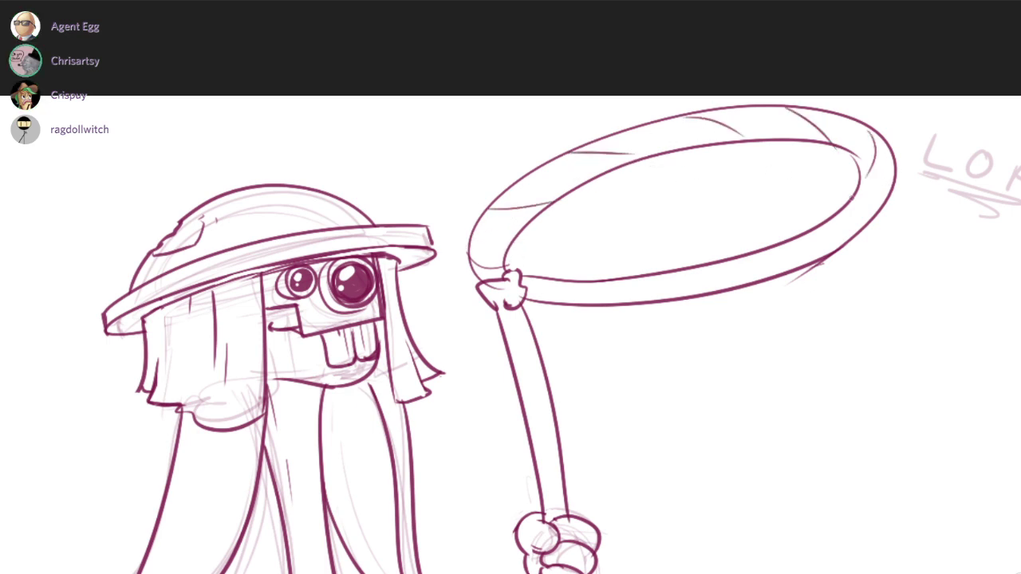
pyautogui.moveTo(847, 207)
pyautogui.mouseDown()
pyautogui.moveTo(868, 216)
pyautogui.moveTo(831, 217)
pyautogui.mouseUp()
pyautogui.moveTo(827, 257); pyautogui.dragTo(771, 247)
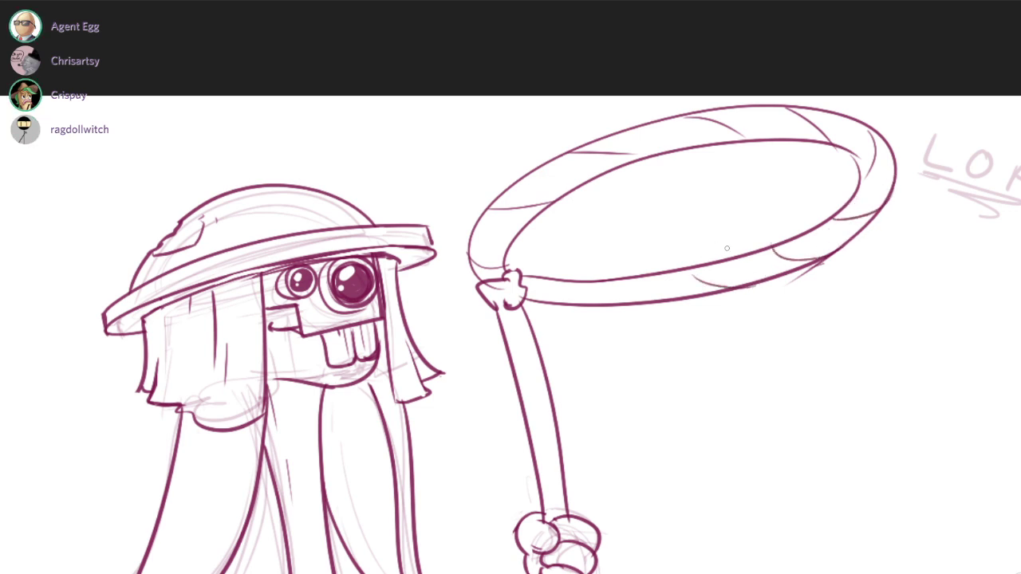
pyautogui.moveTo(648, 301); pyautogui.dragTo(640, 285)
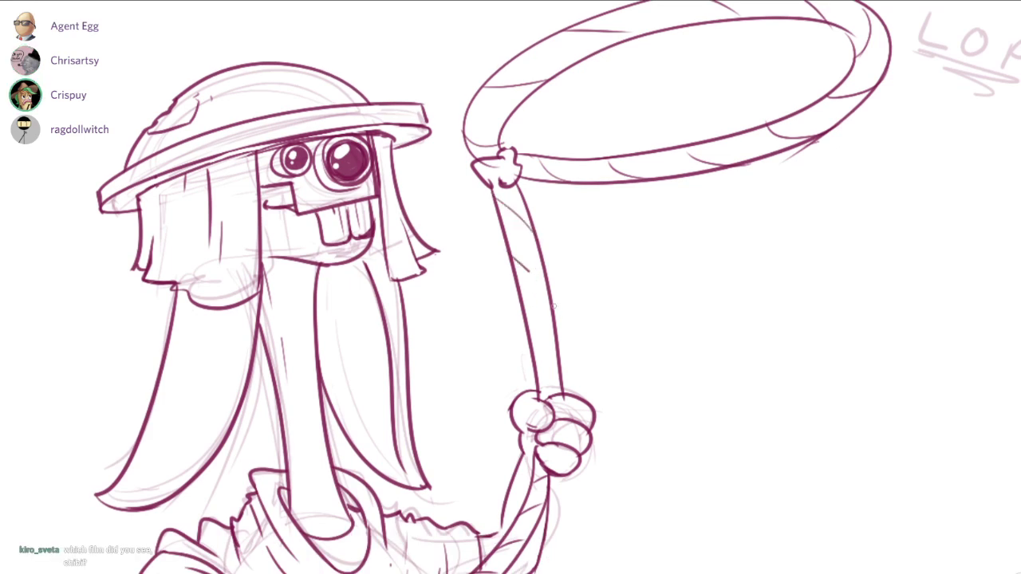
pyautogui.moveTo(485, 159); pyautogui.dragTo(524, 163)
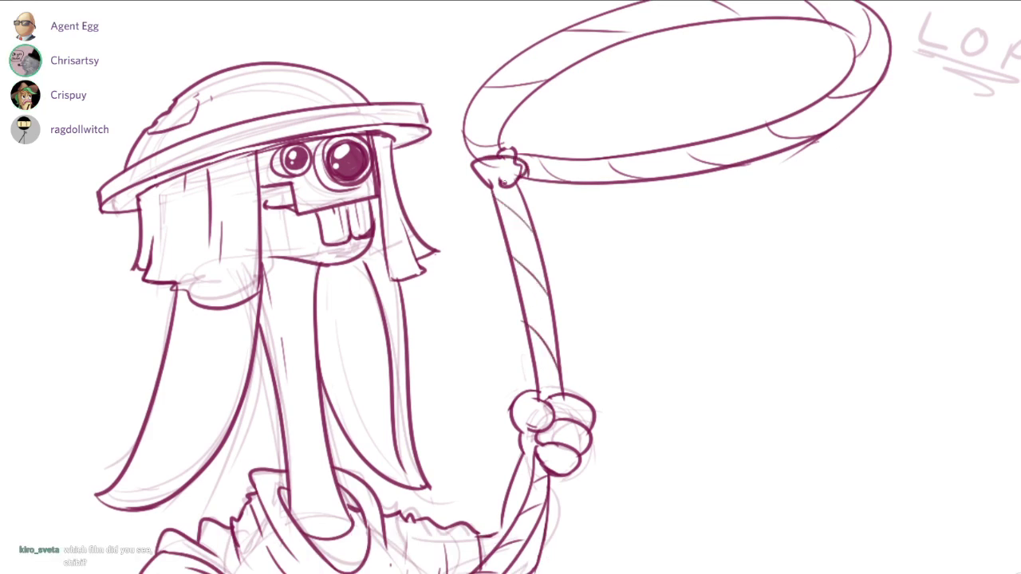
pyautogui.moveTo(594, 229); pyautogui.dragTo(667, 255)
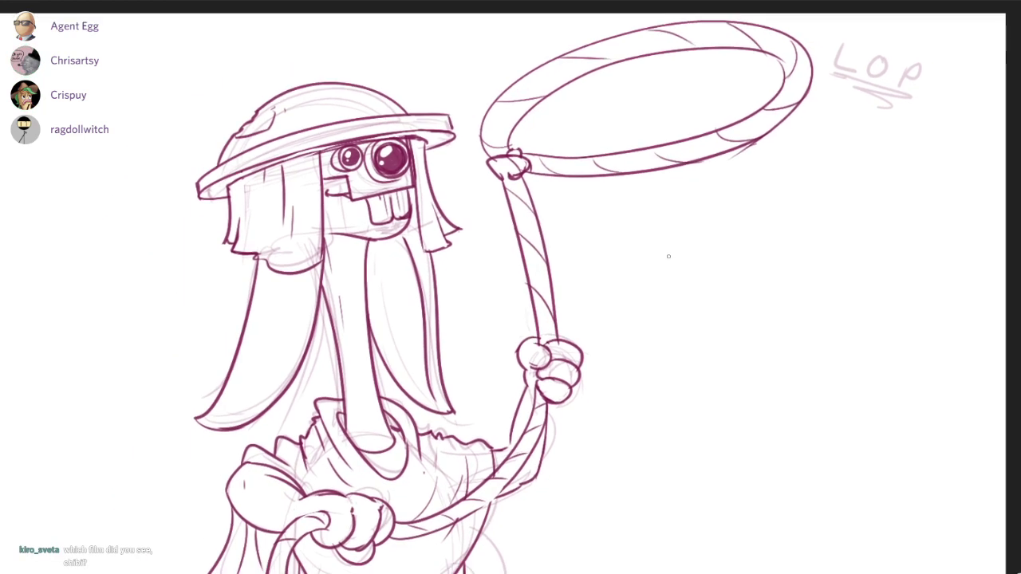
# Erase the leftover sketch curve beside the robe below the raised arm.
pyautogui.moveTo(631, 295); pyautogui.dragTo(750, 242)
pyautogui.scroll(-1, 747, 256)
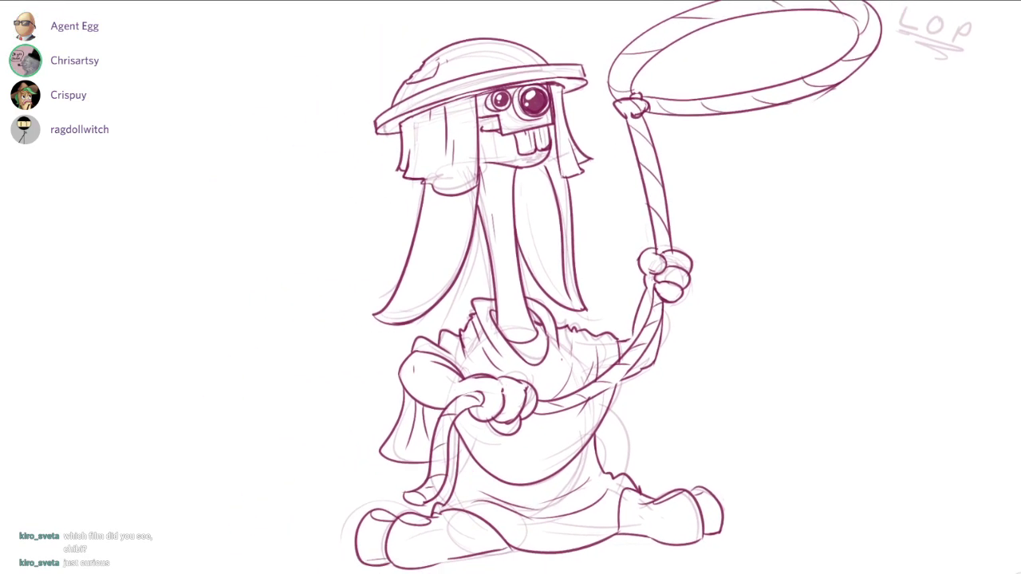
pyautogui.moveTo(531, 345); pyautogui.dragTo(528, 338)
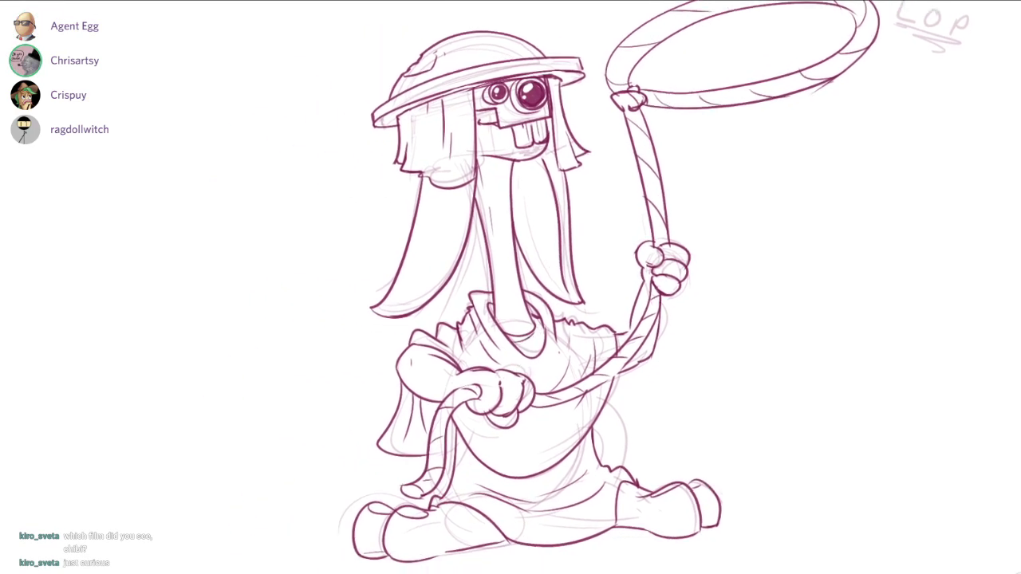
pyautogui.moveTo(505, 436); pyautogui.dragTo(502, 434)
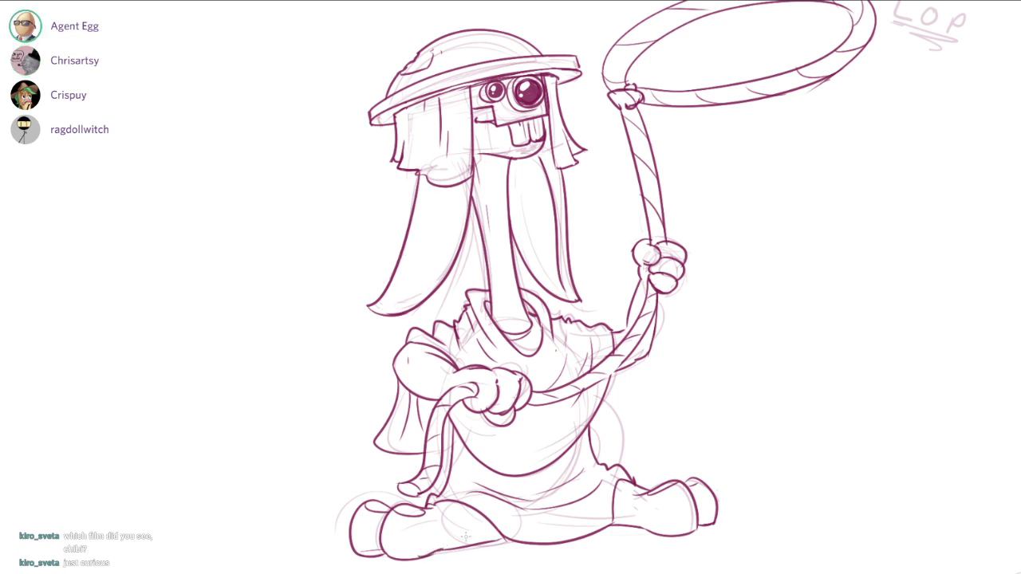
pyautogui.moveTo(656, 443); pyautogui.dragTo(625, 442)
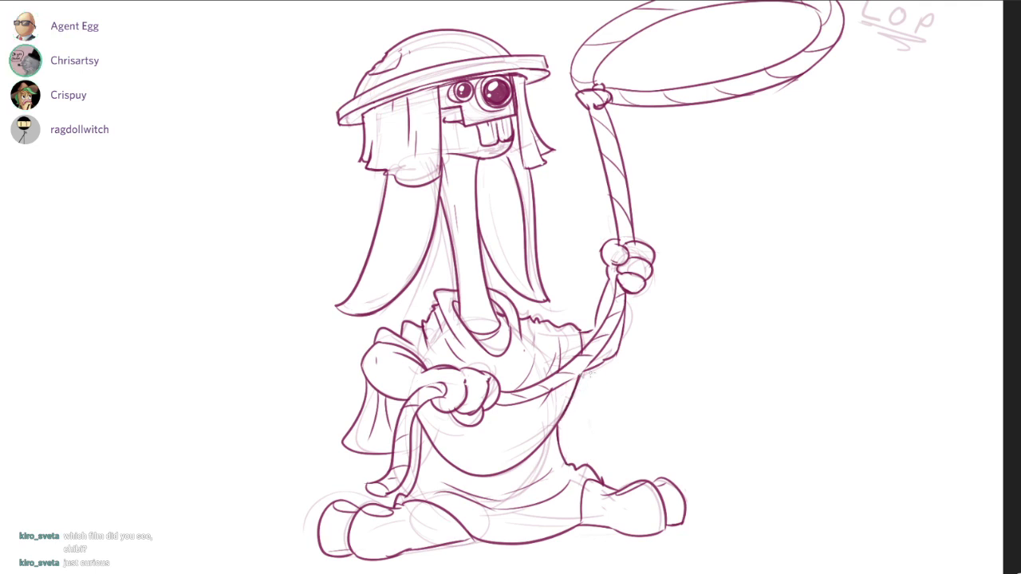
pyautogui.scroll(2, 588, 375)
pyautogui.scroll(-2, 618, 357)
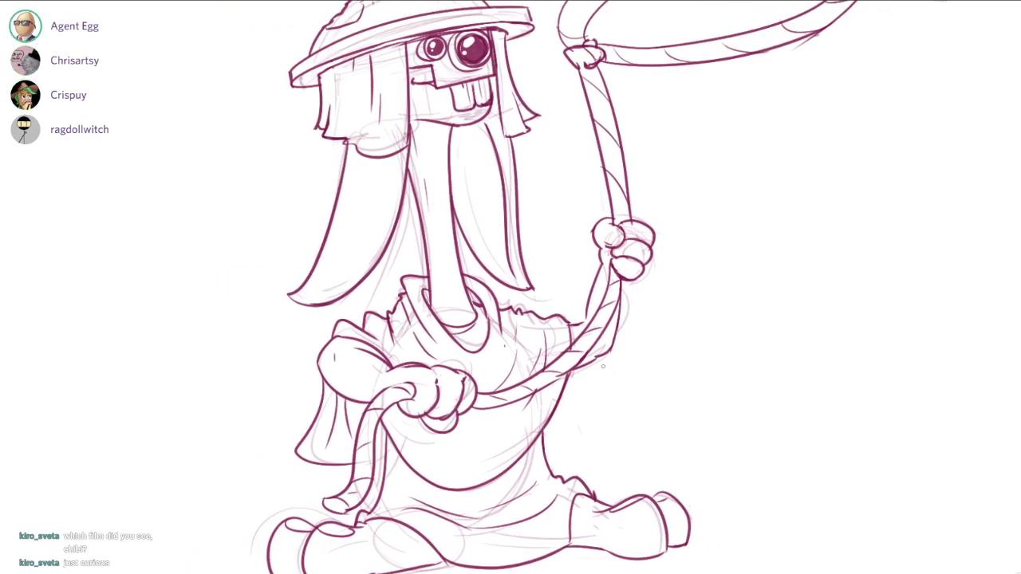
pyautogui.scroll(-2, 603, 366)
pyautogui.scroll(-1, 742, 339)
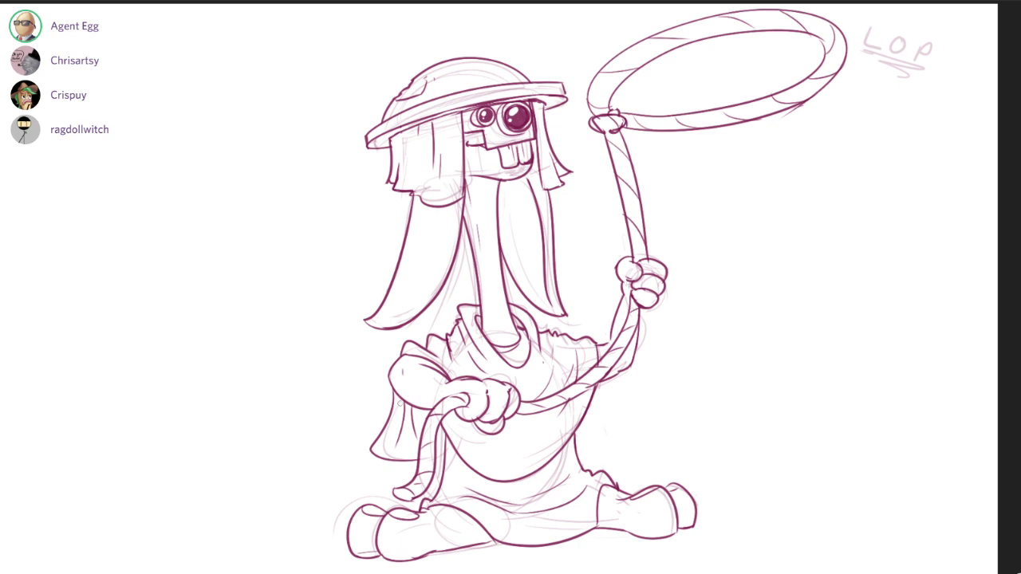
# Softly shade the cape folds, the robe below the belly, the near sleeve and the inside of the far ear.
pyautogui.moveTo(404, 403)
pyautogui.mouseDown()
pyautogui.moveTo(406, 439)
pyautogui.moveTo(416, 409)
pyautogui.moveTo(401, 443)
pyautogui.moveTo(469, 435)
pyautogui.moveTo(462, 428)
pyautogui.moveTo(477, 452)
pyautogui.moveTo(504, 303)
pyautogui.moveTo(493, 449)
pyautogui.moveTo(452, 450)
pyautogui.moveTo(456, 431)
pyautogui.moveTo(502, 481)
pyautogui.moveTo(568, 437)
pyautogui.moveTo(442, 511)
pyautogui.moveTo(553, 506)
pyautogui.moveTo(520, 494)
pyautogui.moveTo(582, 463)
pyautogui.mouseUp()
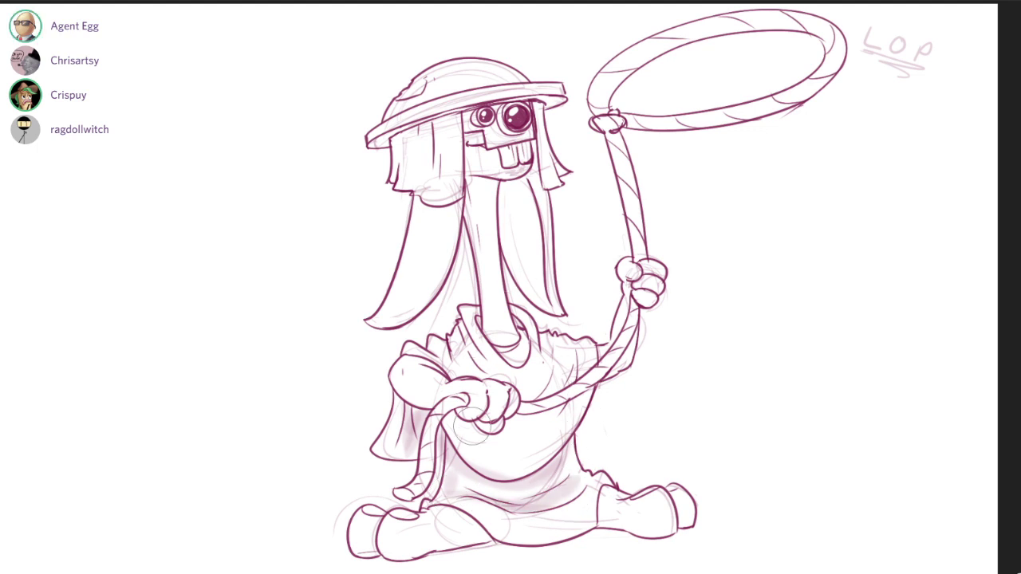
pyautogui.moveTo(452, 396)
pyautogui.mouseDown()
pyautogui.moveTo(493, 385)
pyautogui.moveTo(389, 361)
pyautogui.moveTo(480, 359)
pyautogui.moveTo(429, 380)
pyautogui.moveTo(395, 375)
pyautogui.moveTo(456, 374)
pyautogui.mouseUp()
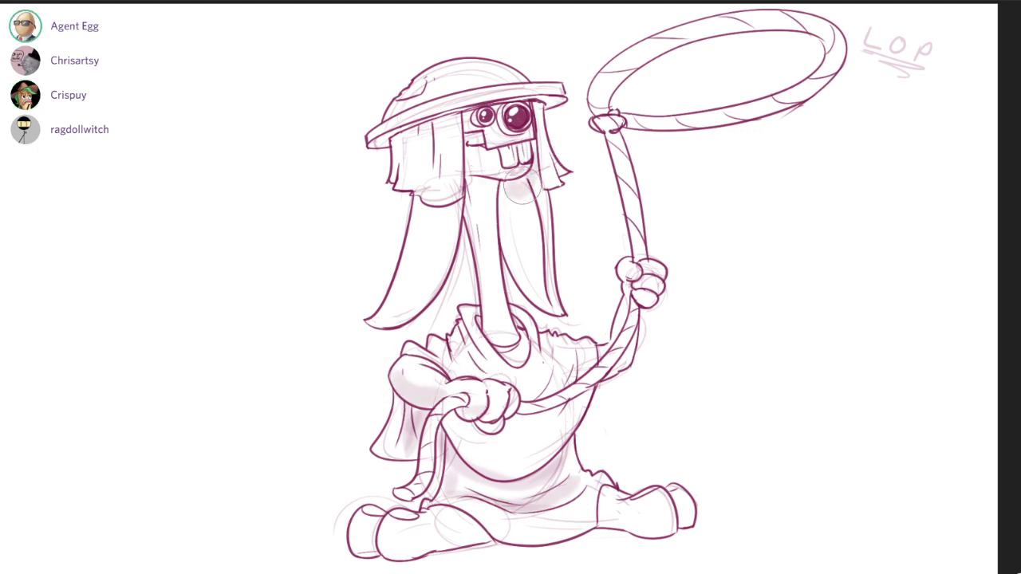
pyautogui.moveTo(515, 172)
pyautogui.mouseDown()
pyautogui.moveTo(520, 247)
pyautogui.moveTo(521, 192)
pyautogui.moveTo(542, 270)
pyautogui.moveTo(517, 237)
pyautogui.moveTo(513, 256)
pyautogui.moveTo(548, 300)
pyautogui.mouseUp()
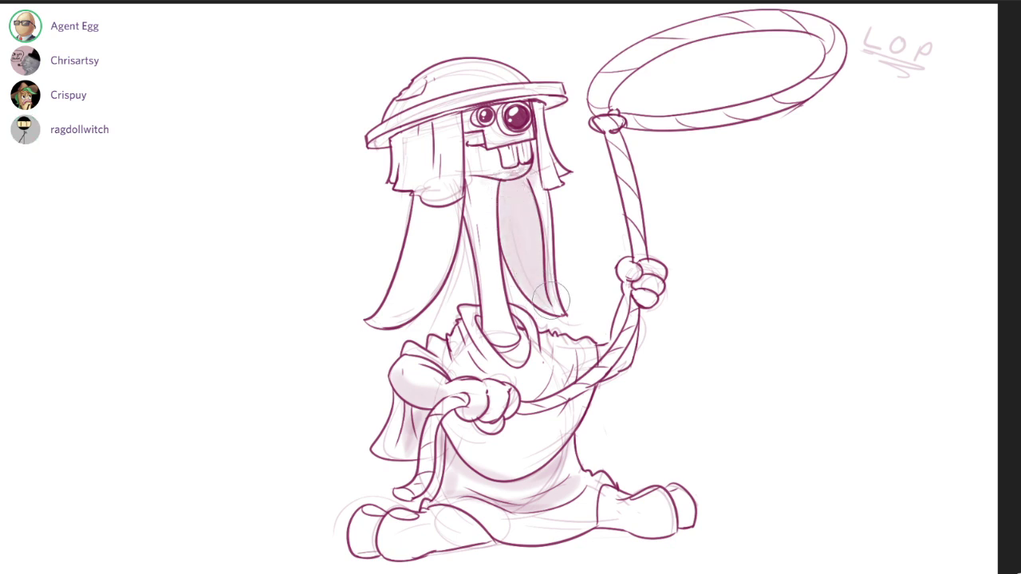
# Shade under the helmet brim, the jaw and the top of the near ear, and deepen the shadow inside the far ear.
pyautogui.moveTo(468, 169)
pyautogui.mouseDown()
pyautogui.moveTo(479, 192)
pyautogui.moveTo(471, 176)
pyautogui.moveTo(515, 187)
pyautogui.mouseUp()
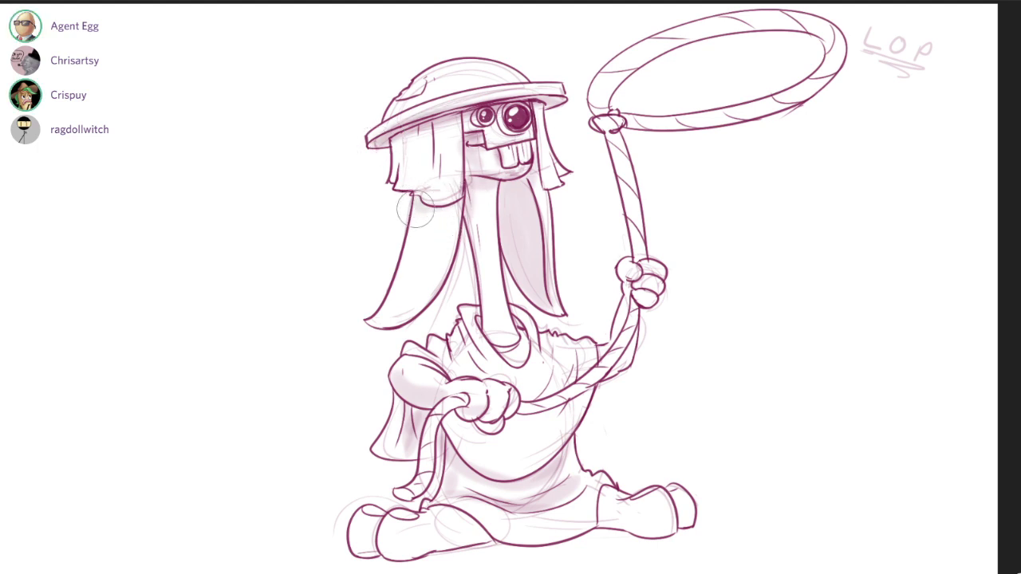
pyautogui.hotkey('ctrl', 'z')
pyautogui.moveTo(521, 181); pyautogui.dragTo(547, 313)
pyautogui.hotkey('ctrl', 'z')
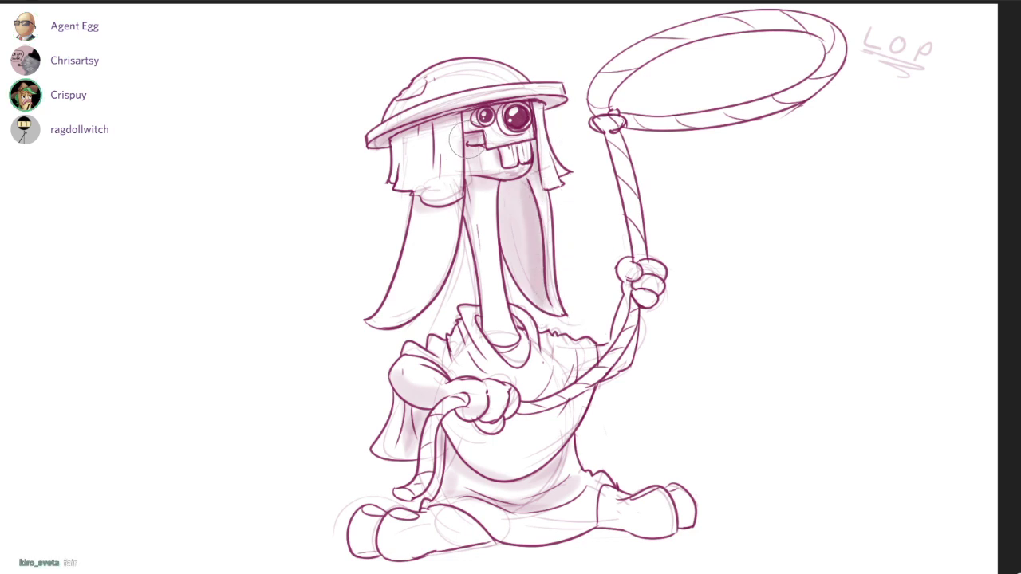
# Shade the neck, the inside of the collar, the chest folds and the lower edge of the belly.
pyautogui.moveTo(471, 199)
pyautogui.mouseDown()
pyautogui.moveTo(488, 349)
pyautogui.moveTo(488, 318)
pyautogui.moveTo(515, 322)
pyautogui.moveTo(515, 365)
pyautogui.moveTo(536, 336)
pyautogui.mouseUp()
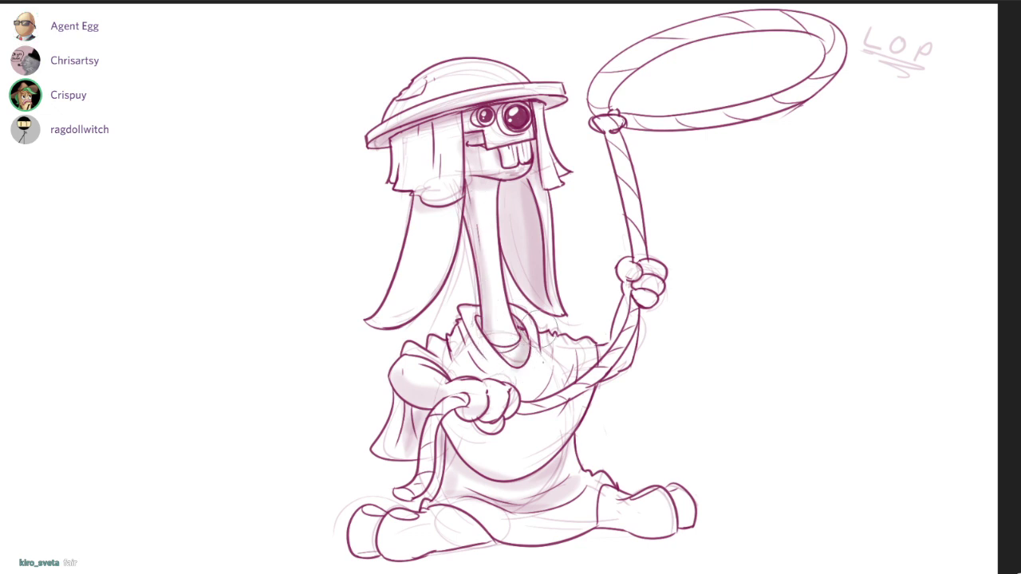
pyautogui.moveTo(458, 345); pyautogui.dragTo(495, 365)
pyautogui.moveTo(461, 322)
pyautogui.mouseDown()
pyautogui.moveTo(496, 365)
pyautogui.moveTo(543, 361)
pyautogui.moveTo(530, 357)
pyautogui.mouseUp()
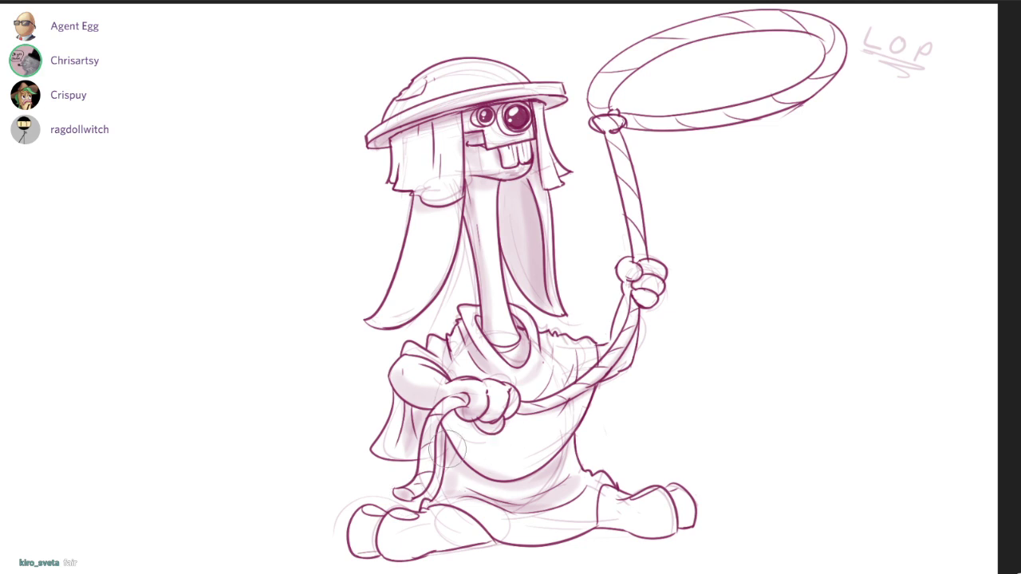
pyautogui.moveTo(454, 458); pyautogui.dragTo(507, 475)
# Shade the lower edges of the lasso loop and one side of the upright rope.
pyautogui.moveTo(629, 341); pyautogui.dragTo(597, 367)
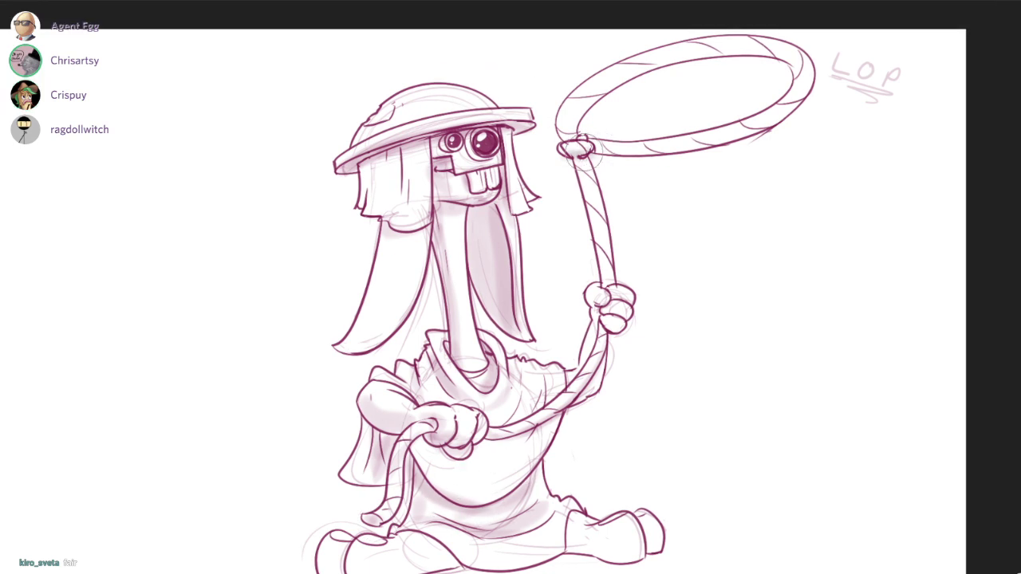
pyautogui.moveTo(598, 150)
pyautogui.mouseDown()
pyautogui.moveTo(644, 154)
pyautogui.moveTo(740, 130)
pyautogui.mouseUp()
pyautogui.moveTo(656, 144); pyautogui.dragTo(764, 130)
pyautogui.moveTo(572, 134); pyautogui.dragTo(611, 83)
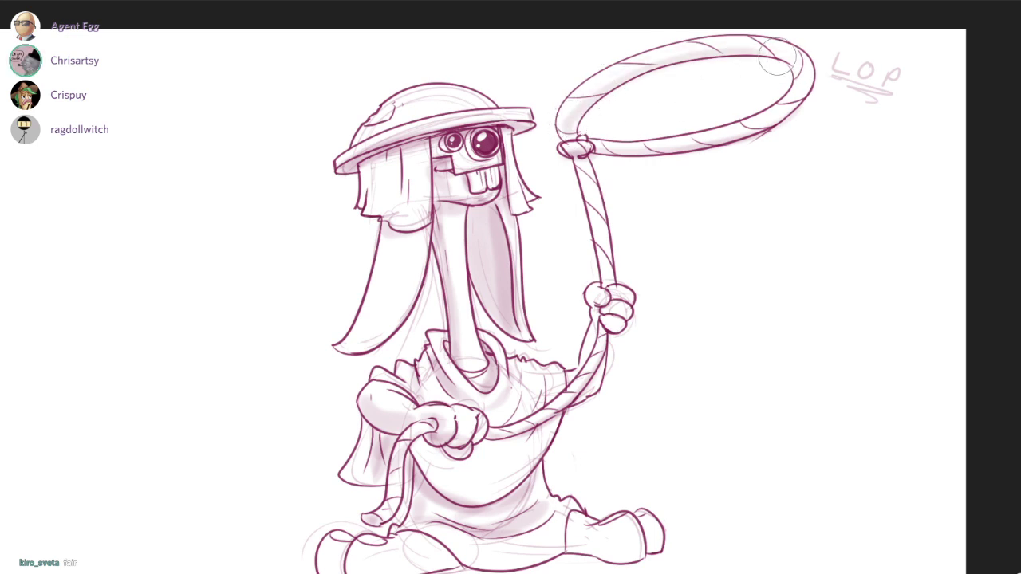
pyautogui.moveTo(778, 57)
pyautogui.mouseDown()
pyautogui.moveTo(808, 79)
pyautogui.moveTo(783, 110)
pyautogui.moveTo(706, 138)
pyautogui.mouseUp()
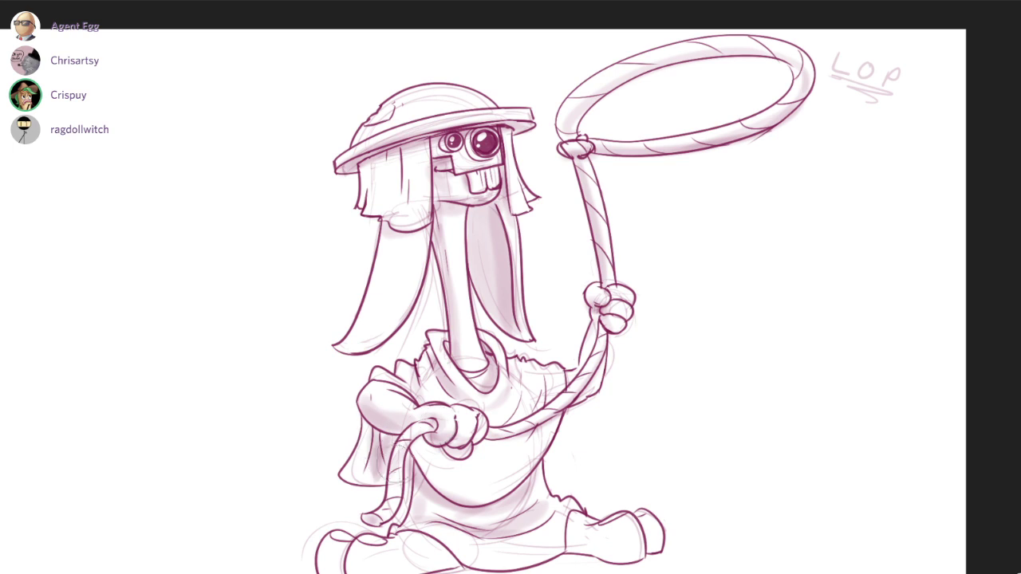
# Shade both outstretched legs and feet, darkest where the near leg meets the robe.
pyautogui.scroll(-3, 363, 467)
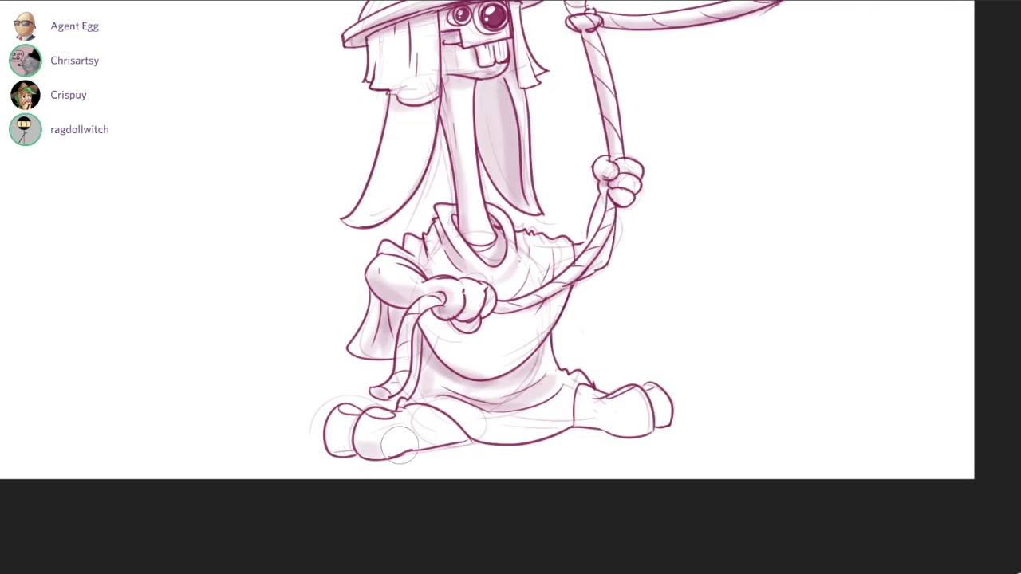
pyautogui.moveTo(419, 403); pyautogui.dragTo(453, 430)
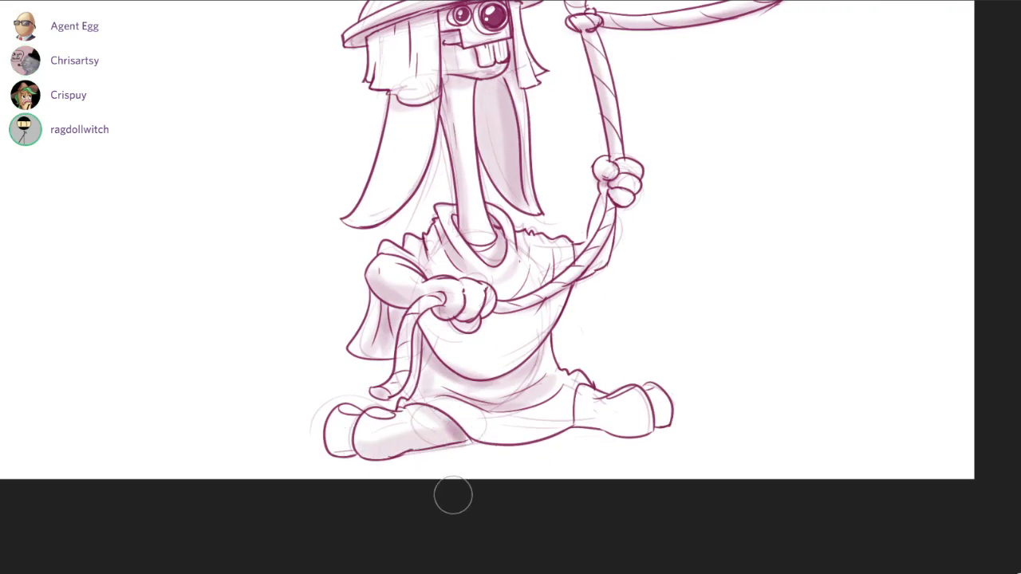
pyautogui.moveTo(588, 399); pyautogui.dragTo(651, 429)
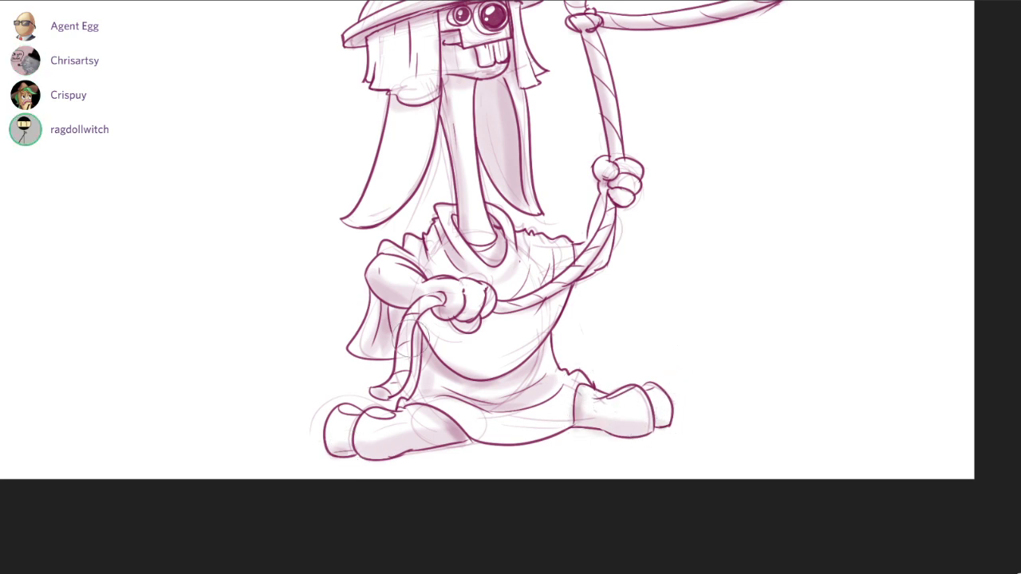
# Deepen the shading on the near sleeve, the chest and belly around the rope, and the robe beside the hanging rope end.
pyautogui.moveTo(436, 334); pyautogui.dragTo(395, 383)
pyautogui.moveTo(429, 295)
pyautogui.mouseDown()
pyautogui.moveTo(459, 286)
pyautogui.moveTo(457, 311)
pyautogui.mouseUp()
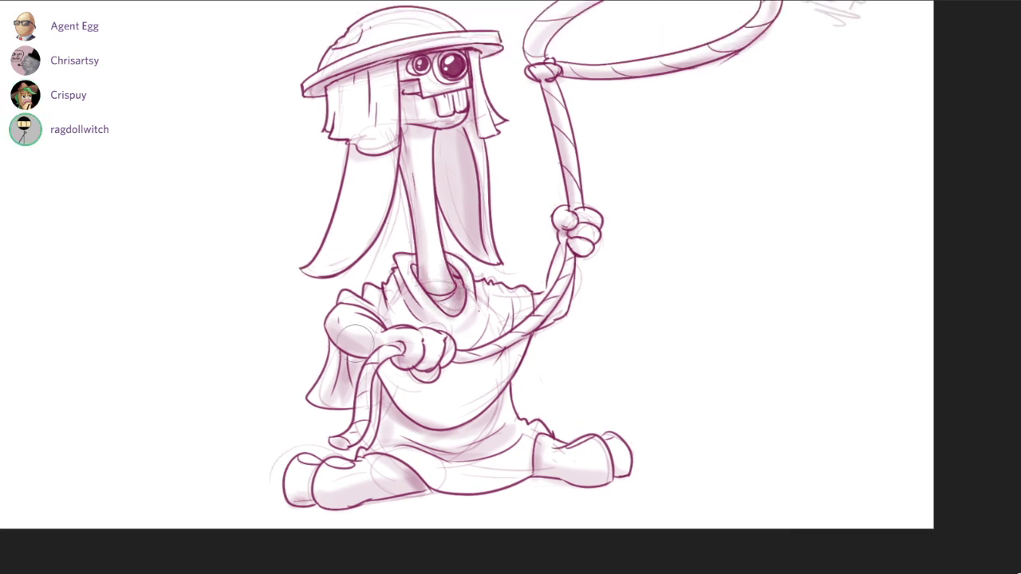
pyautogui.moveTo(391, 394); pyautogui.dragTo(378, 449)
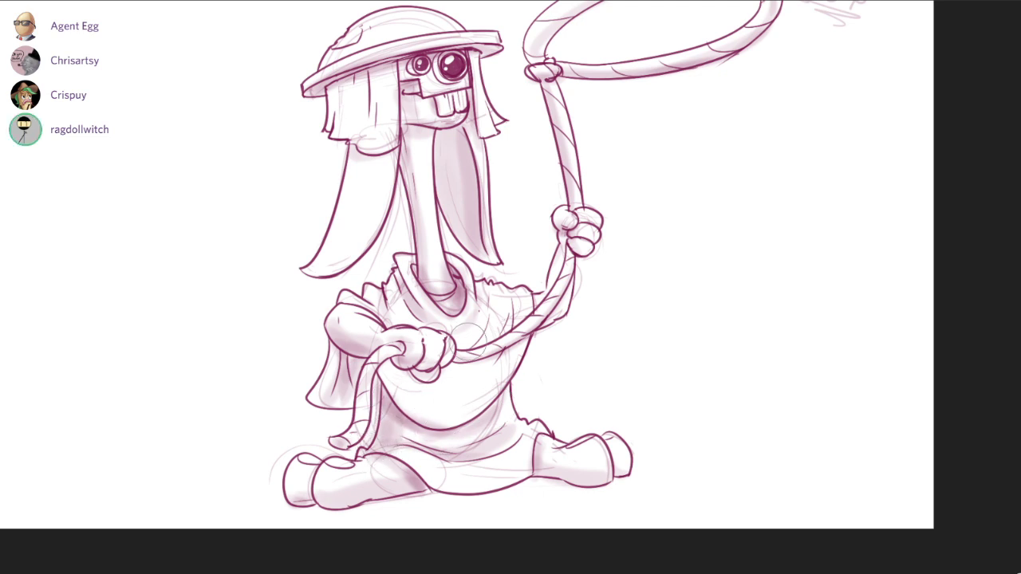
pyautogui.moveTo(431, 370); pyautogui.dragTo(524, 307)
pyautogui.moveTo(382, 407); pyautogui.dragTo(407, 381)
pyautogui.moveTo(644, 274); pyautogui.dragTo(597, 352)
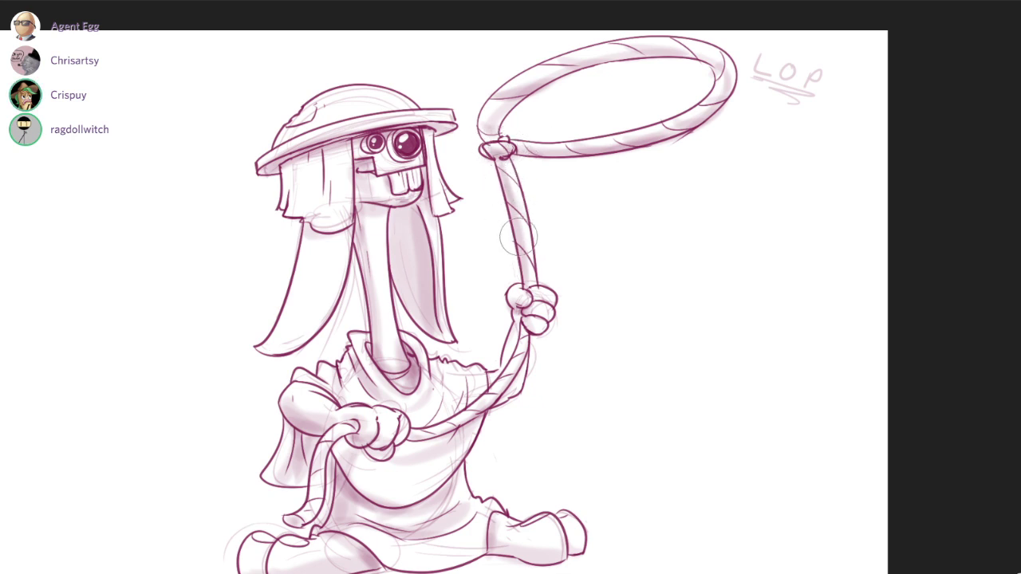
# Add soft shading to the raised arm below the fist, the collar, the chest folds and the upper belly.
pyautogui.moveTo(523, 299); pyautogui.dragTo(530, 343)
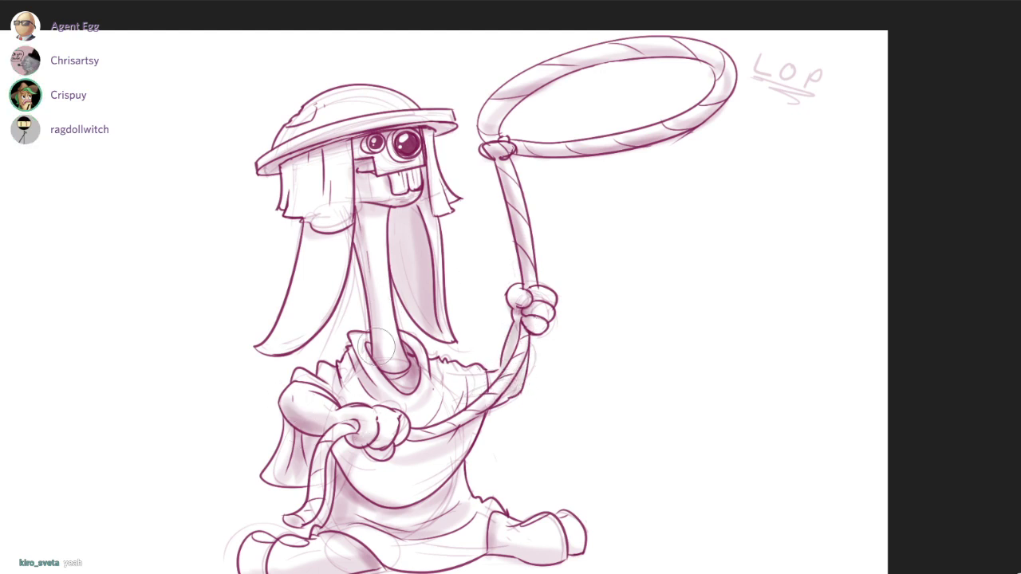
pyautogui.moveTo(380, 341); pyautogui.dragTo(385, 400)
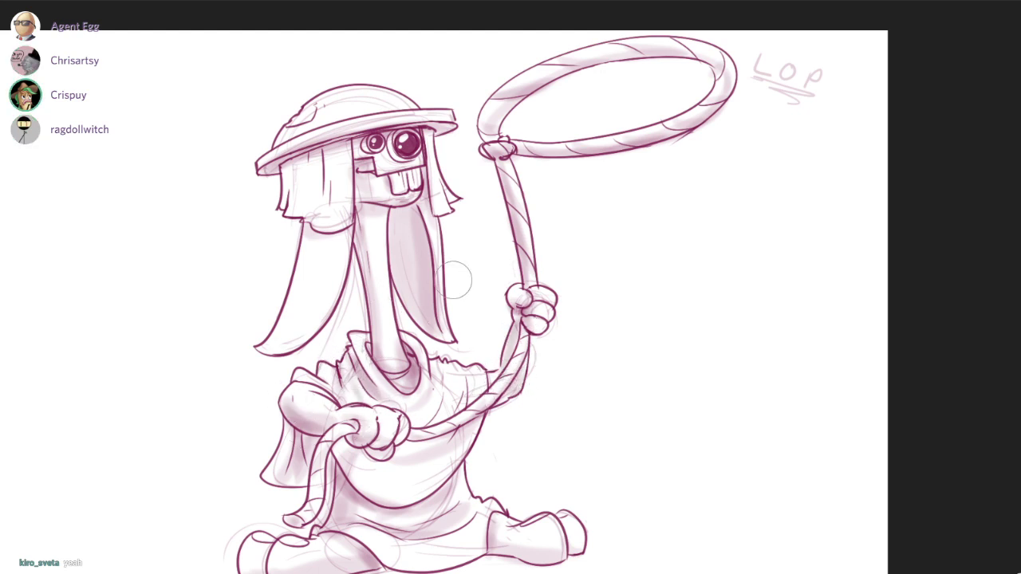
pyautogui.moveTo(464, 397)
pyautogui.mouseDown()
pyautogui.moveTo(452, 389)
pyautogui.moveTo(438, 414)
pyautogui.moveTo(448, 389)
pyautogui.mouseUp()
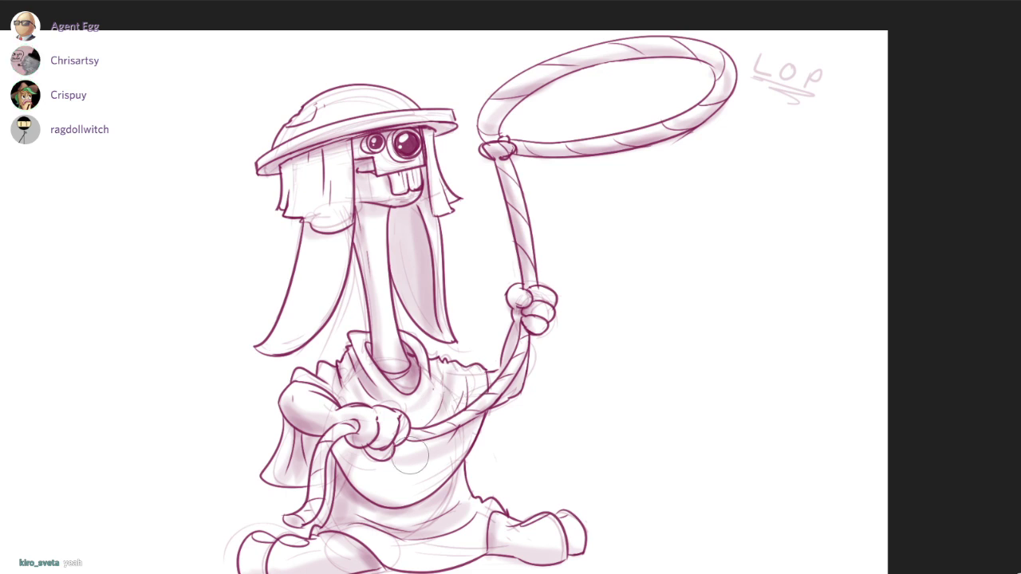
pyautogui.moveTo(410, 456); pyautogui.dragTo(446, 450)
# Shade the near hanging ear, the head cloth above it and the area just under the helmet brim.
pyautogui.moveTo(359, 246); pyautogui.dragTo(302, 343)
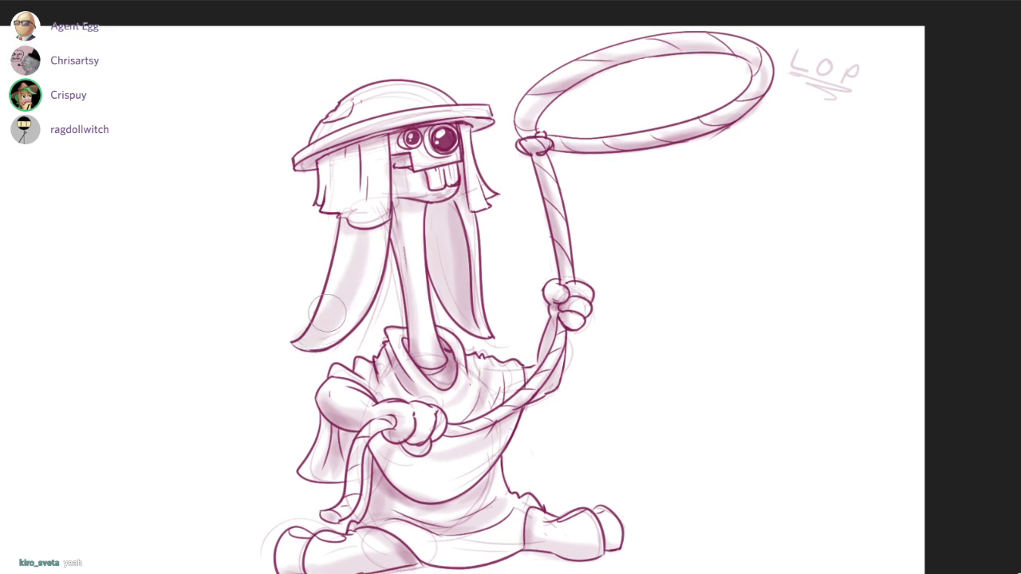
pyautogui.moveTo(327, 311)
pyautogui.mouseDown()
pyautogui.moveTo(362, 158)
pyautogui.moveTo(352, 233)
pyautogui.moveTo(347, 152)
pyautogui.moveTo(326, 205)
pyautogui.mouseUp()
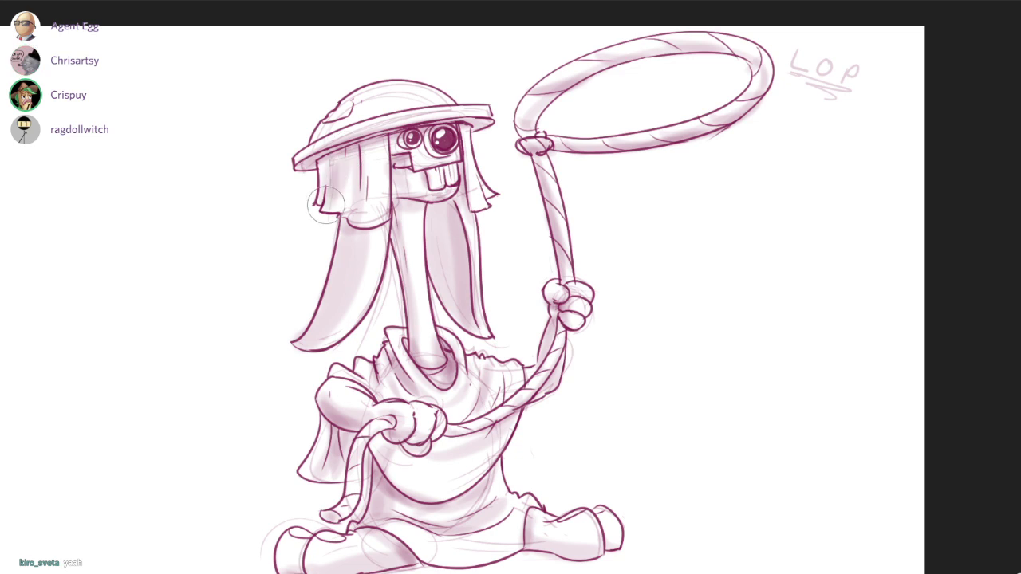
pyautogui.moveTo(327, 168); pyautogui.dragTo(383, 147)
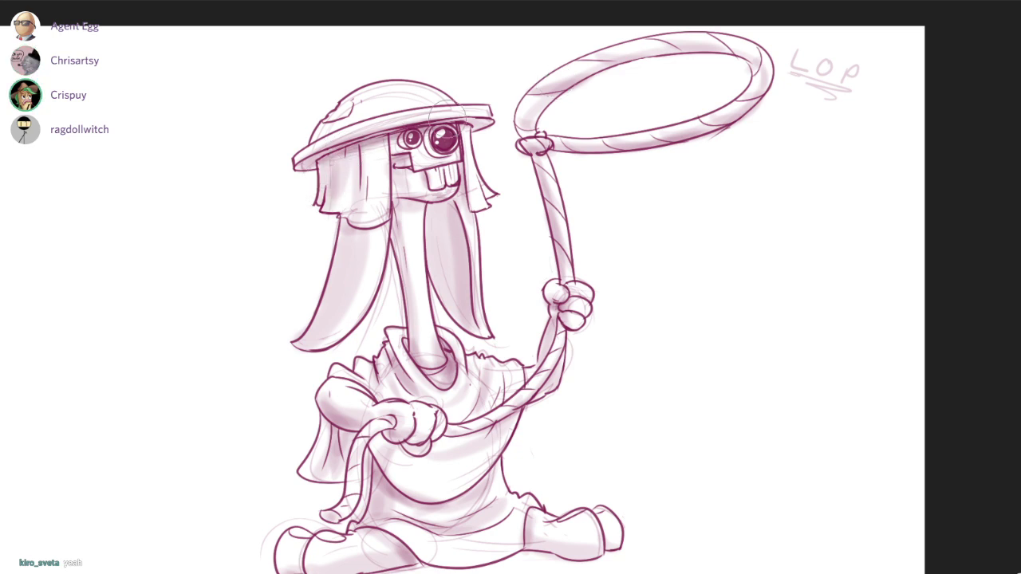
# Reposition the whole drawing on the canvas, moving it toward the middle and nudging it slightly down and left.
pyautogui.moveTo(937, 293)
pyautogui.mouseDown()
pyautogui.moveTo(955, 285)
pyautogui.moveTo(958, 201)
pyautogui.moveTo(985, 232)
pyautogui.mouseUp()
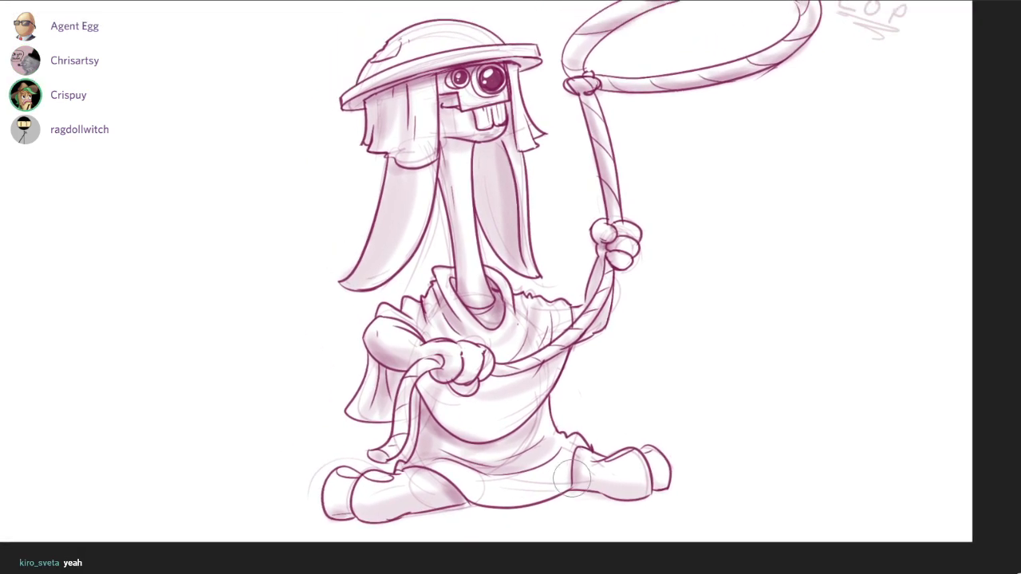
pyautogui.keyDown('ctrl'); pyautogui.click(637, 496); pyautogui.keyUp('ctrl')
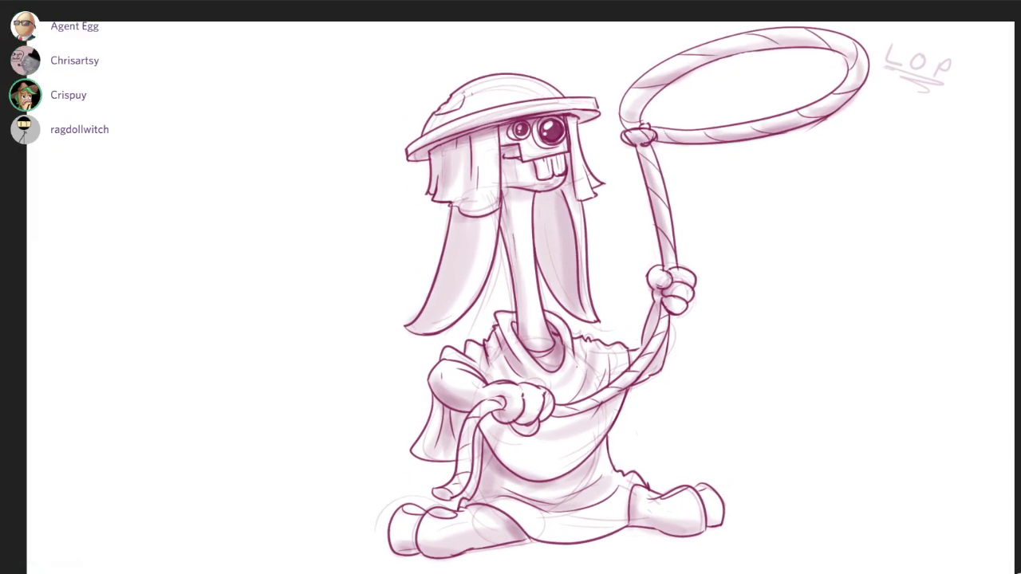
pyautogui.moveTo(527, 295)
pyautogui.mouseDown()
pyautogui.moveTo(461, 297)
pyautogui.moveTo(475, 296)
pyautogui.mouseUp()
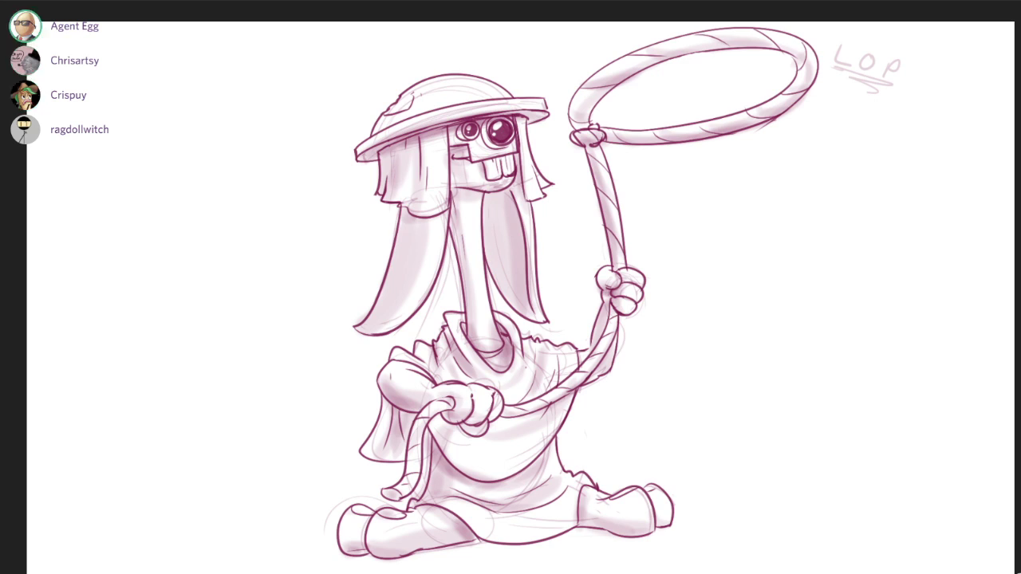
pyautogui.moveTo(788, 175)
pyautogui.mouseDown()
pyautogui.moveTo(768, 164)
pyautogui.moveTo(788, 175)
pyautogui.mouseUp()
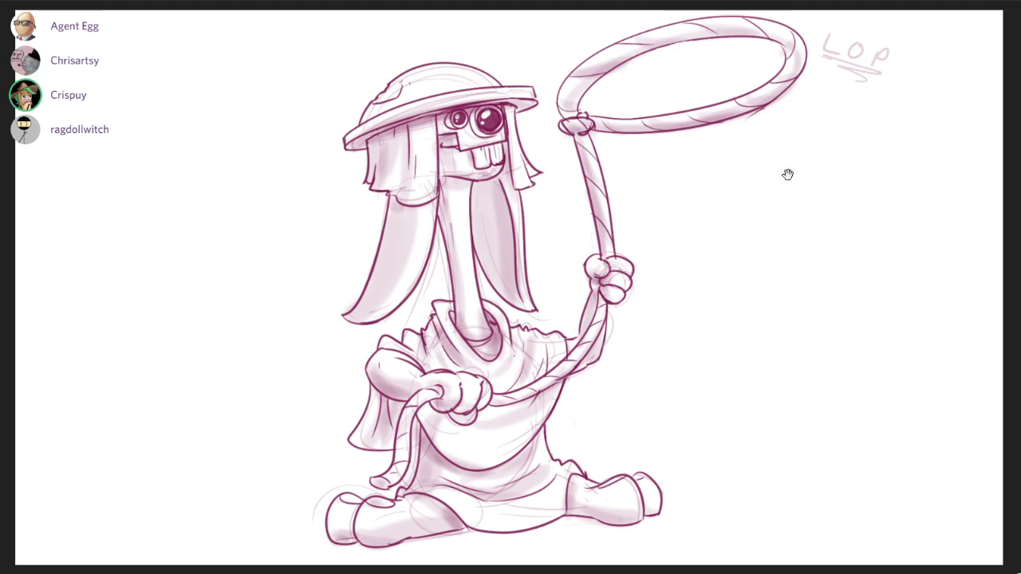
pyautogui.moveTo(789, 177); pyautogui.dragTo(787, 176)
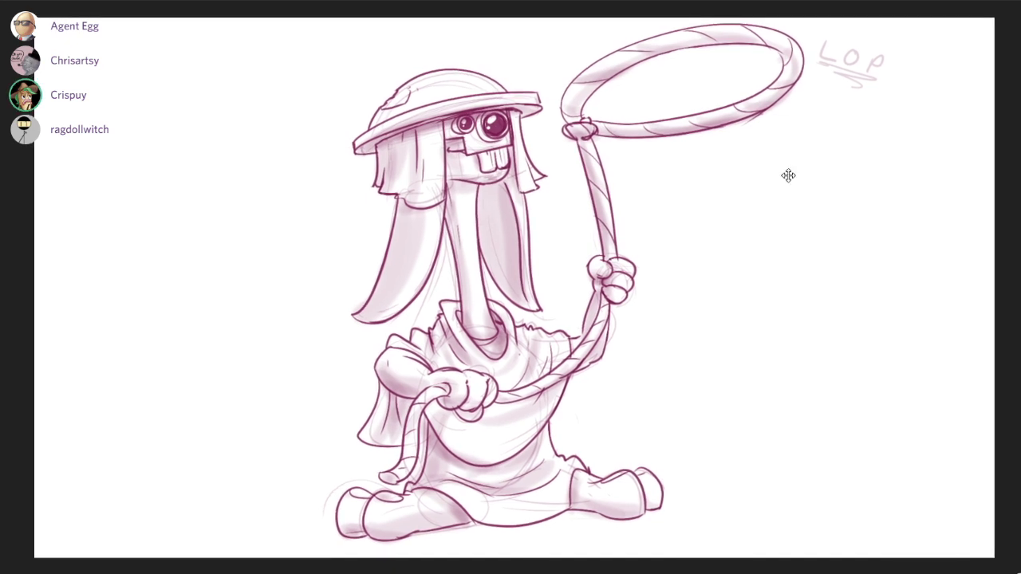
pyautogui.press('Down')
pyautogui.press('Down')
pyautogui.press('Down')
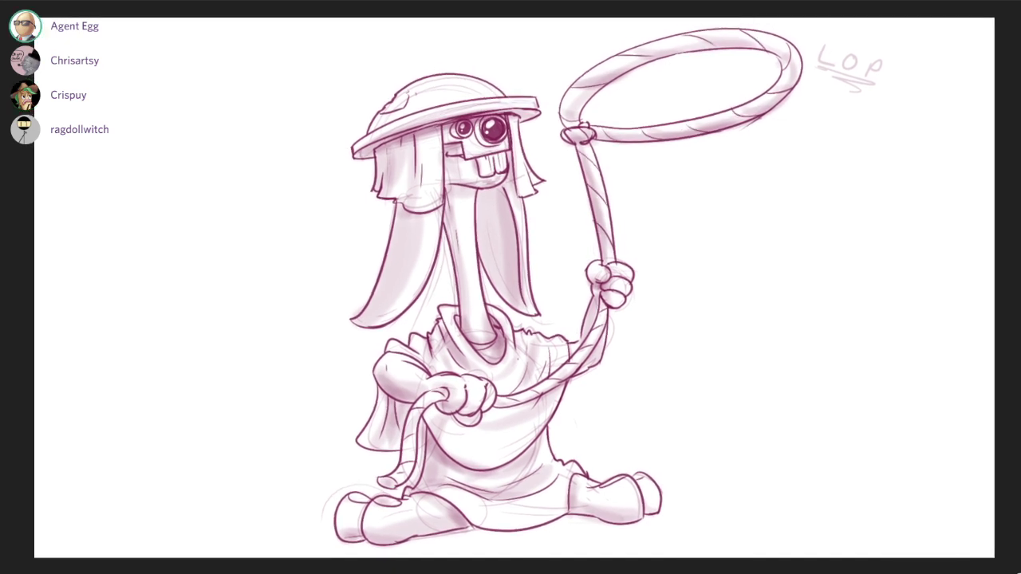
pyautogui.press('Left')
pyautogui.press('Left')
pyautogui.press('Left')
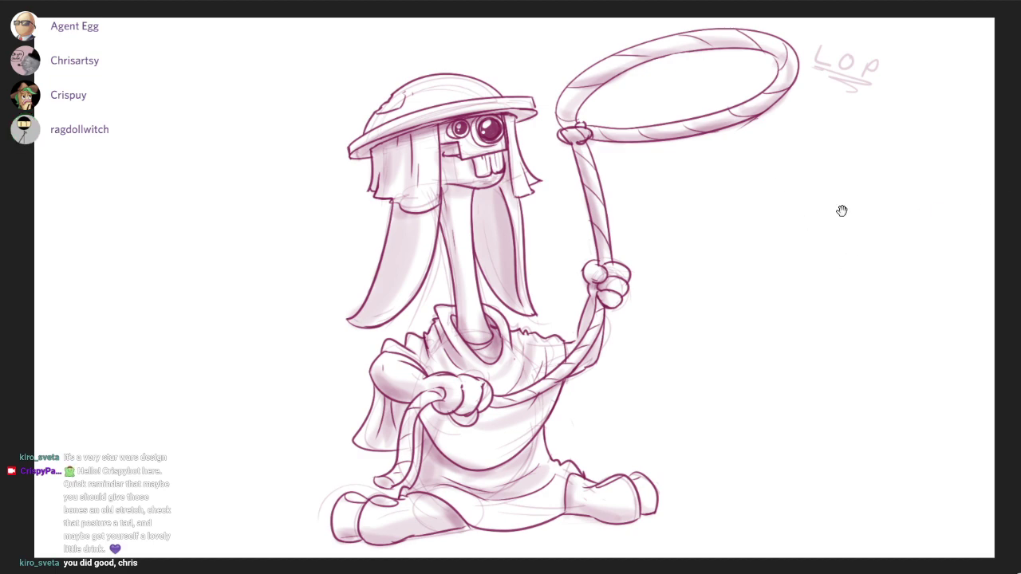
# Show the anime rabbit character reference beside the drawing and enlarge its window for comparison.
pyautogui.moveTo(840, 210); pyautogui.dragTo(581, 207)
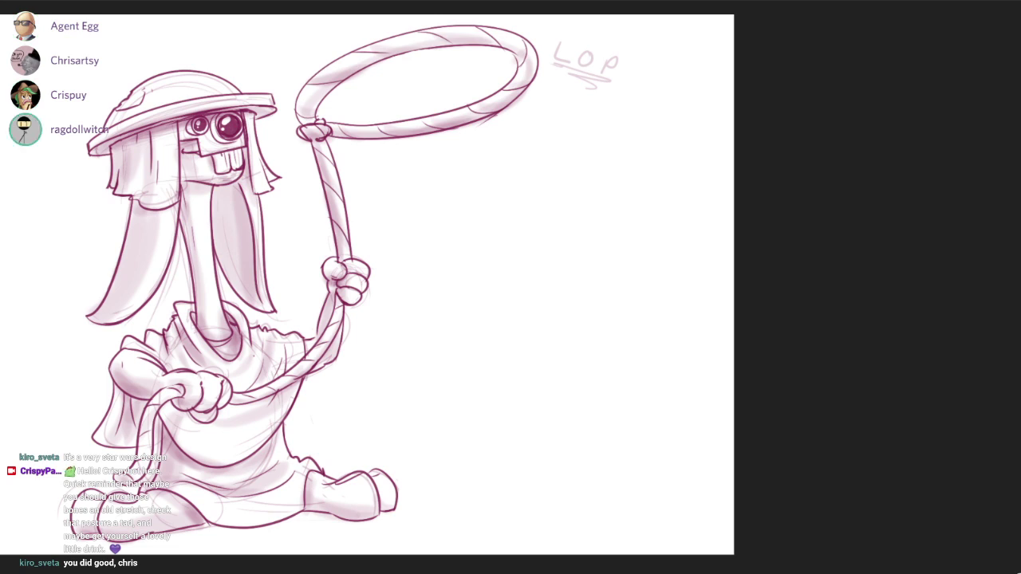
pyautogui.moveTo(976, 0); pyautogui.dragTo(845, 0)
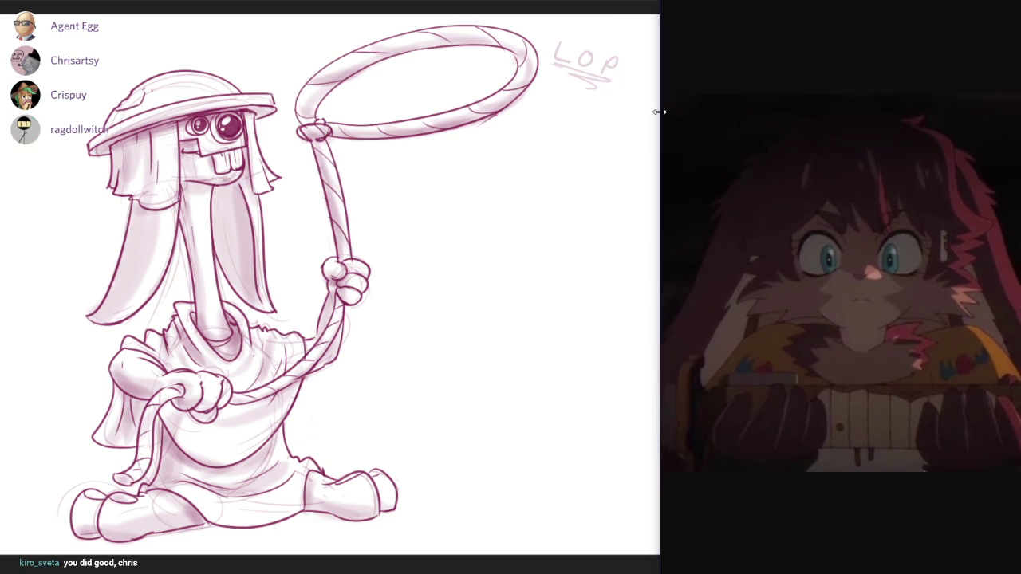
pyautogui.moveTo(661, 111); pyautogui.dragTo(517, 101)
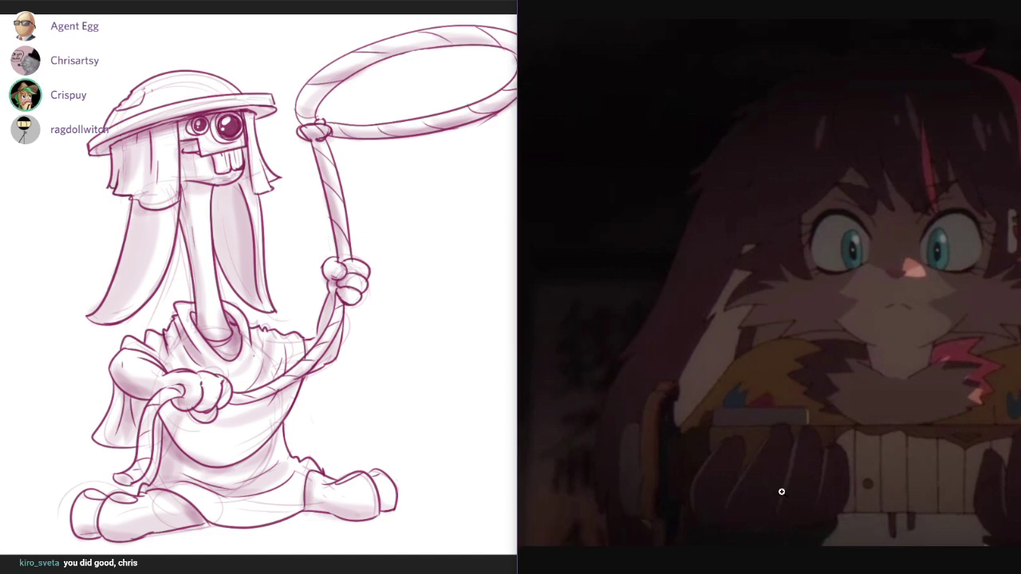
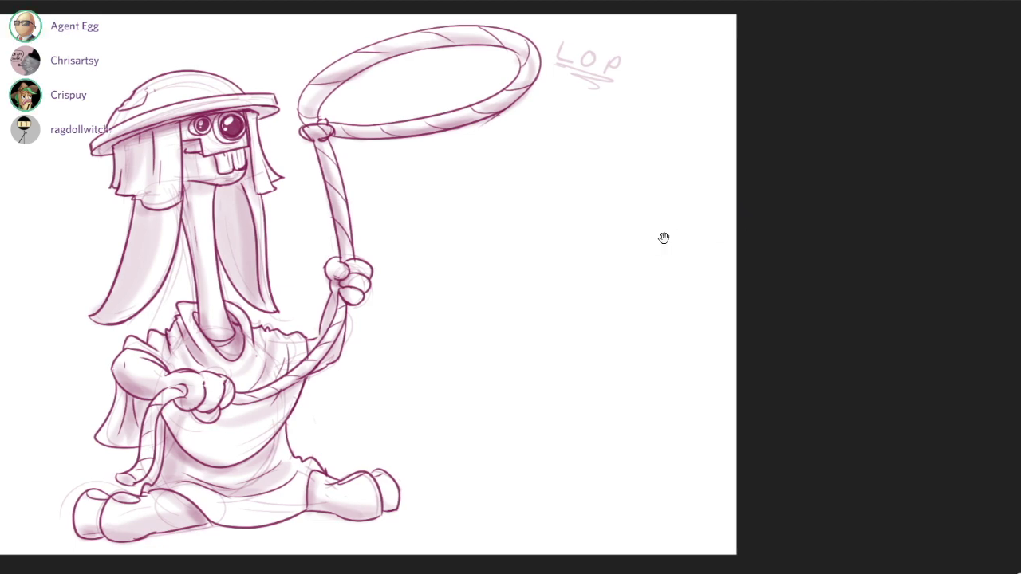
pyautogui.moveTo(663, 237); pyautogui.dragTo(957, 247)
pyautogui.scroll(1, 693, 267)
pyautogui.moveTo(693, 265); pyautogui.dragTo(665, 260)
pyautogui.scroll(-1, 685, 264)
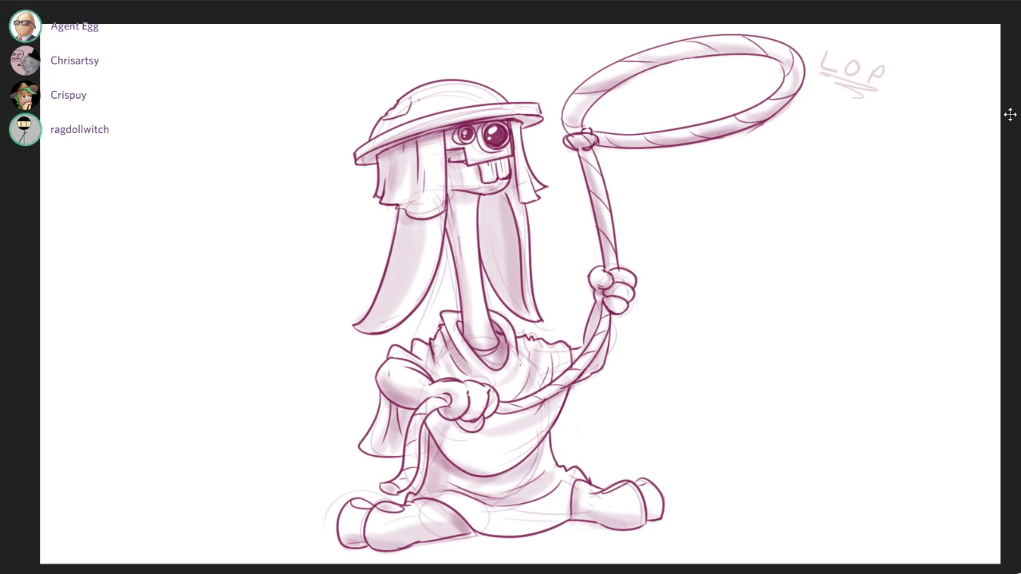
pyautogui.scroll(1, 850, 161)
pyautogui.moveTo(780, 159)
pyautogui.mouseDown()
pyautogui.moveTo(808, 146)
pyautogui.moveTo(774, 144)
pyautogui.moveTo(797, 147)
pyautogui.mouseUp()
pyautogui.scroll(-1, 807, 146)
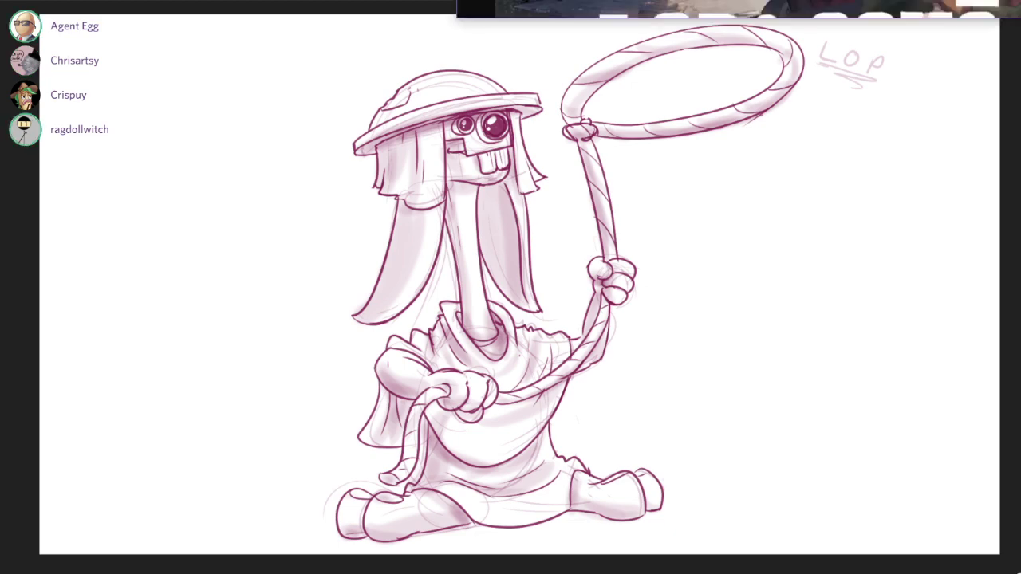
# Switch to the image viewer and examine the full Lop & Ochō poster down to its title.
pyautogui.hotkey('alt', 'Tab')
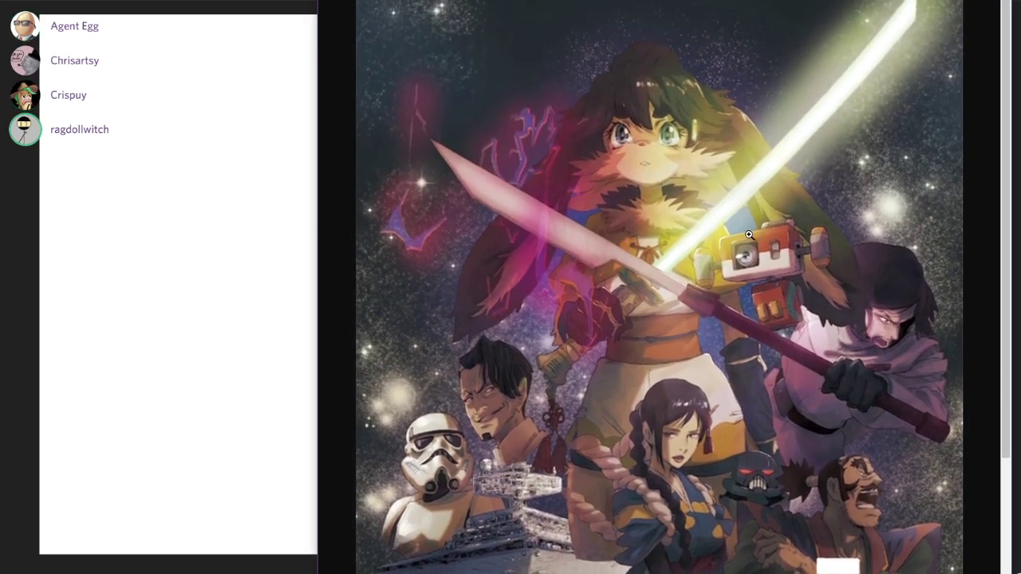
pyautogui.click(938, 316)
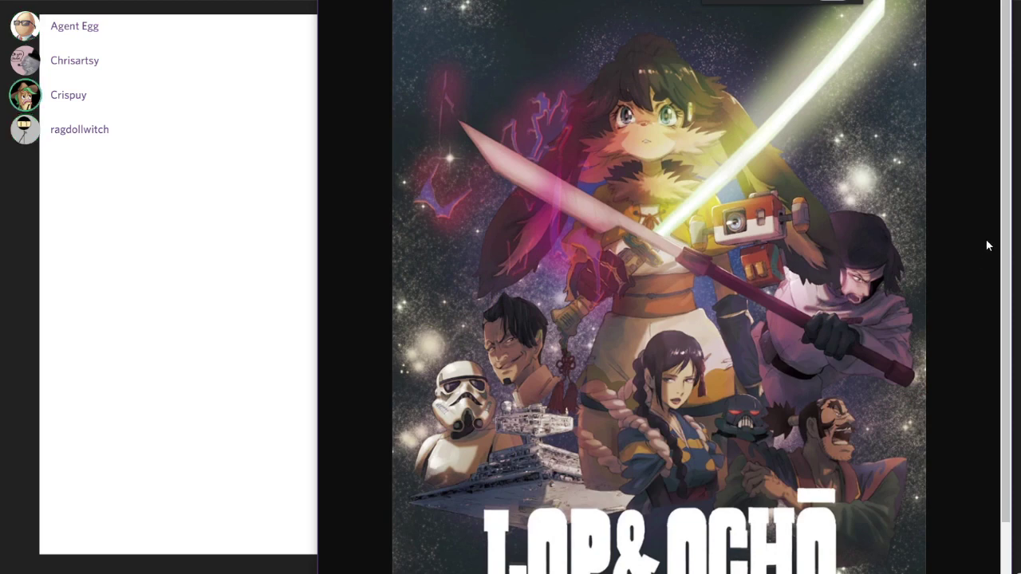
pyautogui.scroll(-1, 1009, 201)
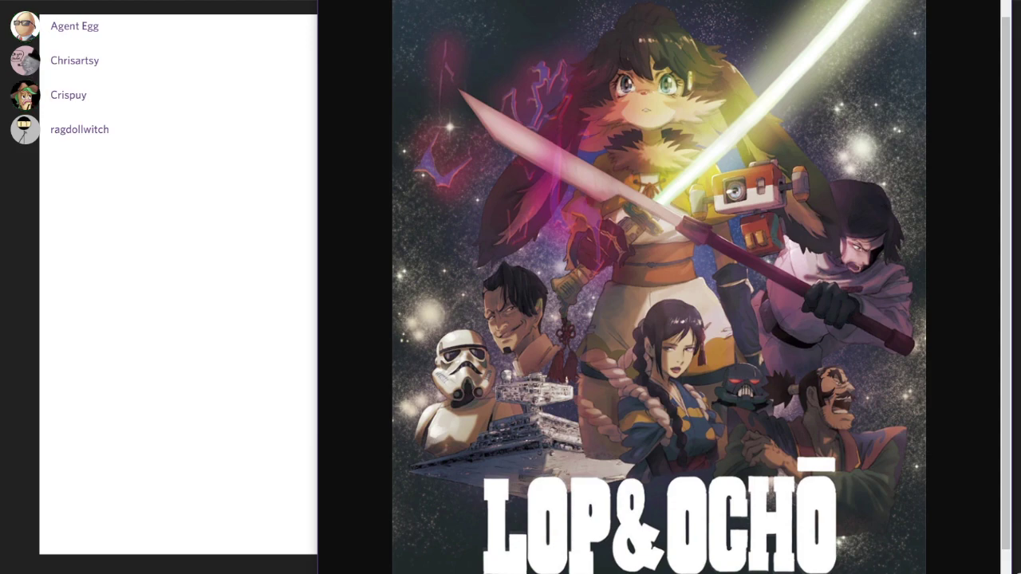
pyautogui.moveTo(661, 0); pyautogui.dragTo(732, 0)
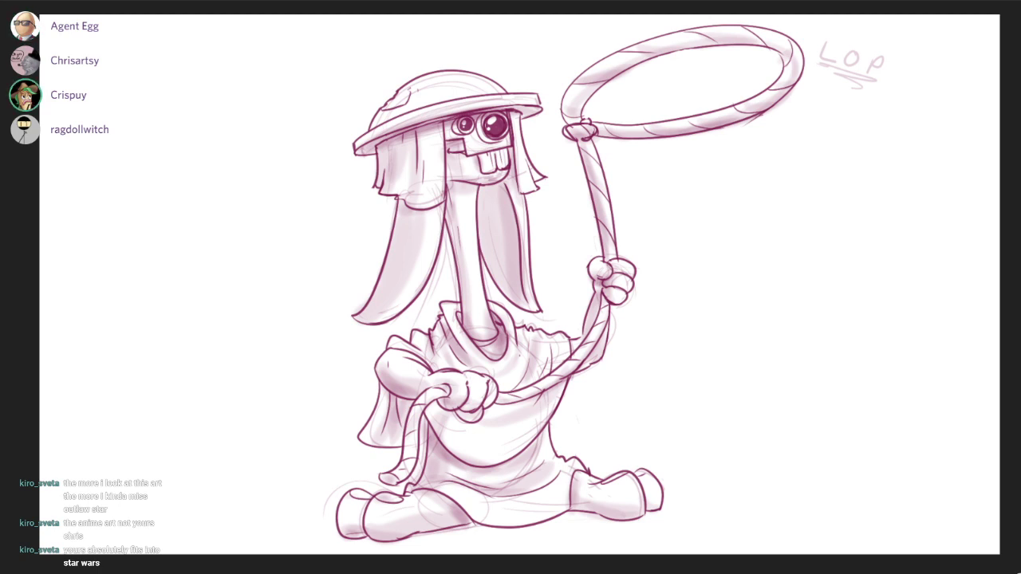
# Clear the finished drawing from the canvas and rough in a new figure's head and the long curved shape with a rounded end in green.
pyautogui.press('Delete')
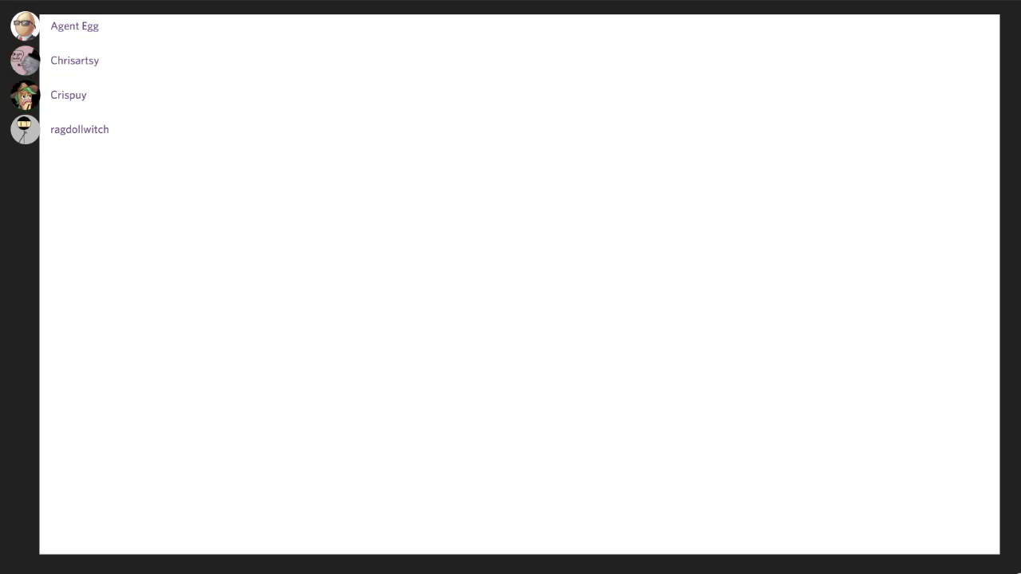
pyautogui.scroll(1, 923, 73)
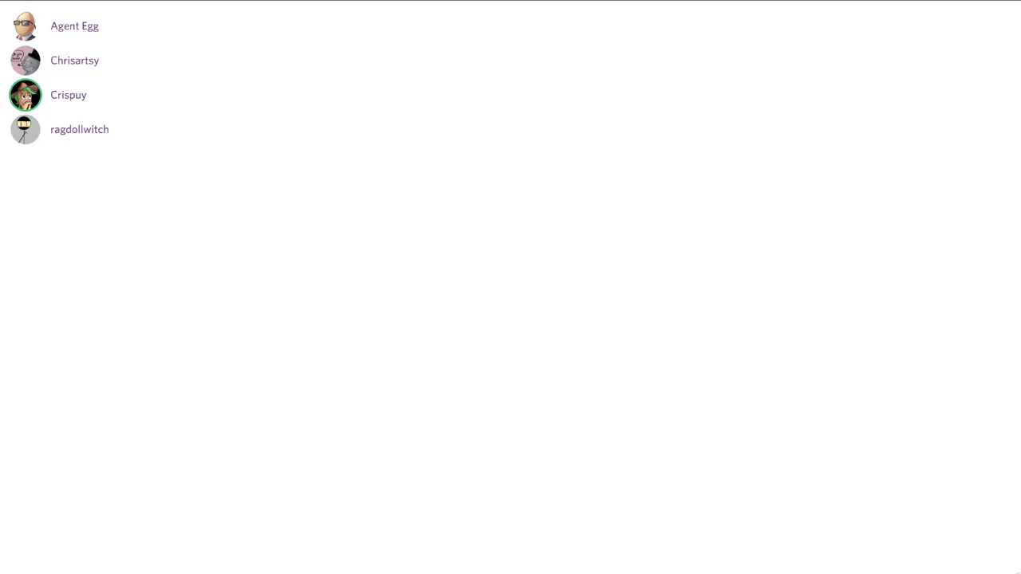
pyautogui.moveTo(565, 66)
pyautogui.mouseDown()
pyautogui.moveTo(547, 69)
pyautogui.moveTo(593, 120)
pyautogui.moveTo(537, 81)
pyautogui.mouseUp()
pyautogui.hotkey('ctrl', 'z')
pyautogui.hotkey('ctrl', 'z')
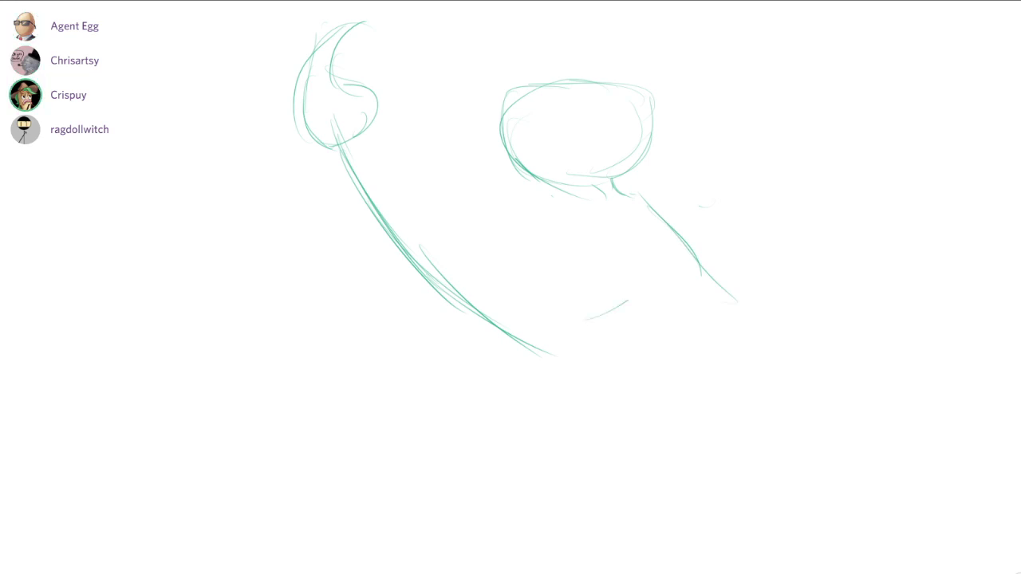
# Sketch the forearm from the bent elbow and the outstretched other arm, both reaching toward the long curved shape.
pyautogui.moveTo(627, 308); pyautogui.dragTo(641, 305)
pyautogui.moveTo(514, 319)
pyautogui.mouseDown()
pyautogui.moveTo(548, 318)
pyautogui.moveTo(659, 271)
pyautogui.mouseUp()
pyautogui.hotkey('ctrl', 'z')
pyautogui.hotkey('ctrl', 'z')
pyautogui.moveTo(545, 318)
pyautogui.mouseDown()
pyautogui.moveTo(672, 293)
pyautogui.moveTo(600, 325)
pyautogui.mouseUp()
pyautogui.moveTo(695, 286); pyautogui.dragTo(572, 330)
pyautogui.moveTo(666, 301); pyautogui.dragTo(585, 326)
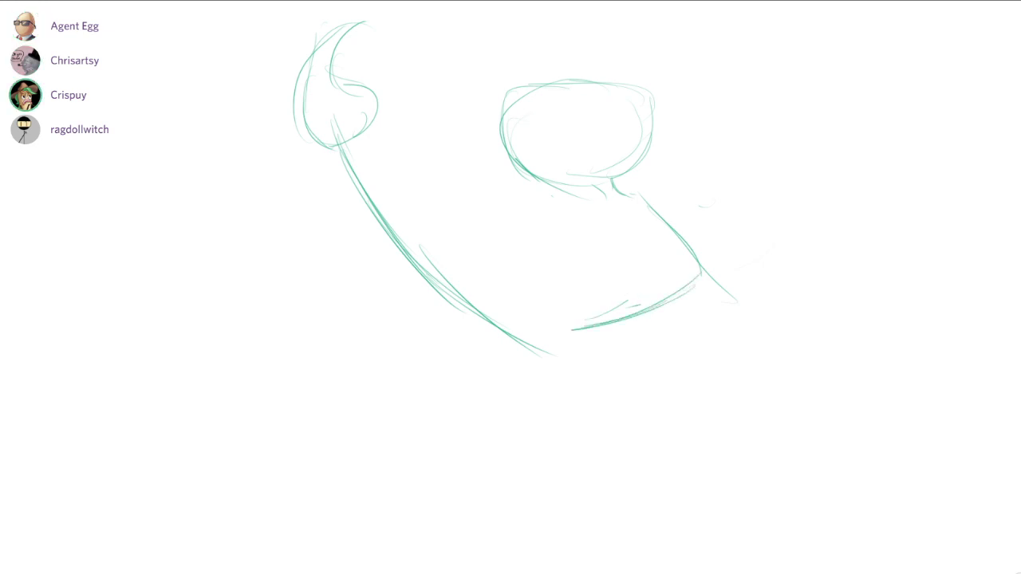
pyautogui.moveTo(608, 203); pyautogui.dragTo(493, 256)
pyautogui.moveTo(590, 209)
pyautogui.mouseDown()
pyautogui.moveTo(529, 243)
pyautogui.moveTo(434, 262)
pyautogui.mouseUp()
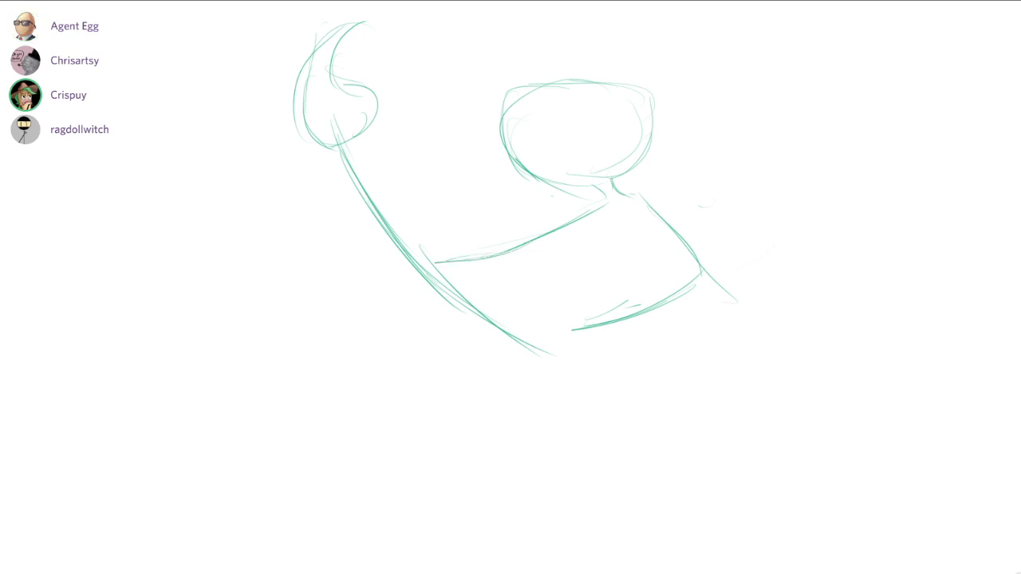
# Sketch the figure's narrow torso with curved chest and back lines and a rounded hip below.
pyautogui.moveTo(610, 206); pyautogui.dragTo(620, 254)
pyautogui.hotkey('ctrl', 'z')
pyautogui.moveTo(602, 219)
pyautogui.mouseDown()
pyautogui.moveTo(612, 265)
pyautogui.moveTo(633, 263)
pyautogui.mouseUp()
pyautogui.hotkey('ctrl', 'z')
pyautogui.hotkey('ctrl', 'z')
pyautogui.moveTo(652, 209); pyautogui.dragTo(668, 256)
pyautogui.moveTo(662, 217)
pyautogui.mouseDown()
pyautogui.moveTo(678, 258)
pyautogui.moveTo(625, 307)
pyautogui.mouseUp()
pyautogui.moveTo(628, 263); pyautogui.dragTo(632, 314)
pyautogui.moveTo(628, 319); pyautogui.dragTo(675, 333)
# Rough in the bent front leg and a rear leg stretching diagonally back from the hip.
pyautogui.moveTo(683, 243)
pyautogui.mouseDown()
pyautogui.moveTo(676, 324)
pyautogui.moveTo(520, 396)
pyautogui.mouseUp()
pyautogui.hotkey('ctrl', 'z')
pyautogui.moveTo(623, 334)
pyautogui.mouseDown()
pyautogui.moveTo(467, 381)
pyautogui.moveTo(440, 422)
pyautogui.moveTo(464, 502)
pyautogui.mouseUp()
pyautogui.moveTo(678, 337)
pyautogui.mouseDown()
pyautogui.moveTo(718, 432)
pyautogui.moveTo(733, 442)
pyautogui.mouseUp()
pyautogui.moveTo(678, 376); pyautogui.dragTo(758, 473)
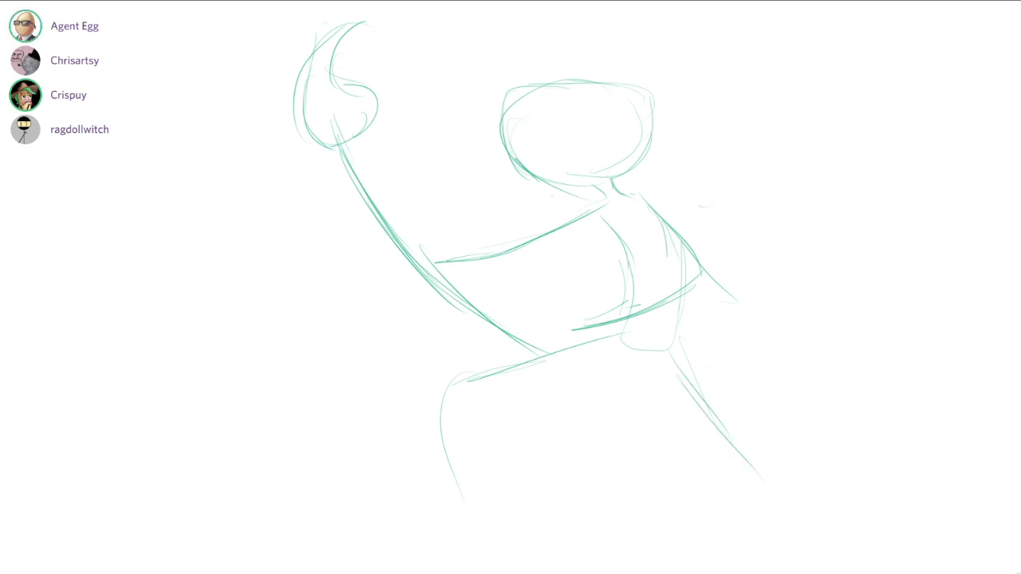
pyautogui.moveTo(690, 385); pyautogui.dragTo(784, 483)
pyautogui.moveTo(703, 410); pyautogui.dragTo(802, 506)
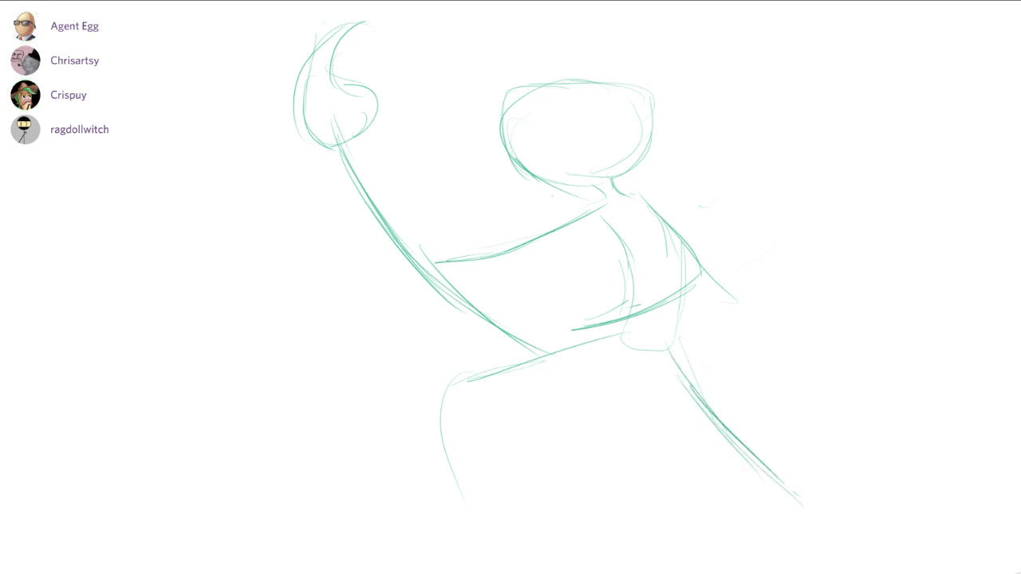
pyautogui.moveTo(739, 448); pyautogui.dragTo(836, 529)
# Rework the bent front leg with a lower knee, a thicker thigh line and a longer double-lined shin.
pyautogui.moveTo(440, 405); pyautogui.dragTo(461, 498)
pyautogui.moveTo(445, 424); pyautogui.dragTo(471, 527)
pyautogui.moveTo(511, 371); pyautogui.dragTo(448, 389)
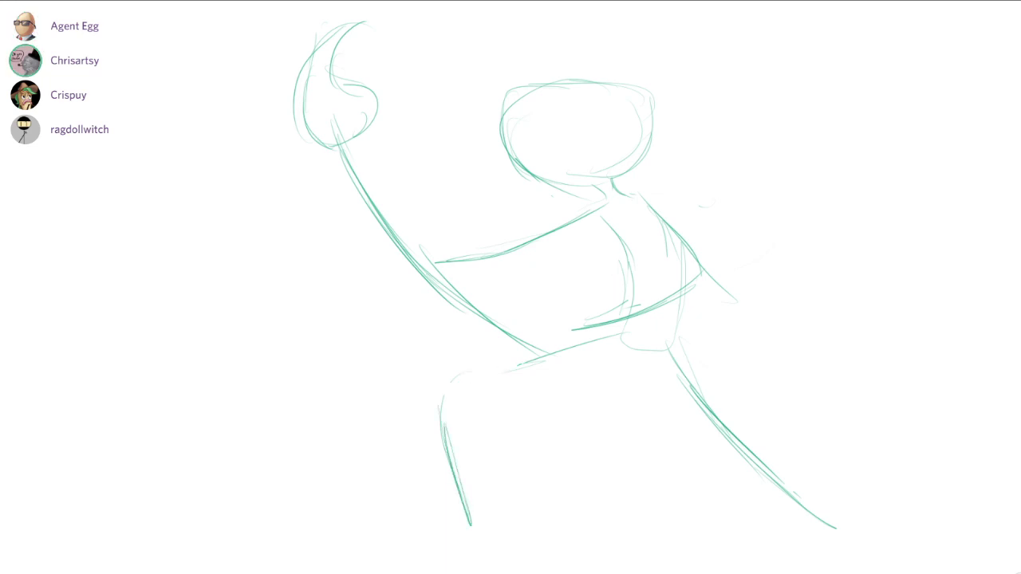
pyautogui.moveTo(606, 341)
pyautogui.mouseDown()
pyautogui.moveTo(458, 415)
pyautogui.moveTo(485, 528)
pyautogui.mouseUp()
pyautogui.moveTo(451, 417); pyautogui.dragTo(505, 560)
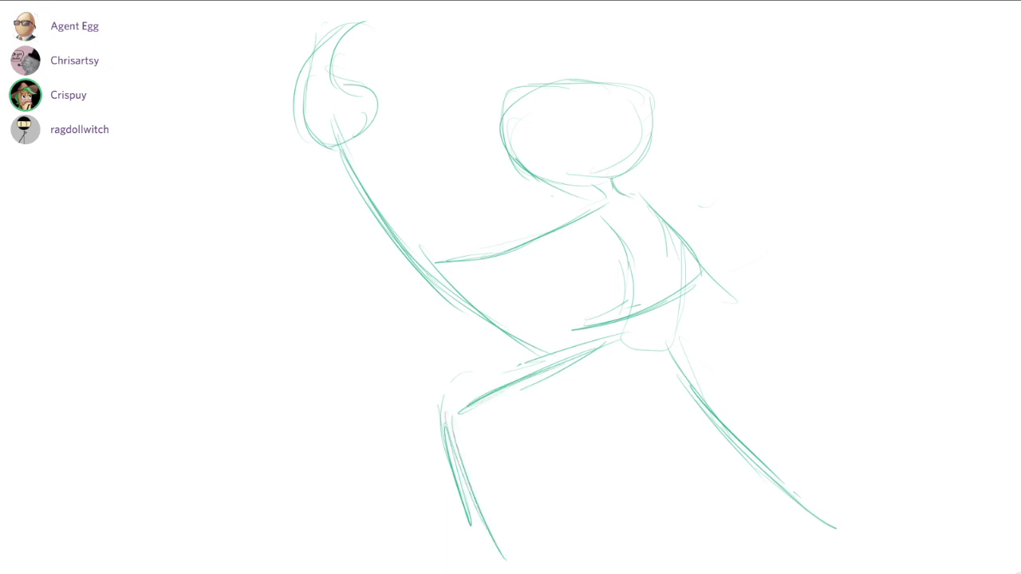
# Erase the rear leg and redraw it at a shallower angle, stretching farther back from the hip.
pyautogui.moveTo(678, 364); pyautogui.dragTo(826, 521)
pyautogui.moveTo(724, 435); pyautogui.dragTo(834, 527)
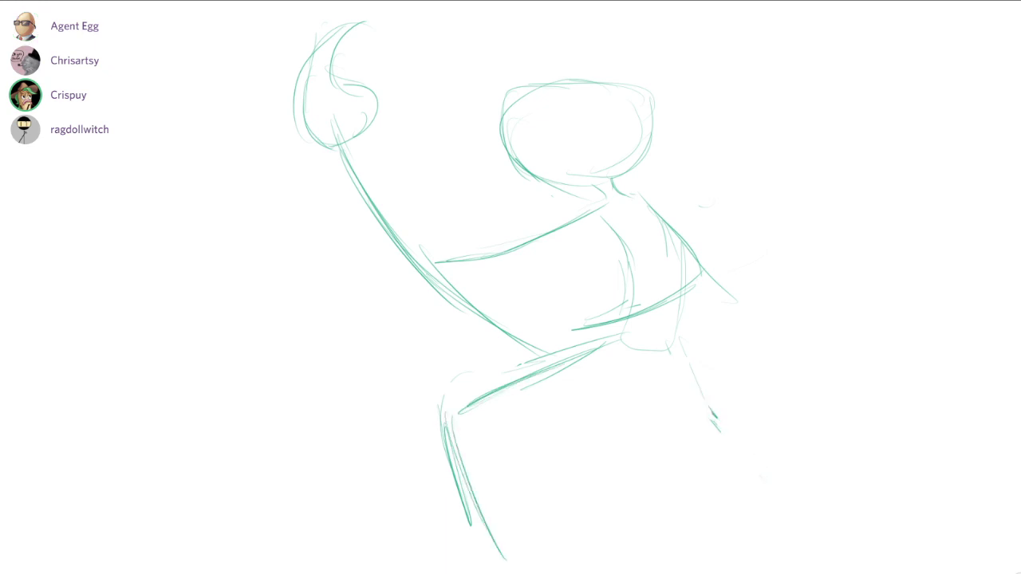
pyautogui.moveTo(652, 348); pyautogui.dragTo(855, 456)
pyautogui.moveTo(702, 376); pyautogui.dragTo(922, 507)
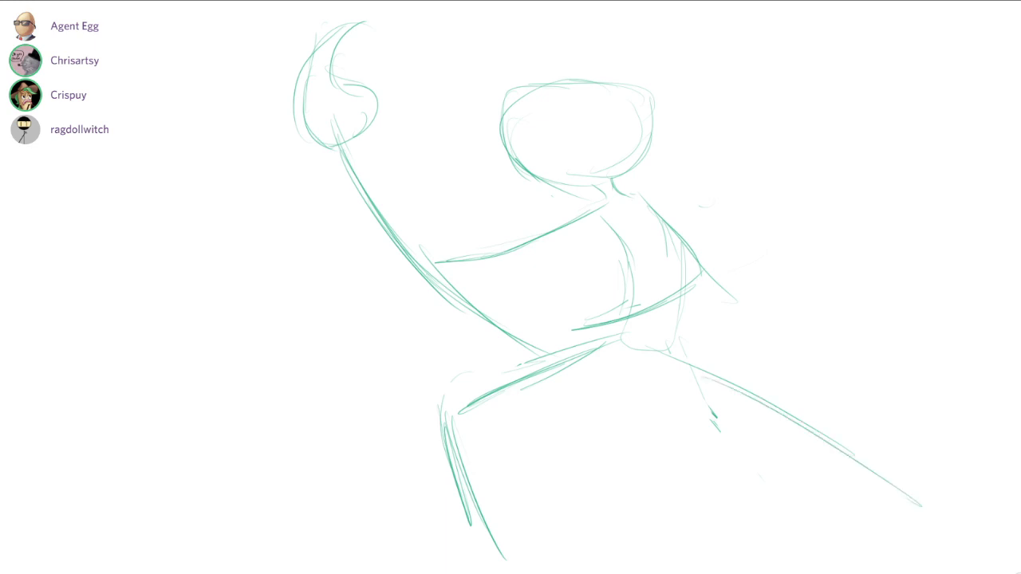
pyautogui.moveTo(870, 471); pyautogui.dragTo(942, 534)
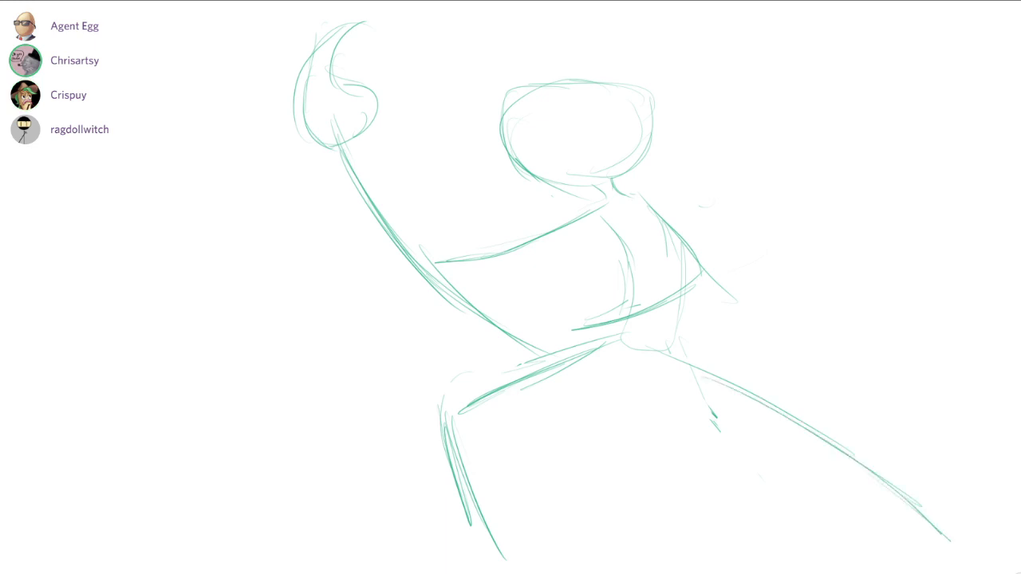
# Erase the long staff shaft below its curved head and redraw it at a shallower angle, crossing the hip.
pyautogui.moveTo(347, 164); pyautogui.dragTo(373, 212)
pyautogui.moveTo(502, 327)
pyautogui.mouseDown()
pyautogui.moveTo(408, 253)
pyautogui.moveTo(534, 351)
pyautogui.mouseUp()
pyautogui.moveTo(407, 250); pyautogui.dragTo(379, 219)
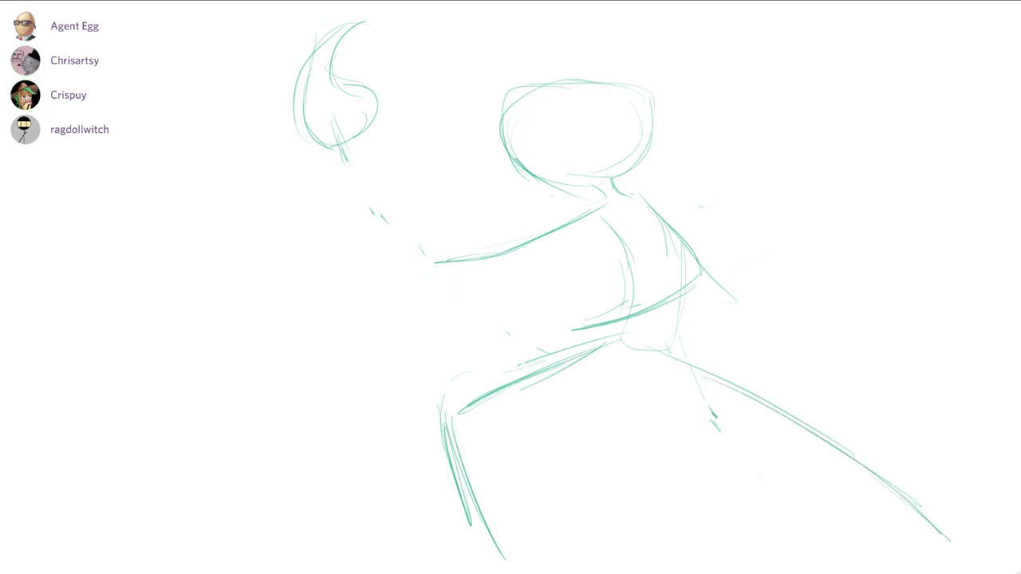
pyautogui.moveTo(346, 146); pyautogui.dragTo(548, 308)
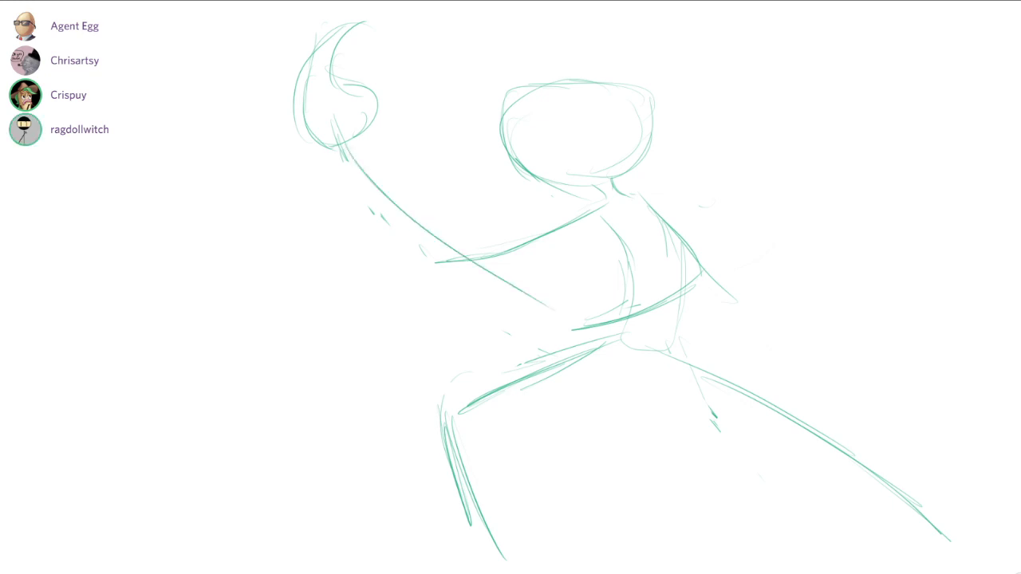
pyautogui.moveTo(365, 173); pyautogui.dragTo(578, 323)
pyautogui.moveTo(419, 232); pyautogui.dragTo(591, 334)
pyautogui.moveTo(493, 289); pyautogui.dragTo(623, 347)
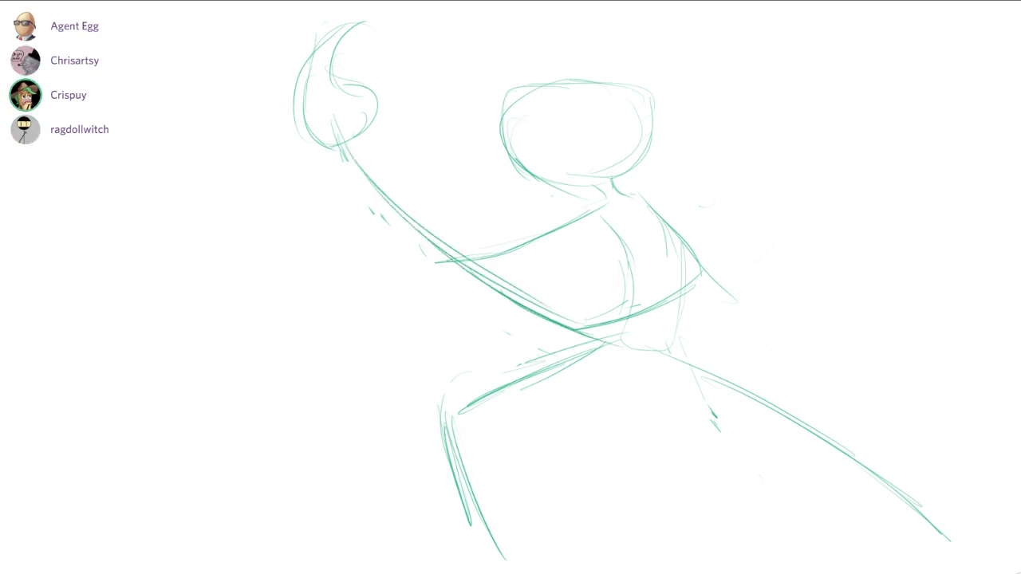
pyautogui.moveTo(540, 306)
pyautogui.mouseDown()
pyautogui.moveTo(675, 371)
pyautogui.moveTo(617, 351)
pyautogui.mouseUp()
pyautogui.moveTo(561, 325); pyautogui.dragTo(682, 376)
pyautogui.moveTo(614, 351); pyautogui.dragTo(686, 378)
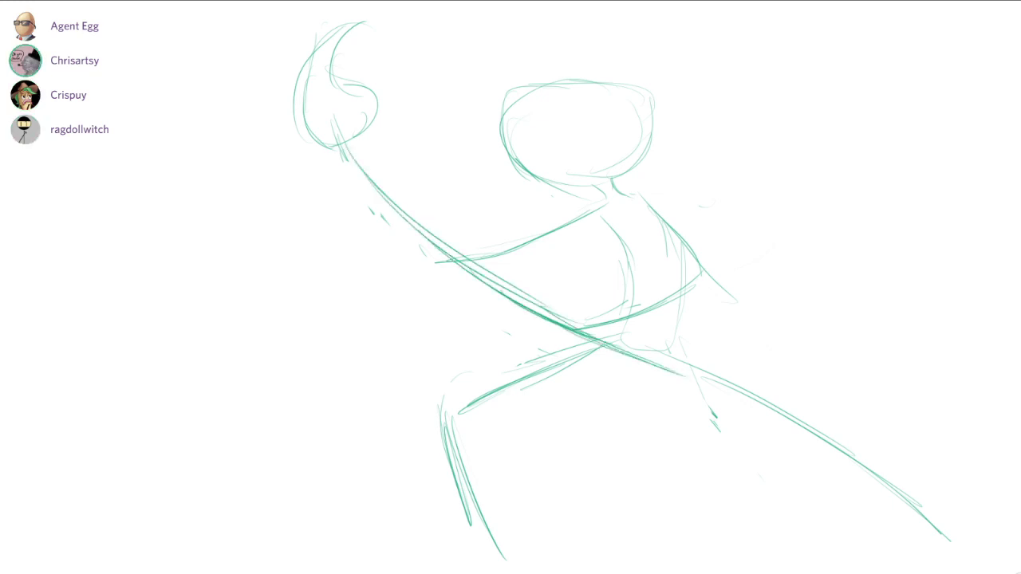
# Sketch flame-like pointed horns rising from the top of the figure's head.
pyautogui.moveTo(504, 97); pyautogui.dragTo(551, 28)
pyautogui.moveTo(558, 62)
pyautogui.mouseDown()
pyautogui.moveTo(594, 16)
pyautogui.moveTo(602, 62)
pyautogui.mouseUp()
pyautogui.hotkey('ctrl', 'z')
pyautogui.hotkey('ctrl', 'z')
pyautogui.hotkey('ctrl', 'z')
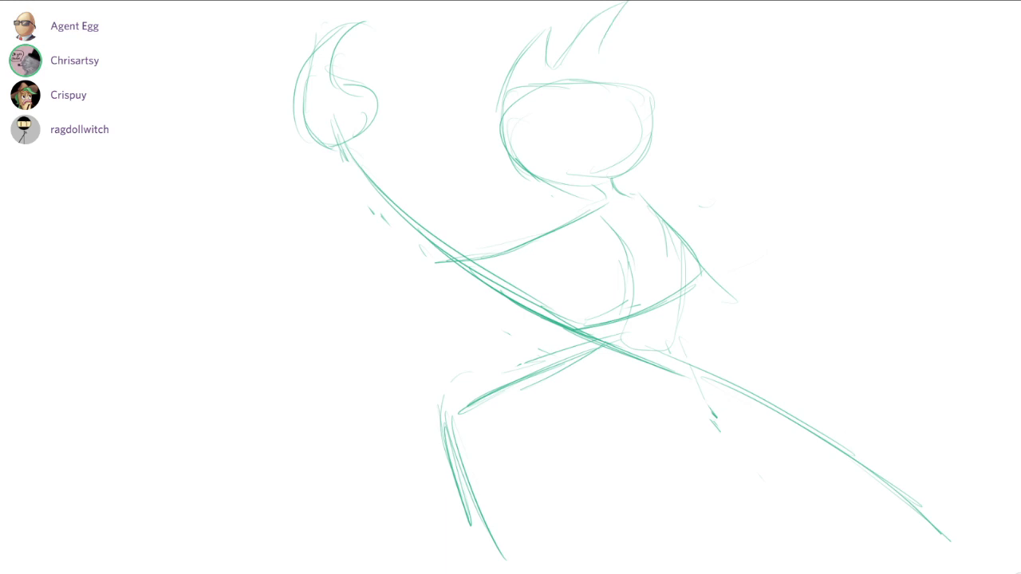
pyautogui.moveTo(625, 4)
pyautogui.mouseDown()
pyautogui.moveTo(607, 47)
pyautogui.moveTo(647, 50)
pyautogui.moveTo(659, 77)
pyautogui.mouseUp()
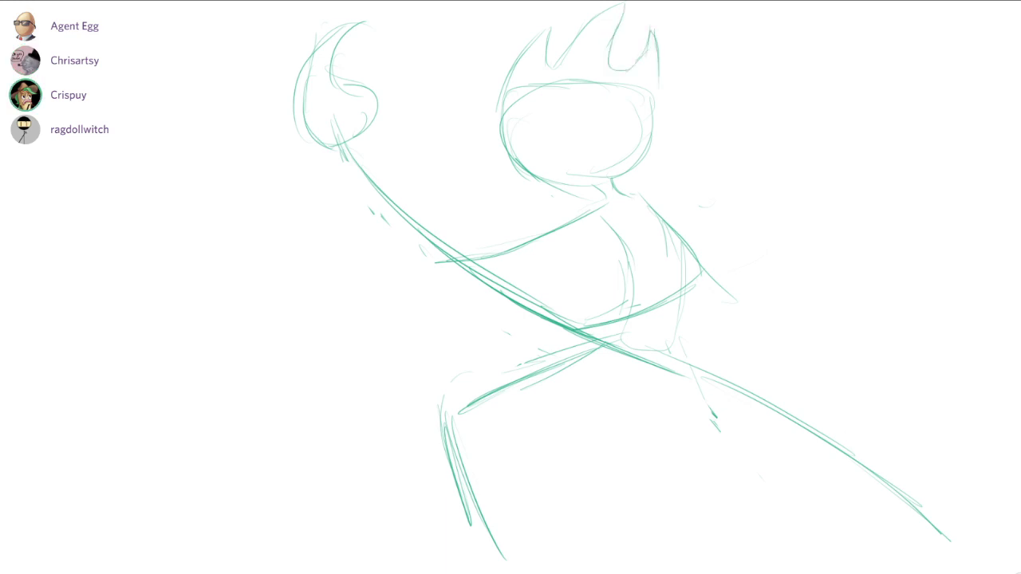
# Reshape the head with curved sides tapering to a pointed chin and erase the old oval lines inside it.
pyautogui.moveTo(652, 36); pyautogui.dragTo(658, 132)
pyautogui.moveTo(659, 86)
pyautogui.mouseDown()
pyautogui.moveTo(641, 162)
pyautogui.moveTo(607, 177)
pyautogui.mouseUp()
pyautogui.moveTo(502, 102)
pyautogui.mouseDown()
pyautogui.moveTo(511, 156)
pyautogui.moveTo(549, 209)
pyautogui.mouseUp()
pyautogui.moveTo(507, 134)
pyautogui.mouseDown()
pyautogui.moveTo(528, 192)
pyautogui.moveTo(552, 212)
pyautogui.mouseUp()
pyautogui.moveTo(505, 115)
pyautogui.mouseDown()
pyautogui.moveTo(566, 213)
pyautogui.moveTo(654, 154)
pyautogui.mouseUp()
pyautogui.moveTo(611, 185)
pyautogui.mouseDown()
pyautogui.moveTo(664, 107)
pyautogui.moveTo(615, 185)
pyautogui.mouseUp()
pyautogui.moveTo(657, 36); pyautogui.dragTo(659, 127)
pyautogui.moveTo(548, 183)
pyautogui.mouseDown()
pyautogui.moveTo(527, 170)
pyautogui.moveTo(516, 92)
pyautogui.mouseUp()
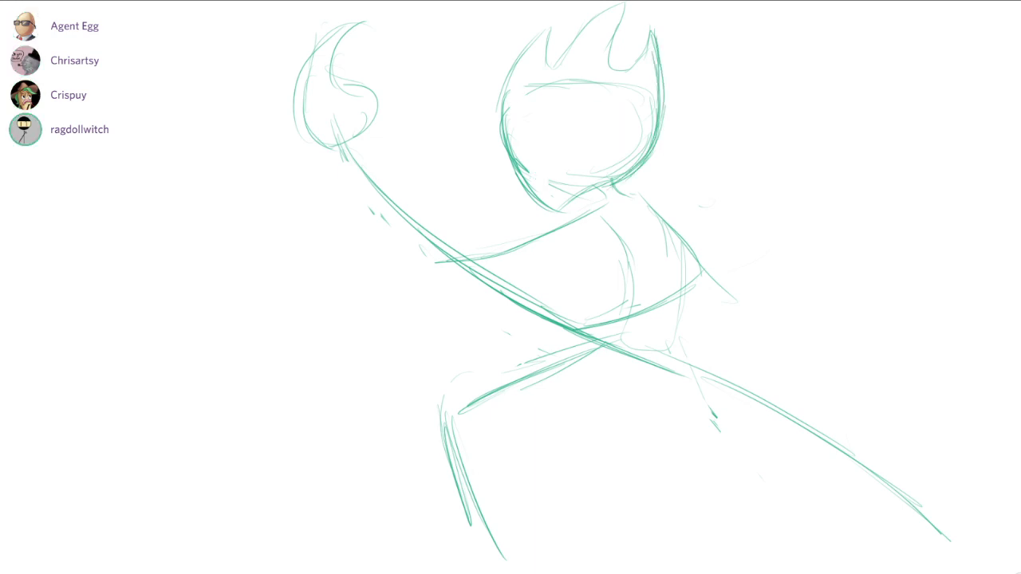
pyautogui.moveTo(593, 82); pyautogui.dragTo(534, 86)
pyautogui.moveTo(632, 88); pyautogui.dragTo(637, 119)
pyautogui.moveTo(589, 174); pyautogui.dragTo(562, 189)
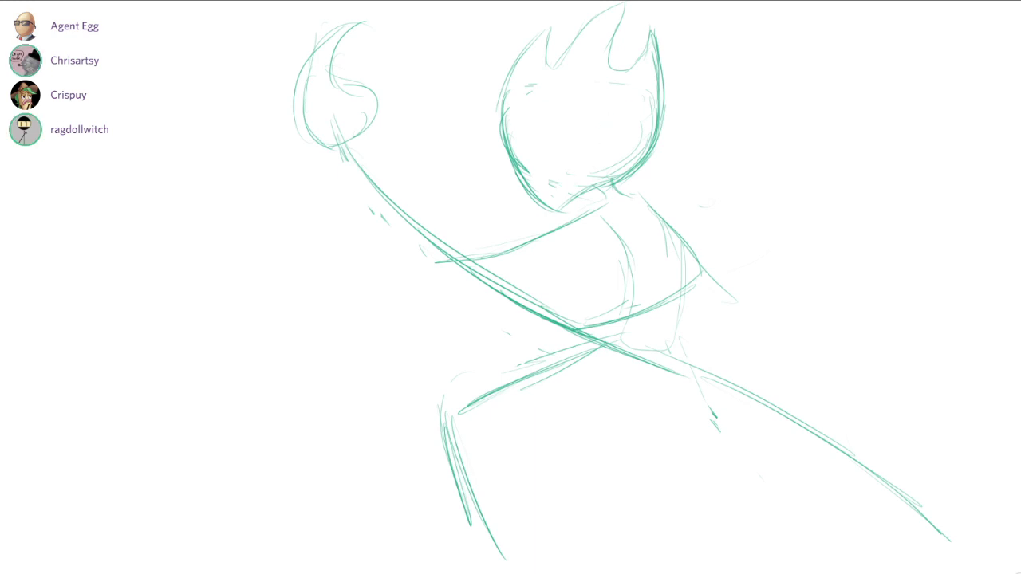
# Draw the near eye as an angry slanted shape and fill it with hatching.
pyautogui.moveTo(608, 97)
pyautogui.mouseDown()
pyautogui.moveTo(589, 150)
pyautogui.moveTo(600, 157)
pyautogui.mouseUp()
pyautogui.moveTo(623, 116)
pyautogui.mouseDown()
pyautogui.moveTo(607, 153)
pyautogui.moveTo(620, 110)
pyautogui.mouseUp()
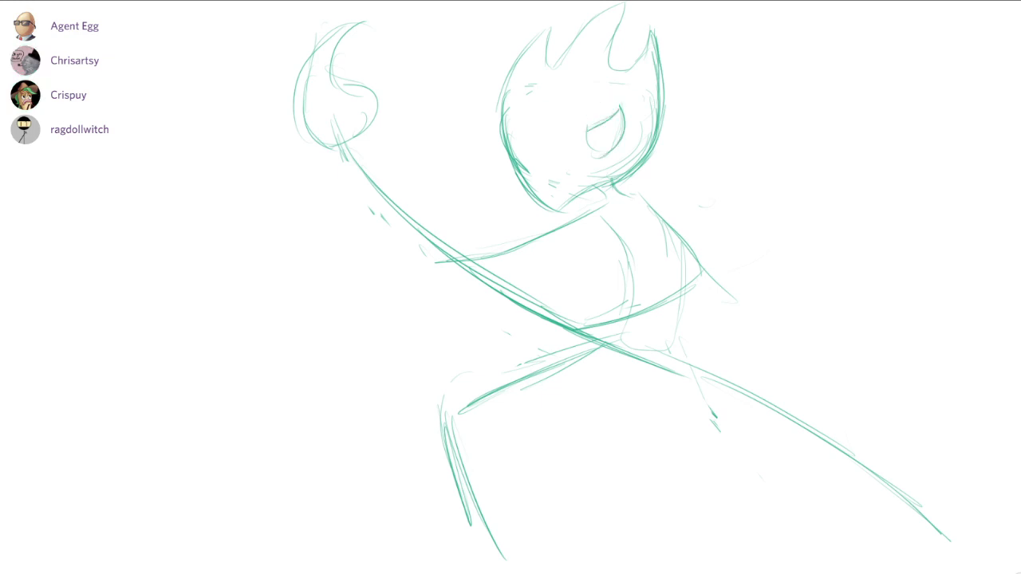
pyautogui.moveTo(613, 145)
pyautogui.mouseDown()
pyautogui.moveTo(600, 152)
pyautogui.moveTo(609, 125)
pyautogui.mouseUp()
pyautogui.moveTo(589, 144); pyautogui.dragTo(615, 128)
pyautogui.moveTo(594, 148); pyautogui.dragTo(613, 137)
pyautogui.moveTo(598, 151)
pyautogui.mouseDown()
pyautogui.moveTo(612, 141)
pyautogui.moveTo(605, 156)
pyautogui.mouseUp()
pyautogui.moveTo(616, 122); pyautogui.dragTo(604, 154)
pyautogui.moveTo(614, 123); pyautogui.dragTo(612, 142)
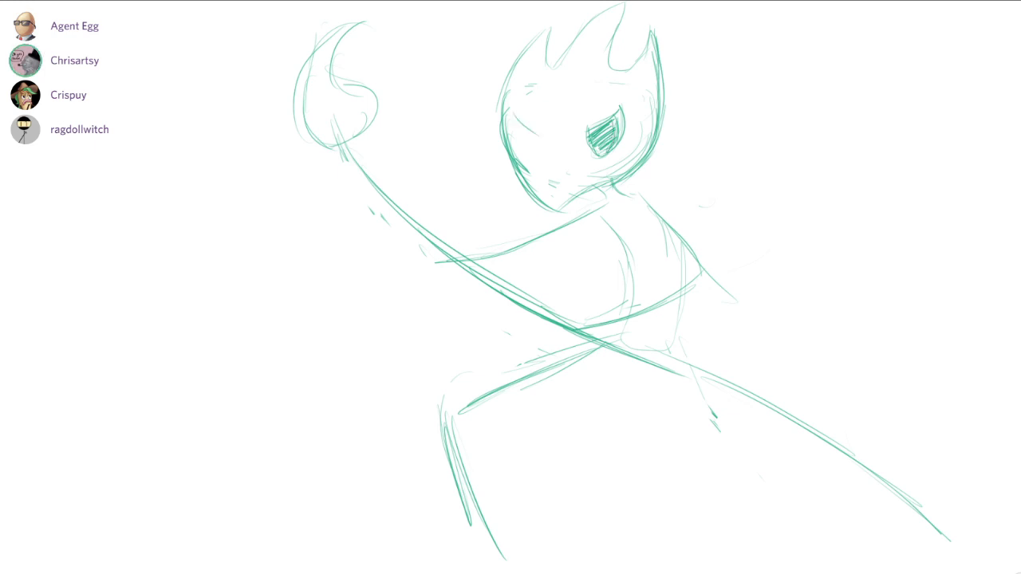
# Add a narrower slanted far eye at the face's edge and shade its inside.
pyautogui.moveTo(508, 117); pyautogui.dragTo(524, 156)
pyautogui.moveTo(508, 122)
pyautogui.mouseDown()
pyautogui.moveTo(534, 163)
pyautogui.moveTo(523, 160)
pyautogui.moveTo(538, 161)
pyautogui.mouseUp()
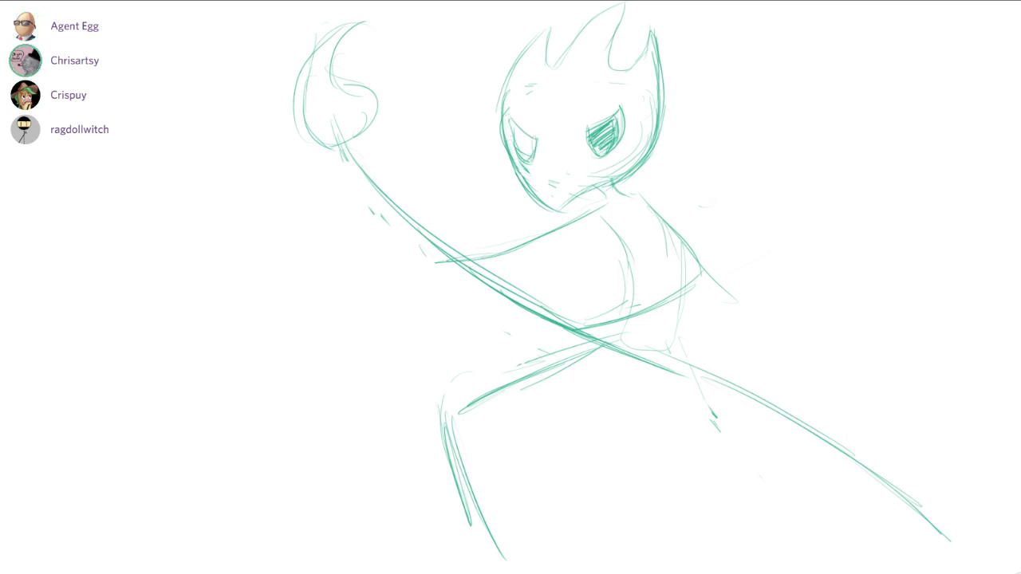
pyautogui.moveTo(518, 128); pyautogui.dragTo(531, 160)
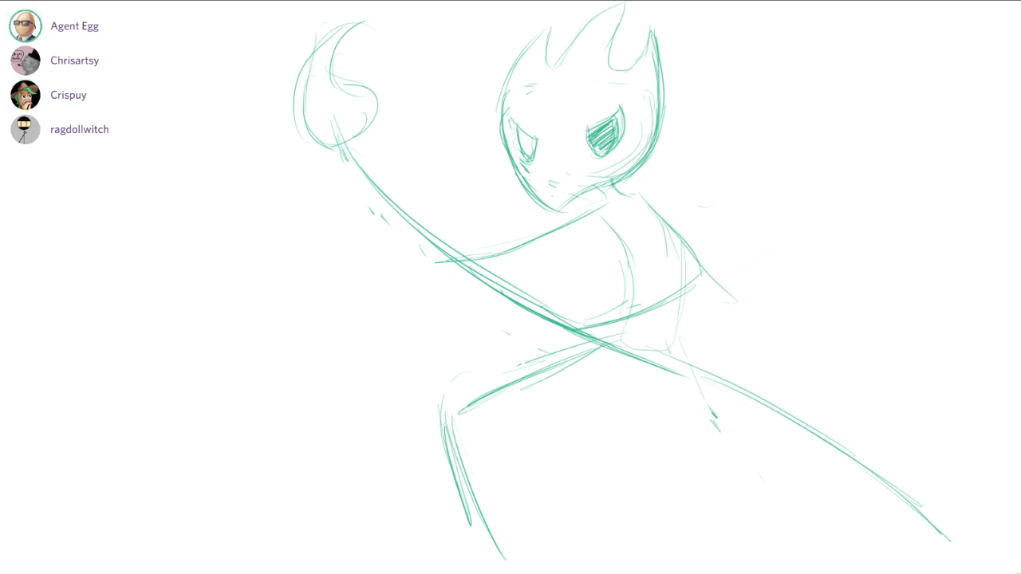
pyautogui.moveTo(510, 122)
pyautogui.mouseDown()
pyautogui.moveTo(521, 159)
pyautogui.moveTo(531, 155)
pyautogui.mouseUp()
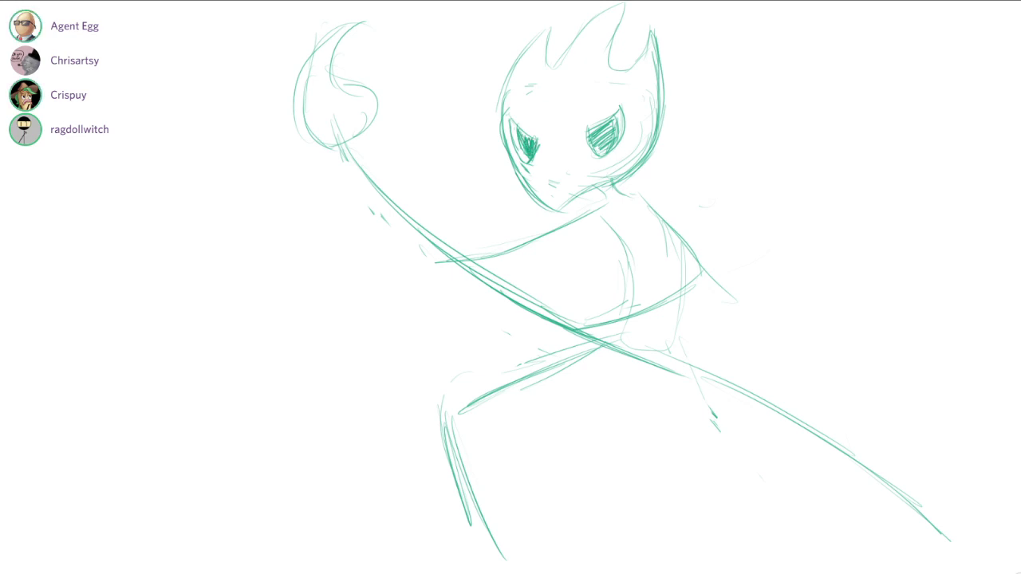
# Draw a wider outline around the bent front leg, covering the thigh, knee and flared shin.
pyautogui.moveTo(536, 359); pyautogui.dragTo(469, 386)
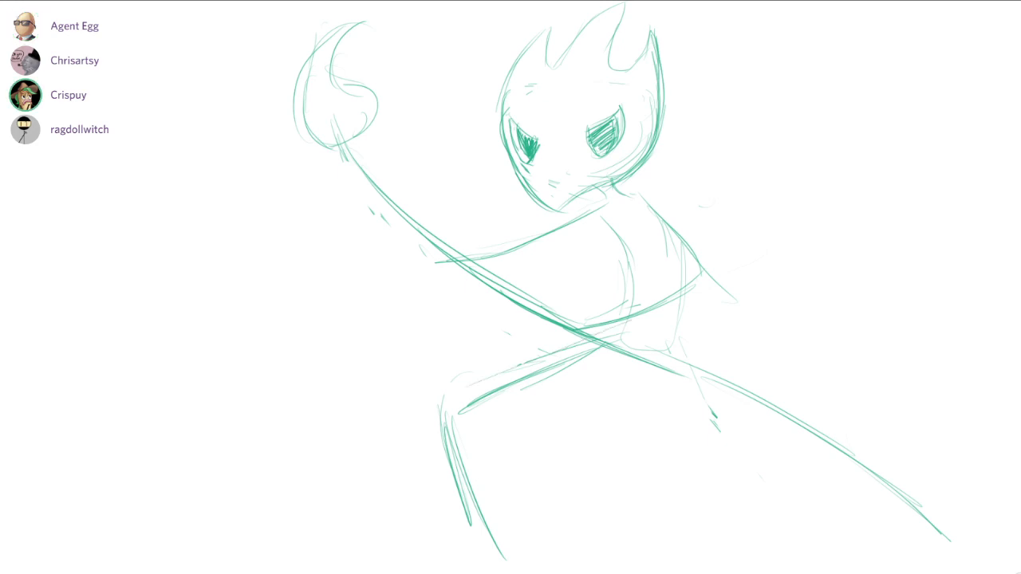
pyautogui.moveTo(574, 343); pyautogui.dragTo(438, 398)
pyautogui.moveTo(516, 362); pyautogui.dragTo(408, 397)
pyautogui.moveTo(633, 358); pyautogui.dragTo(521, 398)
pyautogui.moveTo(610, 363)
pyautogui.mouseDown()
pyautogui.moveTo(510, 408)
pyautogui.moveTo(502, 474)
pyautogui.mouseUp()
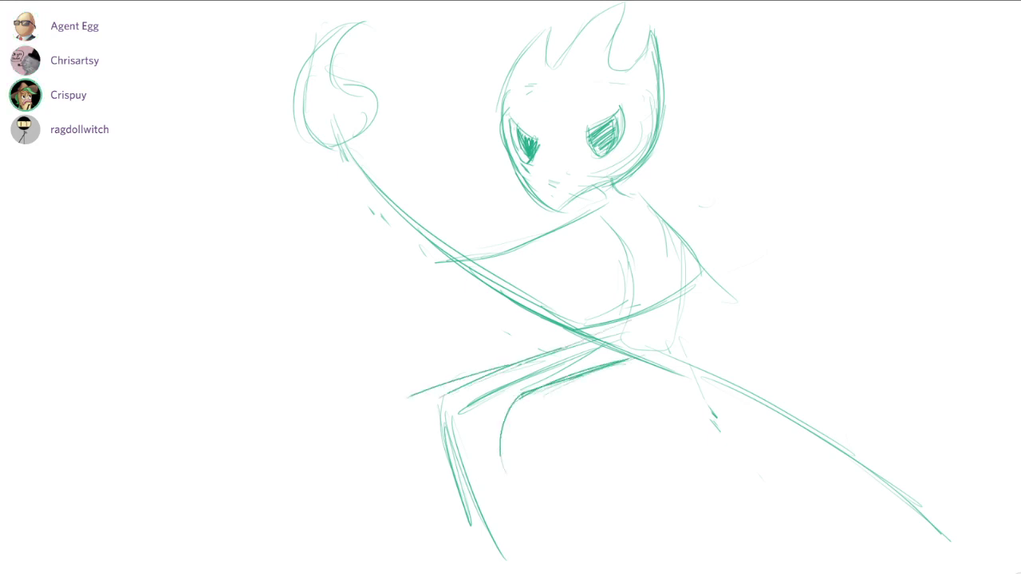
pyautogui.moveTo(539, 399); pyautogui.dragTo(557, 561)
pyautogui.moveTo(409, 397)
pyautogui.mouseDown()
pyautogui.moveTo(403, 494)
pyautogui.moveTo(415, 528)
pyautogui.mouseUp()
pyautogui.moveTo(402, 419); pyautogui.dragTo(421, 563)
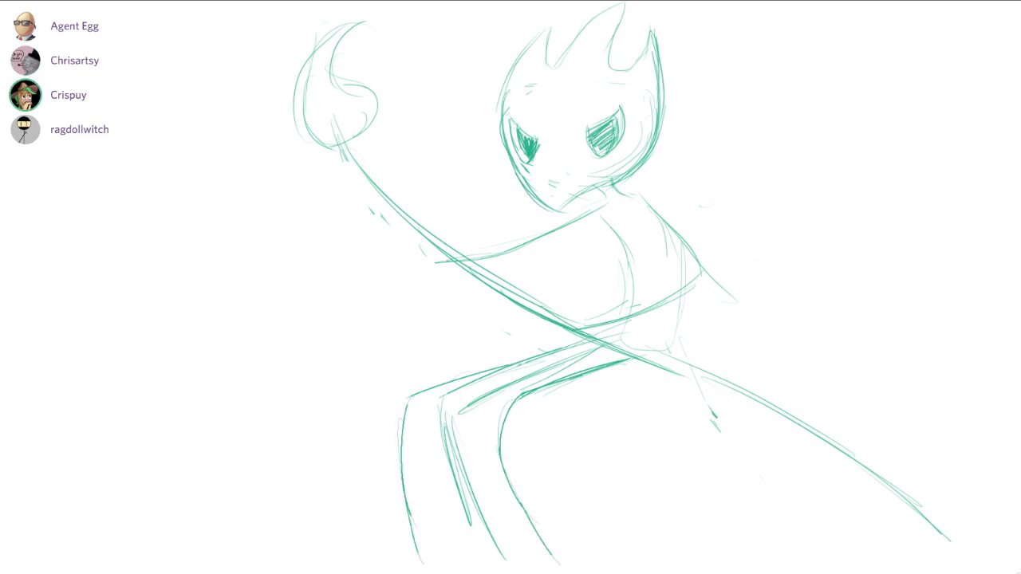
pyautogui.moveTo(408, 467); pyautogui.dragTo(420, 571)
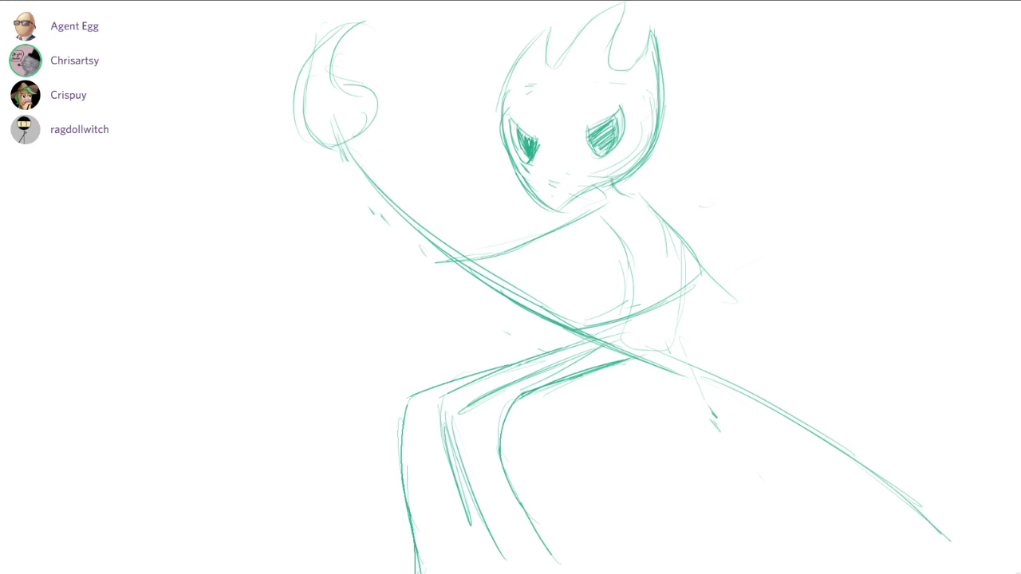
# Erase the old construction lines inside the front leg and sketch the foot at the shin's lower end.
pyautogui.moveTo(455, 417); pyautogui.dragTo(504, 558)
pyautogui.moveTo(445, 428); pyautogui.dragTo(469, 517)
pyautogui.moveTo(469, 407); pyautogui.dragTo(590, 354)
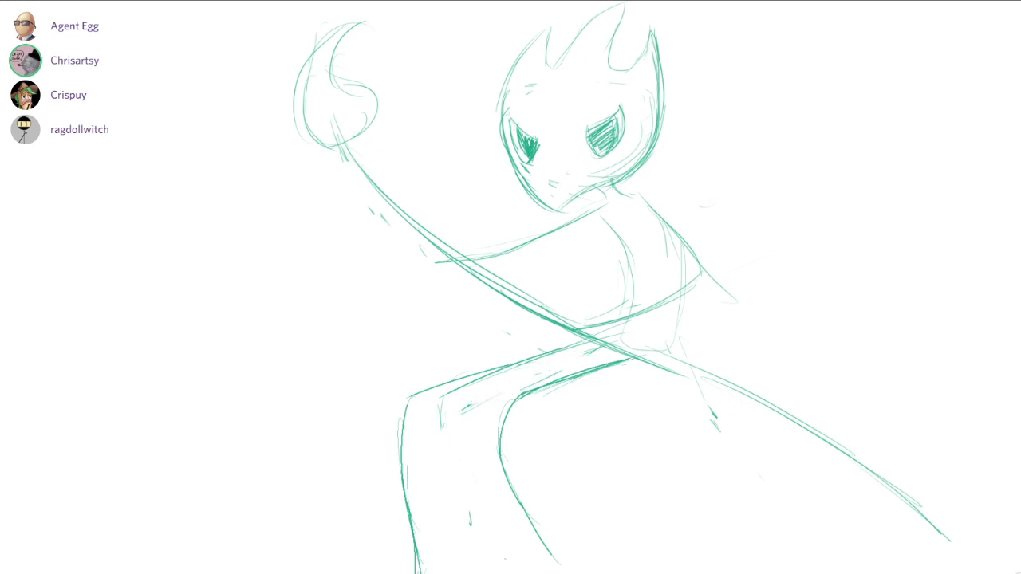
pyautogui.moveTo(477, 382)
pyautogui.mouseDown()
pyautogui.moveTo(441, 399)
pyautogui.moveTo(441, 424)
pyautogui.mouseUp()
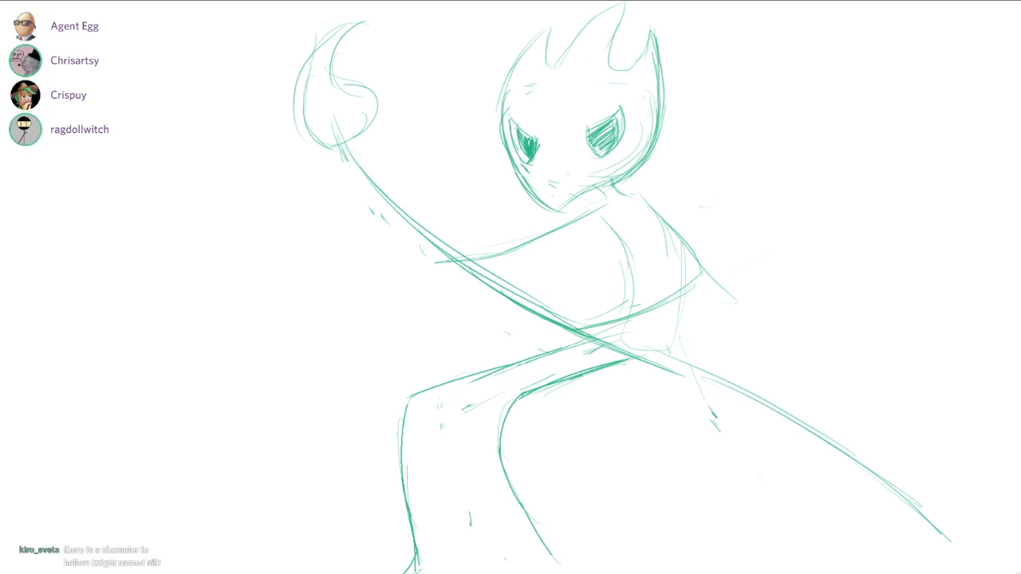
pyautogui.moveTo(544, 573); pyautogui.dragTo(581, 561)
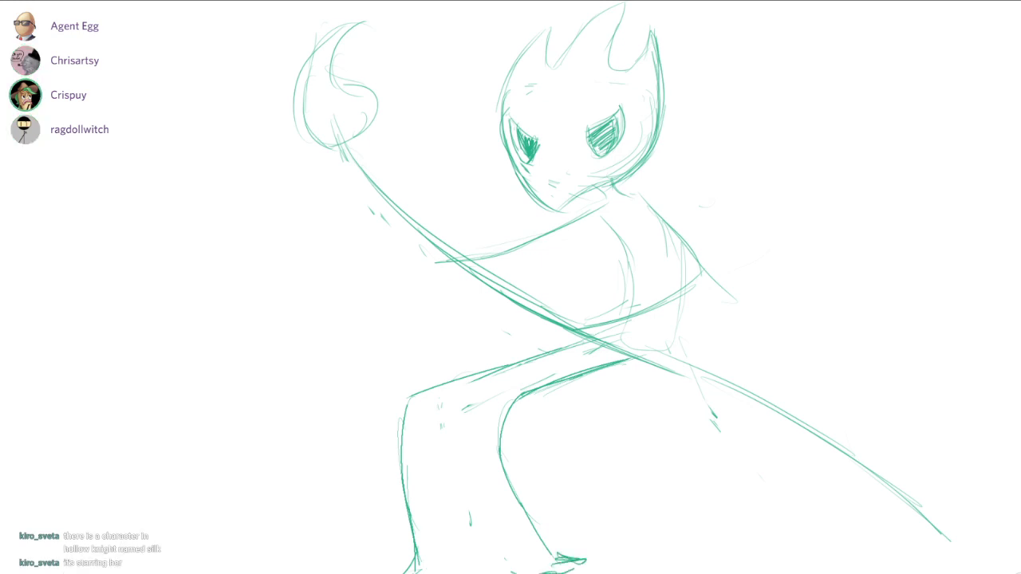
# Outline a thicker rear leg flaring out from the hip, with foot marks at its lower end.
pyautogui.moveTo(646, 359)
pyautogui.mouseDown()
pyautogui.moveTo(757, 415)
pyautogui.moveTo(838, 488)
pyautogui.mouseUp()
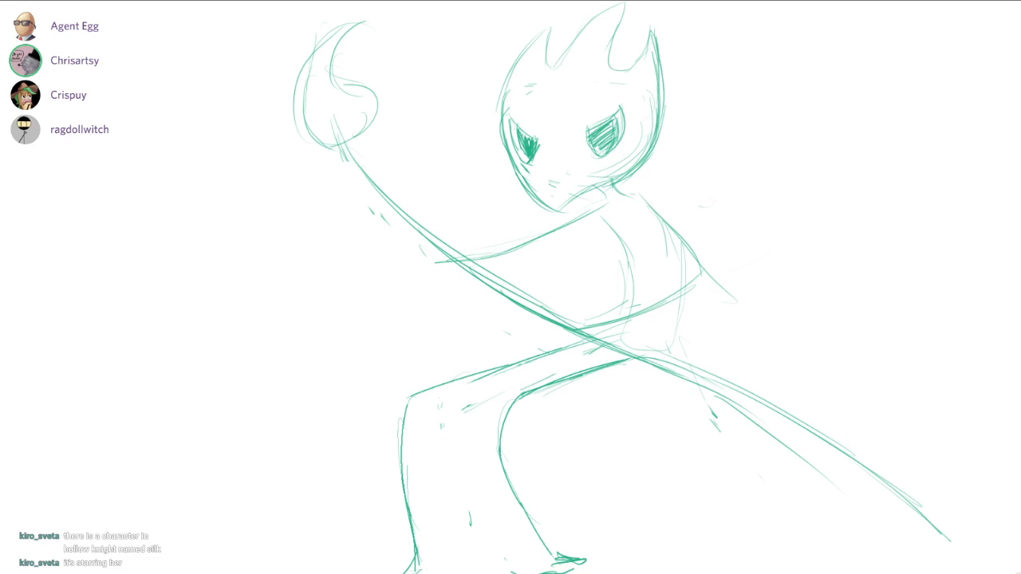
pyautogui.moveTo(771, 426); pyautogui.dragTo(866, 541)
pyautogui.moveTo(800, 454); pyautogui.dragTo(882, 558)
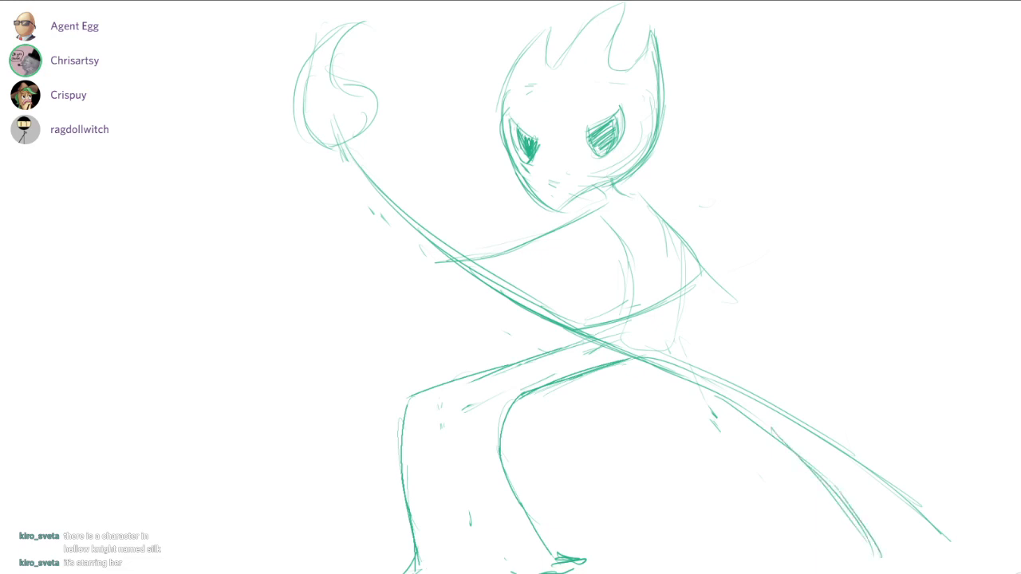
pyautogui.moveTo(677, 341)
pyautogui.mouseDown()
pyautogui.moveTo(853, 429)
pyautogui.moveTo(974, 520)
pyautogui.mouseUp()
pyautogui.moveTo(868, 448)
pyautogui.mouseDown()
pyautogui.moveTo(980, 520)
pyautogui.moveTo(1000, 550)
pyautogui.mouseUp()
pyautogui.moveTo(876, 560); pyautogui.dragTo(856, 573)
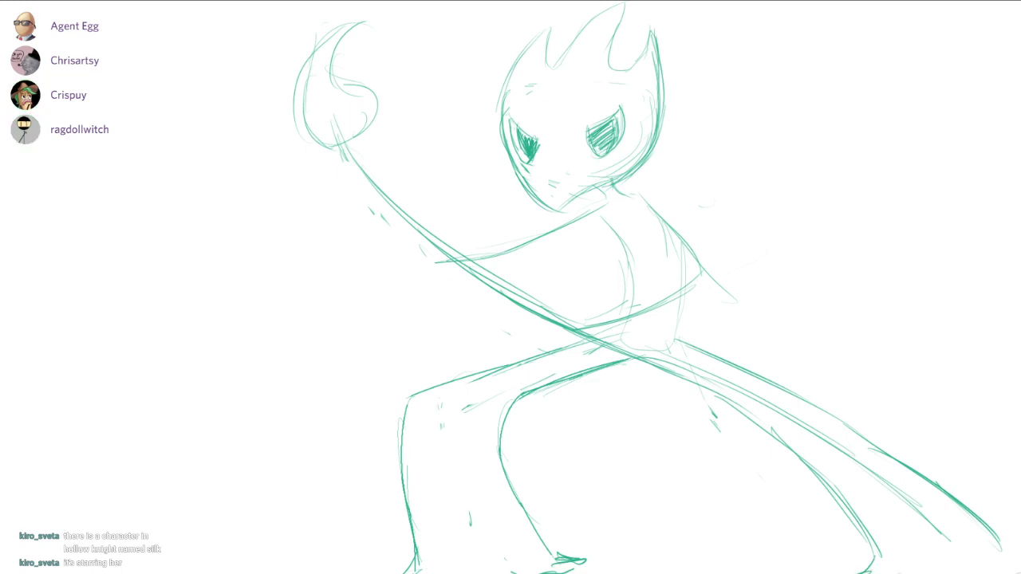
pyautogui.moveTo(999, 544); pyautogui.dragTo(1019, 561)
# Erase the old construction lines running along the inside of the rear leg.
pyautogui.moveTo(678, 362); pyautogui.dragTo(818, 432)
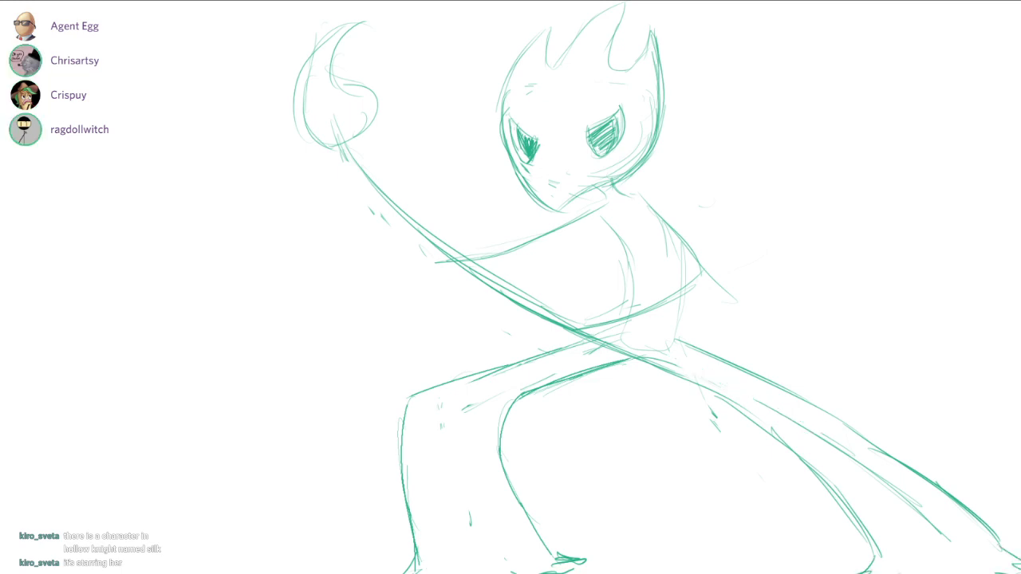
pyautogui.moveTo(756, 401); pyautogui.dragTo(870, 469)
pyautogui.moveTo(799, 425); pyautogui.dragTo(949, 538)
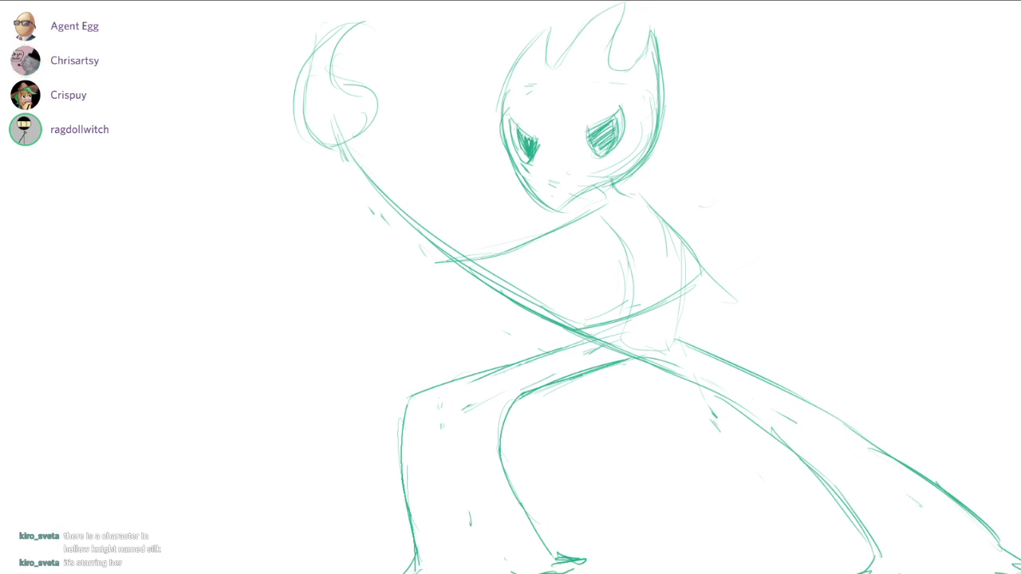
# Strengthen the torso's chest and rounded back curves, and rework the forward arm with a lower edge.
pyautogui.moveTo(599, 215)
pyautogui.mouseDown()
pyautogui.moveTo(639, 273)
pyautogui.moveTo(641, 307)
pyautogui.moveTo(614, 330)
pyautogui.mouseUp()
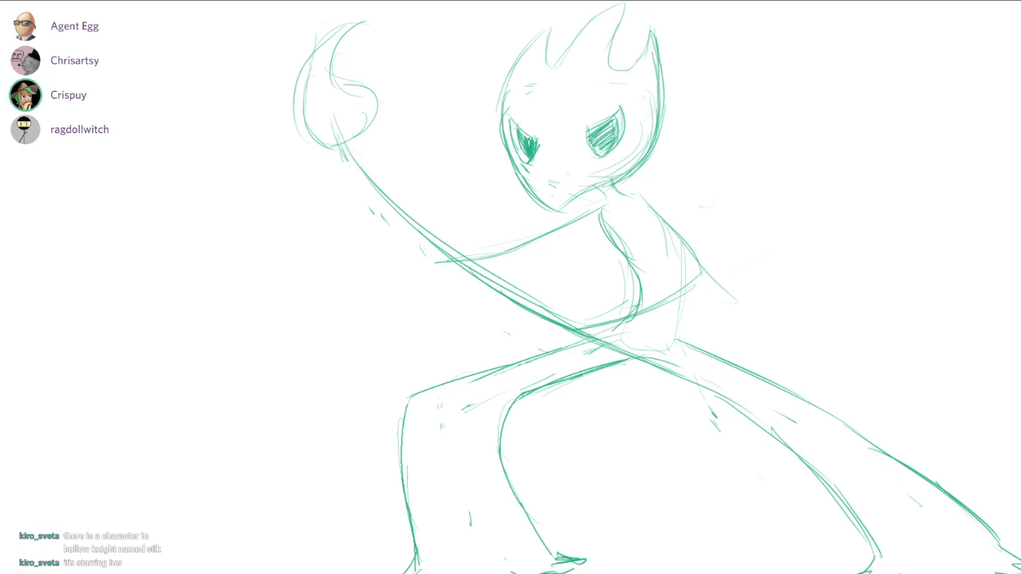
pyautogui.moveTo(692, 233); pyautogui.dragTo(678, 326)
pyautogui.moveTo(687, 250); pyautogui.dragTo(675, 336)
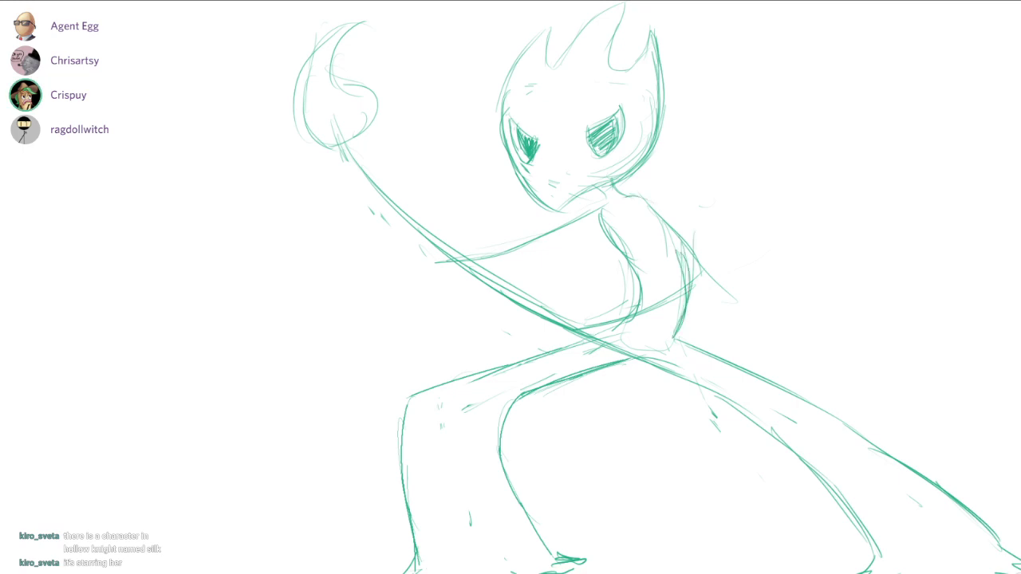
pyautogui.moveTo(629, 196)
pyautogui.mouseDown()
pyautogui.moveTo(685, 229)
pyautogui.moveTo(688, 299)
pyautogui.mouseUp()
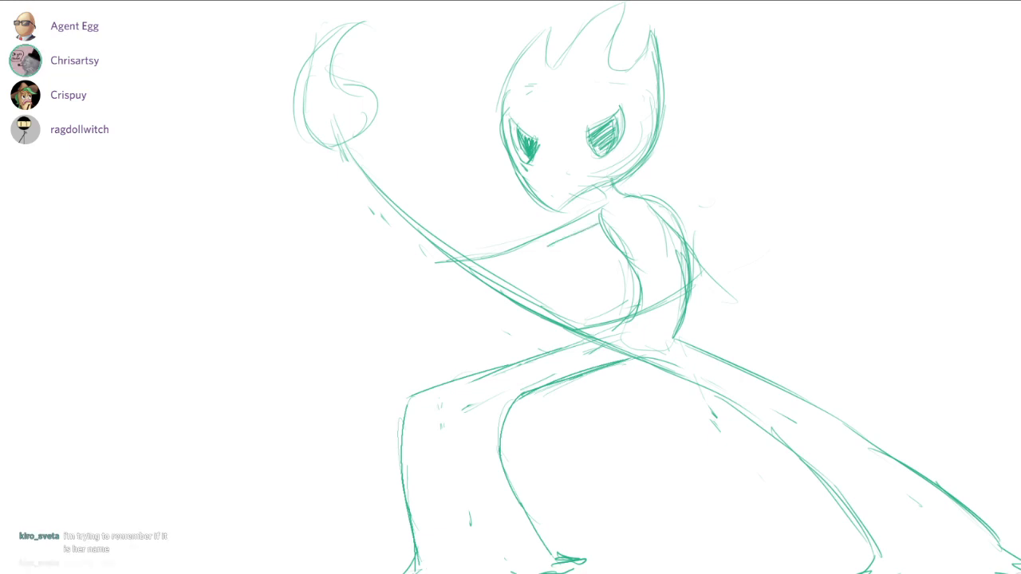
pyautogui.moveTo(598, 232)
pyautogui.mouseDown()
pyautogui.moveTo(528, 263)
pyautogui.moveTo(456, 260)
pyautogui.mouseUp()
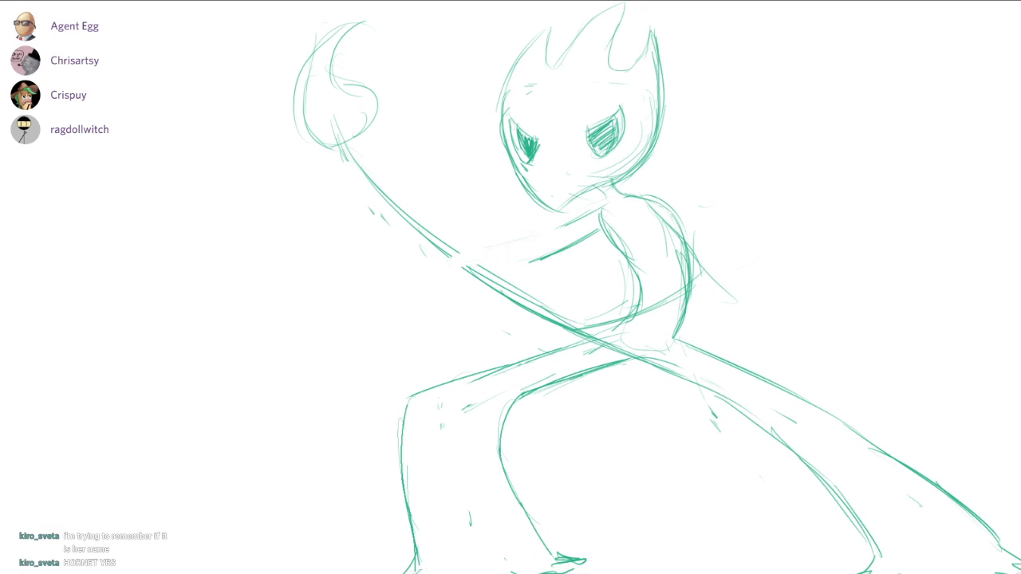
# Erase the staff's head and redraw it as a hooked crescent around a rounded base, with small marks beyond its tip.
pyautogui.moveTo(300, 76)
pyautogui.mouseDown()
pyautogui.moveTo(330, 148)
pyautogui.moveTo(372, 126)
pyautogui.mouseUp()
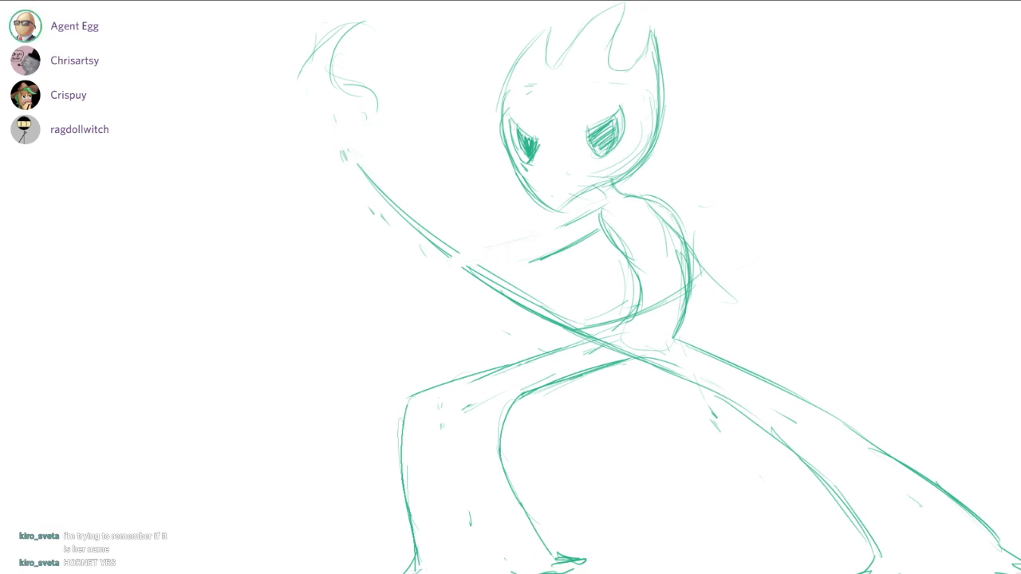
pyautogui.moveTo(340, 161); pyautogui.dragTo(351, 158)
pyautogui.moveTo(306, 61)
pyautogui.mouseDown()
pyautogui.moveTo(300, 149)
pyautogui.moveTo(334, 159)
pyautogui.mouseUp()
pyautogui.moveTo(298, 79)
pyautogui.mouseDown()
pyautogui.moveTo(307, 159)
pyautogui.moveTo(371, 144)
pyautogui.moveTo(353, 79)
pyautogui.moveTo(379, 109)
pyautogui.mouseUp()
pyautogui.moveTo(361, 23)
pyautogui.mouseDown()
pyautogui.moveTo(351, 87)
pyautogui.moveTo(323, 132)
pyautogui.moveTo(341, 112)
pyautogui.mouseUp()
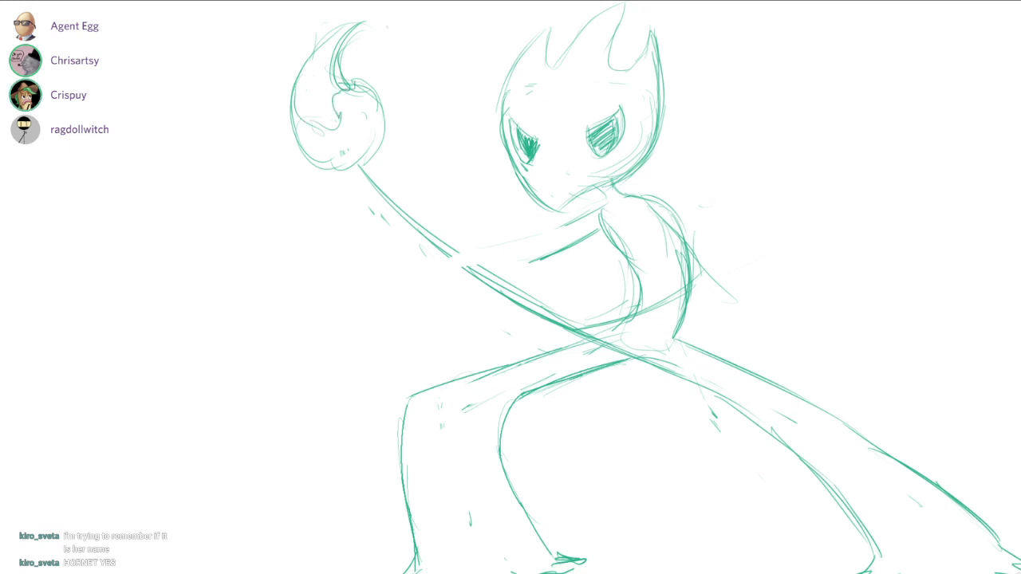
pyautogui.moveTo(389, 24); pyautogui.dragTo(404, 16)
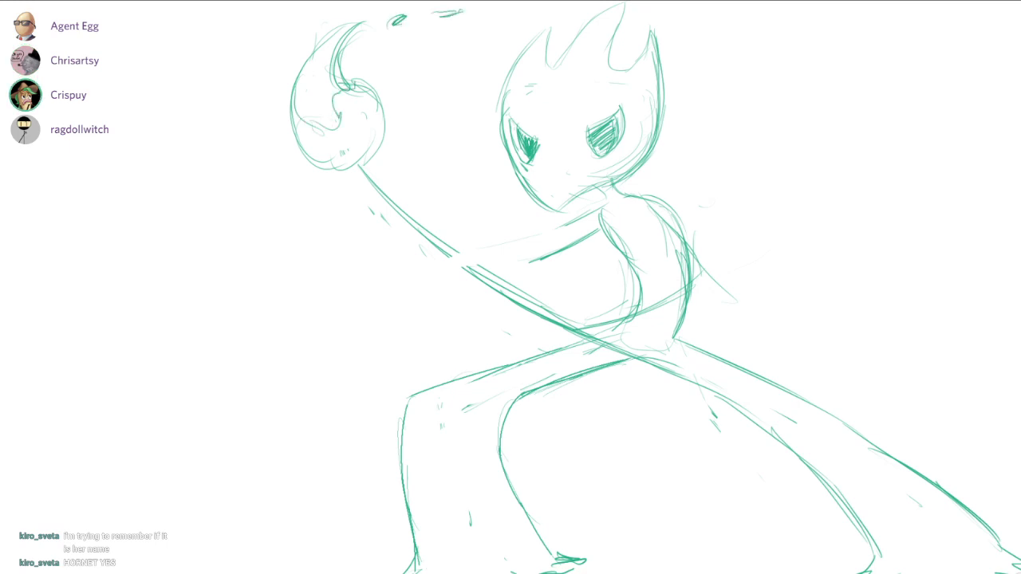
# Replace the upper part of the staff's shaft with a banded collar section just below the hooked head.
pyautogui.moveTo(349, 172); pyautogui.dragTo(418, 236)
pyautogui.hotkey('ctrl', 'z')
pyautogui.moveTo(361, 169); pyautogui.dragTo(404, 218)
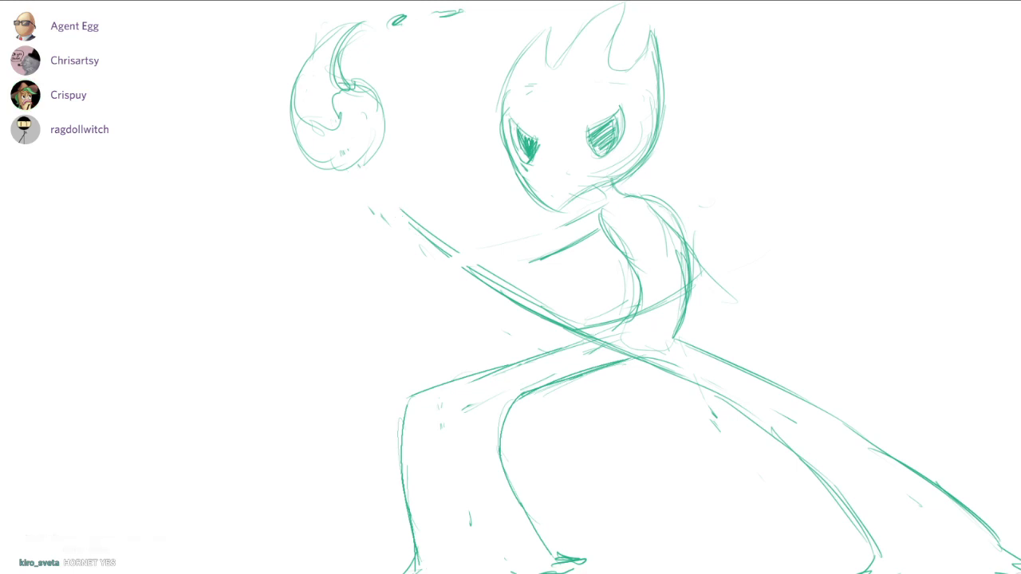
pyautogui.moveTo(351, 168)
pyautogui.mouseDown()
pyautogui.moveTo(408, 222)
pyautogui.moveTo(399, 195)
pyautogui.moveTo(419, 210)
pyautogui.moveTo(403, 229)
pyautogui.moveTo(416, 212)
pyautogui.moveTo(526, 310)
pyautogui.mouseUp()
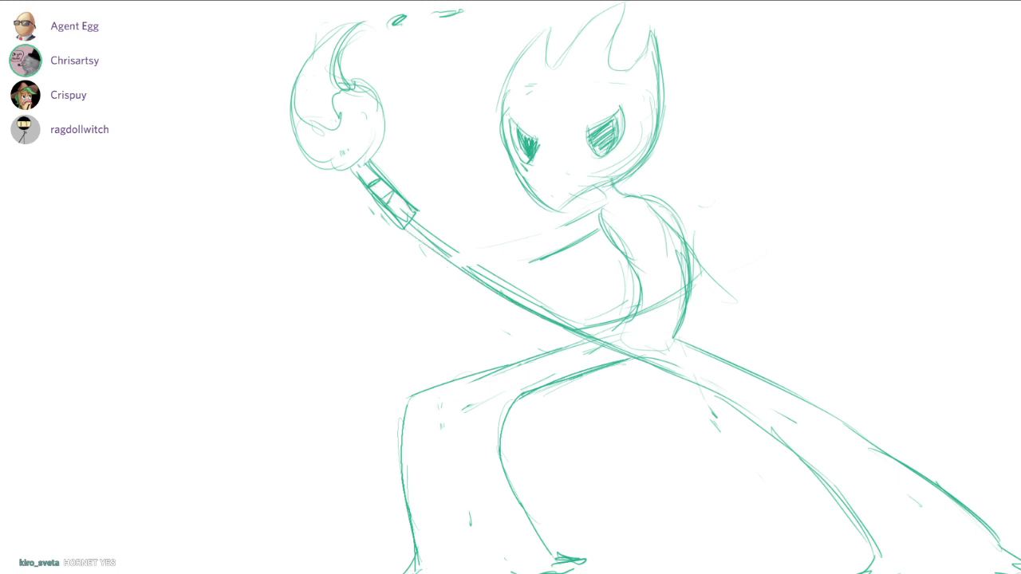
# Erase the staff's old shaft lines below the collar and redraw both edges as a wider shaft running to the hips.
pyautogui.moveTo(432, 251); pyautogui.dragTo(480, 282)
pyautogui.moveTo(419, 235); pyautogui.dragTo(597, 349)
pyautogui.moveTo(479, 266); pyautogui.dragTo(621, 352)
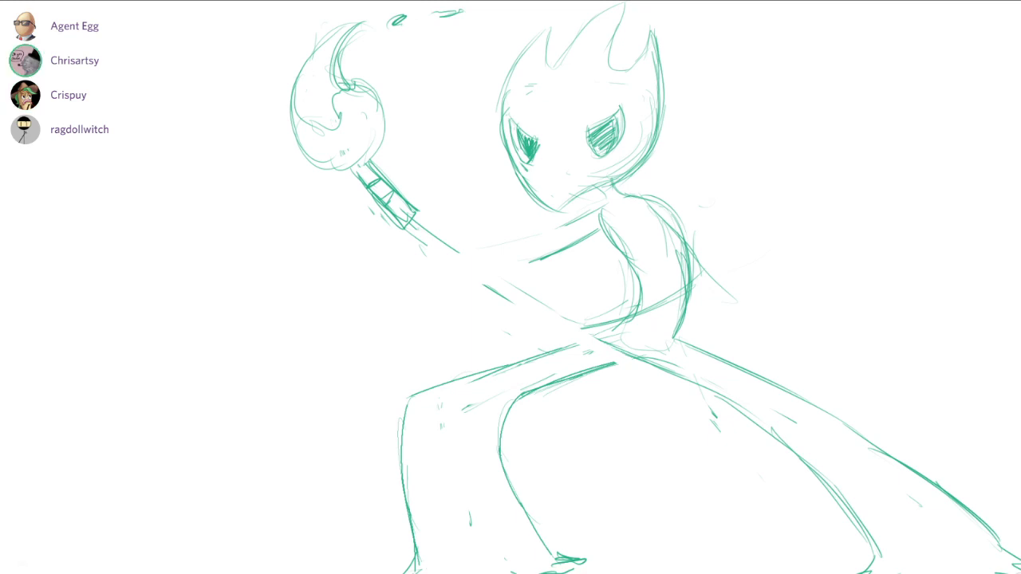
pyautogui.moveTo(407, 232); pyautogui.dragTo(606, 364)
pyautogui.moveTo(520, 314); pyautogui.dragTo(714, 397)
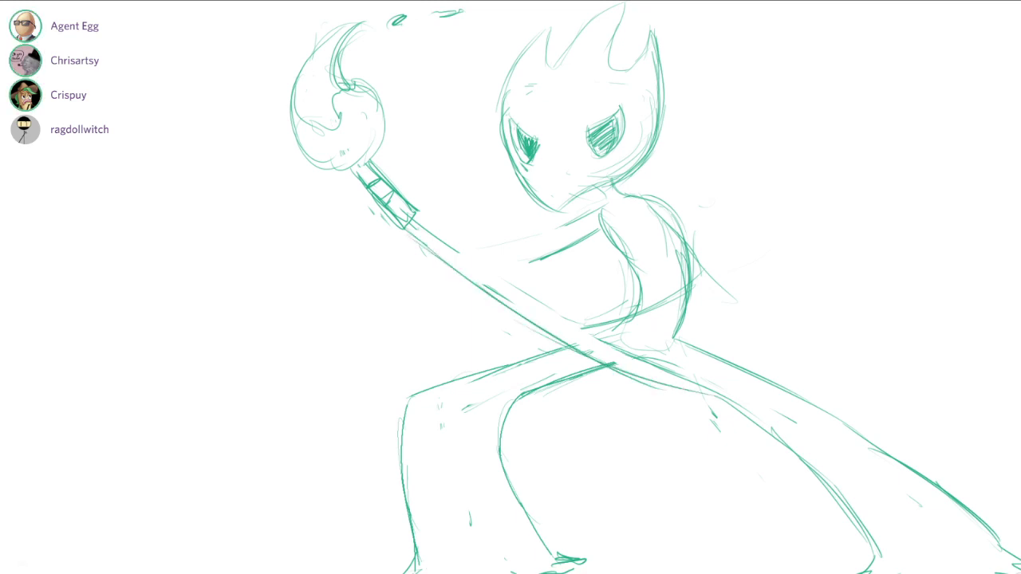
pyautogui.moveTo(416, 215); pyautogui.dragTo(629, 356)
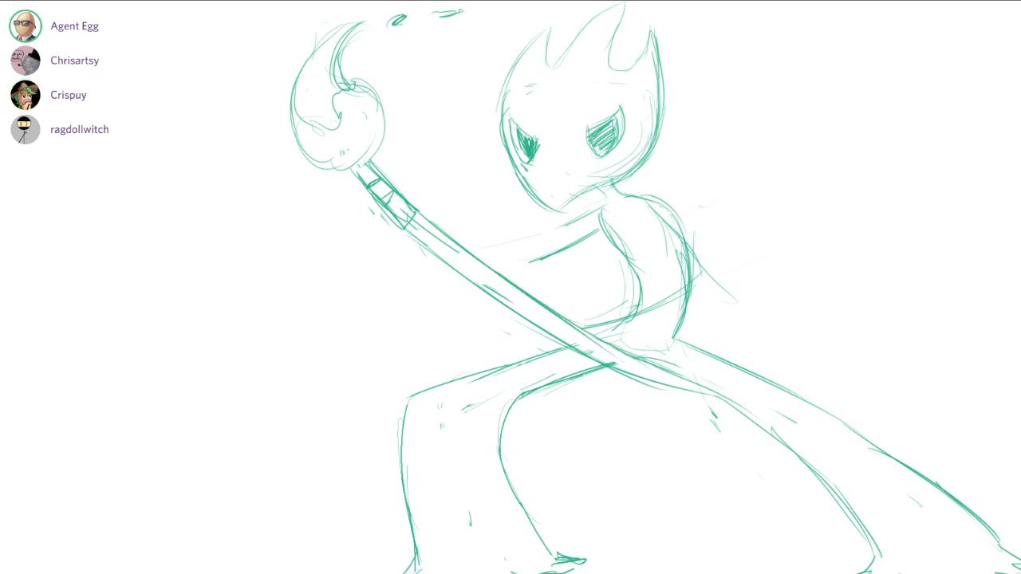
pyautogui.moveTo(587, 327); pyautogui.dragTo(718, 403)
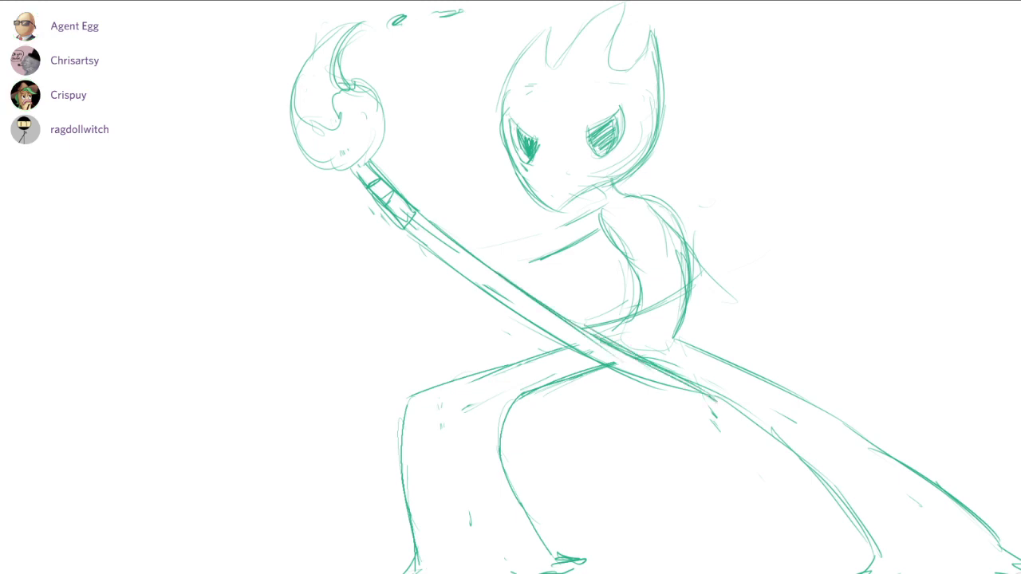
# Extend the shaft across the rear thigh to a rounded butt end, and erase the overlapping lines inside it.
pyautogui.moveTo(632, 374); pyautogui.dragTo(734, 408)
pyautogui.hotkey('ctrl', 'z')
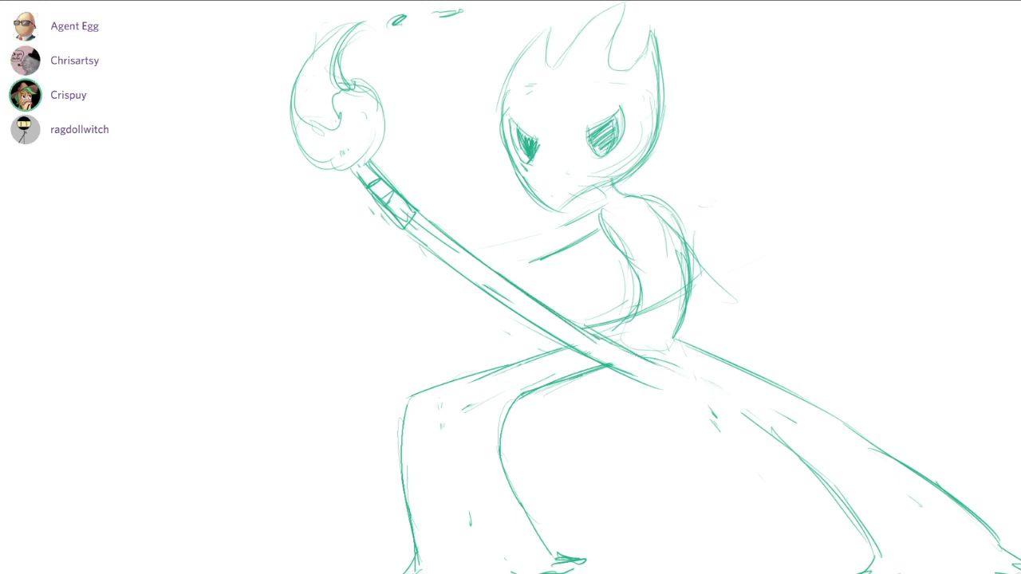
pyautogui.moveTo(567, 338); pyautogui.dragTo(733, 410)
pyautogui.moveTo(619, 371); pyautogui.dragTo(739, 411)
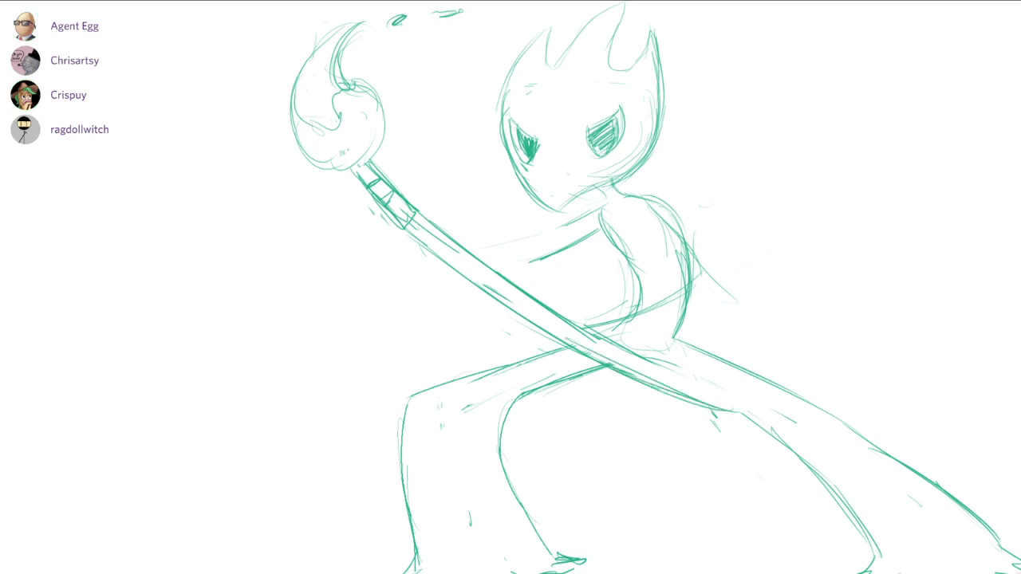
pyautogui.moveTo(632, 352); pyautogui.dragTo(737, 397)
pyautogui.moveTo(636, 354); pyautogui.dragTo(741, 404)
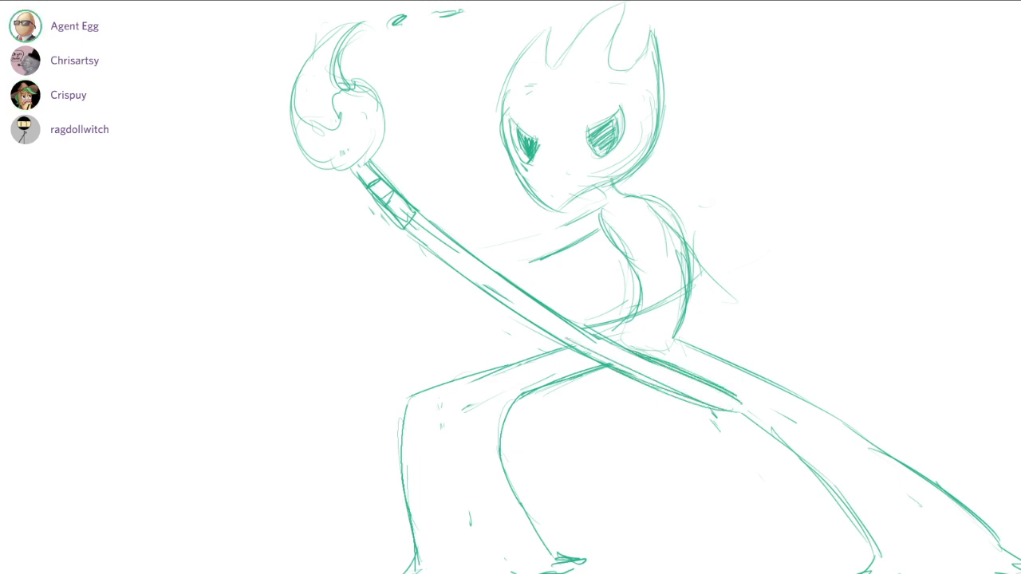
pyautogui.moveTo(710, 411); pyautogui.dragTo(744, 408)
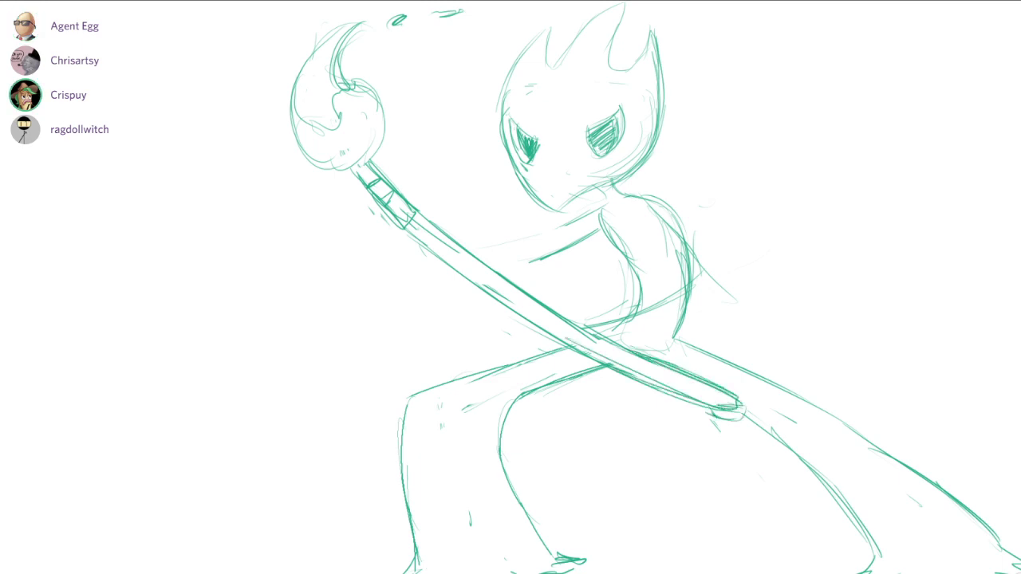
pyautogui.hotkey('ctrl', 'z')
pyautogui.moveTo(489, 289); pyautogui.dragTo(628, 367)
pyautogui.moveTo(573, 344); pyautogui.dragTo(590, 354)
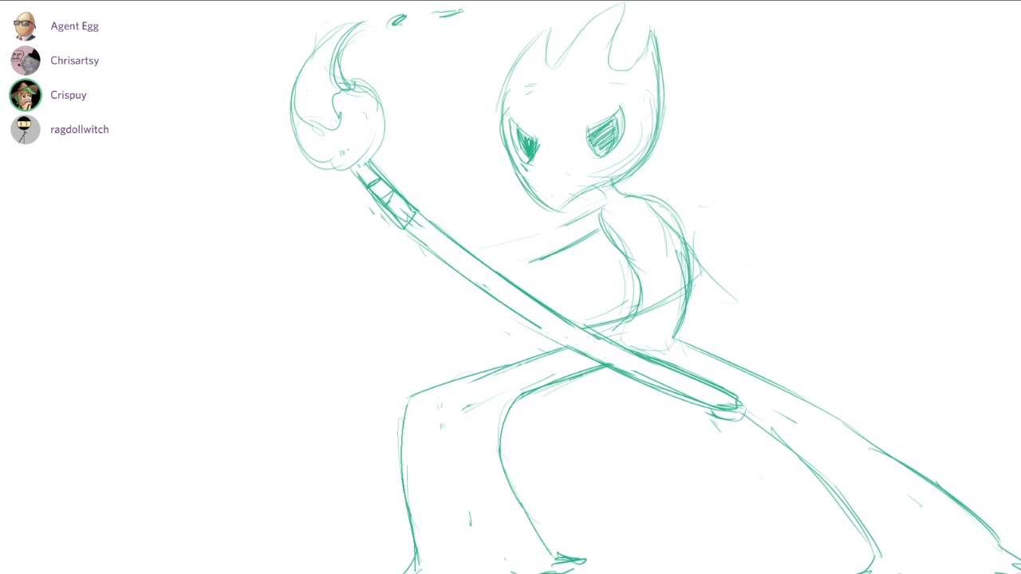
# Sketch a rear shoulder line sloping out from the back, and redraw the forward arm narrower from the shoulder.
pyautogui.moveTo(652, 202); pyautogui.dragTo(713, 234)
pyautogui.hotkey('ctrl', 'z')
pyautogui.moveTo(662, 203)
pyautogui.mouseDown()
pyautogui.moveTo(754, 241)
pyautogui.moveTo(733, 292)
pyautogui.moveTo(685, 339)
pyautogui.mouseUp()
pyautogui.hotkey('ctrl', 'z')
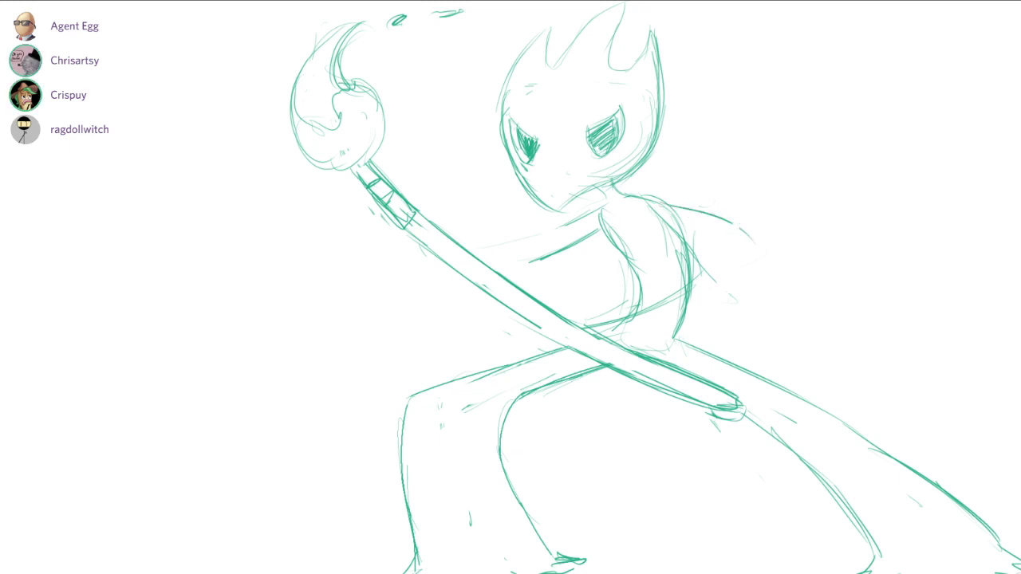
pyautogui.moveTo(599, 212)
pyautogui.mouseDown()
pyautogui.moveTo(528, 256)
pyautogui.moveTo(588, 235)
pyautogui.mouseUp()
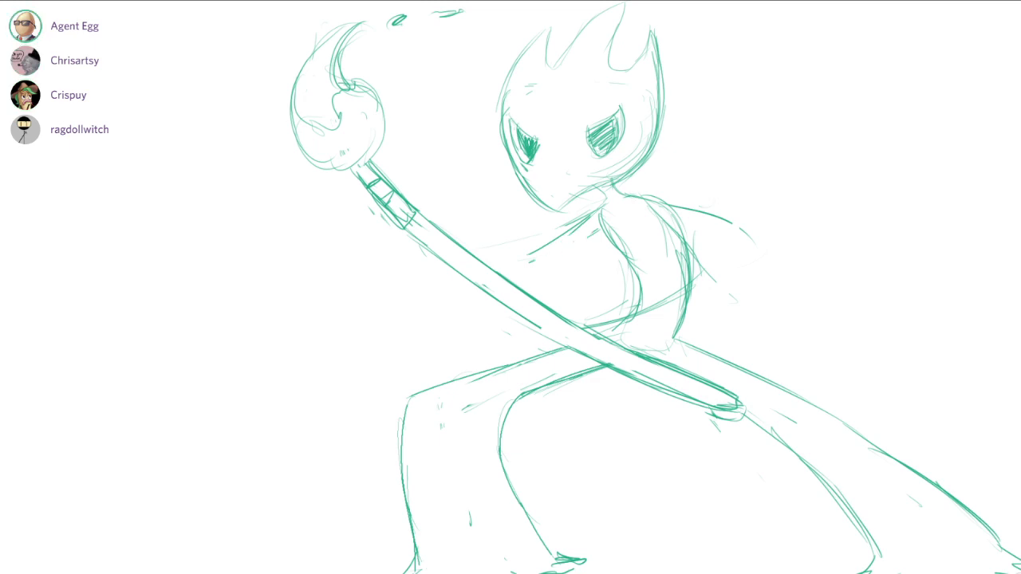
# Redraw the staff's hooked head with a larger rounded outline and small flame-like tufts along the inner curve.
pyautogui.moveTo(303, 149); pyautogui.dragTo(355, 169)
pyautogui.hotkey('ctrl', 'z')
pyautogui.moveTo(332, 162)
pyautogui.mouseDown()
pyautogui.moveTo(308, 157)
pyautogui.moveTo(372, 162)
pyautogui.mouseUp()
pyautogui.hotkey('ctrl', 'z')
pyautogui.moveTo(288, 145); pyautogui.dragTo(328, 177)
pyautogui.moveTo(288, 100)
pyautogui.mouseDown()
pyautogui.moveTo(290, 150)
pyautogui.moveTo(337, 34)
pyautogui.moveTo(375, 14)
pyautogui.moveTo(333, 60)
pyautogui.moveTo(378, 89)
pyautogui.moveTo(392, 125)
pyautogui.moveTo(369, 167)
pyautogui.mouseUp()
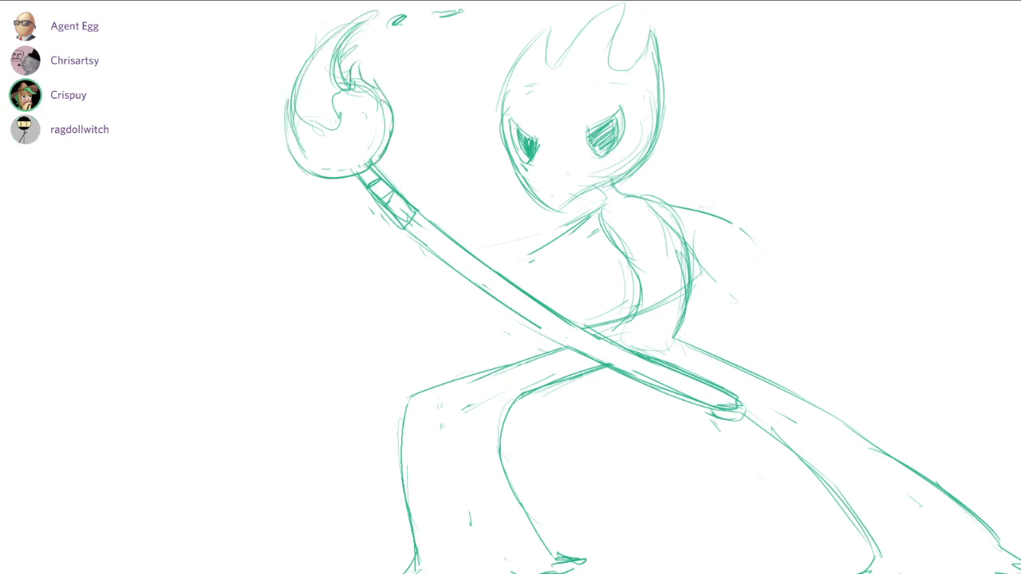
# Erase the old rear arm lines and sketch the arm's outer curve bending behind the back toward the staff.
pyautogui.moveTo(672, 208)
pyautogui.mouseDown()
pyautogui.moveTo(727, 257)
pyautogui.moveTo(721, 279)
pyautogui.moveTo(650, 321)
pyautogui.mouseUp()
pyautogui.moveTo(700, 289); pyautogui.dragTo(603, 339)
pyautogui.moveTo(661, 218)
pyautogui.mouseDown()
pyautogui.moveTo(685, 241)
pyautogui.moveTo(687, 295)
pyautogui.mouseUp()
pyautogui.moveTo(688, 246)
pyautogui.mouseDown()
pyautogui.moveTo(686, 282)
pyautogui.moveTo(636, 325)
pyautogui.moveTo(611, 327)
pyautogui.mouseUp()
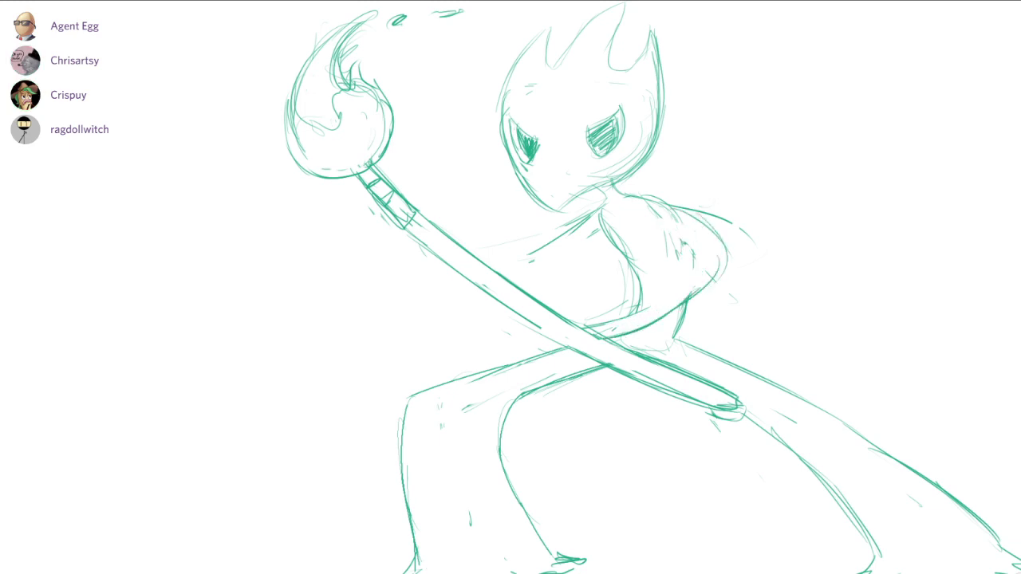
# Draw the rear arm's inner edge and a mitten-like hand wrapped around the shaft in front of the hips.
pyautogui.moveTo(654, 215)
pyautogui.mouseDown()
pyautogui.moveTo(688, 237)
pyautogui.moveTo(692, 255)
pyautogui.mouseUp()
pyautogui.moveTo(663, 217)
pyautogui.mouseDown()
pyautogui.moveTo(704, 262)
pyautogui.moveTo(701, 279)
pyautogui.moveTo(630, 314)
pyautogui.moveTo(575, 323)
pyautogui.mouseUp()
pyautogui.moveTo(574, 329)
pyautogui.mouseDown()
pyautogui.moveTo(601, 317)
pyautogui.moveTo(571, 341)
pyautogui.mouseUp()
pyautogui.moveTo(580, 326)
pyautogui.mouseDown()
pyautogui.moveTo(573, 345)
pyautogui.moveTo(589, 360)
pyautogui.mouseUp()
pyautogui.moveTo(595, 342)
pyautogui.mouseDown()
pyautogui.moveTo(591, 361)
pyautogui.moveTo(596, 334)
pyautogui.moveTo(586, 355)
pyautogui.moveTo(574, 350)
pyautogui.moveTo(580, 356)
pyautogui.mouseUp()
pyautogui.moveTo(578, 336); pyautogui.dragTo(581, 361)
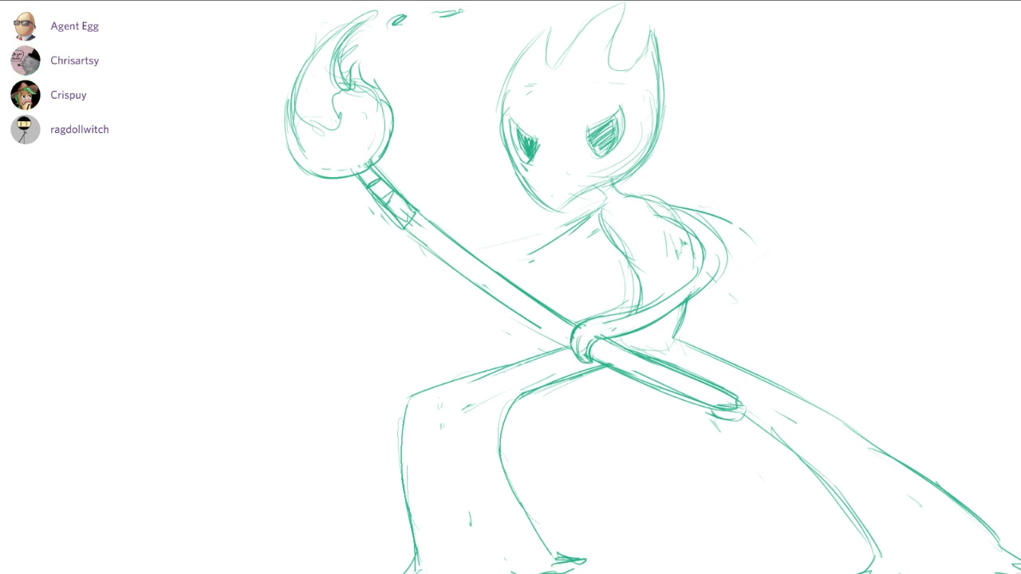
# Erase the rough rear shoulder and redraw it as a smooth curve flowing from the neck into the bent arm.
pyautogui.moveTo(642, 193)
pyautogui.mouseDown()
pyautogui.moveTo(694, 210)
pyautogui.moveTo(721, 259)
pyautogui.moveTo(713, 277)
pyautogui.moveTo(719, 269)
pyautogui.mouseUp()
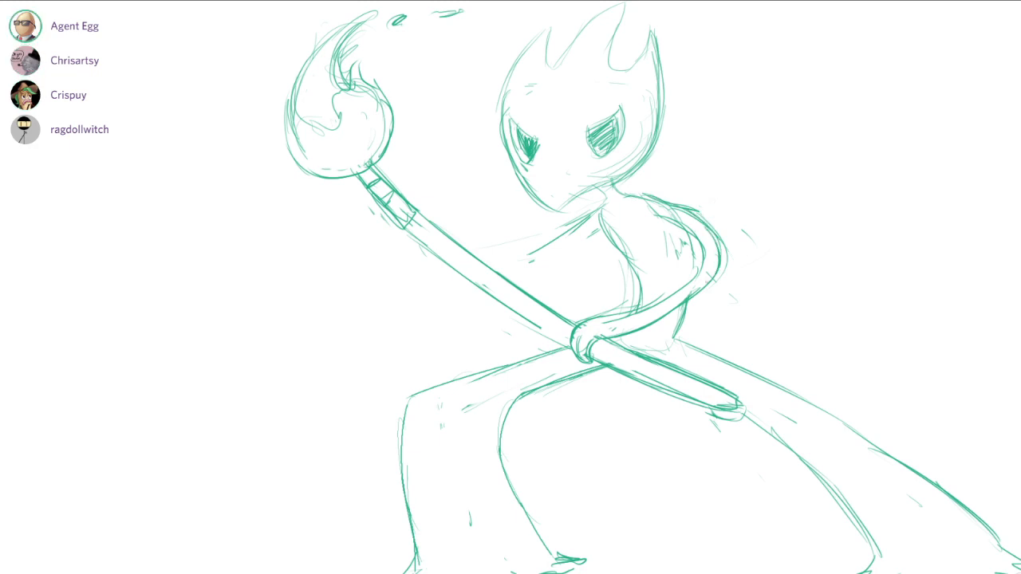
pyautogui.moveTo(654, 211); pyautogui.dragTo(684, 223)
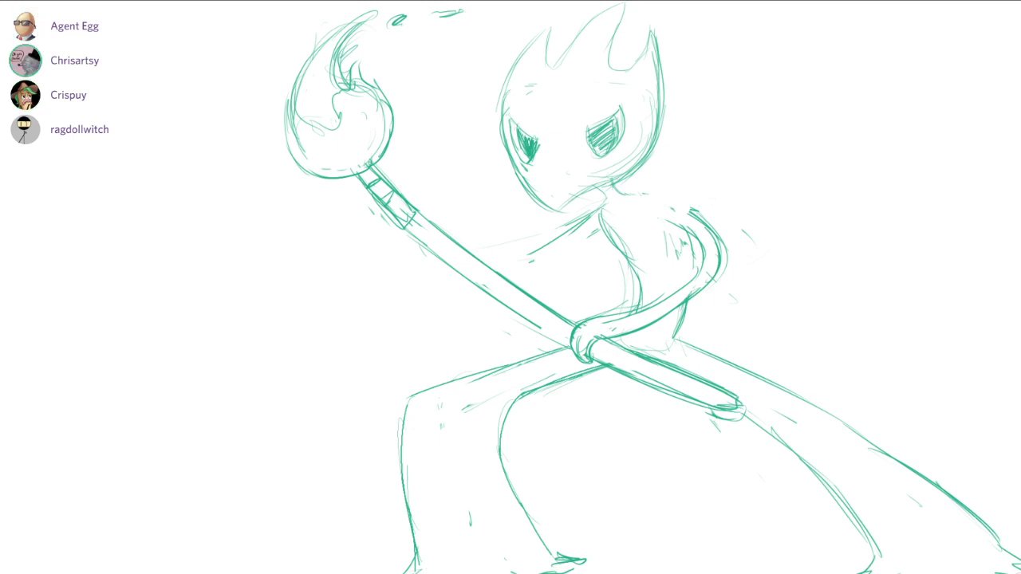
pyautogui.moveTo(623, 195); pyautogui.dragTo(698, 210)
pyautogui.moveTo(652, 196)
pyautogui.mouseDown()
pyautogui.moveTo(694, 208)
pyautogui.moveTo(703, 241)
pyautogui.mouseUp()
pyautogui.moveTo(648, 214)
pyautogui.mouseDown()
pyautogui.moveTo(703, 242)
pyautogui.moveTo(691, 279)
pyautogui.mouseUp()
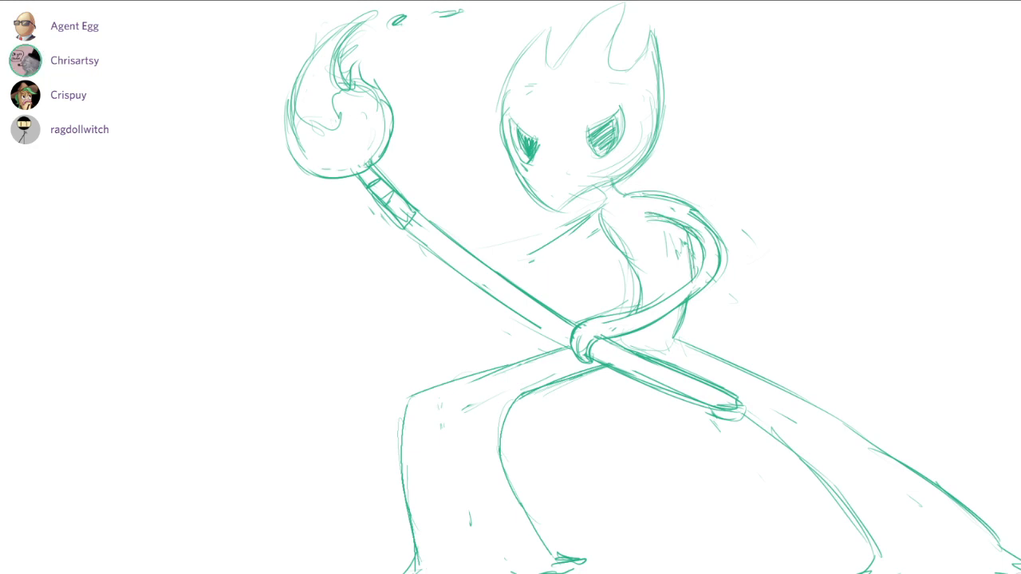
# Extend the forward arm to the shaft and draw its curved forearm and hand emerging below the staff's collar.
pyautogui.moveTo(517, 282)
pyautogui.mouseDown()
pyautogui.moveTo(597, 230)
pyautogui.moveTo(587, 244)
pyautogui.moveTo(552, 244)
pyautogui.mouseUp()
pyautogui.moveTo(497, 270); pyautogui.dragTo(529, 253)
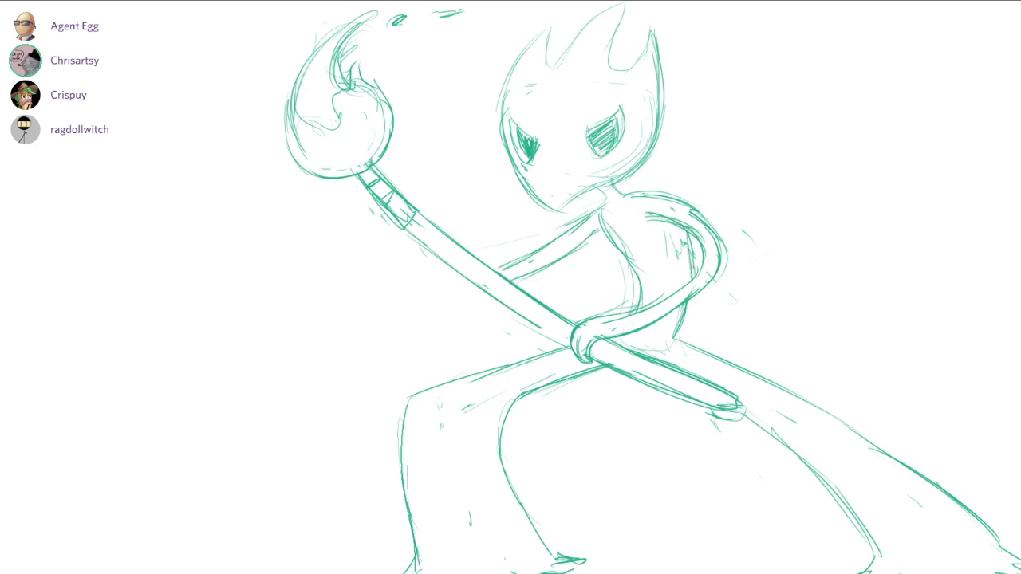
pyautogui.moveTo(409, 255)
pyautogui.mouseDown()
pyautogui.moveTo(419, 230)
pyautogui.moveTo(447, 263)
pyautogui.moveTo(412, 227)
pyautogui.moveTo(412, 262)
pyautogui.moveTo(484, 292)
pyautogui.moveTo(416, 239)
pyautogui.mouseUp()
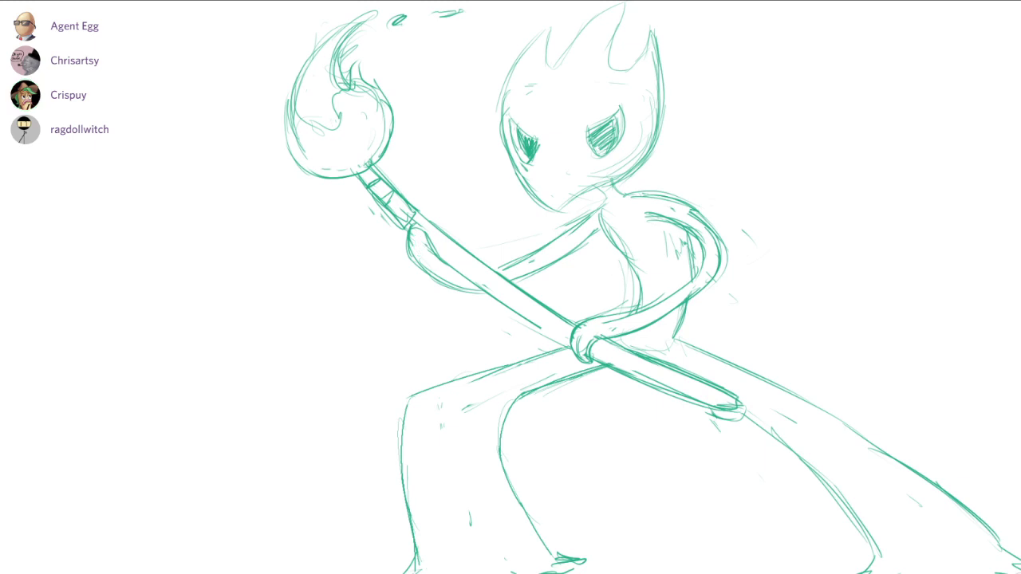
pyautogui.hotkey('ctrl', 'z')
# Reshape the pointed chin and the chest's front curve, and shade the short neck between head and torso.
pyautogui.moveTo(595, 223); pyautogui.dragTo(622, 249)
pyautogui.moveTo(603, 236); pyautogui.dragTo(629, 267)
pyautogui.moveTo(525, 189)
pyautogui.mouseDown()
pyautogui.moveTo(571, 215)
pyautogui.moveTo(595, 188)
pyautogui.mouseUp()
pyautogui.moveTo(581, 199)
pyautogui.mouseDown()
pyautogui.moveTo(643, 165)
pyautogui.moveTo(645, 139)
pyautogui.mouseUp()
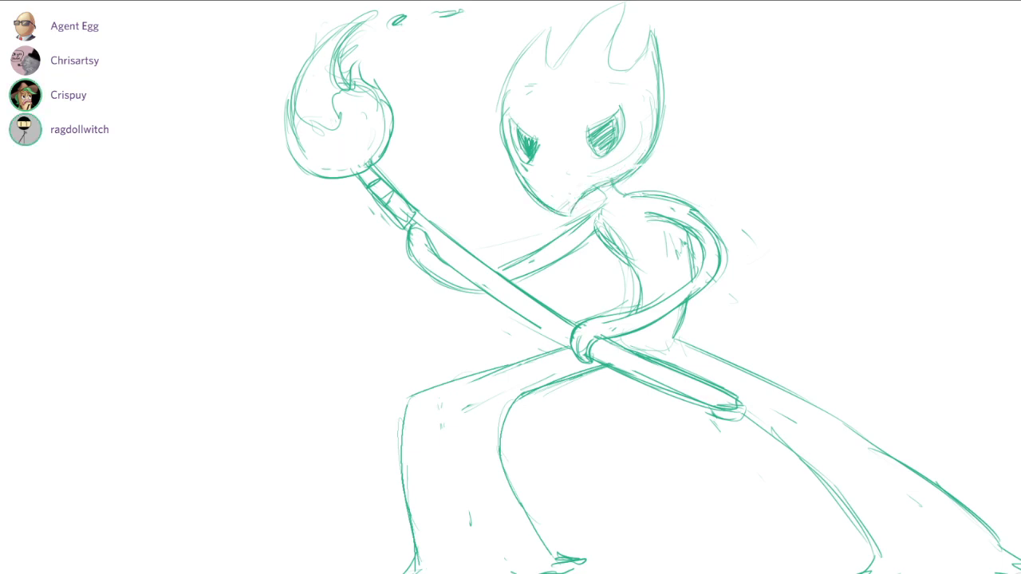
pyautogui.moveTo(601, 186)
pyautogui.mouseDown()
pyautogui.moveTo(616, 194)
pyautogui.moveTo(593, 226)
pyautogui.moveTo(614, 261)
pyautogui.moveTo(640, 277)
pyautogui.mouseUp()
pyautogui.moveTo(600, 242)
pyautogui.mouseDown()
pyautogui.moveTo(640, 296)
pyautogui.moveTo(611, 241)
pyautogui.moveTo(637, 272)
pyautogui.mouseUp()
pyautogui.hotkey('ctrl', 'z')
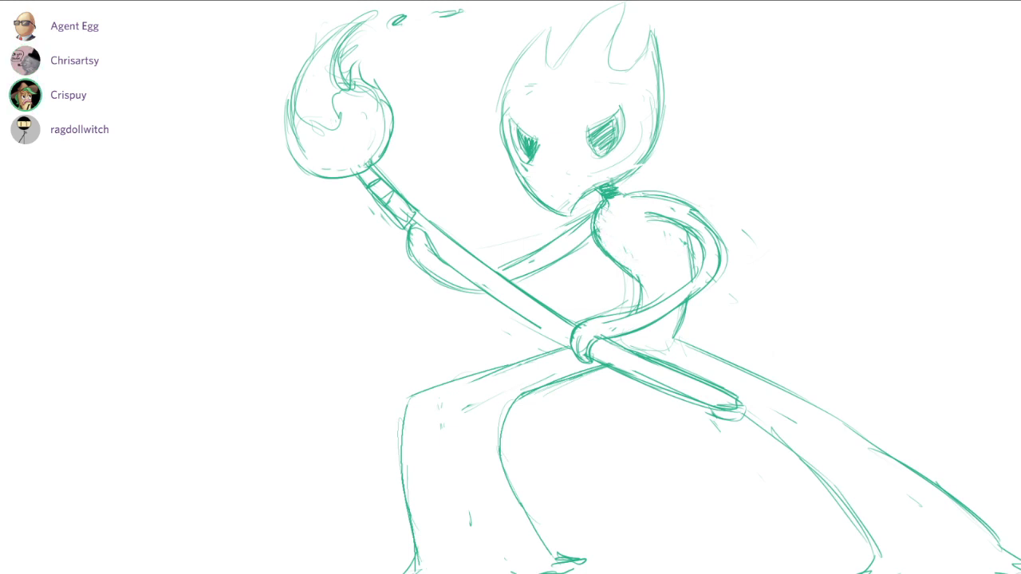
# Add a line along the forward arm and draw a cloak edge hanging from below the shaft to the front thigh.
pyautogui.moveTo(668, 126); pyautogui.dragTo(832, 86)
pyautogui.hotkey('ctrl', 'z')
pyautogui.moveTo(595, 210); pyautogui.dragTo(515, 252)
pyautogui.moveTo(466, 276)
pyautogui.mouseDown()
pyautogui.moveTo(466, 347)
pyautogui.moveTo(507, 356)
pyautogui.mouseUp()
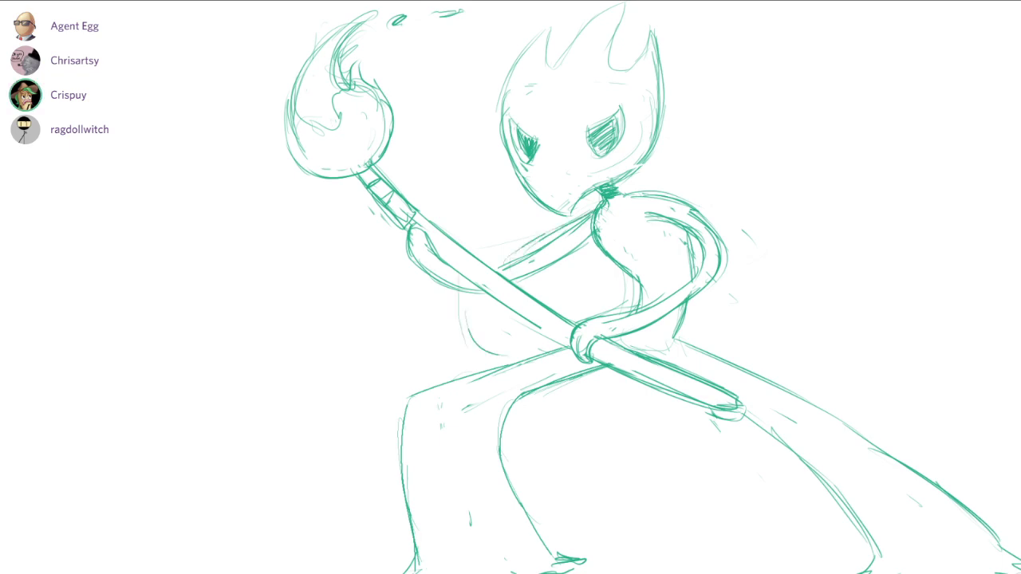
pyautogui.hotkey('ctrl', 'z')
pyautogui.hotkey('ctrl', 'z')
pyautogui.moveTo(475, 283); pyautogui.dragTo(479, 357)
pyautogui.moveTo(483, 310); pyautogui.dragTo(504, 360)
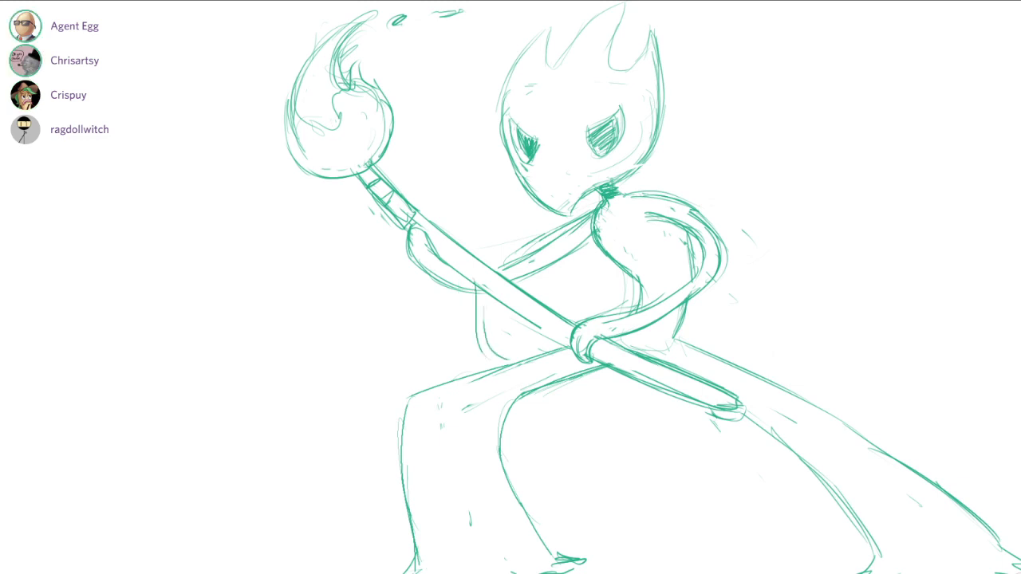
# Draw a large cape sweeping up behind the back from the neck and waist to a pointed tip.
pyautogui.moveTo(618, 308); pyautogui.dragTo(686, 257)
pyautogui.moveTo(646, 286)
pyautogui.mouseDown()
pyautogui.moveTo(713, 252)
pyautogui.moveTo(844, 118)
pyautogui.mouseUp()
pyautogui.moveTo(803, 158); pyautogui.dragTo(977, 108)
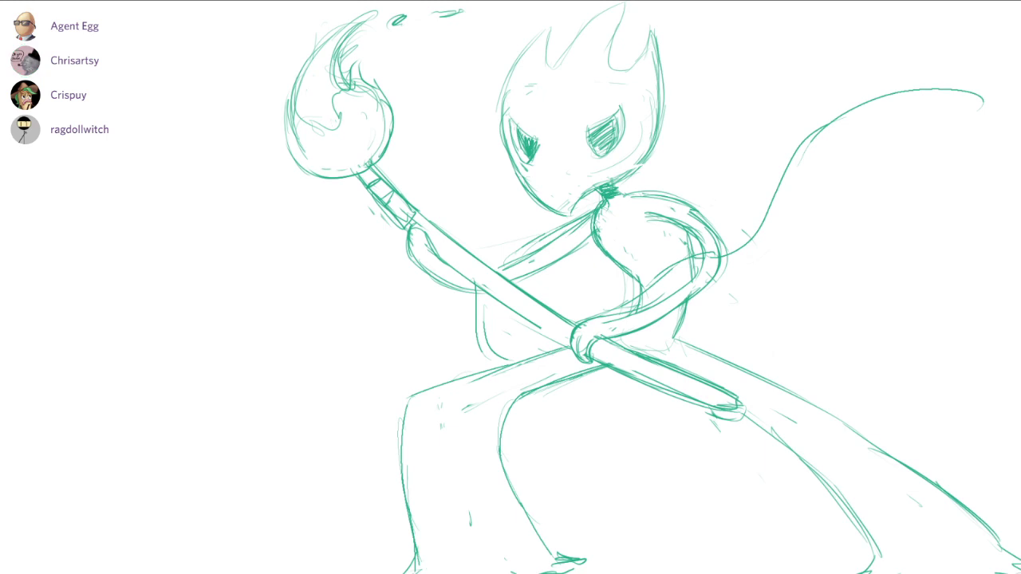
pyautogui.moveTo(643, 190); pyautogui.dragTo(778, 57)
pyautogui.moveTo(728, 107); pyautogui.dragTo(963, 93)
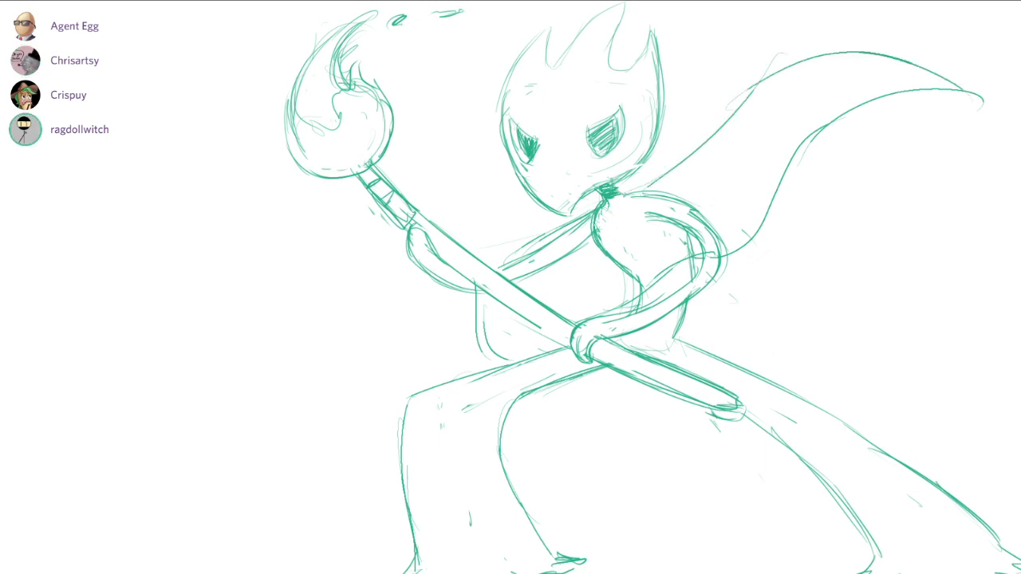
# Erase the torso and arm lines covered by the cape, and redraw its front shoulder edge and lower hem.
pyautogui.moveTo(642, 193)
pyautogui.mouseDown()
pyautogui.moveTo(678, 199)
pyautogui.moveTo(706, 233)
pyautogui.moveTo(625, 274)
pyautogui.moveTo(589, 228)
pyautogui.moveTo(537, 269)
pyautogui.moveTo(526, 255)
pyautogui.moveTo(598, 245)
pyautogui.moveTo(634, 282)
pyautogui.moveTo(655, 277)
pyautogui.mouseUp()
pyautogui.moveTo(590, 219); pyautogui.dragTo(514, 254)
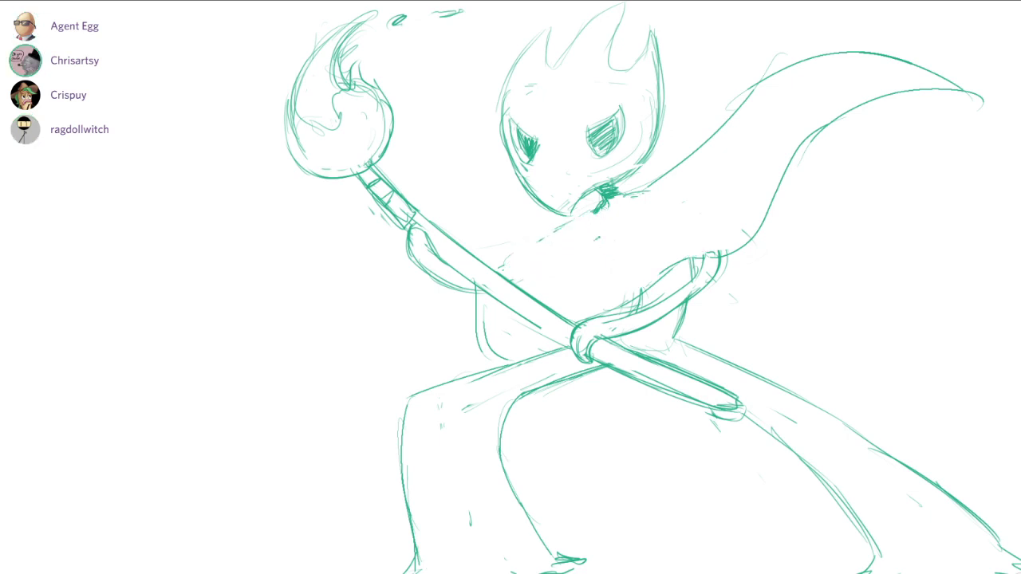
pyautogui.moveTo(600, 205); pyautogui.dragTo(499, 267)
pyautogui.moveTo(588, 303); pyautogui.dragTo(711, 236)
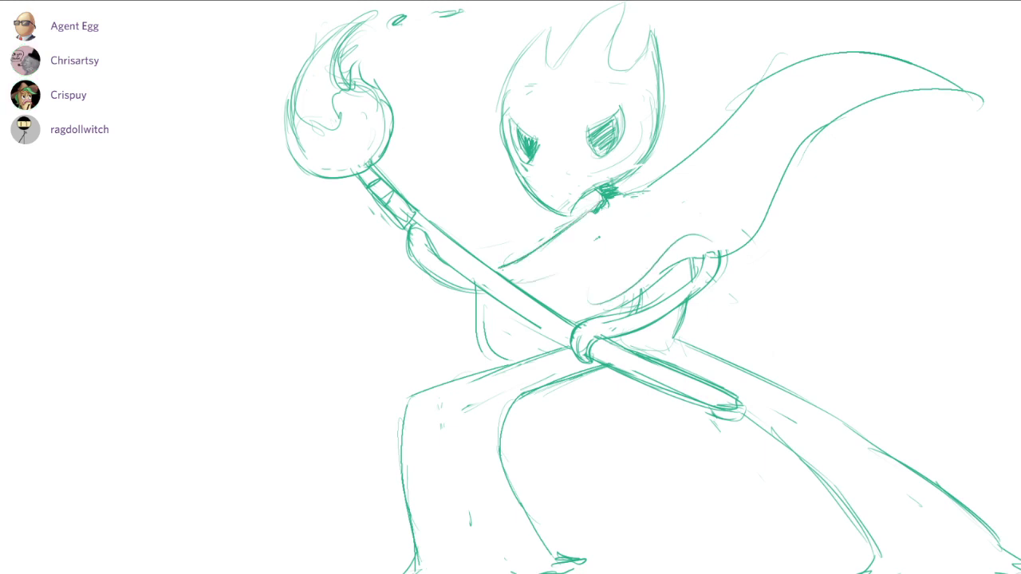
# Shade the cape's collar at the neck, and add long fold lines through the flowing section.
pyautogui.moveTo(616, 188)
pyautogui.mouseDown()
pyautogui.moveTo(646, 194)
pyautogui.moveTo(663, 180)
pyautogui.mouseUp()
pyautogui.moveTo(600, 209); pyautogui.dragTo(630, 197)
pyautogui.moveTo(668, 238)
pyautogui.mouseDown()
pyautogui.moveTo(767, 164)
pyautogui.moveTo(856, 68)
pyautogui.mouseUp()
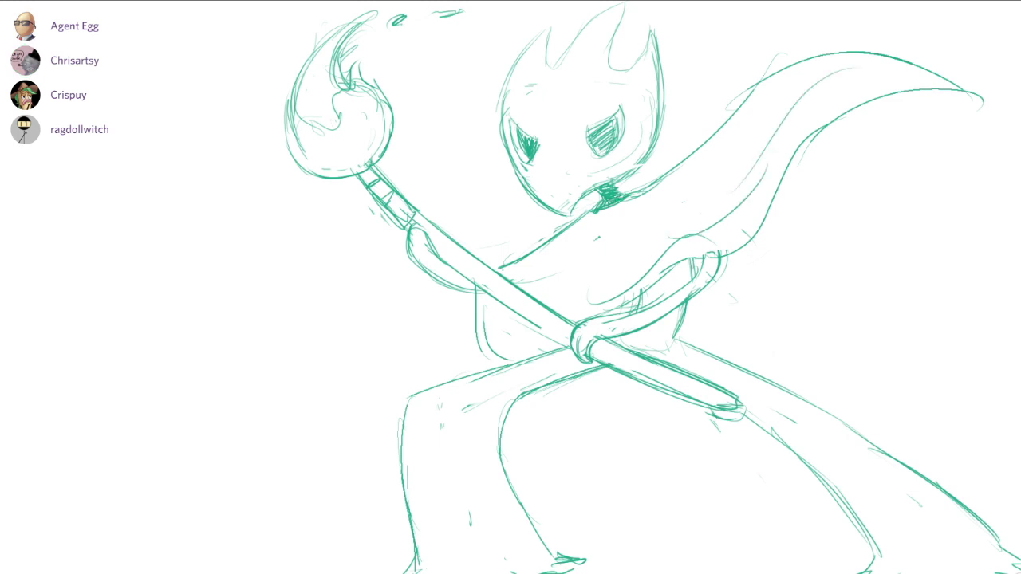
pyautogui.moveTo(802, 101); pyautogui.dragTo(882, 77)
# Try a second cape edge curving back from the tip and hanging behind the back, and undo its strokes.
pyautogui.moveTo(961, 90); pyautogui.dragTo(805, 174)
pyautogui.moveTo(877, 126)
pyautogui.mouseDown()
pyautogui.moveTo(817, 166)
pyautogui.moveTo(785, 233)
pyautogui.mouseUp()
pyautogui.moveTo(800, 185); pyautogui.dragTo(783, 251)
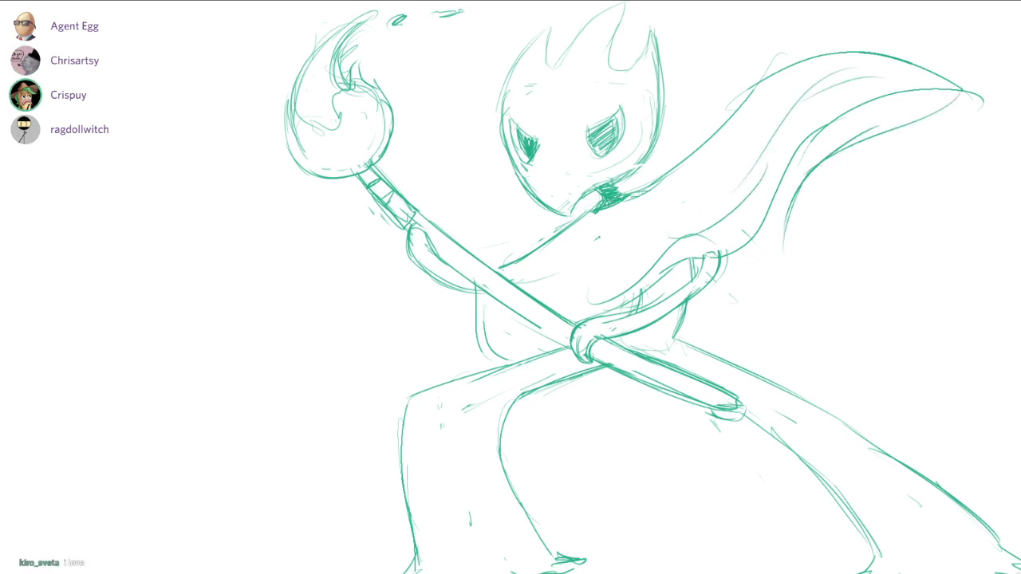
pyautogui.hotkey('ctrl', 'z')
pyautogui.hotkey('ctrl', 'z')
pyautogui.hotkey('ctrl', 'z')
pyautogui.hotkey('ctrl', 'z')
# Draw the cape's far side hanging down to the rear hip, and refine the hem and hatching above the rear arm.
pyautogui.moveTo(876, 99)
pyautogui.mouseDown()
pyautogui.moveTo(770, 298)
pyautogui.moveTo(727, 329)
pyautogui.moveTo(684, 335)
pyautogui.mouseUp()
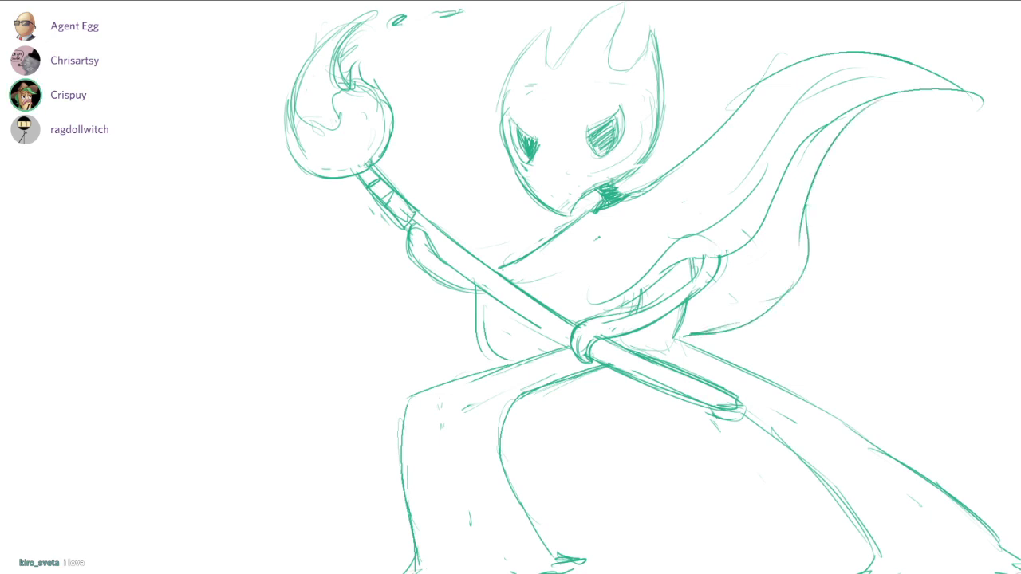
pyautogui.moveTo(701, 257); pyautogui.dragTo(724, 256)
pyautogui.moveTo(651, 285); pyautogui.dragTo(755, 231)
pyautogui.moveTo(662, 297)
pyautogui.mouseDown()
pyautogui.moveTo(587, 319)
pyautogui.moveTo(612, 316)
pyautogui.moveTo(607, 324)
pyautogui.mouseUp()
pyautogui.moveTo(603, 323)
pyautogui.mouseDown()
pyautogui.moveTo(634, 300)
pyautogui.moveTo(576, 331)
pyautogui.mouseUp()
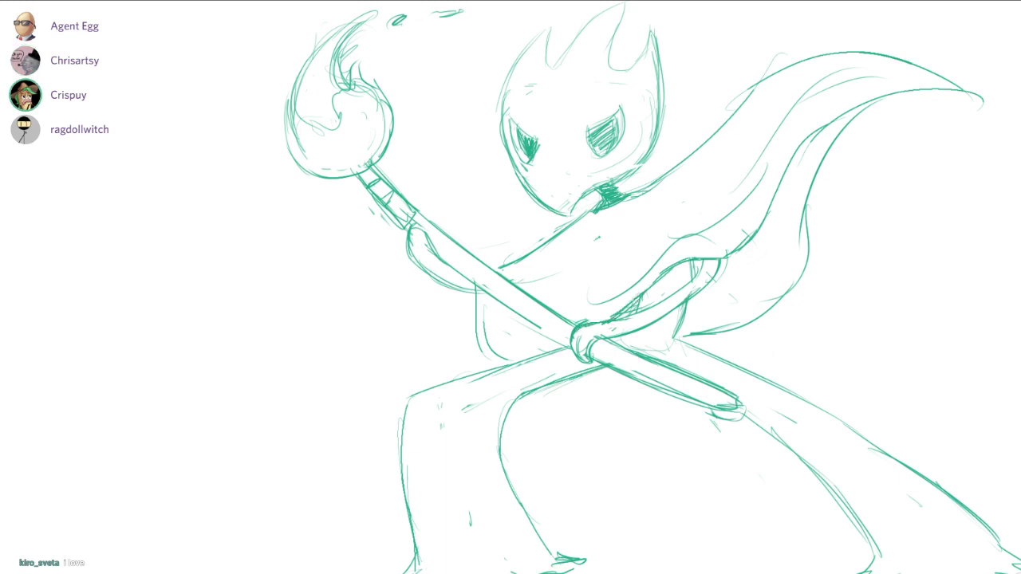
# Fill the rear arm with its gripping hand and the forward forearm below the collar in solid green.
pyautogui.moveTo(716, 262)
pyautogui.mouseDown()
pyautogui.moveTo(648, 321)
pyautogui.moveTo(587, 336)
pyautogui.mouseUp()
pyautogui.moveTo(654, 320); pyautogui.dragTo(573, 343)
pyautogui.moveTo(584, 341)
pyautogui.mouseDown()
pyautogui.moveTo(577, 360)
pyautogui.moveTo(589, 361)
pyautogui.moveTo(571, 355)
pyautogui.mouseUp()
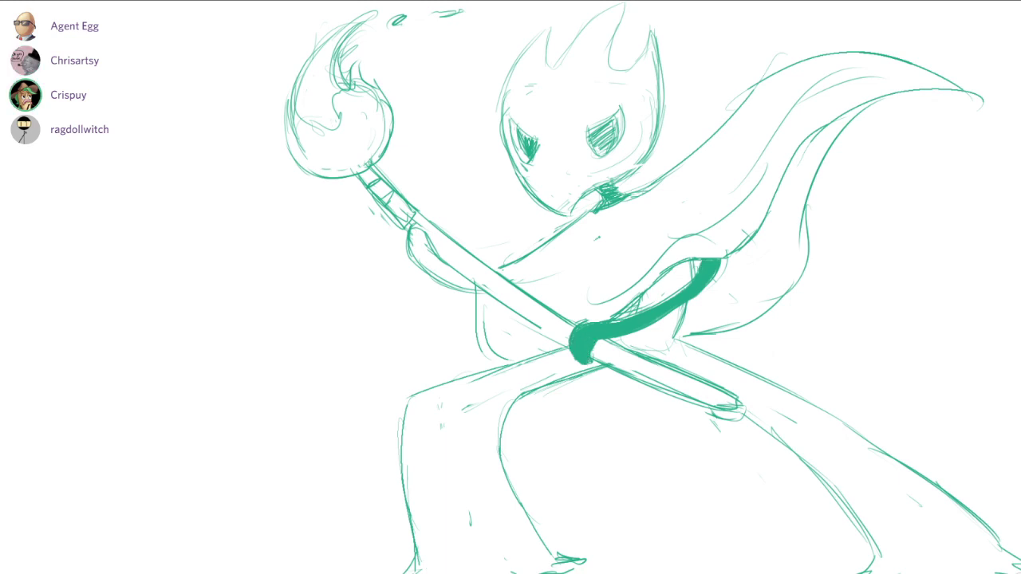
pyautogui.moveTo(720, 262); pyautogui.dragTo(708, 285)
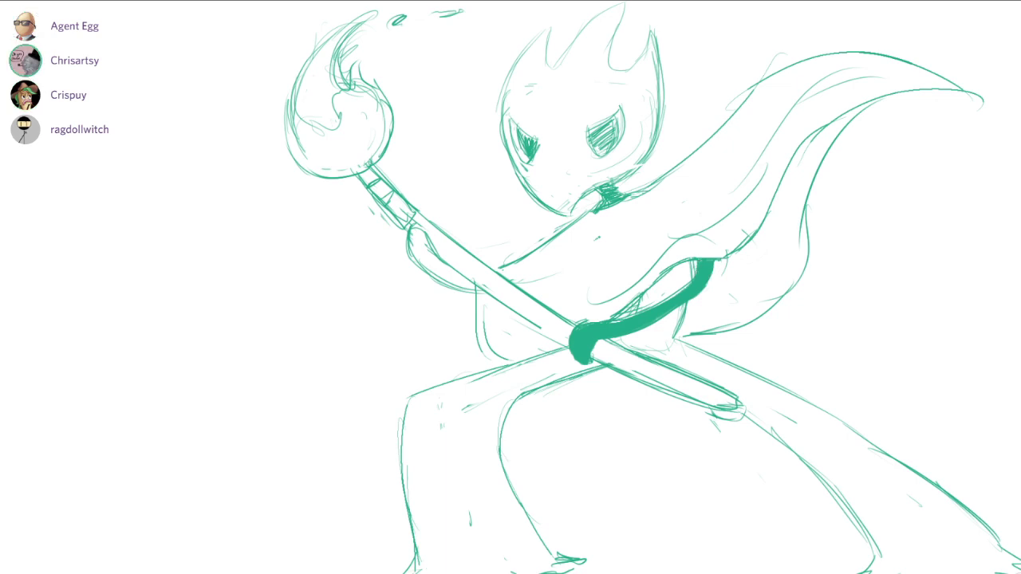
pyautogui.moveTo(412, 231)
pyautogui.mouseDown()
pyautogui.moveTo(445, 279)
pyautogui.moveTo(424, 240)
pyautogui.moveTo(411, 247)
pyautogui.moveTo(434, 276)
pyautogui.moveTo(469, 282)
pyautogui.mouseUp()
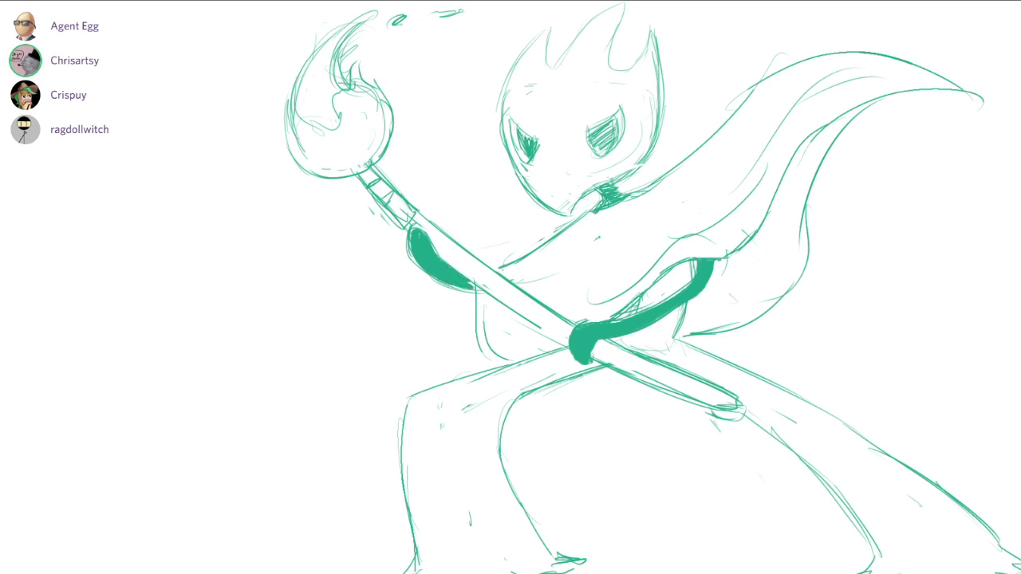
# Fill the larger eye's pupil with solid green.
pyautogui.moveTo(595, 123)
pyautogui.mouseDown()
pyautogui.moveTo(608, 143)
pyautogui.moveTo(600, 155)
pyautogui.moveTo(614, 152)
pyautogui.mouseUp()
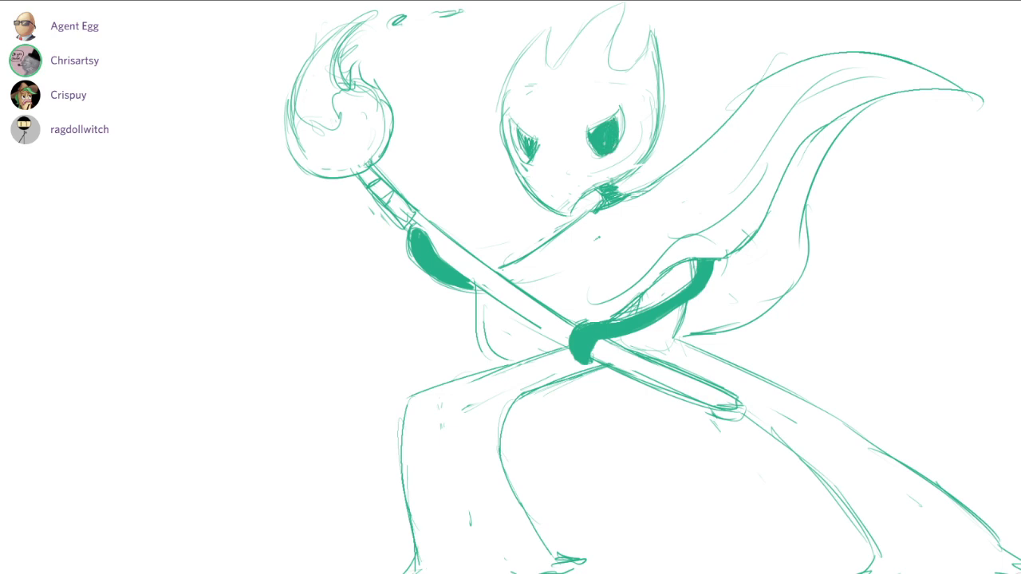
# Fill the smaller eye's pupil with solid green.
pyautogui.moveTo(520, 130); pyautogui.dragTo(526, 158)
pyautogui.moveTo(334, 31)
pyautogui.mouseDown()
pyautogui.moveTo(312, 68)
pyautogui.moveTo(307, 128)
pyautogui.mouseUp()
pyautogui.moveTo(321, 60); pyautogui.dragTo(301, 117)
pyautogui.hotkey('ctrl', 'z')
pyautogui.hotkey('ctrl', 'z')
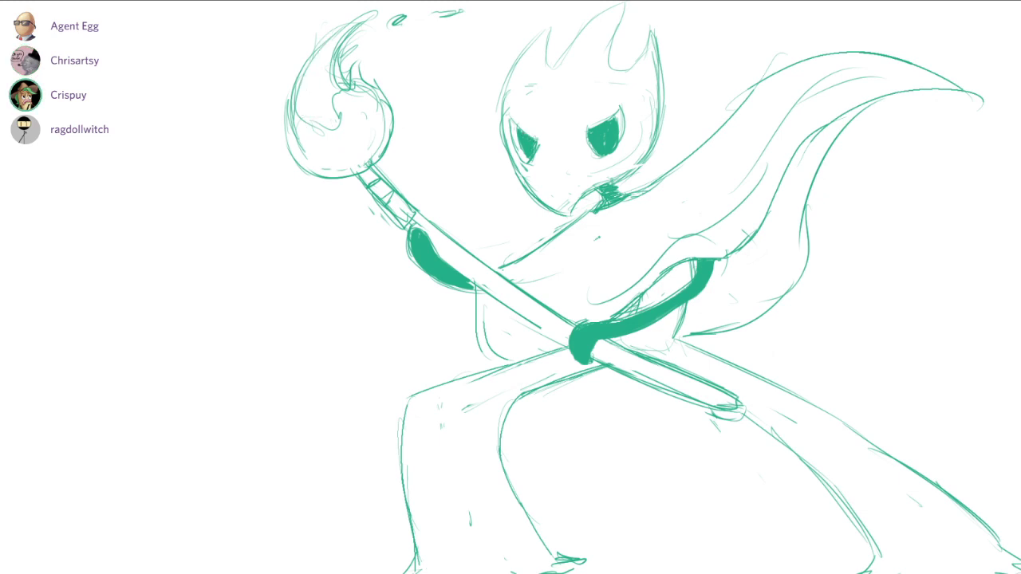
# Fill the pointed dark tip of the staff's brush head and the flying paint drops with solid green.
pyautogui.moveTo(373, 12)
pyautogui.mouseDown()
pyautogui.moveTo(299, 116)
pyautogui.moveTo(303, 88)
pyautogui.moveTo(308, 118)
pyautogui.moveTo(323, 124)
pyautogui.moveTo(336, 40)
pyautogui.moveTo(318, 108)
pyautogui.mouseUp()
pyautogui.moveTo(327, 62); pyautogui.dragTo(324, 121)
pyautogui.moveTo(349, 21)
pyautogui.mouseDown()
pyautogui.moveTo(334, 39)
pyautogui.moveTo(363, 15)
pyautogui.moveTo(341, 49)
pyautogui.moveTo(350, 88)
pyautogui.moveTo(371, 93)
pyautogui.moveTo(356, 62)
pyautogui.mouseUp()
pyautogui.moveTo(400, 22); pyautogui.dragTo(410, 15)
pyautogui.moveTo(451, 14); pyautogui.dragTo(551, 5)
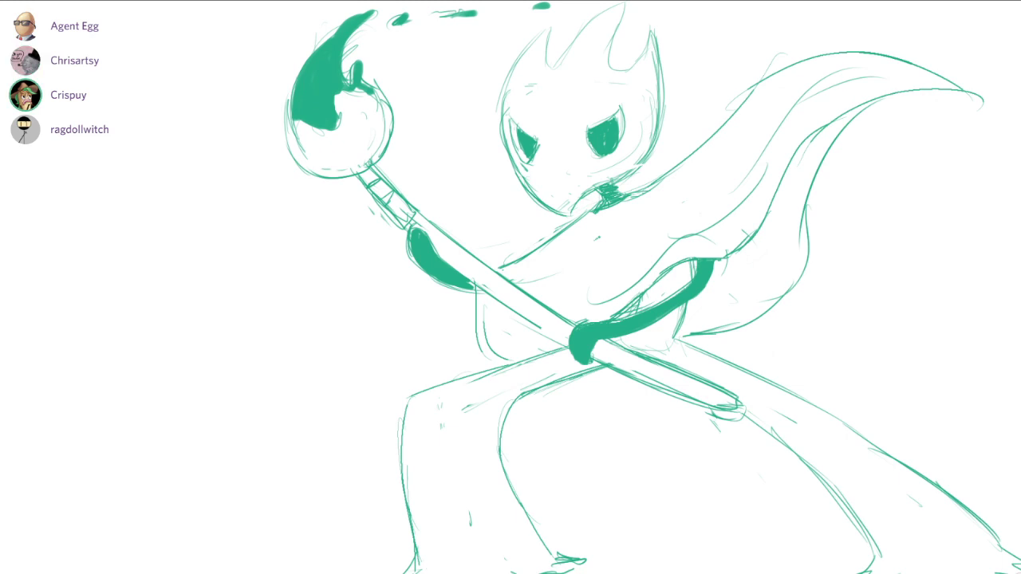
# Hatch the cape's underside behind the rear arm with dense diagonal strokes, from the hip up toward the fold.
pyautogui.moveTo(727, 261); pyautogui.dragTo(683, 310)
pyautogui.moveTo(746, 249); pyautogui.dragTo(685, 325)
pyautogui.moveTo(745, 263); pyautogui.dragTo(686, 330)
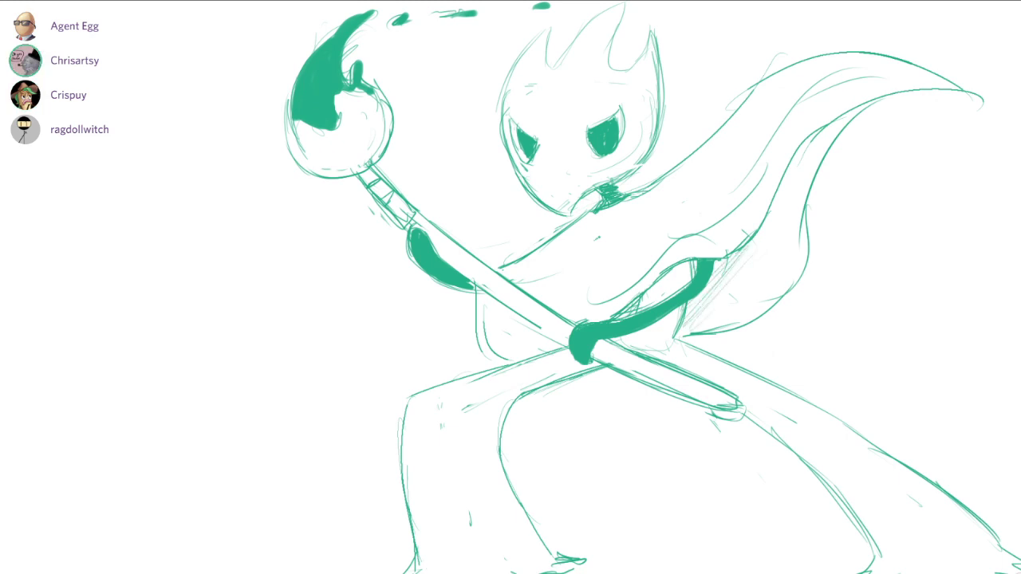
pyautogui.moveTo(771, 247); pyautogui.dragTo(697, 328)
pyautogui.moveTo(768, 254)
pyautogui.mouseDown()
pyautogui.moveTo(694, 331)
pyautogui.moveTo(772, 252)
pyautogui.mouseUp()
pyautogui.moveTo(718, 327)
pyautogui.mouseDown()
pyautogui.moveTo(786, 262)
pyautogui.moveTo(794, 268)
pyautogui.moveTo(800, 164)
pyautogui.mouseUp()
pyautogui.moveTo(741, 270)
pyautogui.mouseDown()
pyautogui.moveTo(807, 150)
pyautogui.moveTo(807, 182)
pyautogui.mouseUp()
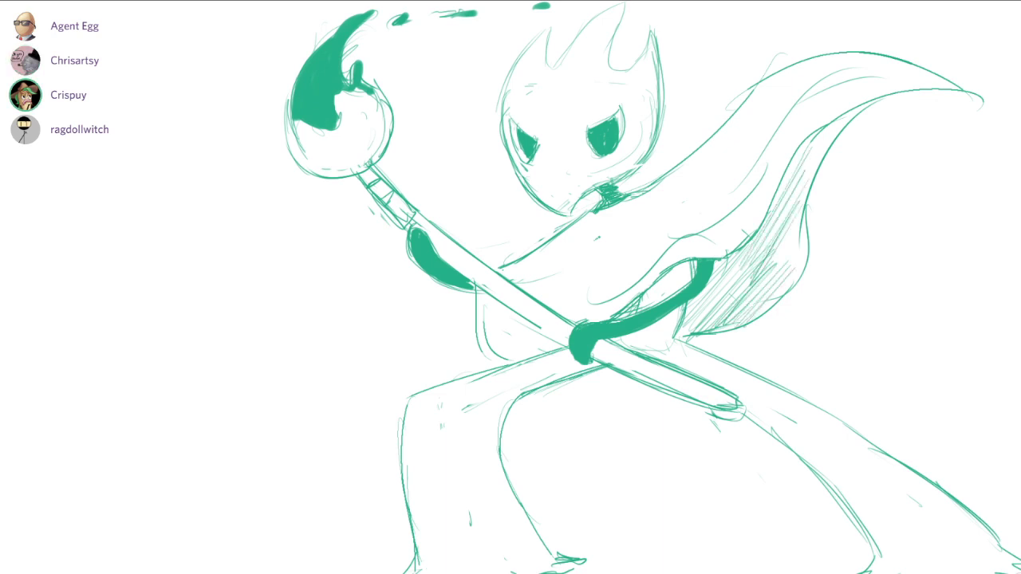
pyautogui.moveTo(755, 289)
pyautogui.mouseDown()
pyautogui.moveTo(802, 207)
pyautogui.moveTo(800, 228)
pyautogui.mouseUp()
pyautogui.moveTo(764, 308); pyautogui.dragTo(807, 238)
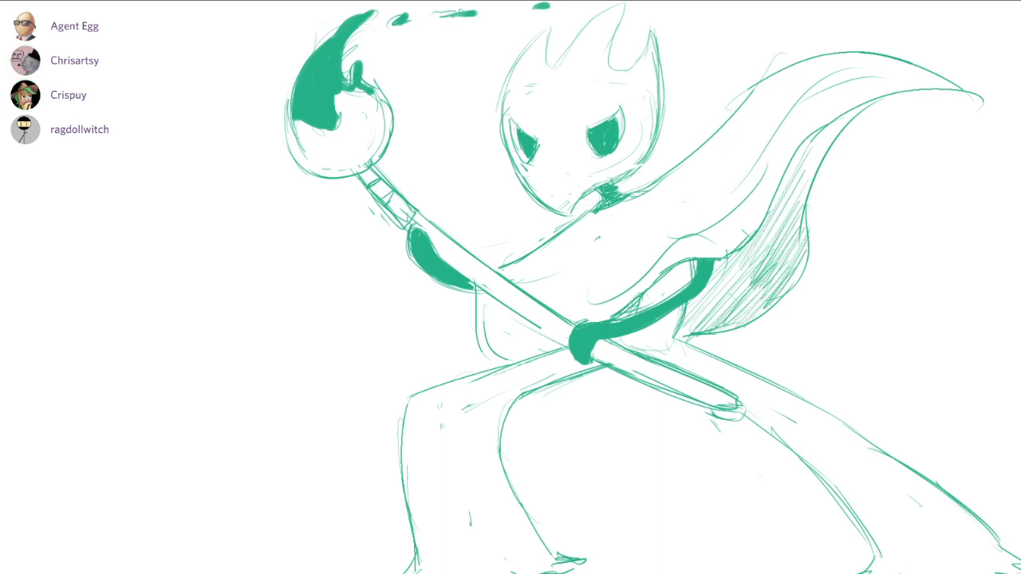
pyautogui.moveTo(703, 299); pyautogui.dragTo(756, 245)
pyautogui.moveTo(707, 323); pyautogui.dragTo(742, 276)
# Extend the diagonal hatching up the narrow part of the cape's underside toward its flying tip.
pyautogui.moveTo(788, 182); pyautogui.dragTo(822, 135)
pyautogui.moveTo(779, 190); pyautogui.dragTo(829, 121)
pyautogui.moveTo(802, 159); pyautogui.dragTo(839, 120)
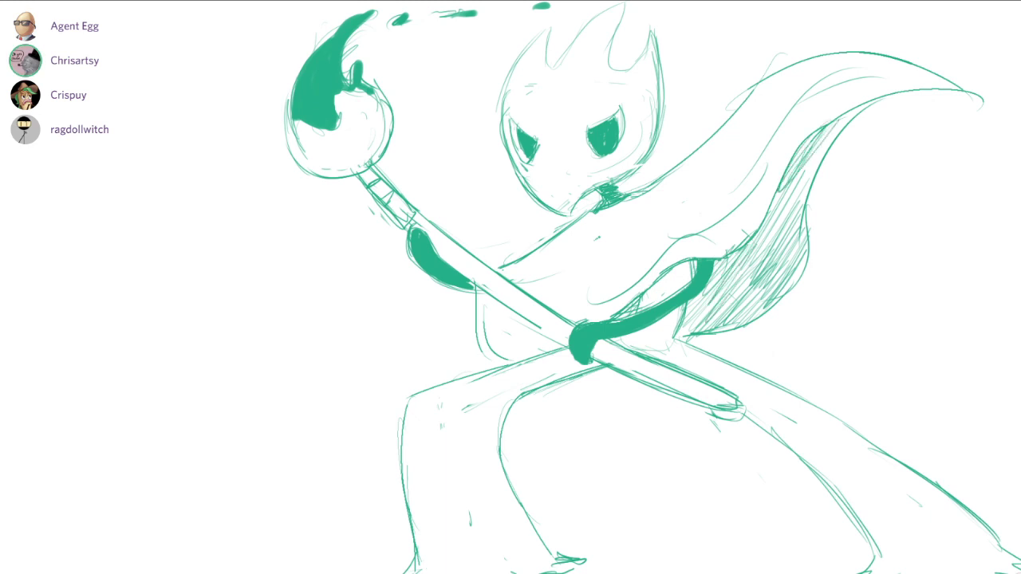
pyautogui.moveTo(786, 205); pyautogui.dragTo(847, 116)
pyautogui.moveTo(793, 212); pyautogui.dragTo(852, 112)
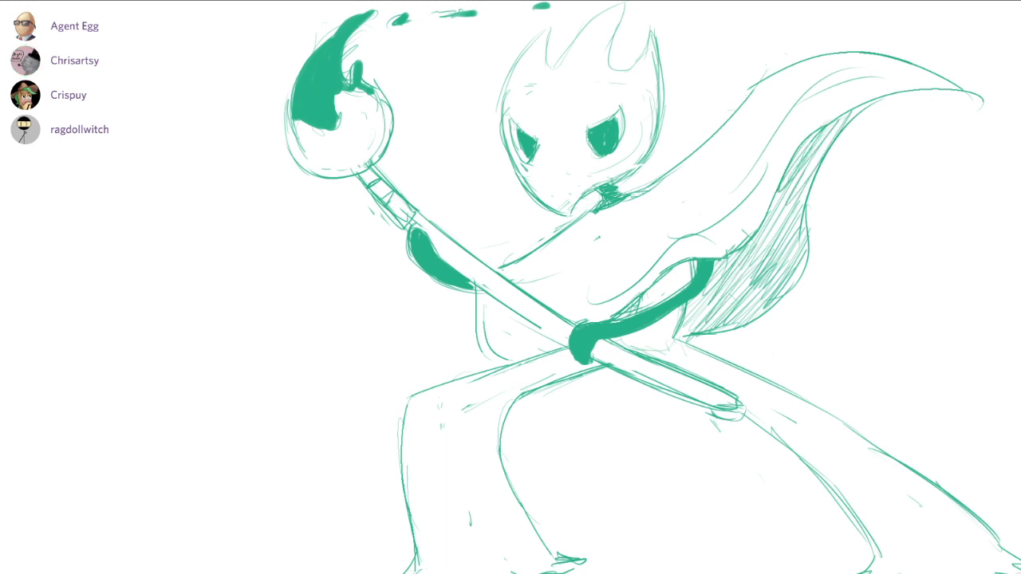
# Redraw the cape's upper edge rising steeply from the collar to a higher peak, and reinforce the edge below the tip.
pyautogui.moveTo(845, 71)
pyautogui.mouseDown()
pyautogui.moveTo(960, 88)
pyautogui.moveTo(767, 42)
pyautogui.moveTo(702, 104)
pyautogui.mouseUp()
pyautogui.hotkey('ctrl', 'z')
pyautogui.moveTo(731, 52)
pyautogui.mouseDown()
pyautogui.moveTo(660, 182)
pyautogui.moveTo(622, 202)
pyautogui.mouseUp()
pyautogui.moveTo(684, 161)
pyautogui.mouseDown()
pyautogui.moveTo(798, 64)
pyautogui.moveTo(834, 54)
pyautogui.moveTo(740, 185)
pyautogui.mouseUp()
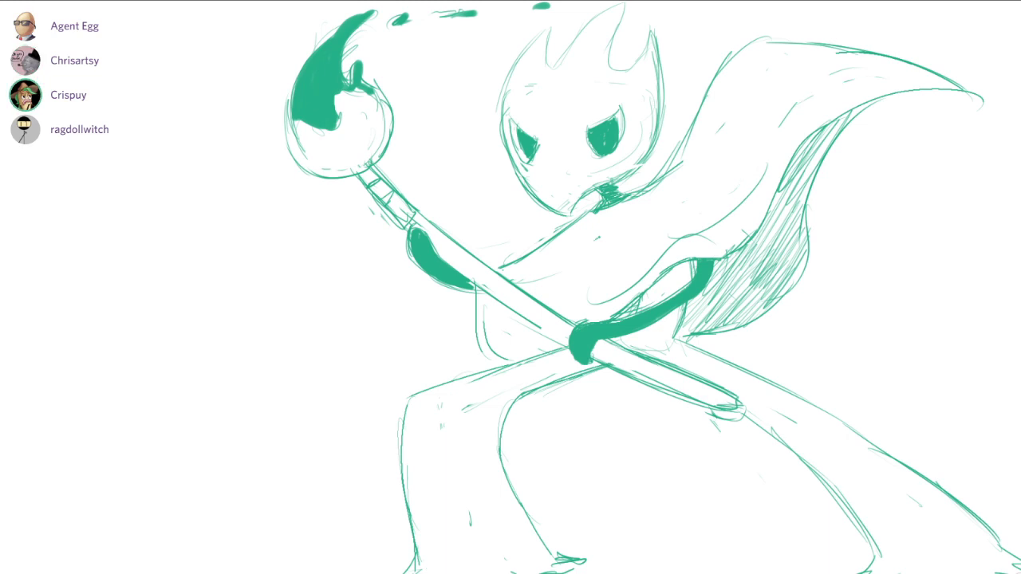
pyautogui.moveTo(633, 198); pyautogui.dragTo(728, 124)
pyautogui.moveTo(658, 182)
pyautogui.mouseDown()
pyautogui.moveTo(755, 94)
pyautogui.moveTo(741, 69)
pyautogui.mouseUp()
pyautogui.moveTo(685, 150); pyautogui.dragTo(753, 63)
pyautogui.moveTo(838, 70)
pyautogui.mouseDown()
pyautogui.moveTo(956, 88)
pyautogui.moveTo(802, 146)
pyautogui.mouseUp()
pyautogui.moveTo(895, 93)
pyautogui.mouseDown()
pyautogui.moveTo(786, 160)
pyautogui.moveTo(810, 183)
pyautogui.mouseUp()
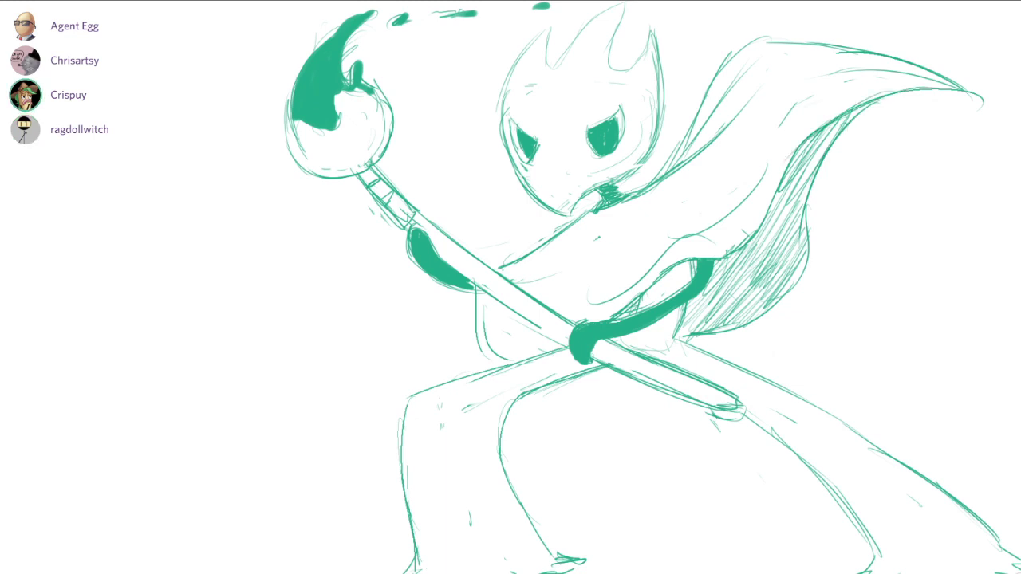
# Redraw the cape's hanging rear edge and hem lower, curving back to the rear hip.
pyautogui.moveTo(841, 126); pyautogui.dragTo(805, 264)
pyautogui.moveTo(804, 210); pyautogui.dragTo(806, 281)
pyautogui.moveTo(807, 242)
pyautogui.mouseDown()
pyautogui.moveTo(759, 329)
pyautogui.moveTo(810, 298)
pyautogui.moveTo(735, 348)
pyautogui.mouseUp()
pyautogui.moveTo(788, 322); pyautogui.dragTo(680, 347)
pyautogui.moveTo(773, 338); pyautogui.dragTo(675, 347)
pyautogui.moveTo(796, 322); pyautogui.dragTo(772, 338)
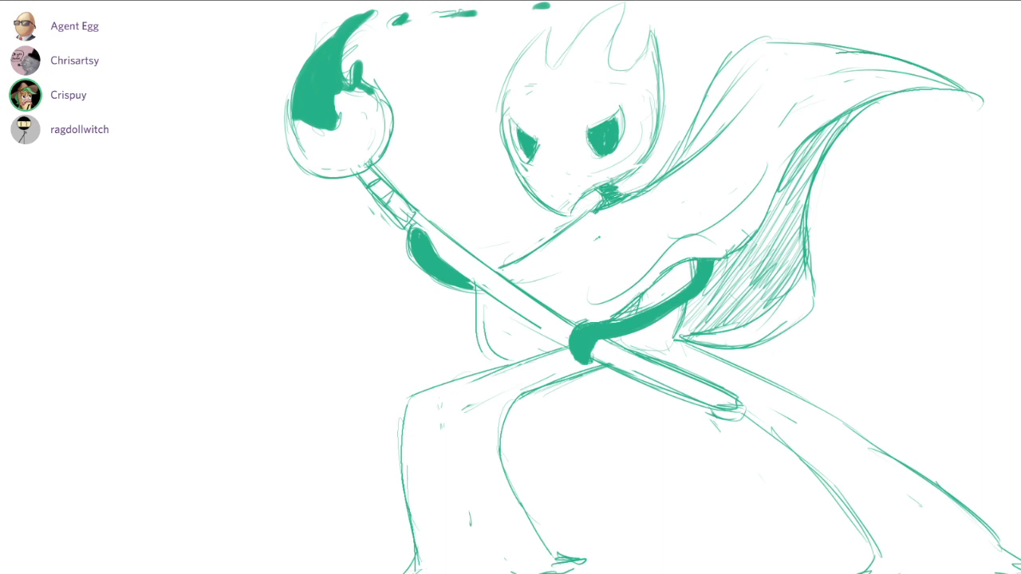
# Hatch the newly added strip along the cape's lower hem with diagonal strokes.
pyautogui.moveTo(771, 292); pyautogui.dragTo(713, 340)
pyautogui.moveTo(798, 276)
pyautogui.mouseDown()
pyautogui.moveTo(720, 339)
pyautogui.moveTo(729, 345)
pyautogui.mouseUp()
pyautogui.moveTo(774, 311); pyautogui.dragTo(736, 346)
pyautogui.moveTo(805, 284); pyautogui.dragTo(743, 343)
pyautogui.moveTo(810, 289); pyautogui.dragTo(751, 346)
pyautogui.moveTo(810, 296)
pyautogui.mouseDown()
pyautogui.moveTo(761, 341)
pyautogui.moveTo(771, 340)
pyautogui.mouseUp()
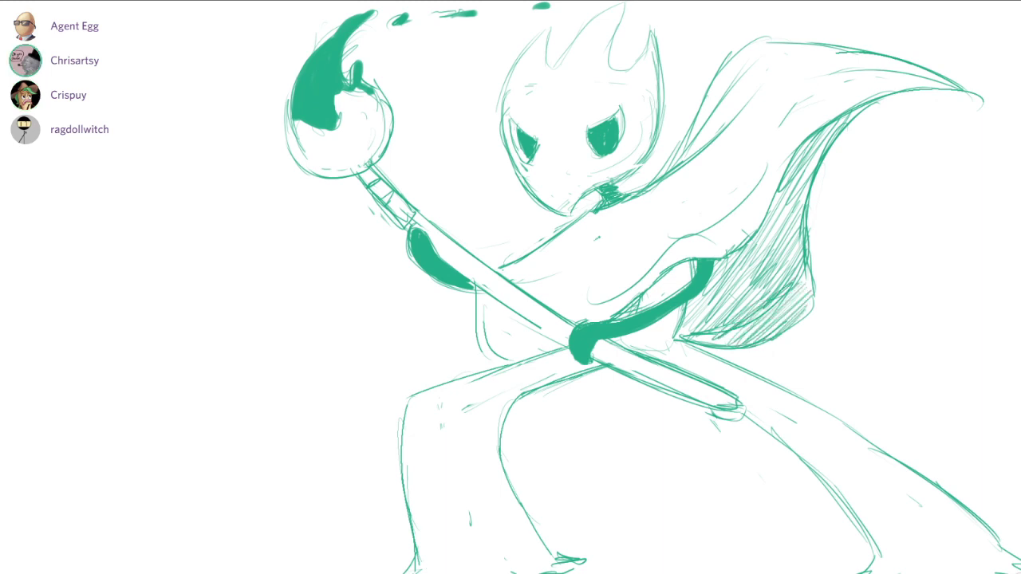
# Rework the cape's front edge and fold line from the collar down to the staff, undoing the stray strokes.
pyautogui.moveTo(625, 248)
pyautogui.mouseDown()
pyautogui.moveTo(541, 267)
pyautogui.moveTo(560, 261)
pyautogui.mouseUp()
pyautogui.moveTo(595, 209)
pyautogui.mouseDown()
pyautogui.moveTo(573, 217)
pyautogui.moveTo(584, 236)
pyautogui.moveTo(640, 228)
pyautogui.moveTo(571, 217)
pyautogui.moveTo(495, 272)
pyautogui.mouseUp()
pyautogui.hotkey('ctrl', 'z')
pyautogui.hotkey('ctrl', 'z')
pyautogui.hotkey('ctrl', 'z')
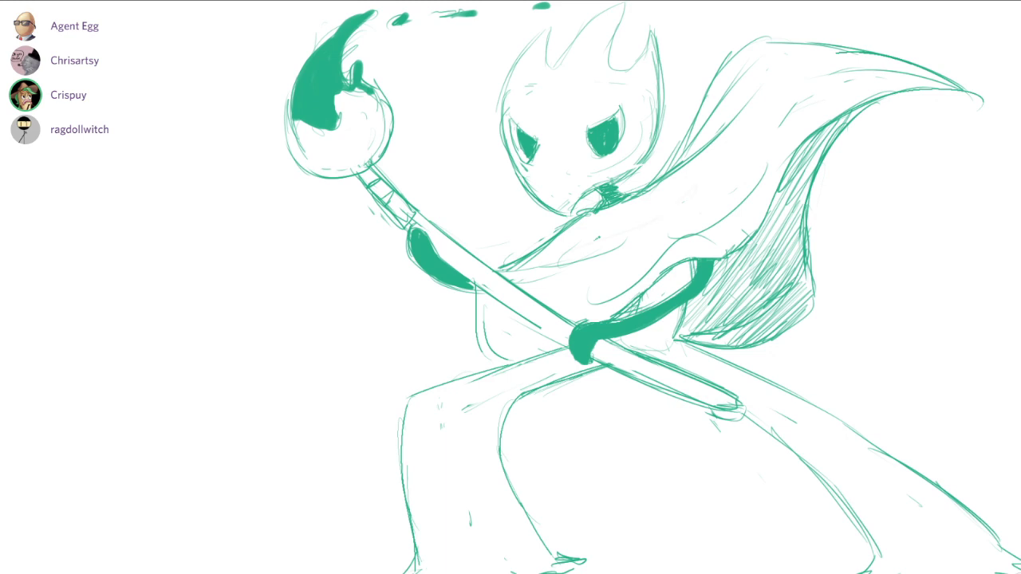
# Draw a tilted rectangular canvas with a thick side edge in the empty space in front of the figure.
pyautogui.moveTo(42, 161); pyautogui.dragTo(91, 364)
pyautogui.hotkey('ctrl', 'z')
pyautogui.moveTo(33, 185); pyautogui.dragTo(82, 388)
pyautogui.moveTo(28, 181)
pyautogui.mouseDown()
pyautogui.moveTo(177, 160)
pyautogui.moveTo(228, 330)
pyautogui.mouseUp()
pyautogui.moveTo(184, 180); pyautogui.dragTo(234, 355)
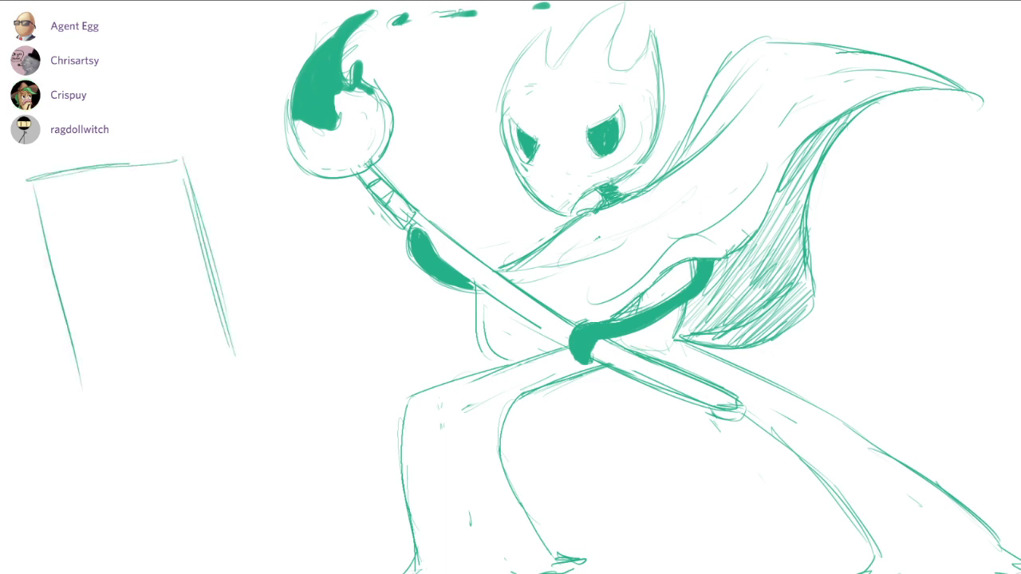
pyautogui.moveTo(33, 184)
pyautogui.mouseDown()
pyautogui.moveTo(26, 193)
pyautogui.moveTo(49, 309)
pyautogui.mouseUp()
pyautogui.moveTo(29, 205); pyautogui.dragTo(72, 374)
pyautogui.moveTo(35, 259)
pyautogui.mouseDown()
pyautogui.moveTo(72, 387)
pyautogui.moveTo(166, 371)
pyautogui.mouseUp()
pyautogui.moveTo(78, 393); pyautogui.dragTo(258, 358)
pyautogui.moveTo(121, 391); pyautogui.dragTo(233, 362)
pyautogui.moveTo(123, 381)
pyautogui.mouseDown()
pyautogui.moveTo(162, 373)
pyautogui.moveTo(118, 548)
pyautogui.mouseUp()
pyautogui.moveTo(123, 400); pyautogui.dragTo(116, 571)
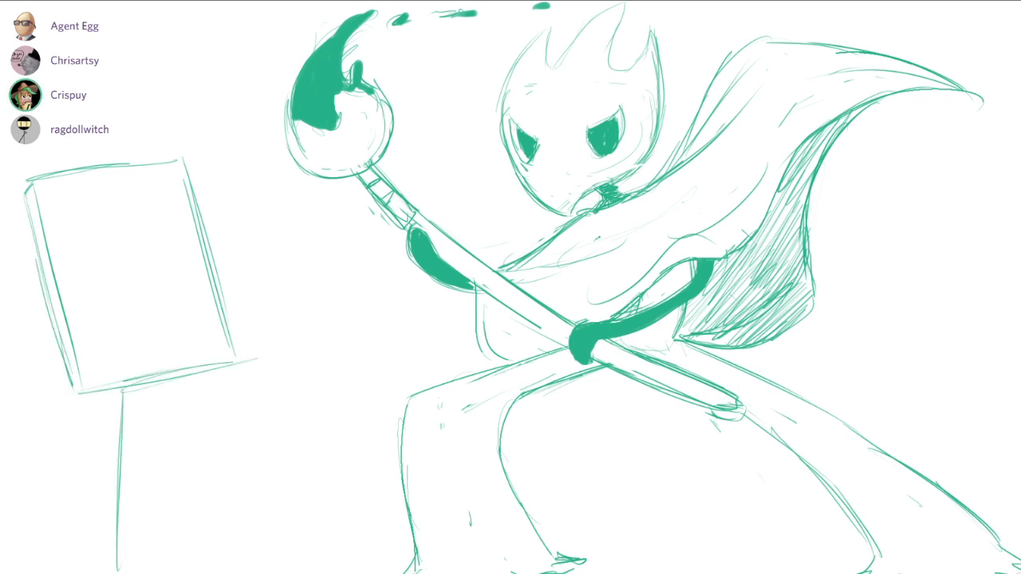
pyautogui.hotkey('ctrl', 'z')
pyautogui.hotkey('ctrl', 'z')
pyautogui.moveTo(112, 392); pyautogui.dragTo(58, 536)
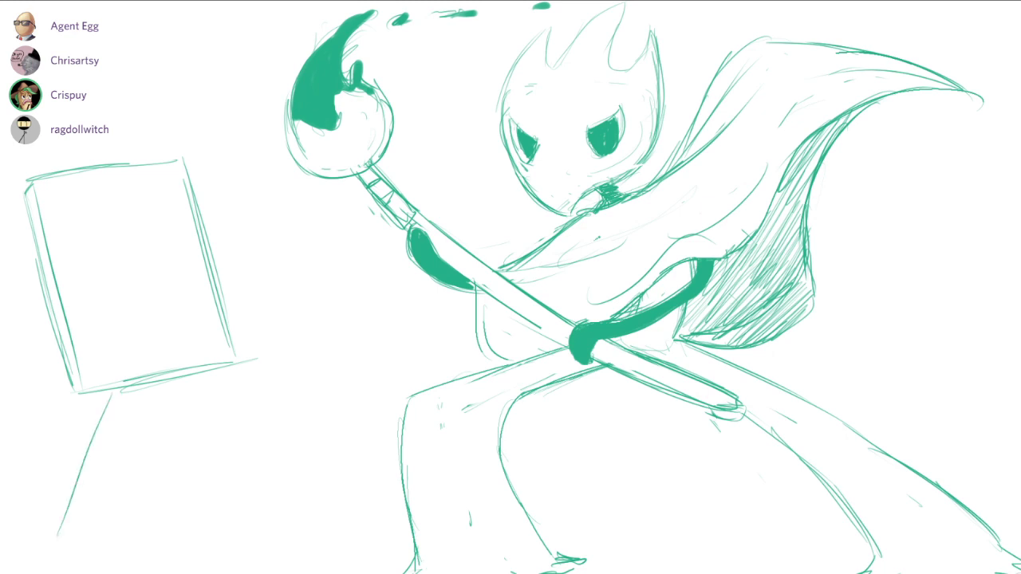
pyautogui.hotkey('ctrl', 'z')
# Draw a narrow supporting ledge with short end pieces beneath the canvas.
pyautogui.moveTo(115, 399); pyautogui.dragTo(201, 387)
pyautogui.moveTo(125, 403); pyautogui.dragTo(230, 380)
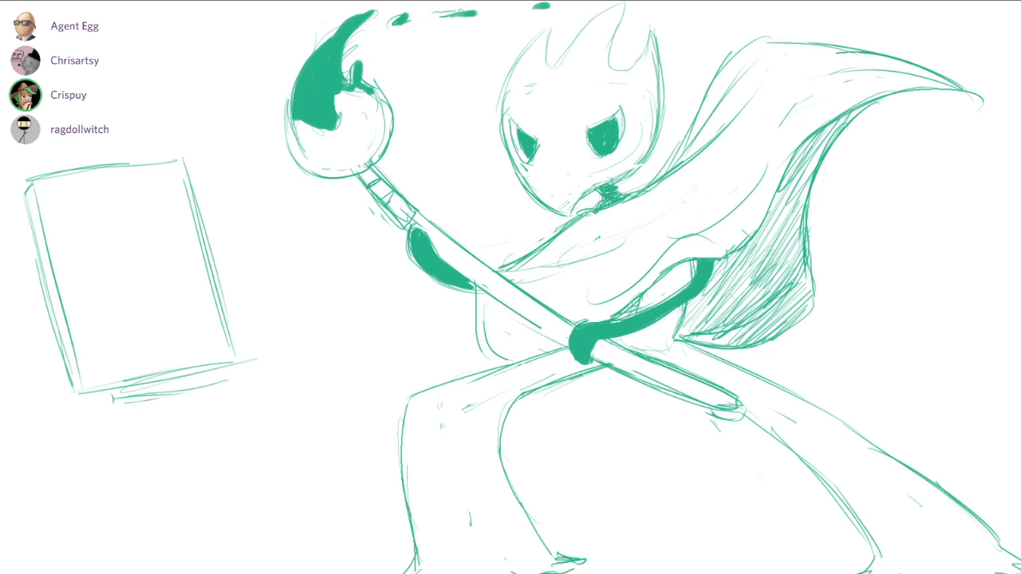
pyautogui.moveTo(157, 398); pyautogui.dragTo(210, 385)
pyautogui.moveTo(209, 369); pyautogui.dragTo(213, 383)
pyautogui.moveTo(213, 385); pyautogui.dragTo(118, 405)
pyautogui.moveTo(219, 384); pyautogui.dragTo(121, 401)
pyautogui.moveTo(221, 383); pyautogui.dragTo(120, 404)
pyautogui.moveTo(190, 390); pyautogui.dragTo(118, 405)
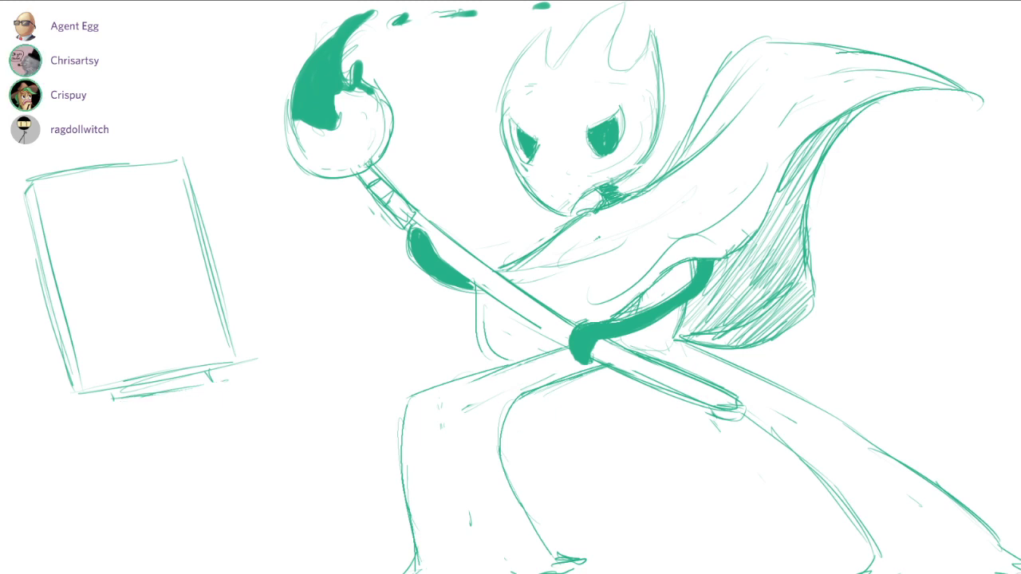
pyautogui.moveTo(209, 386)
pyautogui.mouseDown()
pyautogui.moveTo(103, 401)
pyautogui.moveTo(112, 398)
pyautogui.mouseUp()
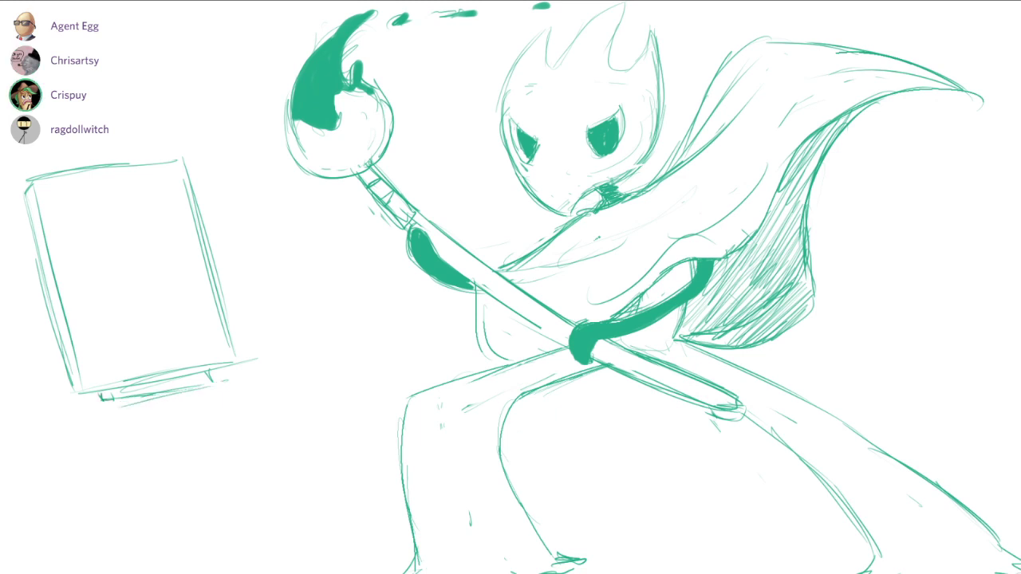
# Draw the easel's tapered post sticking up above the canvas's upper edge.
pyautogui.moveTo(78, 153); pyautogui.dragTo(78, 173)
pyautogui.hotkey('ctrl', 'z')
pyautogui.moveTo(90, 113); pyautogui.dragTo(91, 167)
pyautogui.moveTo(89, 109)
pyautogui.mouseDown()
pyautogui.moveTo(102, 105)
pyautogui.moveTo(117, 155)
pyautogui.mouseUp()
pyautogui.moveTo(102, 109); pyautogui.dragTo(122, 161)
pyautogui.moveTo(112, 402); pyautogui.dragTo(106, 533)
pyautogui.moveTo(107, 464); pyautogui.dragTo(102, 545)
pyautogui.hotkey('ctrl', 'z')
pyautogui.hotkey('ctrl', 'z')
# Draw the easel's two splayed front legs with flat feet below the ledge.
pyautogui.moveTo(124, 400); pyautogui.dragTo(83, 562)
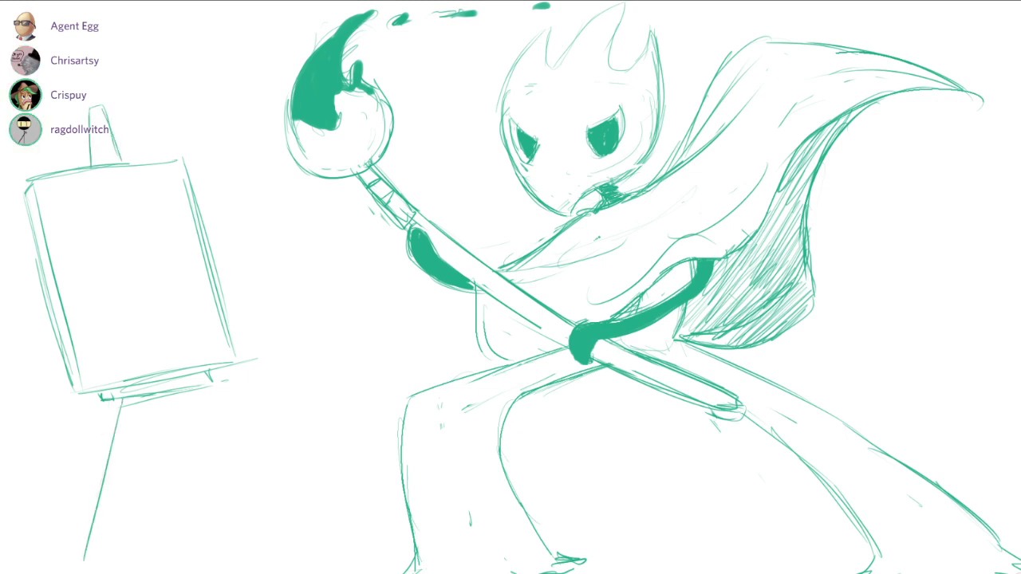
pyautogui.moveTo(118, 420); pyautogui.dragTo(80, 567)
pyautogui.moveTo(145, 400); pyautogui.dragTo(102, 559)
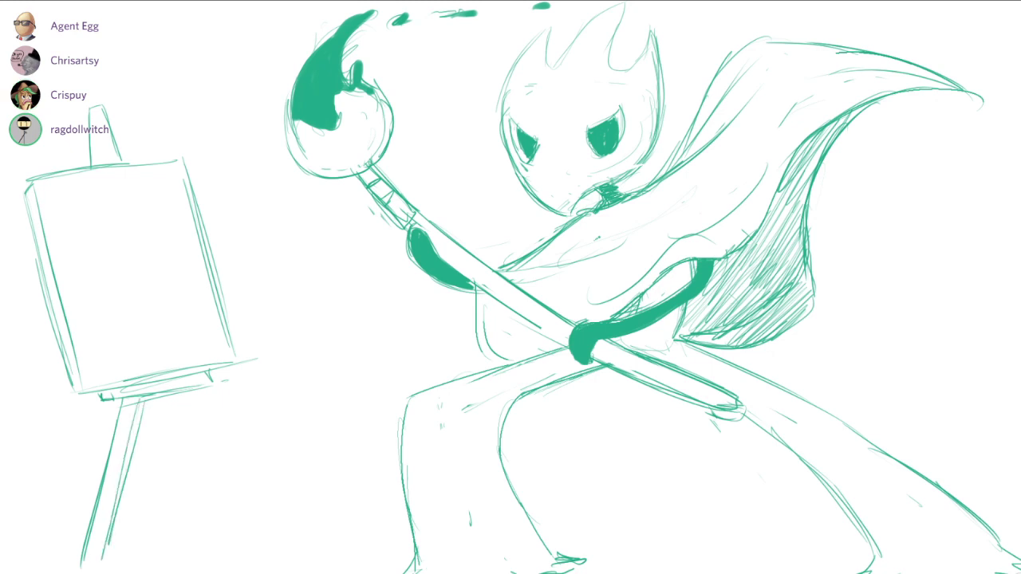
pyautogui.moveTo(187, 392); pyautogui.dragTo(236, 539)
pyautogui.moveTo(204, 386)
pyautogui.mouseDown()
pyautogui.moveTo(262, 544)
pyautogui.moveTo(273, 543)
pyautogui.mouseUp()
pyautogui.moveTo(80, 565); pyautogui.dragTo(100, 564)
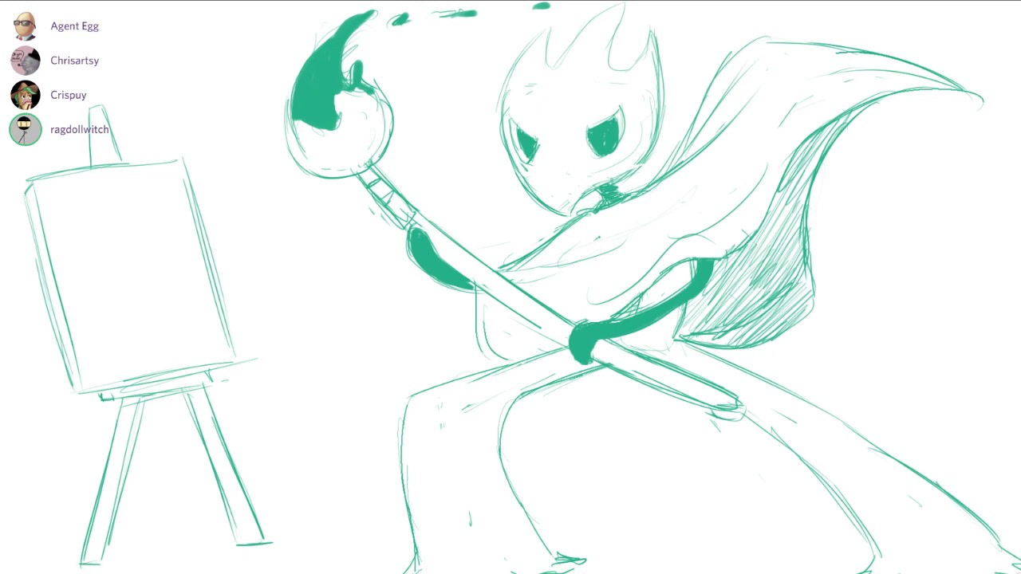
# Draw the easel's third leg slanting outward from the ledge's outer end.
pyautogui.moveTo(104, 398)
pyautogui.mouseDown()
pyautogui.moveTo(28, 520)
pyautogui.moveTo(51, 517)
pyautogui.mouseUp()
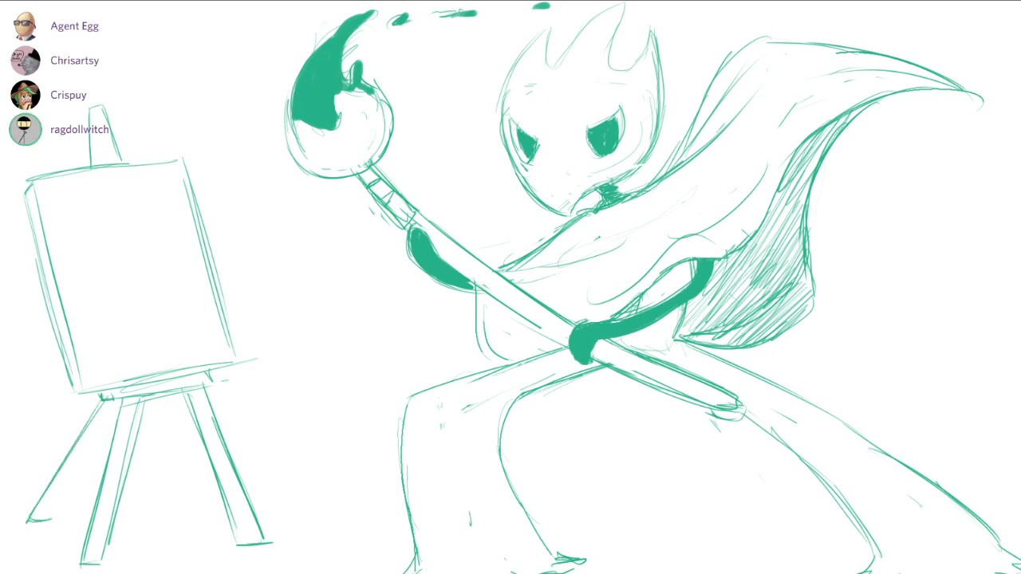
pyautogui.moveTo(119, 402); pyautogui.dragTo(53, 519)
pyautogui.moveTo(81, 474); pyautogui.dragTo(60, 505)
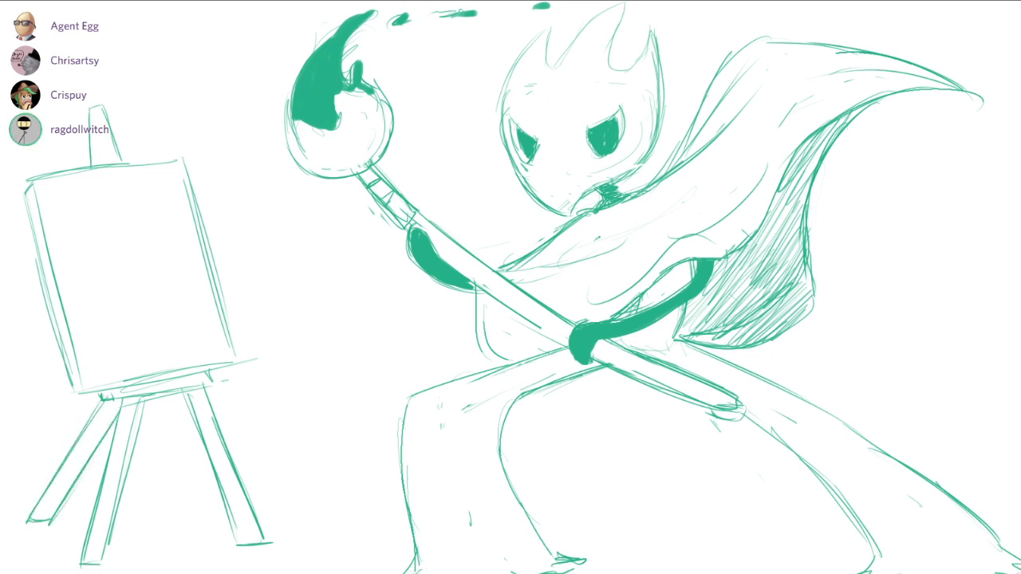
# Draw a stick figure's round head, curved body and two legs on the canvas, undoing the unwanted strokes.
pyautogui.moveTo(124, 221)
pyautogui.mouseDown()
pyautogui.moveTo(106, 233)
pyautogui.moveTo(120, 212)
pyautogui.moveTo(106, 224)
pyautogui.moveTo(156, 263)
pyautogui.moveTo(141, 279)
pyautogui.moveTo(148, 344)
pyautogui.mouseUp()
pyautogui.hotkey('ctrl', 'z')
pyautogui.hotkey('ctrl', 'z')
pyautogui.hotkey('ctrl', 'z')
pyautogui.hotkey('ctrl', 'z')
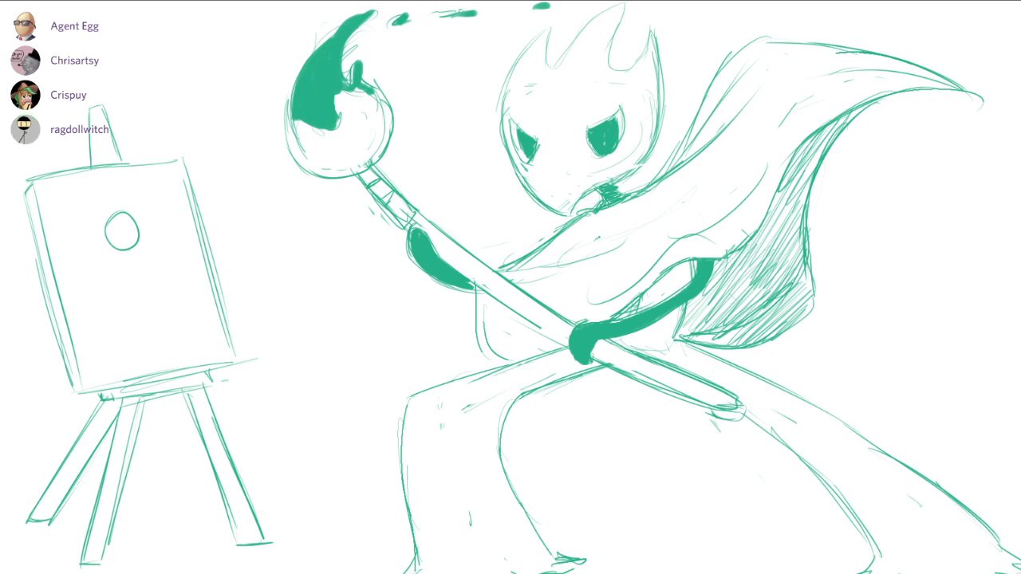
pyautogui.moveTo(127, 250)
pyautogui.mouseDown()
pyautogui.moveTo(141, 295)
pyautogui.moveTo(138, 333)
pyautogui.mouseUp()
pyautogui.moveTo(142, 297); pyautogui.dragTo(159, 336)
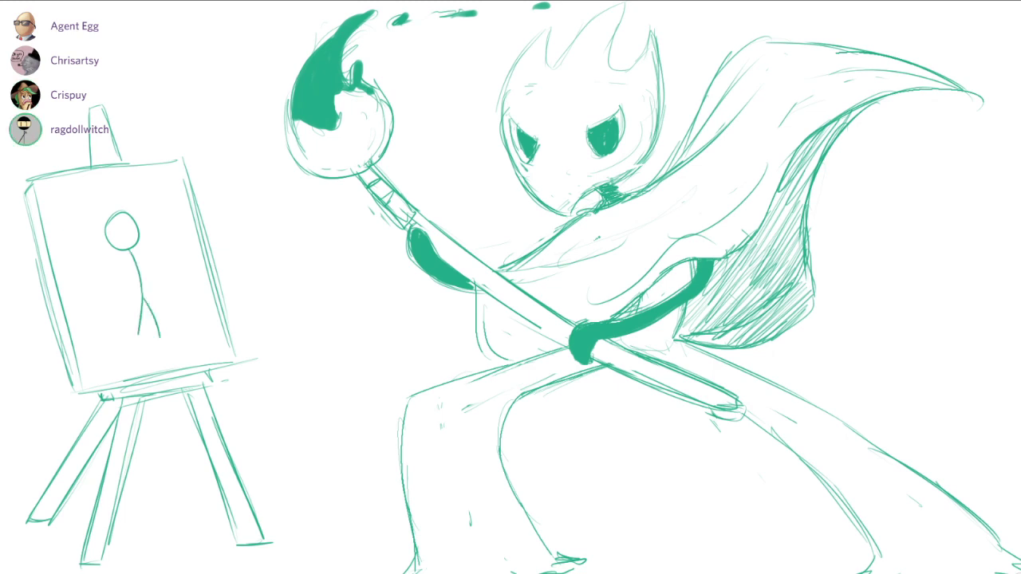
# Give the stick figure two bent arms, a smiling face and a flower held in its raised hand.
pyautogui.moveTo(137, 266); pyautogui.dragTo(162, 233)
pyautogui.moveTo(134, 266); pyautogui.dragTo(111, 283)
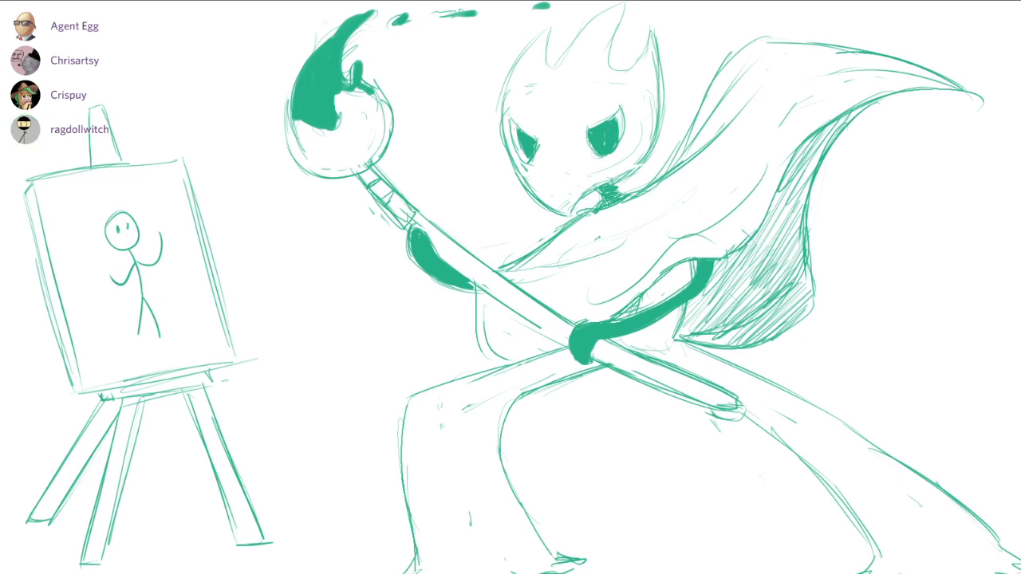
pyautogui.moveTo(122, 236); pyautogui.dragTo(159, 201)
pyautogui.moveTo(160, 201)
pyautogui.mouseDown()
pyautogui.moveTo(167, 206)
pyautogui.moveTo(146, 211)
pyautogui.moveTo(156, 210)
pyautogui.mouseUp()
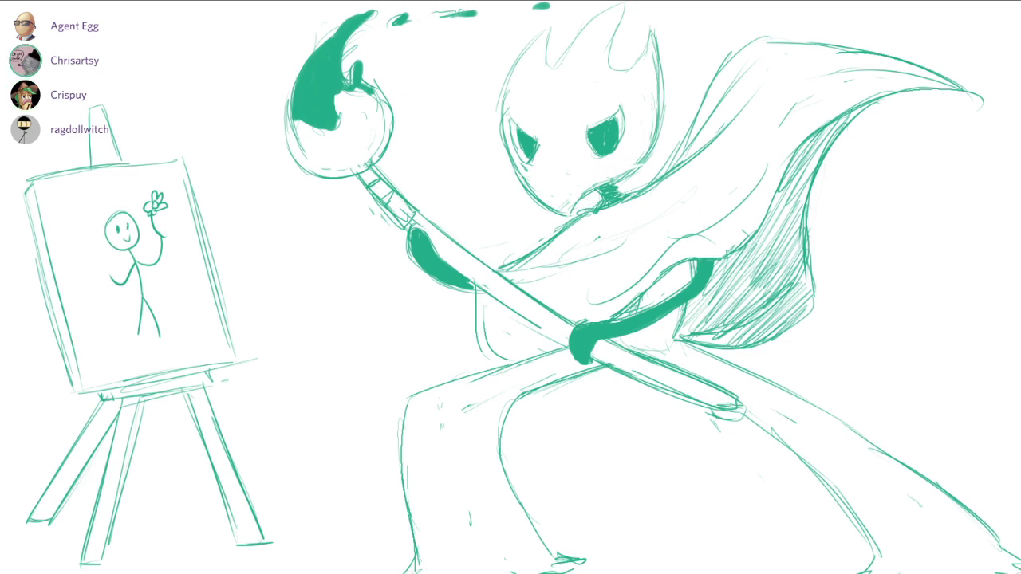
# Refine the horned figure's outlines at the horn, along the rear leg's outer edge and around the front of the belly.
pyautogui.moveTo(654, 46); pyautogui.dragTo(657, 98)
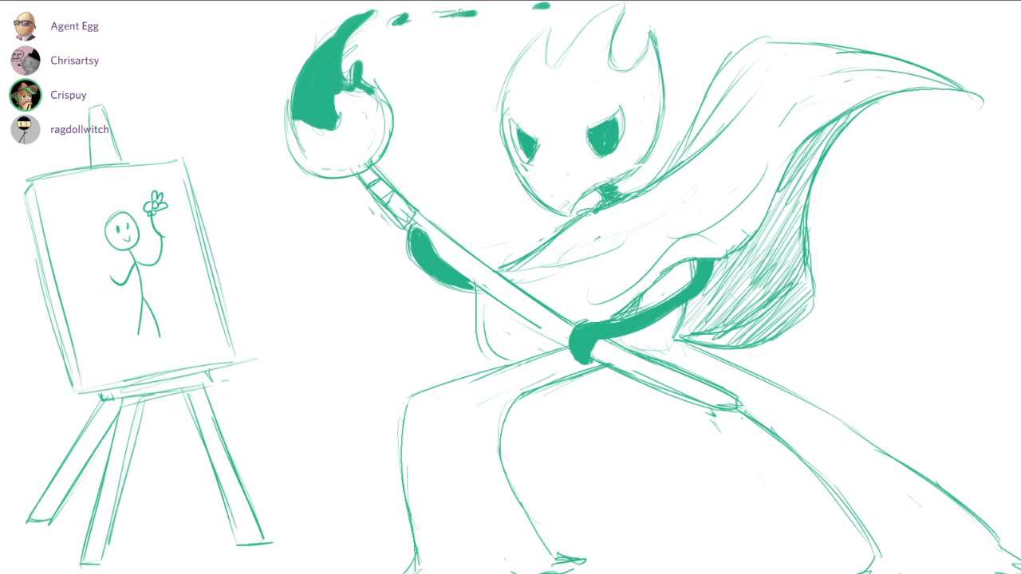
pyautogui.moveTo(806, 400); pyautogui.dragTo(927, 474)
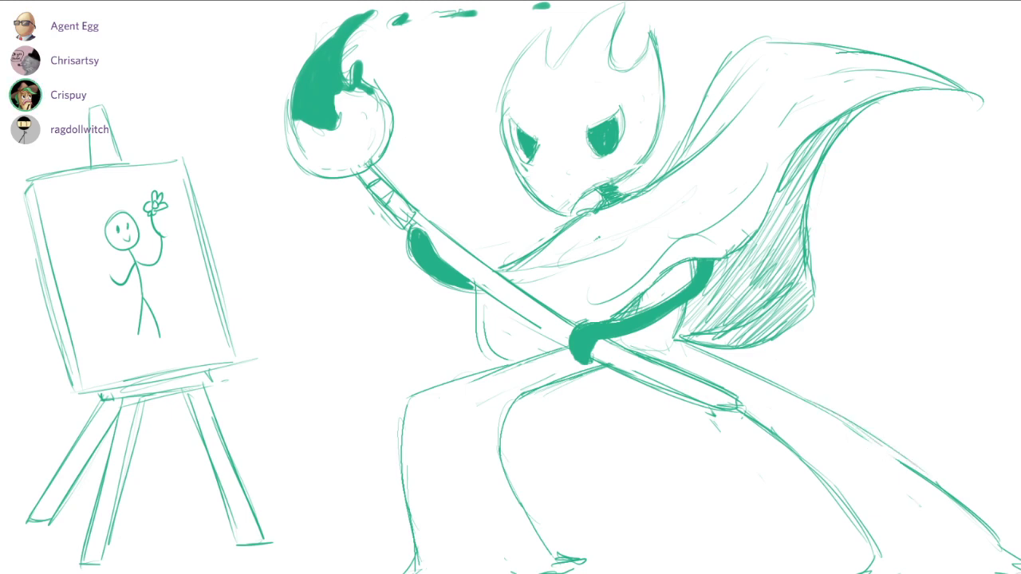
pyautogui.moveTo(884, 449); pyautogui.dragTo(952, 493)
pyautogui.moveTo(916, 457); pyautogui.dragTo(1018, 553)
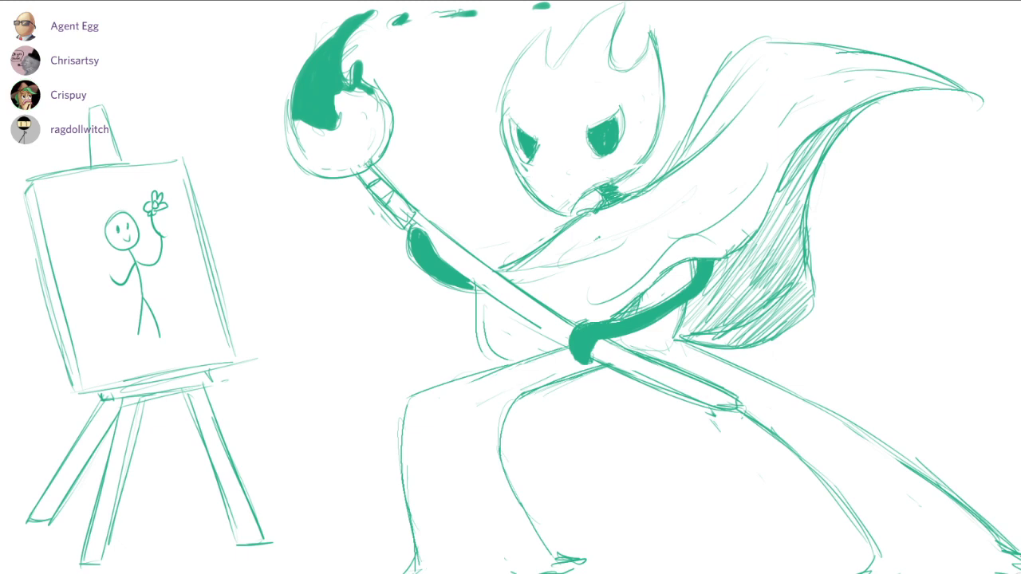
pyautogui.moveTo(476, 298)
pyautogui.mouseDown()
pyautogui.moveTo(493, 349)
pyautogui.moveTo(507, 356)
pyautogui.mouseUp()
pyautogui.moveTo(480, 302)
pyautogui.mouseDown()
pyautogui.moveTo(514, 361)
pyautogui.moveTo(490, 359)
pyautogui.moveTo(486, 337)
pyautogui.mouseUp()
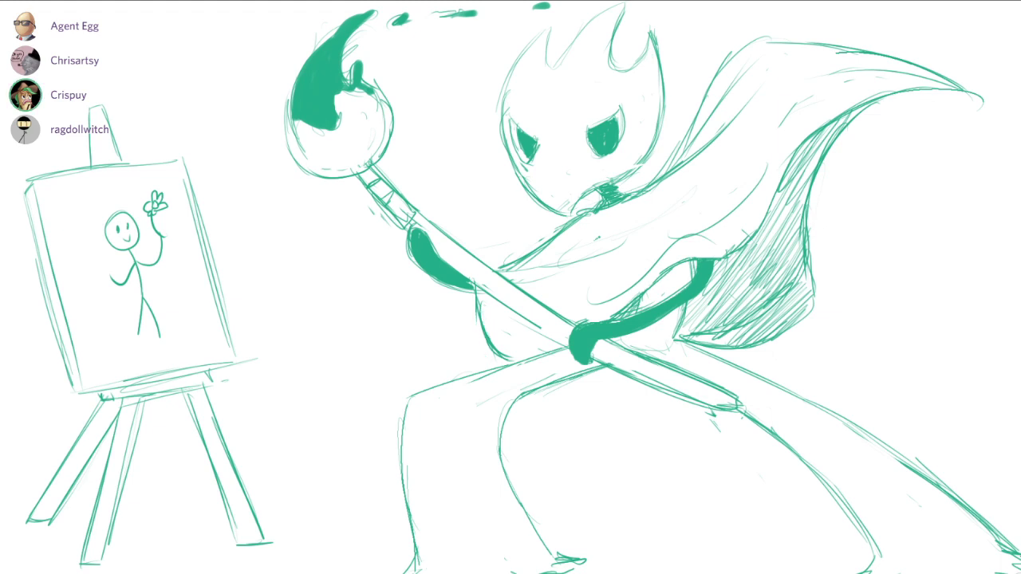
# Darken the end of the easel's ledge and hatch the canvas's thick side edge.
pyautogui.moveTo(106, 392); pyautogui.dragTo(135, 385)
pyautogui.moveTo(104, 391); pyautogui.dragTo(116, 392)
pyautogui.moveTo(103, 394); pyautogui.dragTo(113, 398)
pyautogui.moveTo(35, 179)
pyautogui.mouseDown()
pyautogui.moveTo(54, 327)
pyautogui.moveTo(88, 385)
pyautogui.mouseUp()
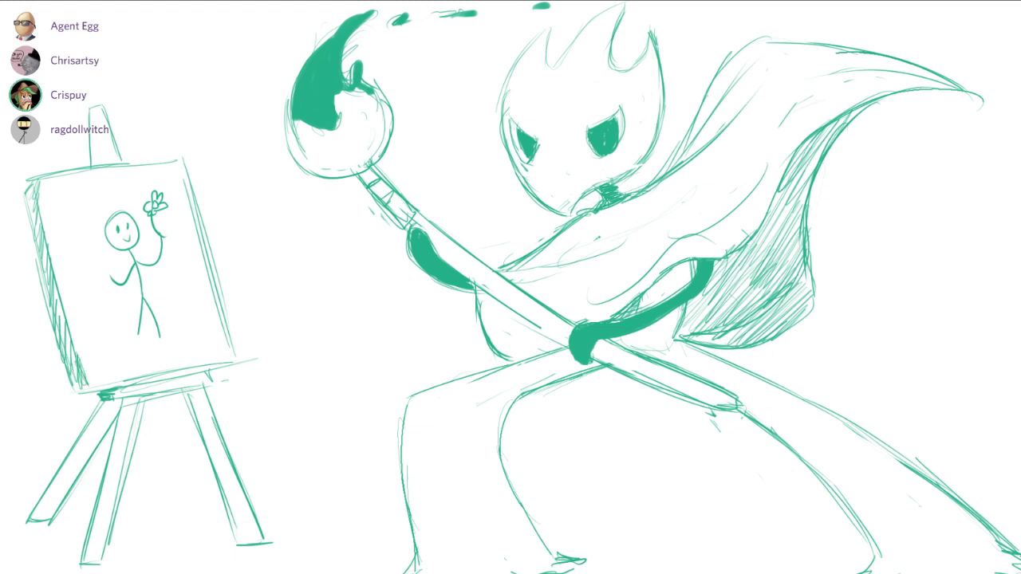
# Shade the side of the easel's upper post, its outer slanted leg and the adjacent front leg with hatching.
pyautogui.moveTo(93, 110); pyautogui.dragTo(99, 170)
pyautogui.moveTo(121, 400)
pyautogui.mouseDown()
pyautogui.moveTo(94, 418)
pyautogui.moveTo(49, 489)
pyautogui.mouseUp()
pyautogui.moveTo(75, 480); pyautogui.dragTo(33, 515)
pyautogui.moveTo(62, 506); pyautogui.dragTo(37, 518)
pyautogui.moveTo(128, 397); pyautogui.dragTo(94, 528)
pyautogui.moveTo(120, 429); pyautogui.dragTo(91, 558)
pyautogui.moveTo(107, 464); pyautogui.dragTo(89, 546)
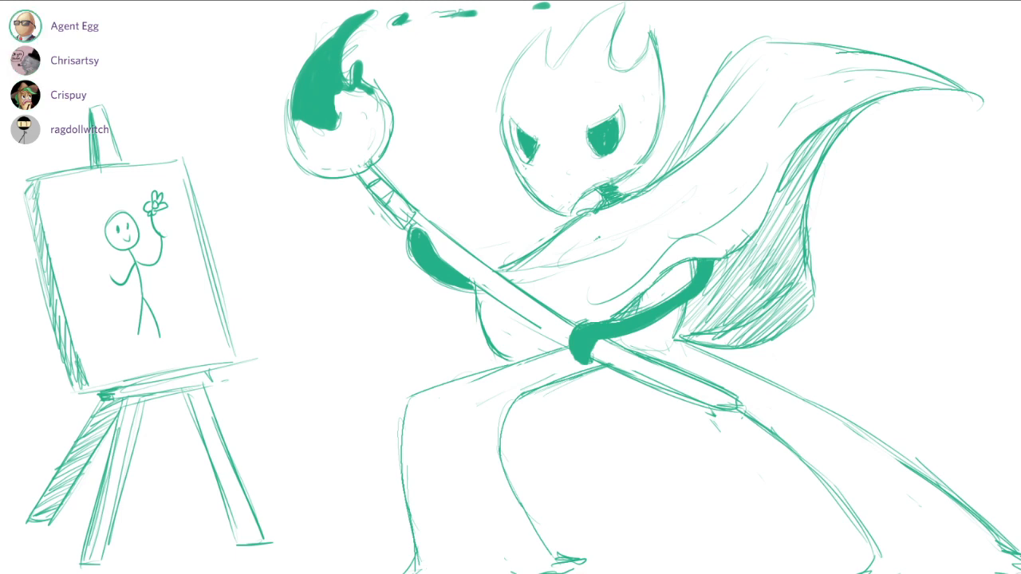
pyautogui.scroll(-3, 844, 314)
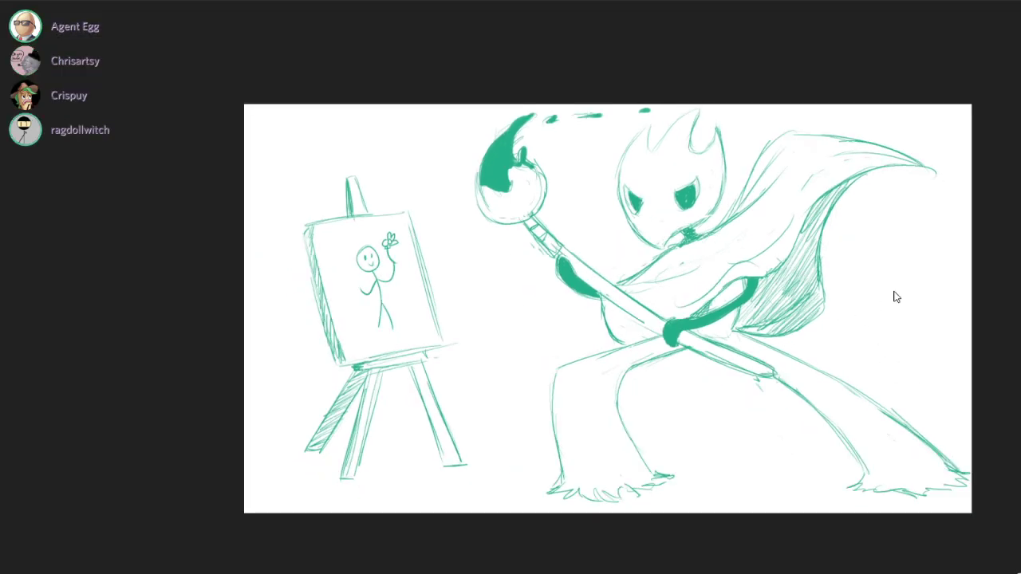
pyautogui.moveTo(907, 264); pyautogui.dragTo(958, 257)
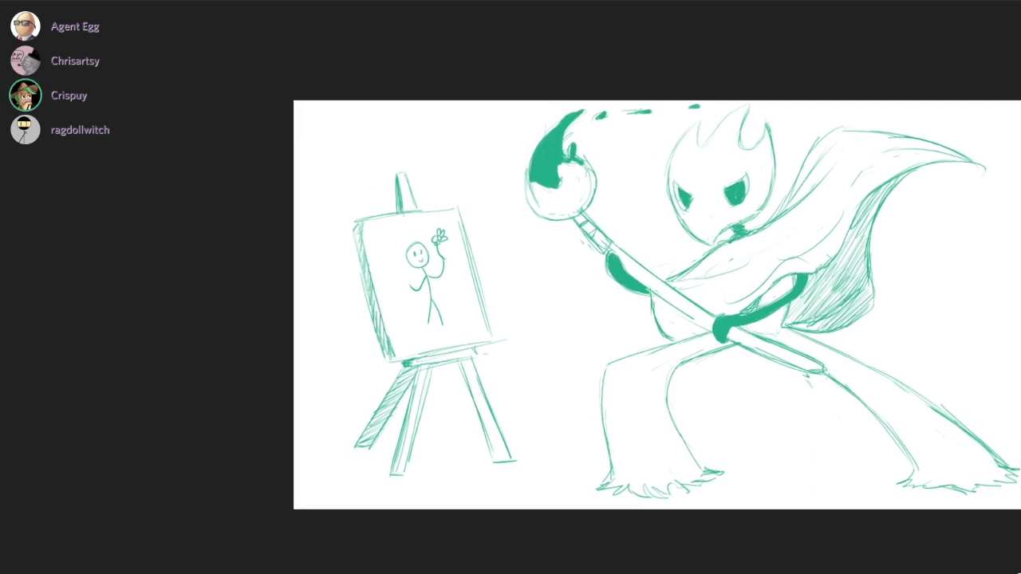
# Switch to the browser, examine the painter character reference, and copy the image address of the dark moonlit scene.
pyautogui.moveTo(483, 0); pyautogui.dragTo(463, 0)
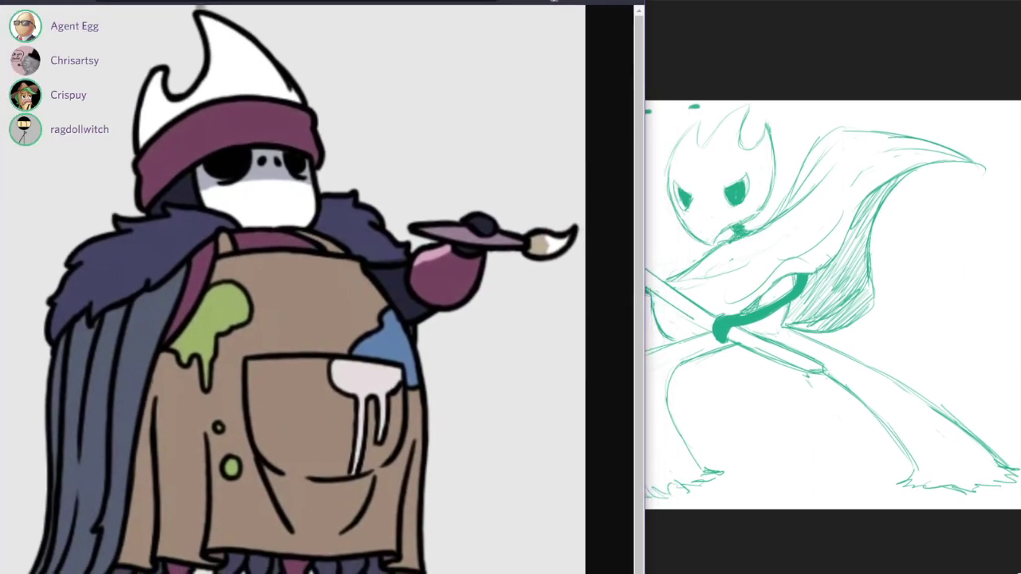
pyautogui.scroll(-1, 416, 266)
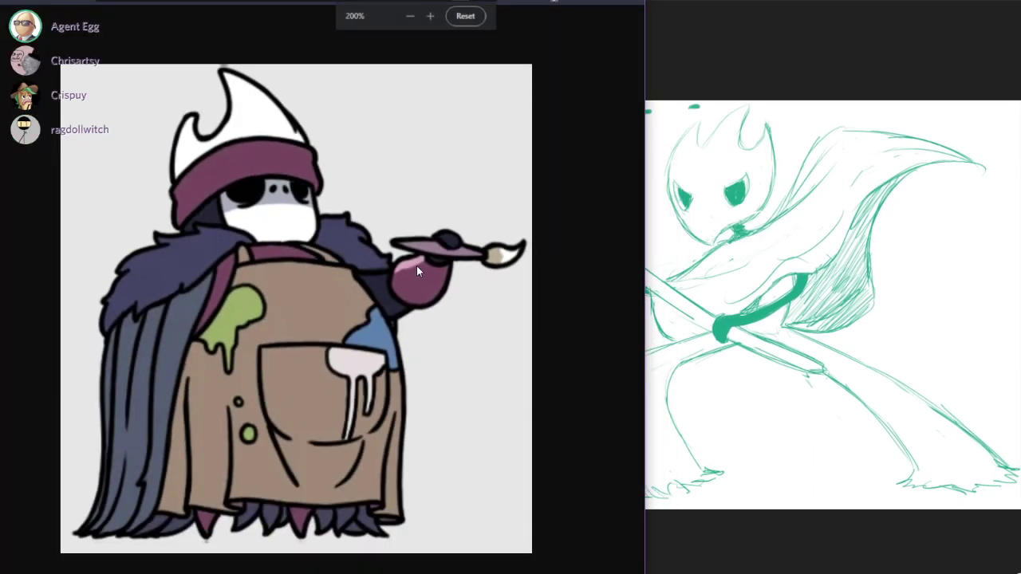
pyautogui.moveTo(479, 0); pyautogui.dragTo(431, 0)
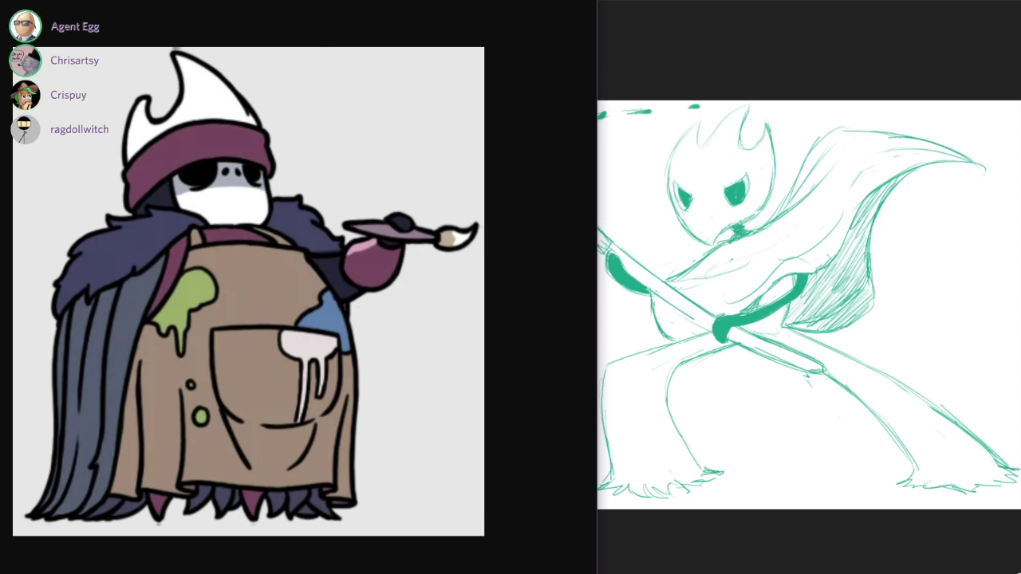
pyautogui.click(284, 1)
pyautogui.rightClick(280, 186)
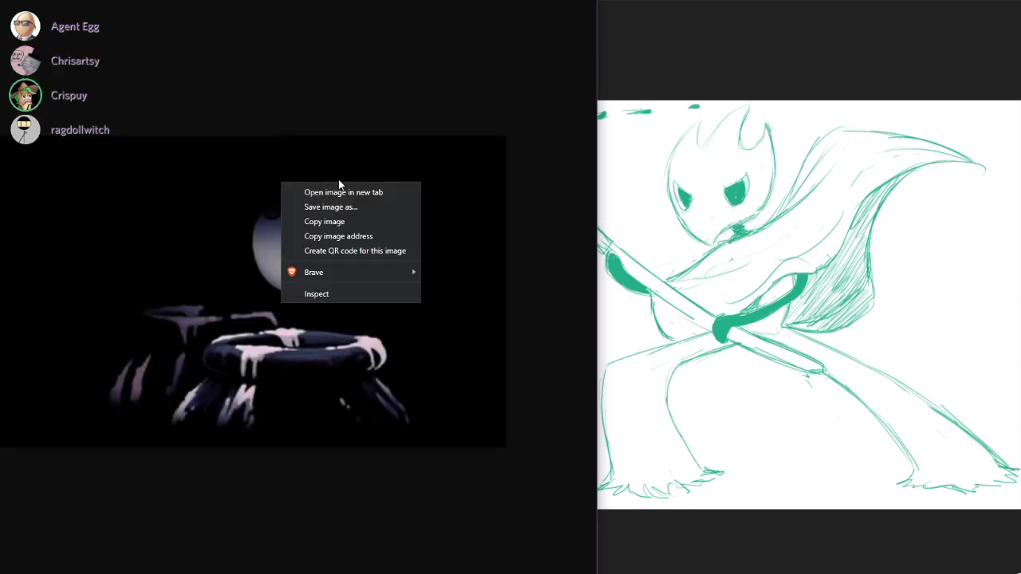
pyautogui.click(340, 236)
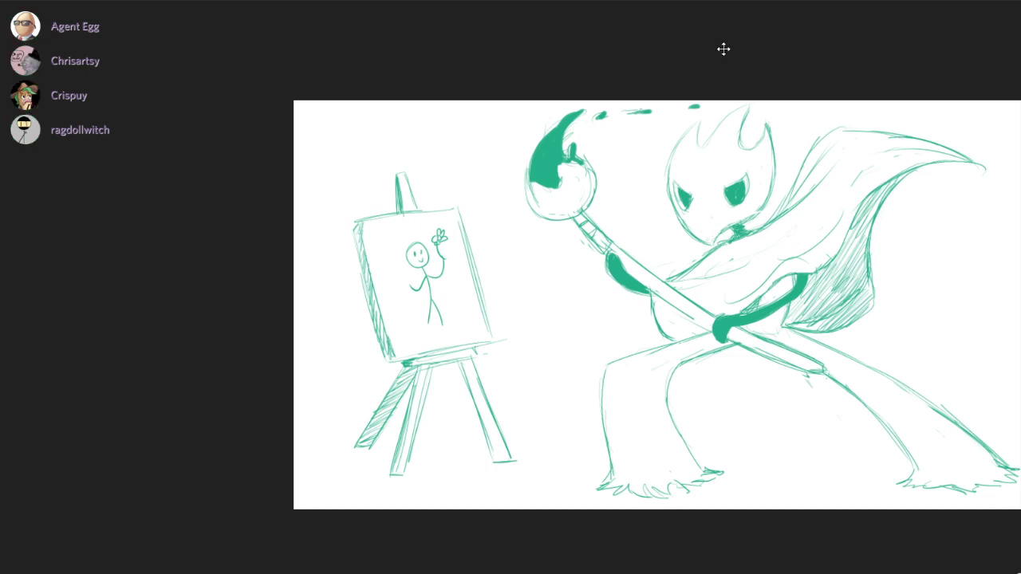
# Clear the whole green sketch of the horned figure and easel from the canvas.
pyautogui.scroll(4, 888, 274)
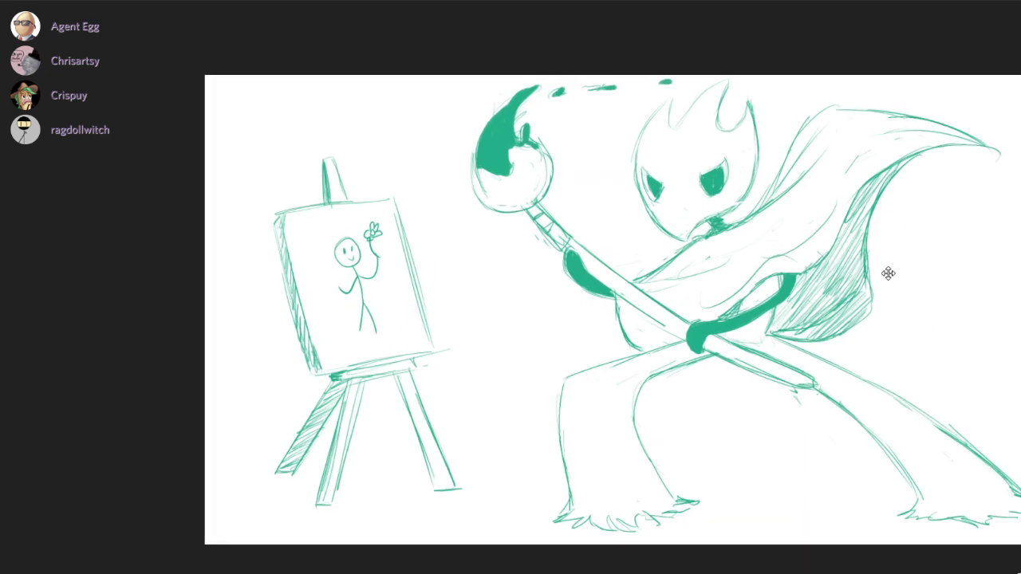
pyautogui.moveTo(805, 215)
pyautogui.mouseDown()
pyautogui.moveTo(797, 221)
pyautogui.moveTo(807, 224)
pyautogui.mouseUp()
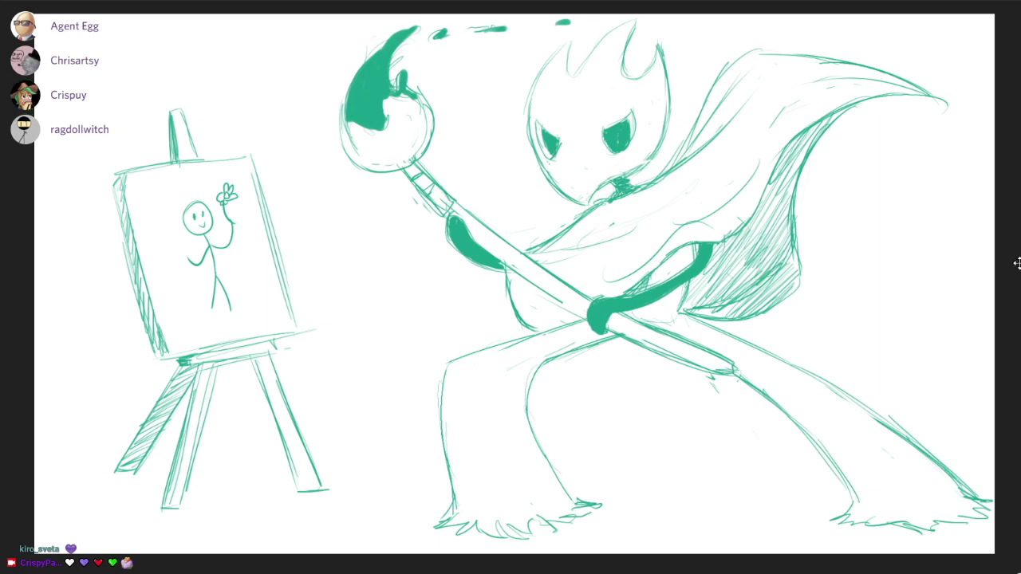
pyautogui.scroll(1, 980, 273)
pyautogui.moveTo(863, 249)
pyautogui.mouseDown()
pyautogui.moveTo(945, 255)
pyautogui.moveTo(881, 251)
pyautogui.mouseUp()
pyautogui.scroll(-1, 943, 256)
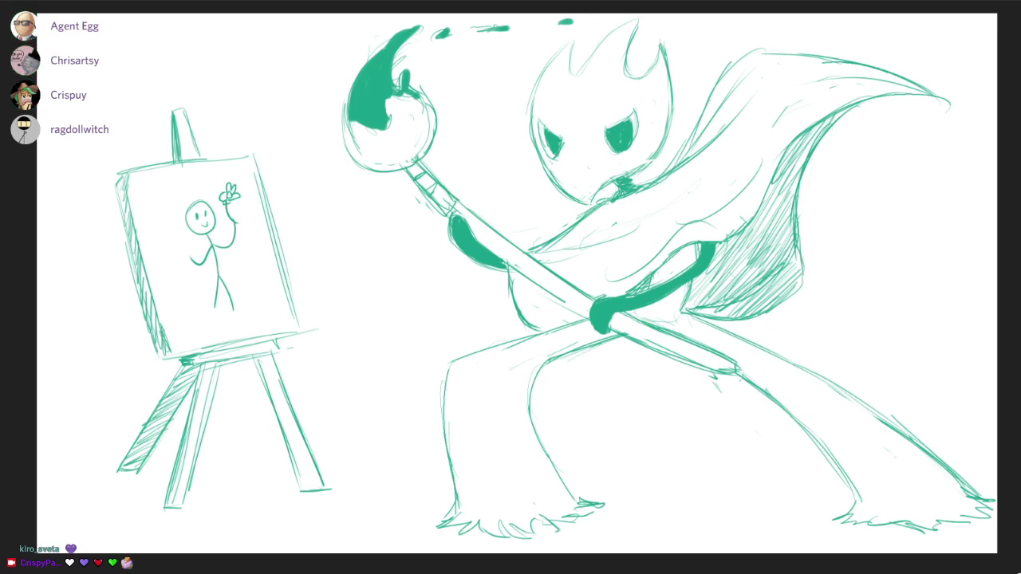
pyautogui.press('Delete')
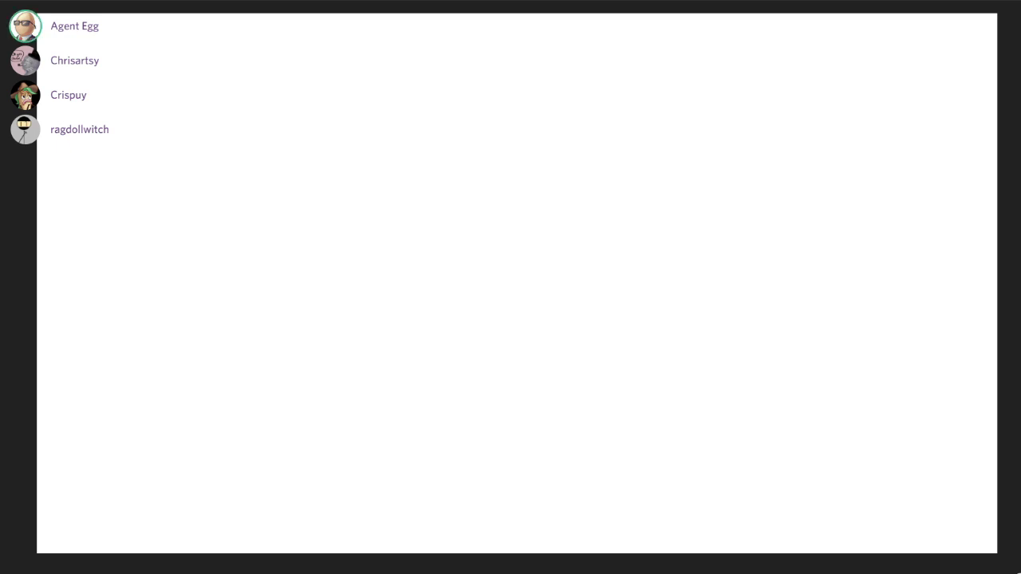
# Begin a new sketch with a narrow vertical pink stroke rising from the canvas's lower edge near the middle.
pyautogui.moveTo(550, 323); pyautogui.dragTo(561, 311)
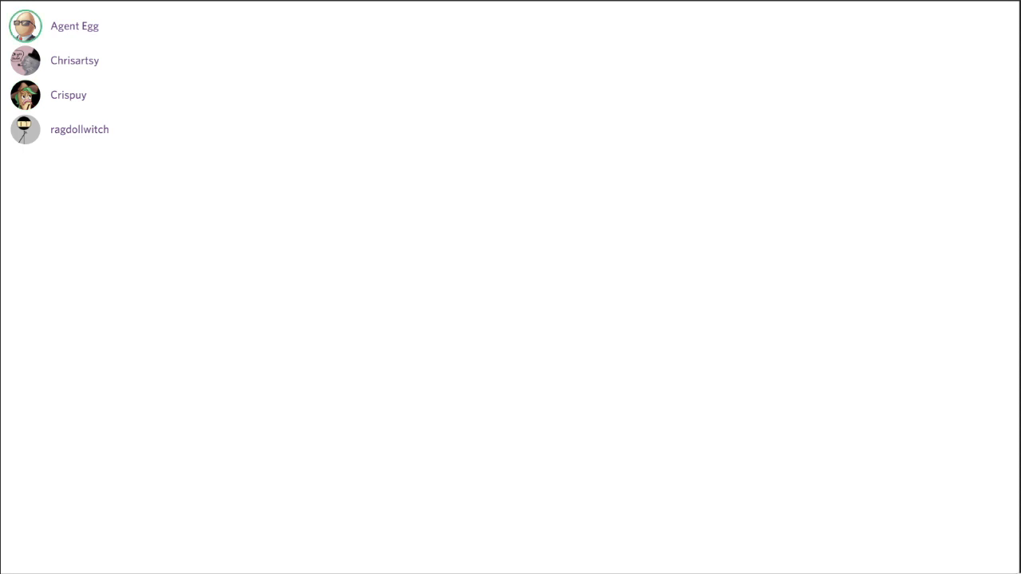
pyautogui.moveTo(480, 567); pyautogui.dragTo(473, 444)
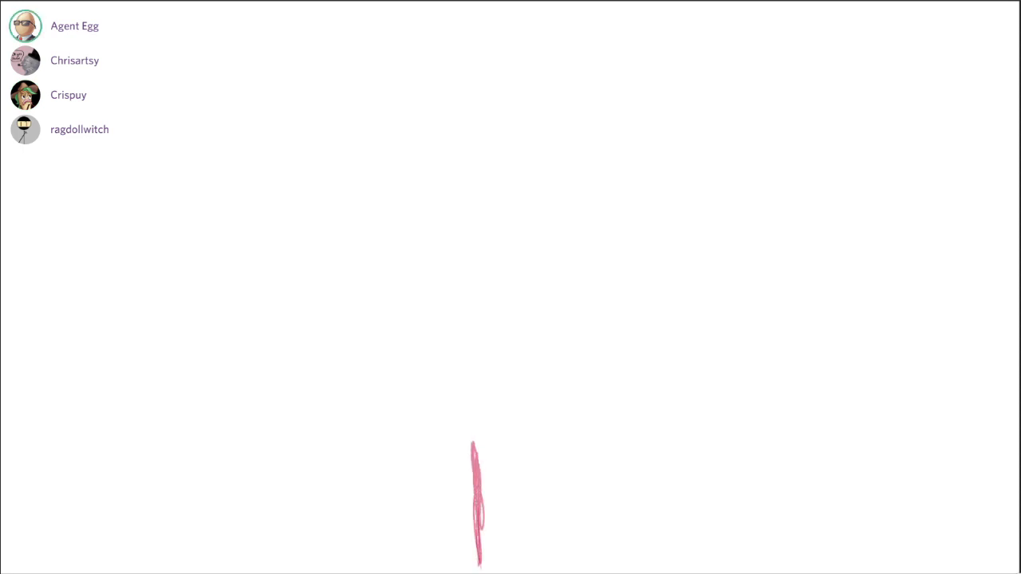